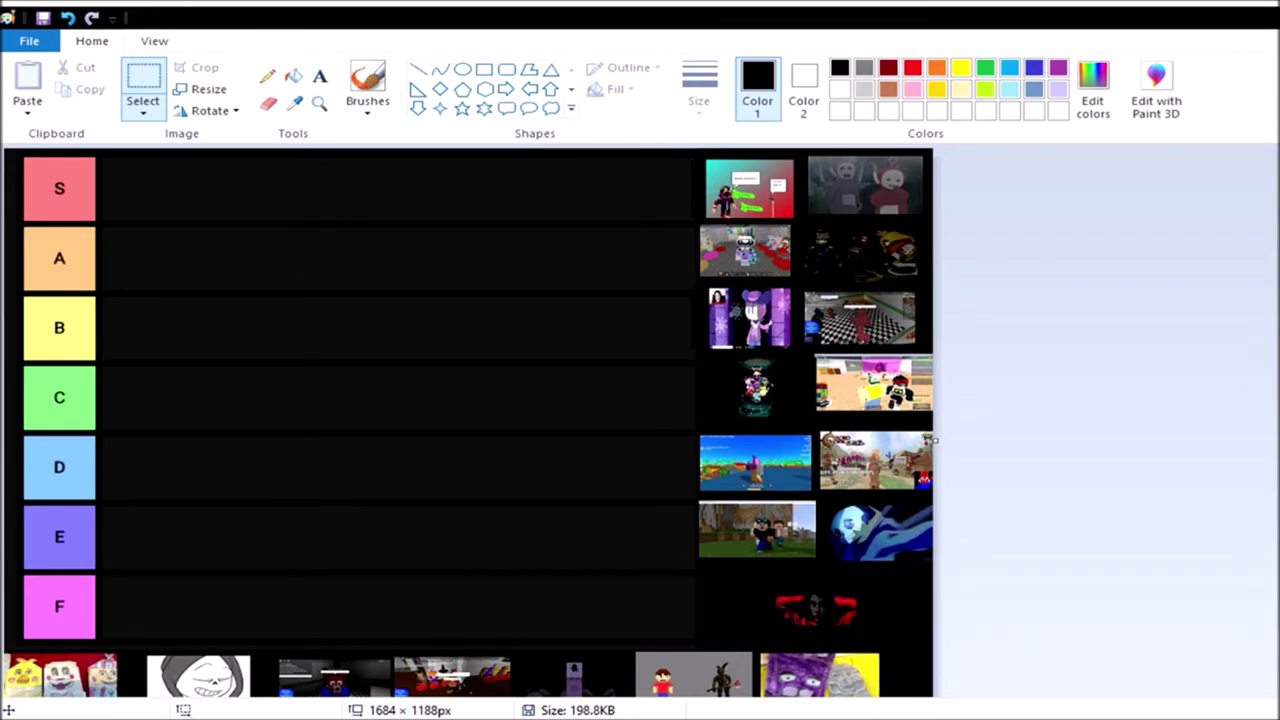
pyautogui.scroll(-1, 470, 400)
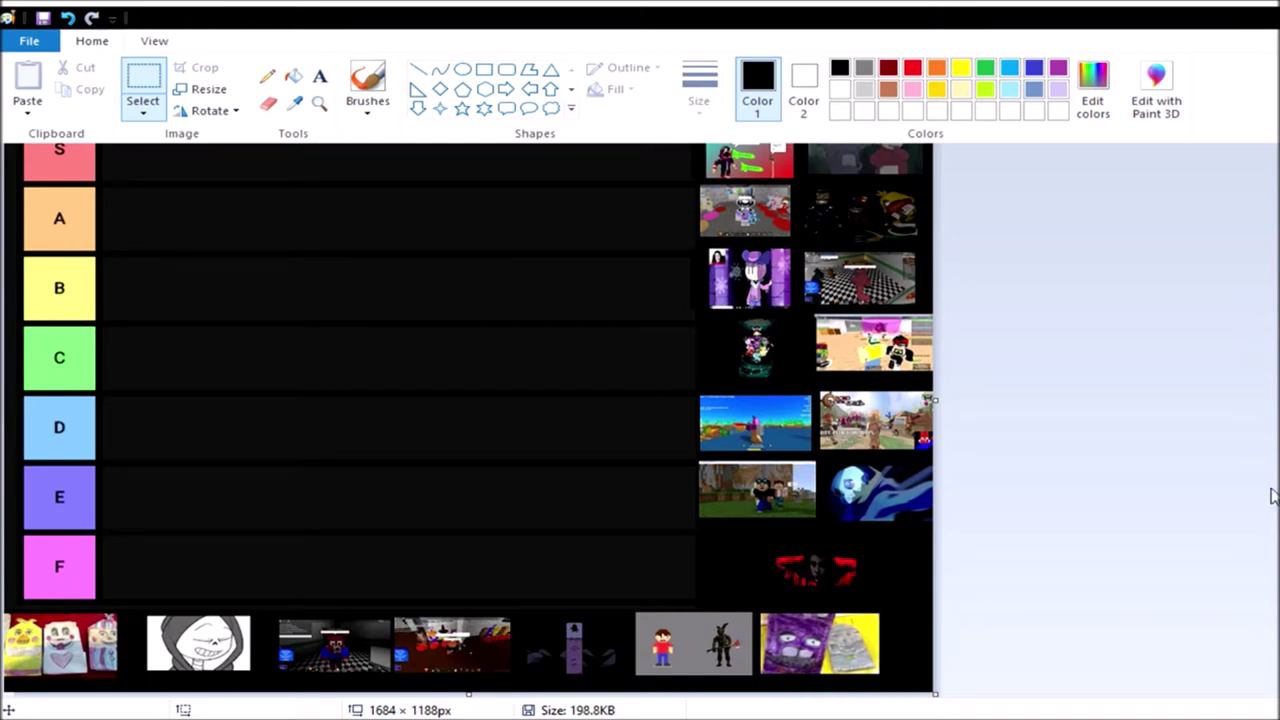
pyautogui.scroll(1, 1230, 490)
pyautogui.scroll(-1, 1230, 490)
pyautogui.scroll(1, 1175, 505)
pyautogui.scroll(-1, 1175, 505)
pyautogui.scroll(1, 1176, 505)
pyautogui.scroll(-1, 1176, 505)
pyautogui.scroll(1, 925, 280)
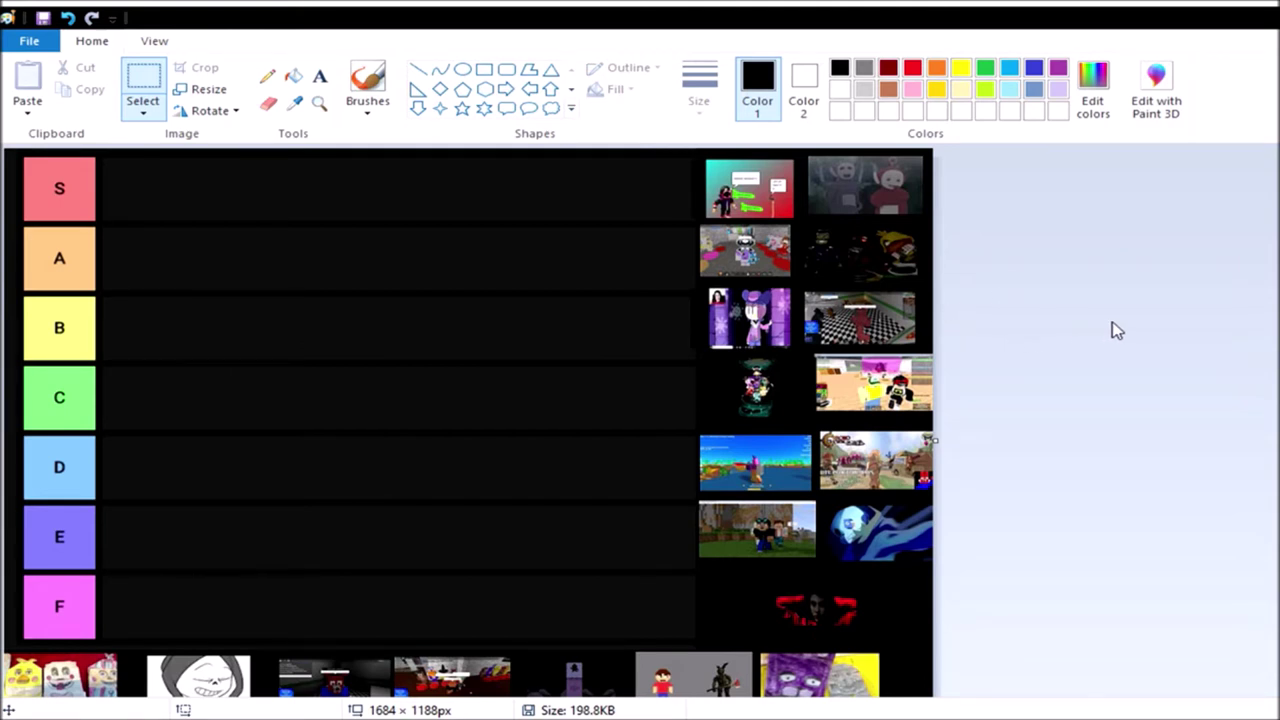
pyautogui.scroll(-1, 1116, 330)
pyautogui.scroll(1, 1117, 345)
pyautogui.scroll(-1, 850, 300)
pyautogui.scroll(1, 797, 303)
pyautogui.scroll(-1, 797, 303)
pyautogui.scroll(1, 797, 303)
# Select the first pile thumbnail and settle it at the far left of row D.
pyautogui.moveTo(697, 156)
pyautogui.mouseDown()
pyautogui.moveTo(803, 220)
pyautogui.moveTo(793, 192)
pyautogui.moveTo(760, 307)
pyautogui.mouseUp()
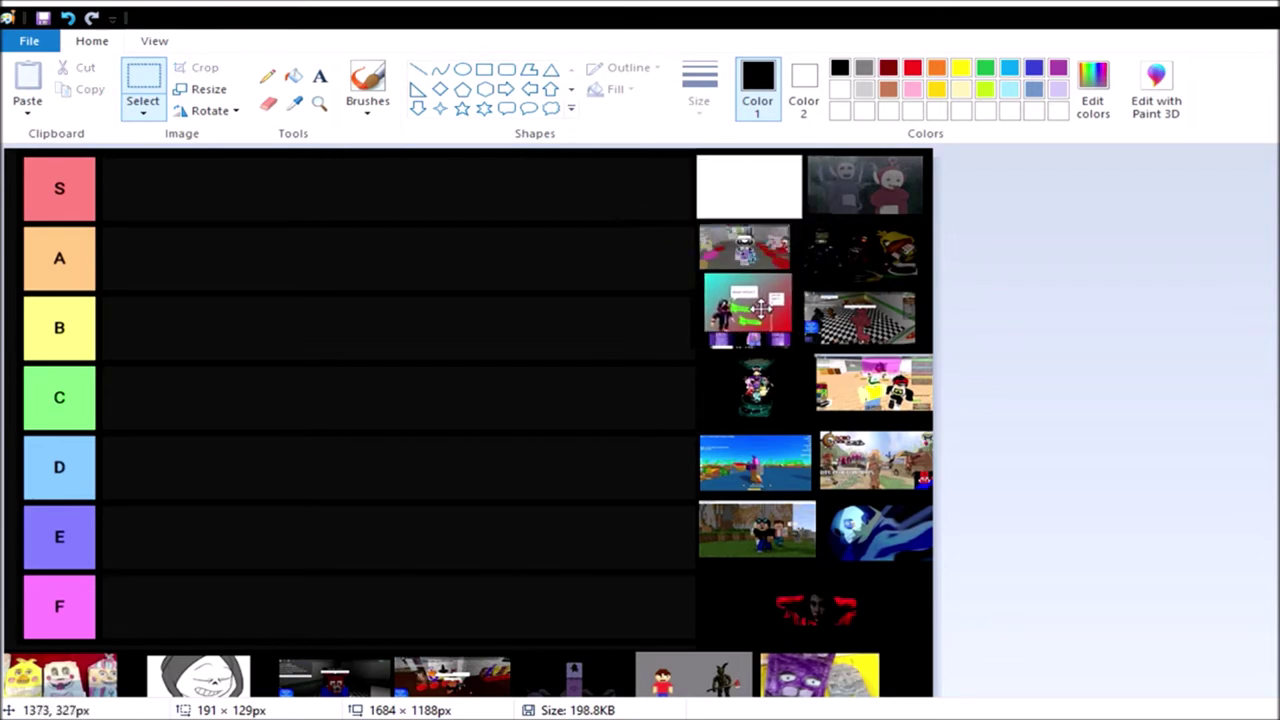
pyautogui.moveTo(760, 307)
pyautogui.mouseDown()
pyautogui.moveTo(730, 322)
pyautogui.moveTo(533, 331)
pyautogui.mouseUp()
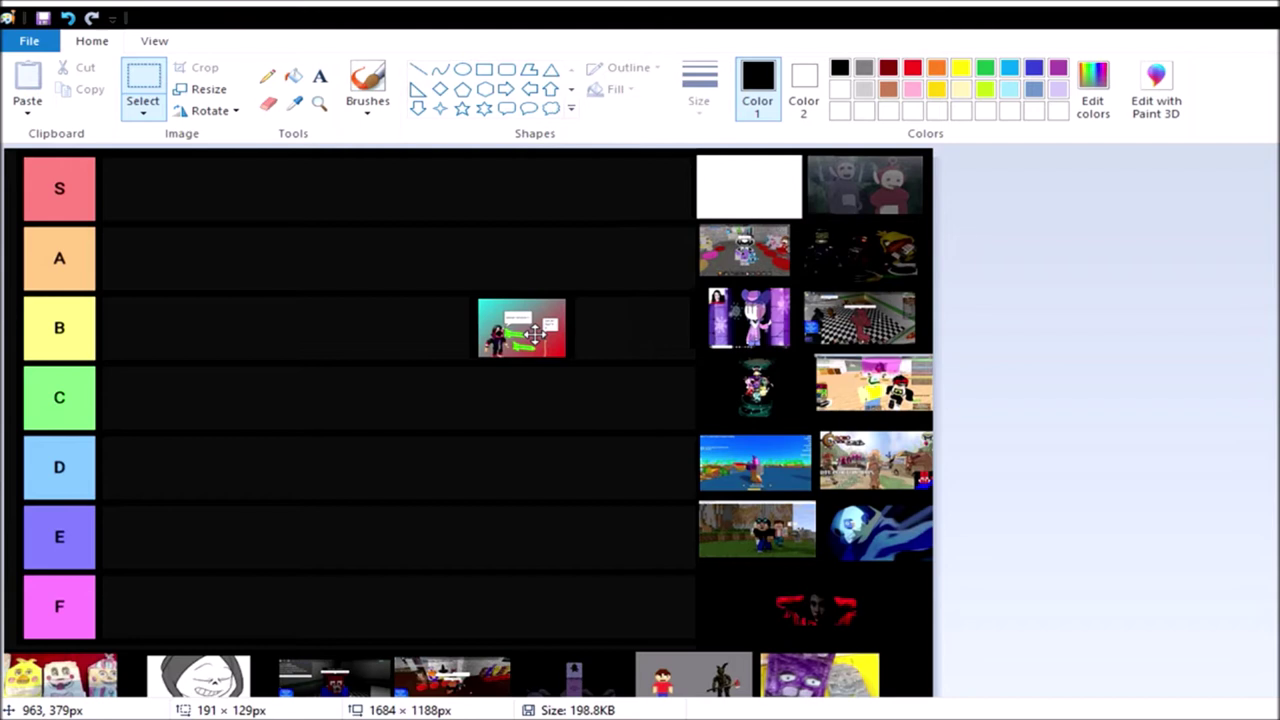
pyautogui.moveTo(533, 331)
pyautogui.mouseDown()
pyautogui.moveTo(580, 500)
pyautogui.moveTo(582, 457)
pyautogui.mouseUp()
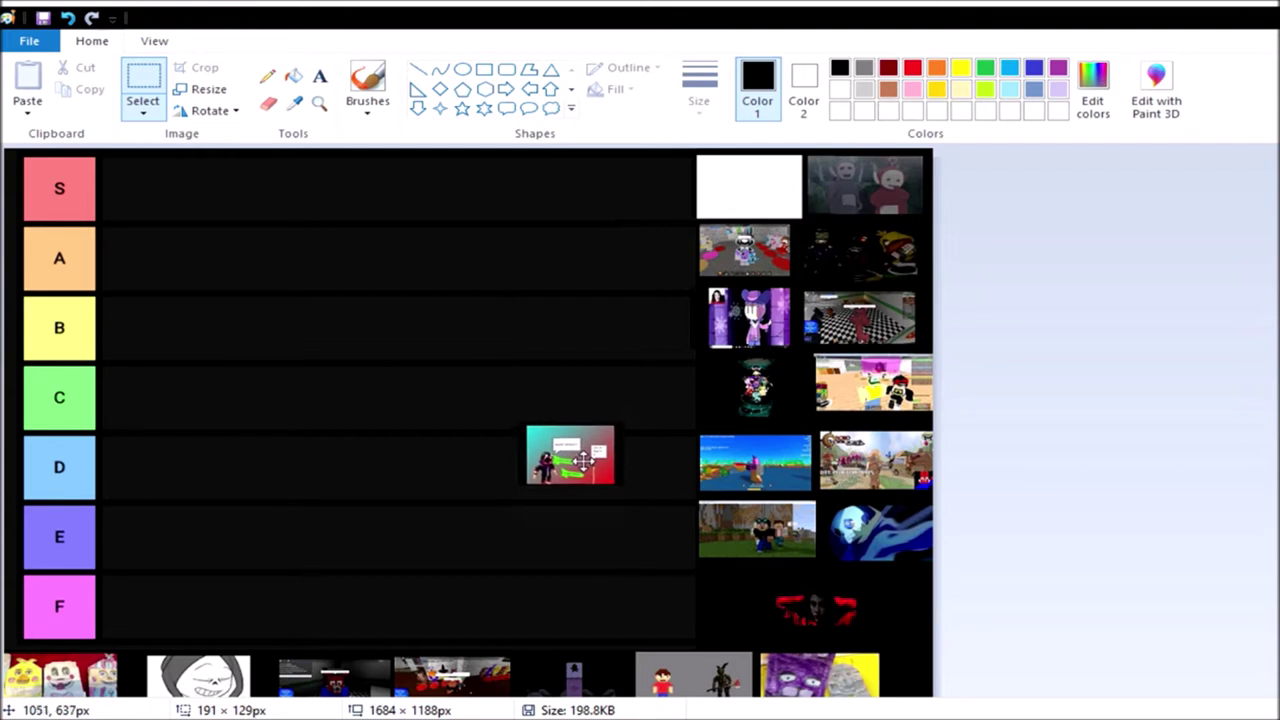
pyautogui.moveTo(582, 458); pyautogui.dragTo(593, 455)
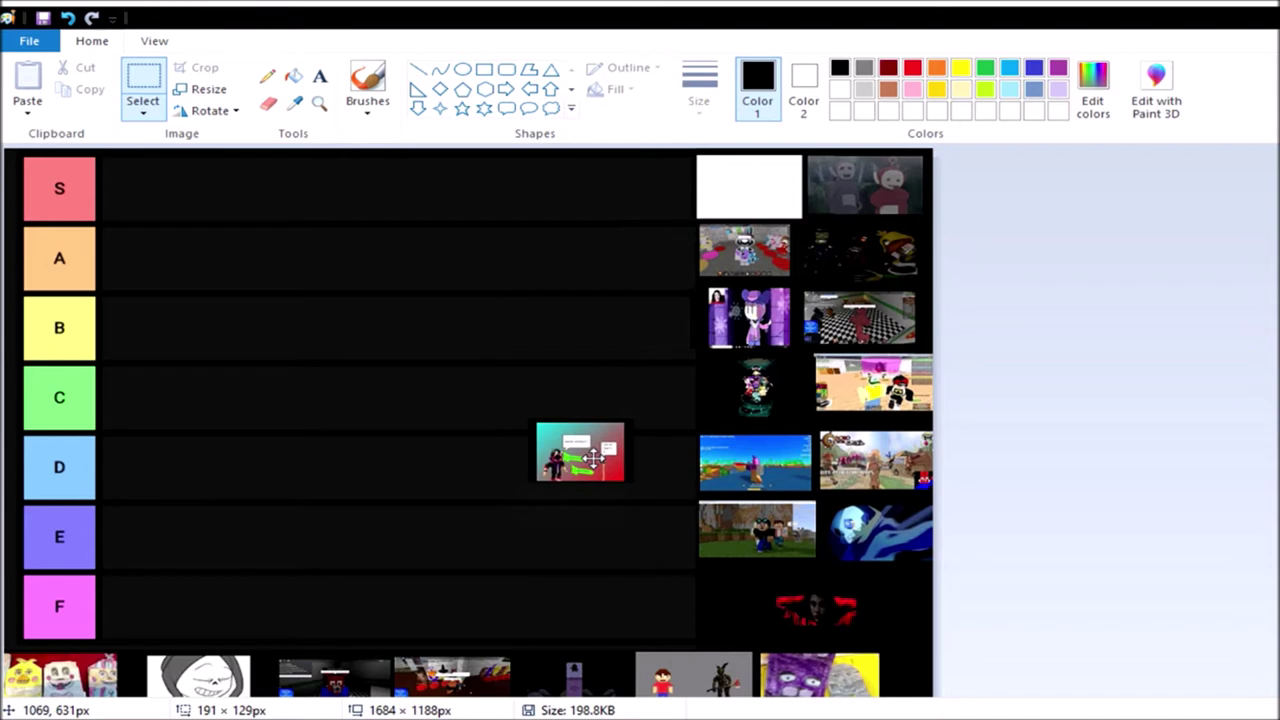
pyautogui.moveTo(593, 457); pyautogui.dragTo(435, 455)
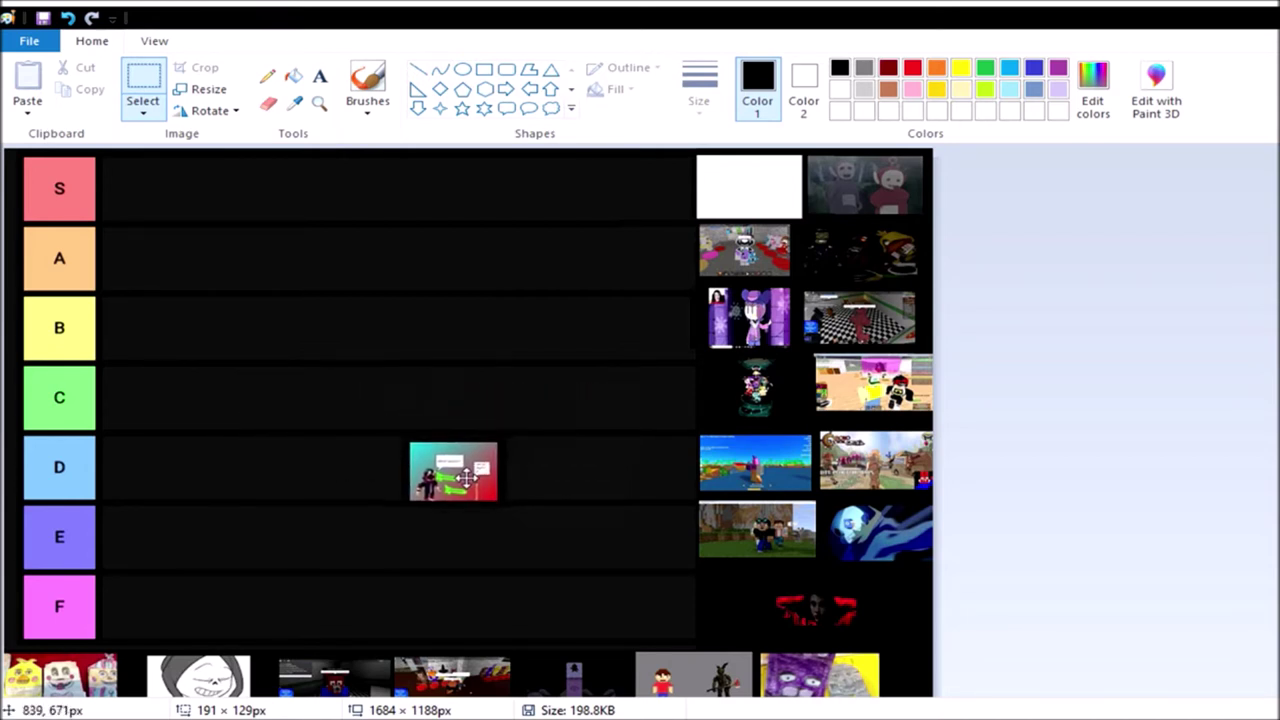
pyautogui.moveTo(435, 455); pyautogui.dragTo(478, 440)
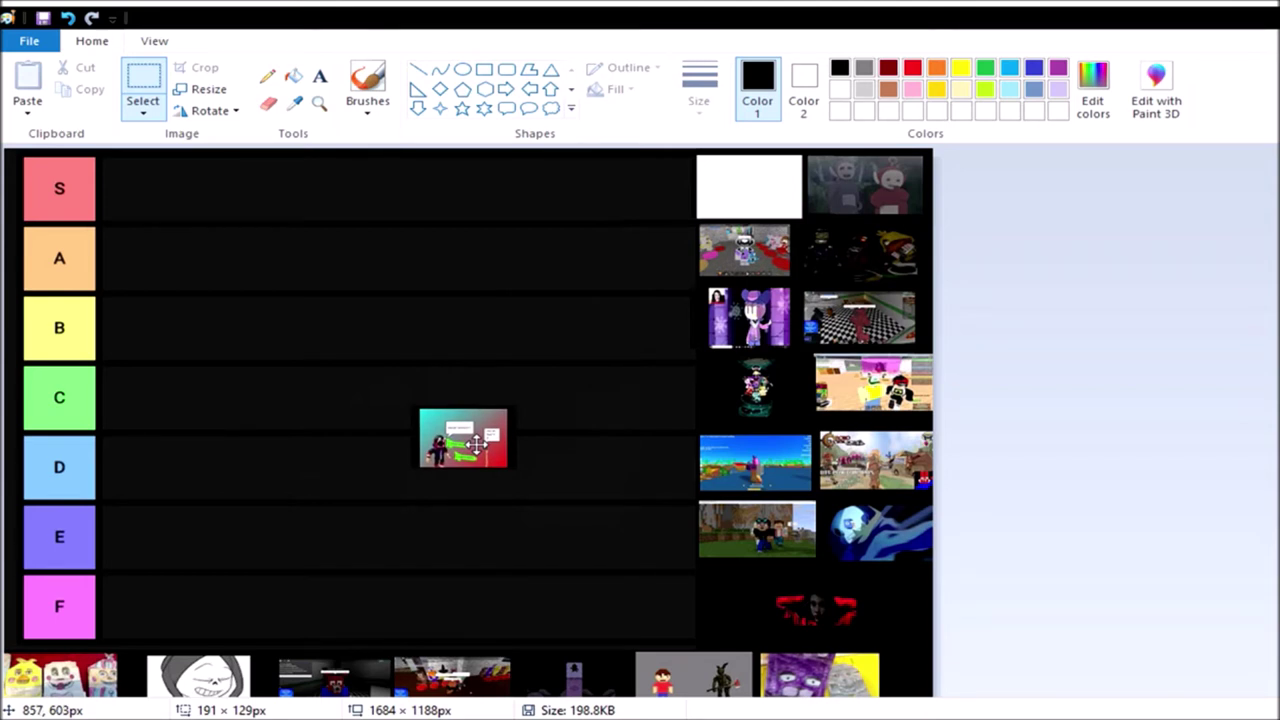
pyautogui.moveTo(478, 440); pyautogui.dragTo(262, 542)
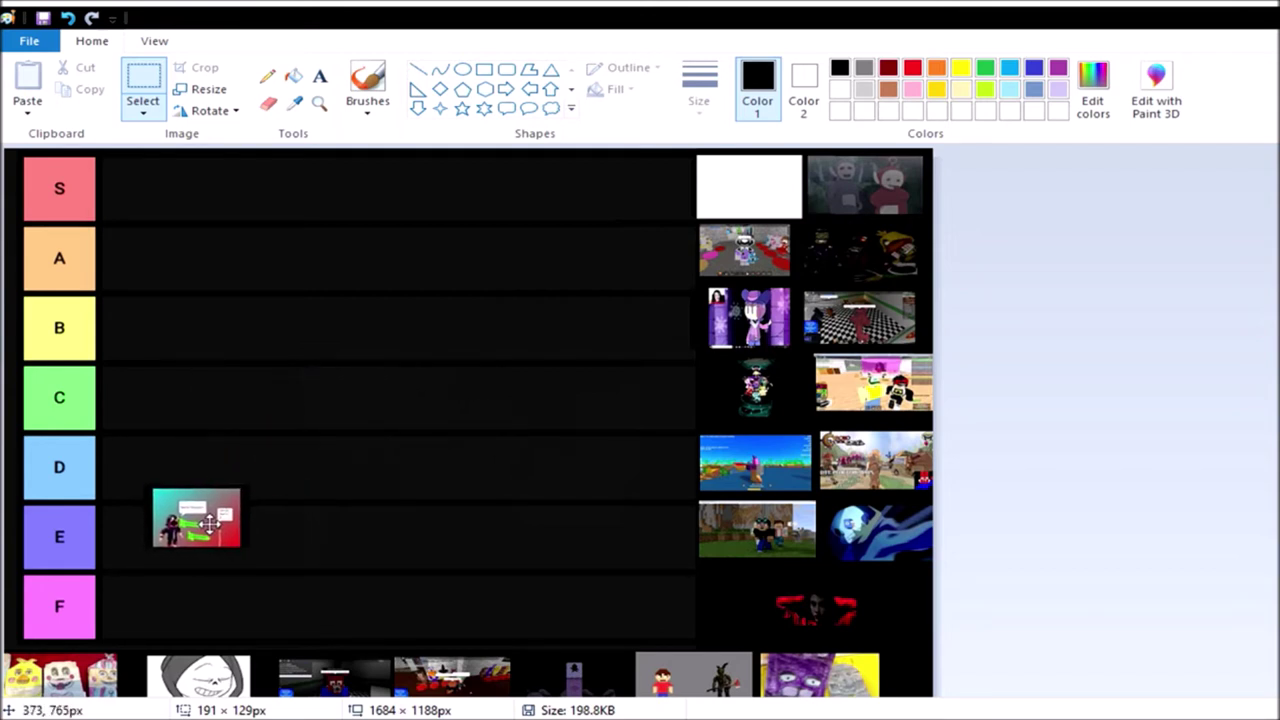
pyautogui.moveTo(262, 542)
pyautogui.mouseDown()
pyautogui.moveTo(460, 410)
pyautogui.moveTo(365, 488)
pyautogui.moveTo(163, 468)
pyautogui.mouseUp()
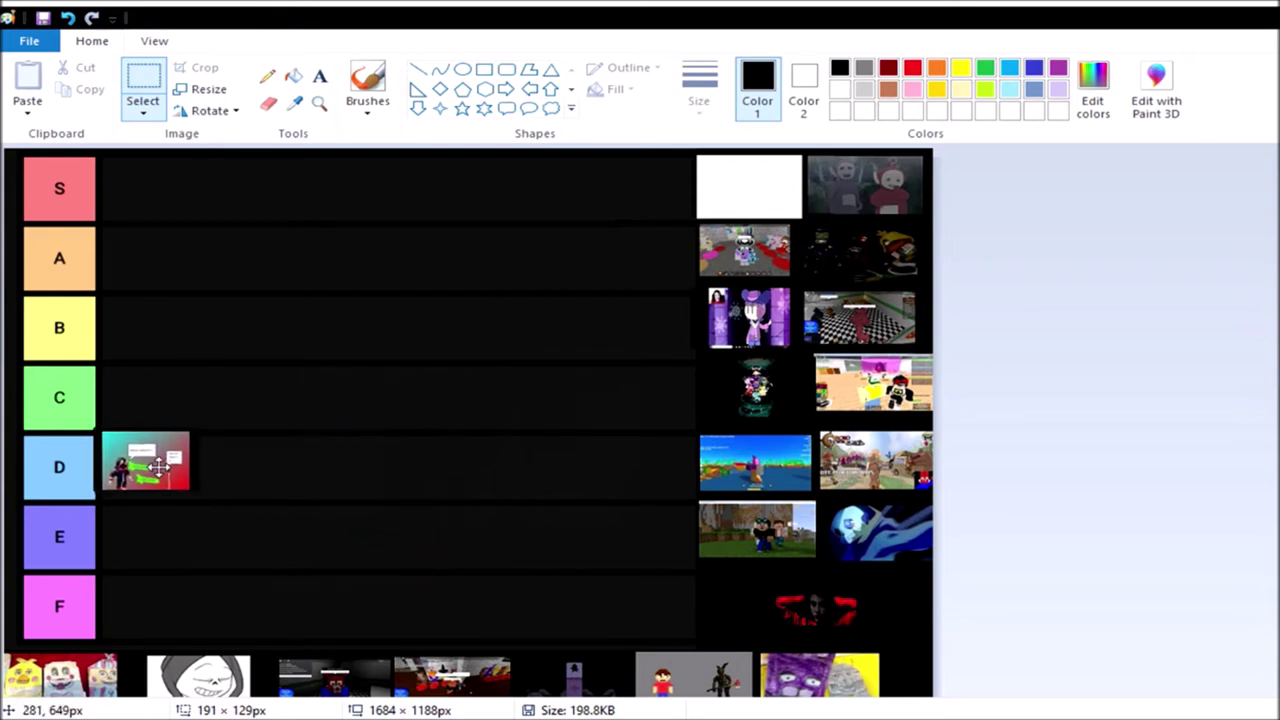
pyautogui.moveTo(163, 468); pyautogui.dragTo(152, 467)
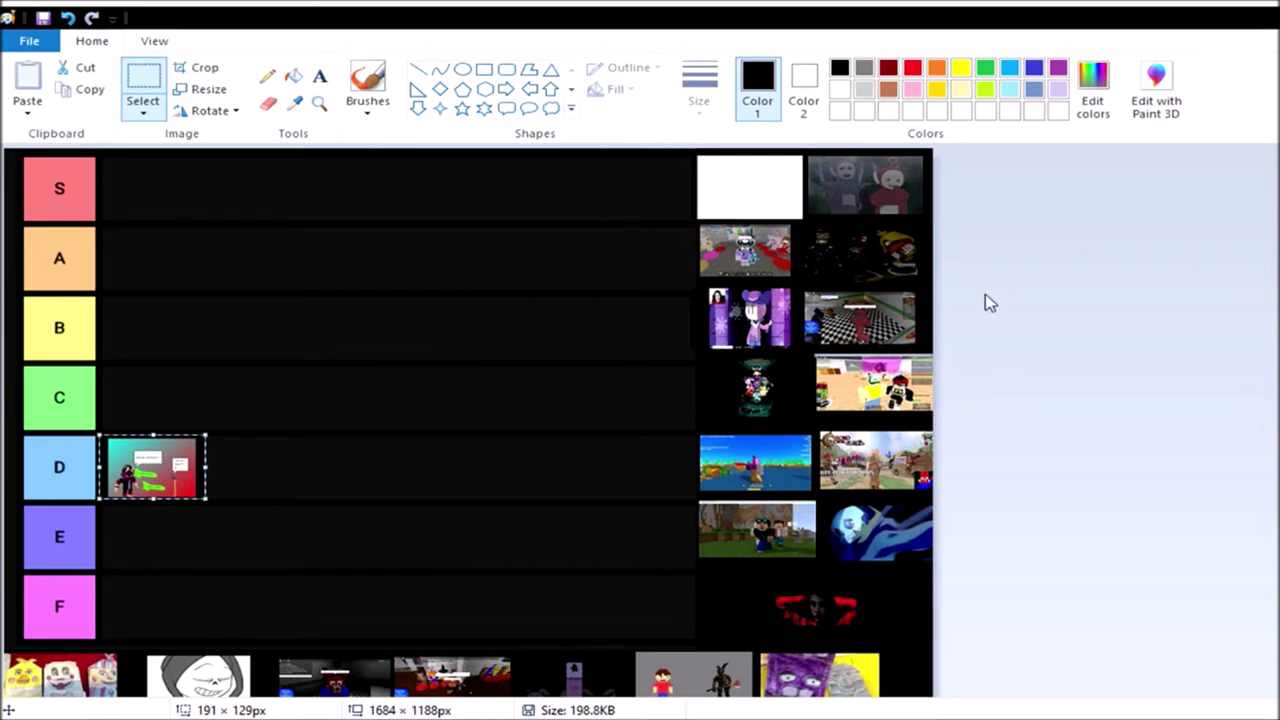
pyautogui.moveTo(806, 152); pyautogui.dragTo(927, 214)
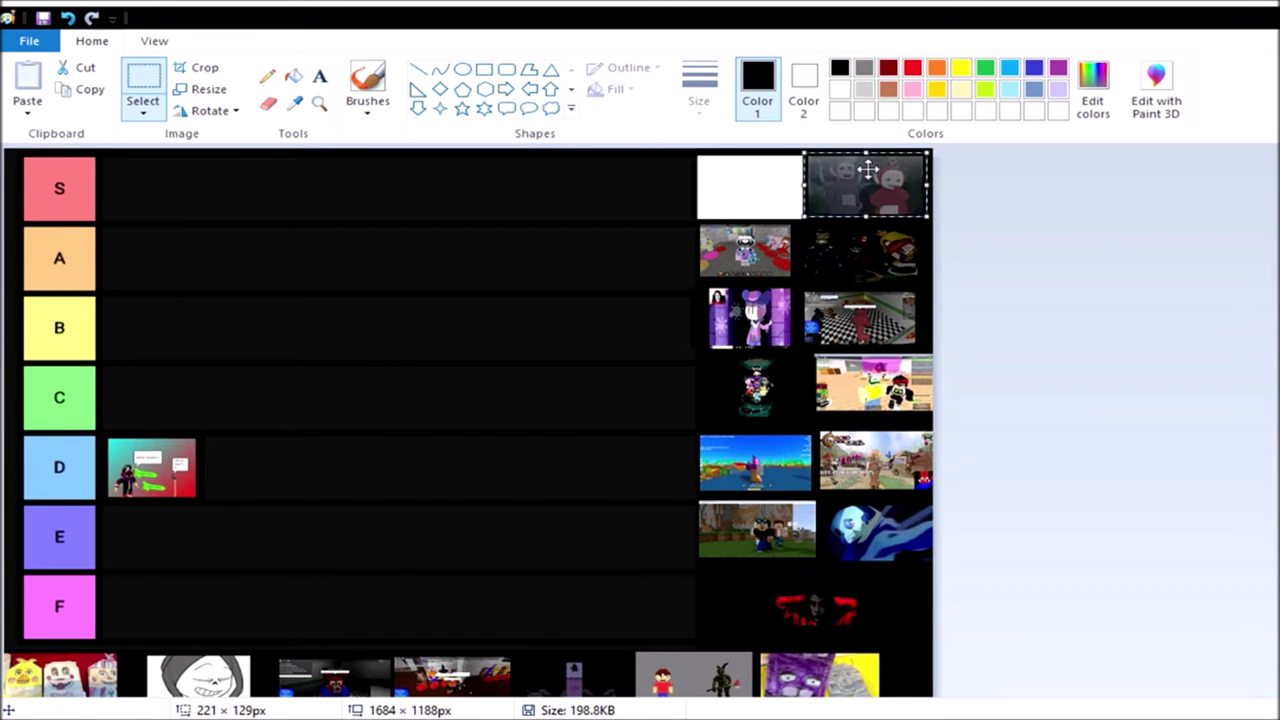
# Drag the grey two-figure thumbnail to the left end of row C and fine-tune it.
pyautogui.moveTo(862, 178)
pyautogui.mouseDown()
pyautogui.moveTo(613, 331)
pyautogui.moveTo(559, 384)
pyautogui.mouseUp()
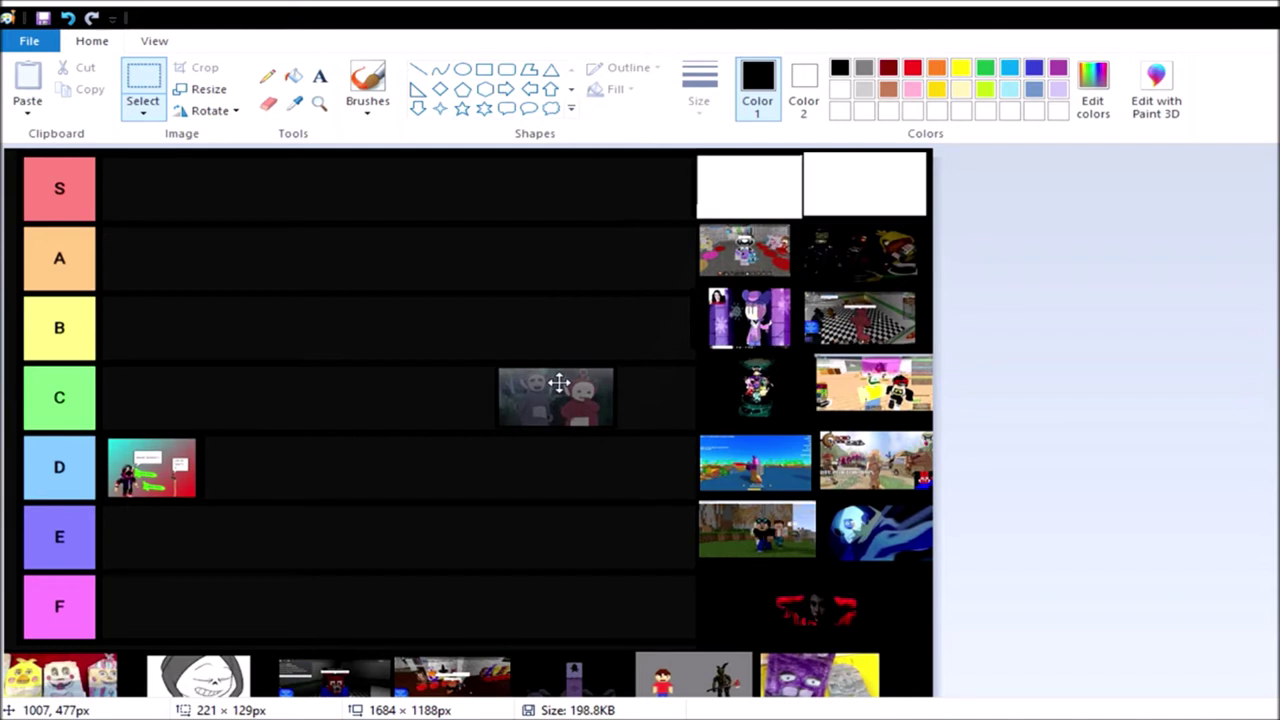
pyautogui.moveTo(559, 384)
pyautogui.mouseDown()
pyautogui.moveTo(508, 374)
pyautogui.moveTo(466, 390)
pyautogui.mouseUp()
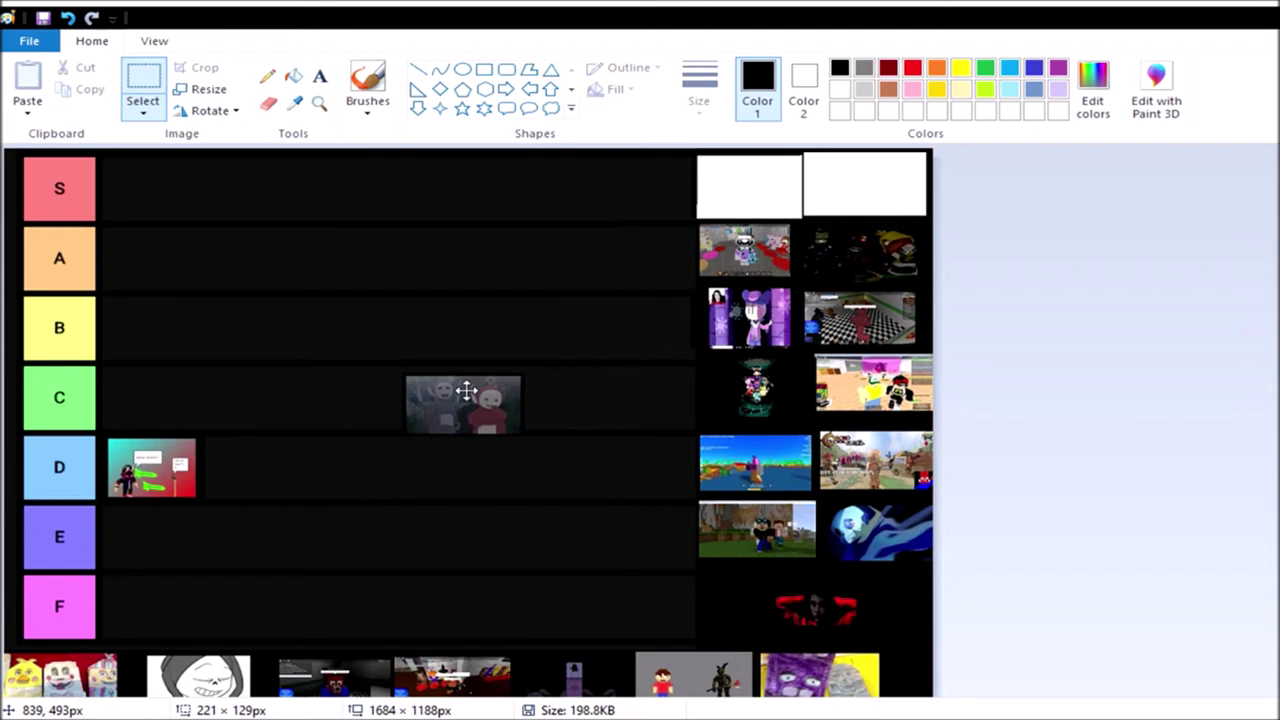
pyautogui.moveTo(466, 390); pyautogui.dragTo(168, 380)
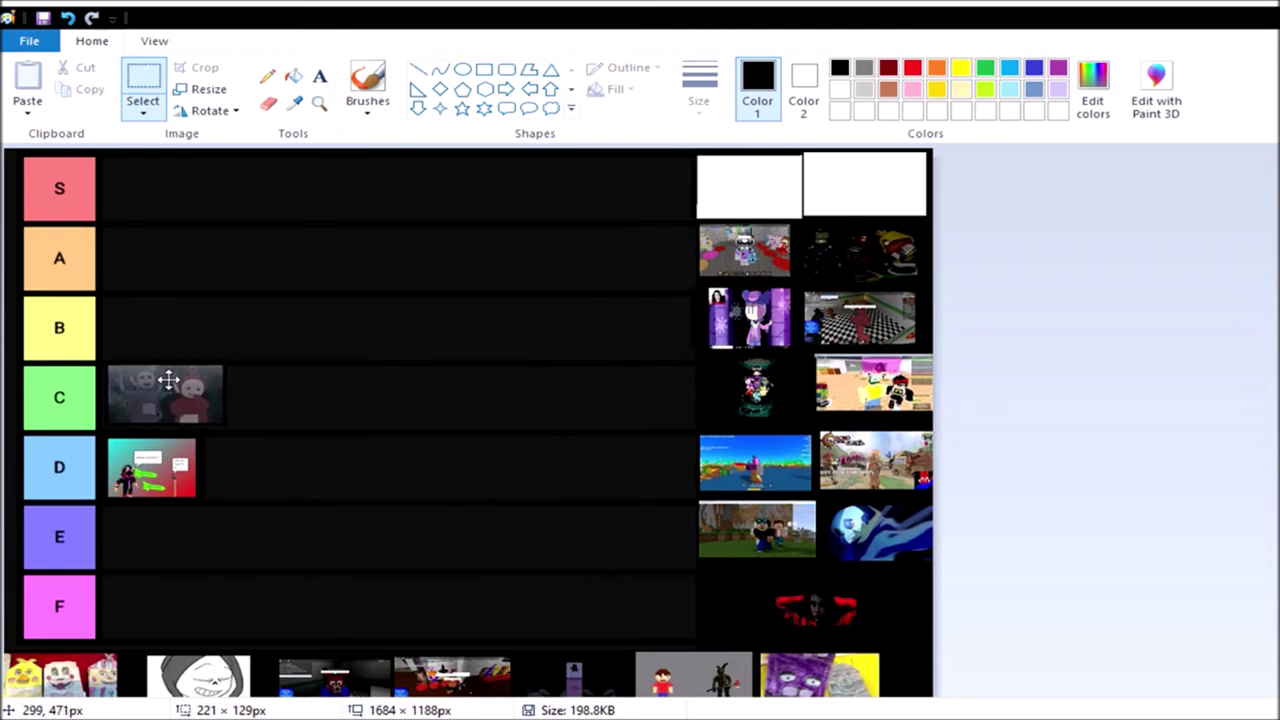
pyautogui.moveTo(168, 380)
pyautogui.mouseDown()
pyautogui.moveTo(177, 388)
pyautogui.moveTo(161, 382)
pyautogui.mouseUp()
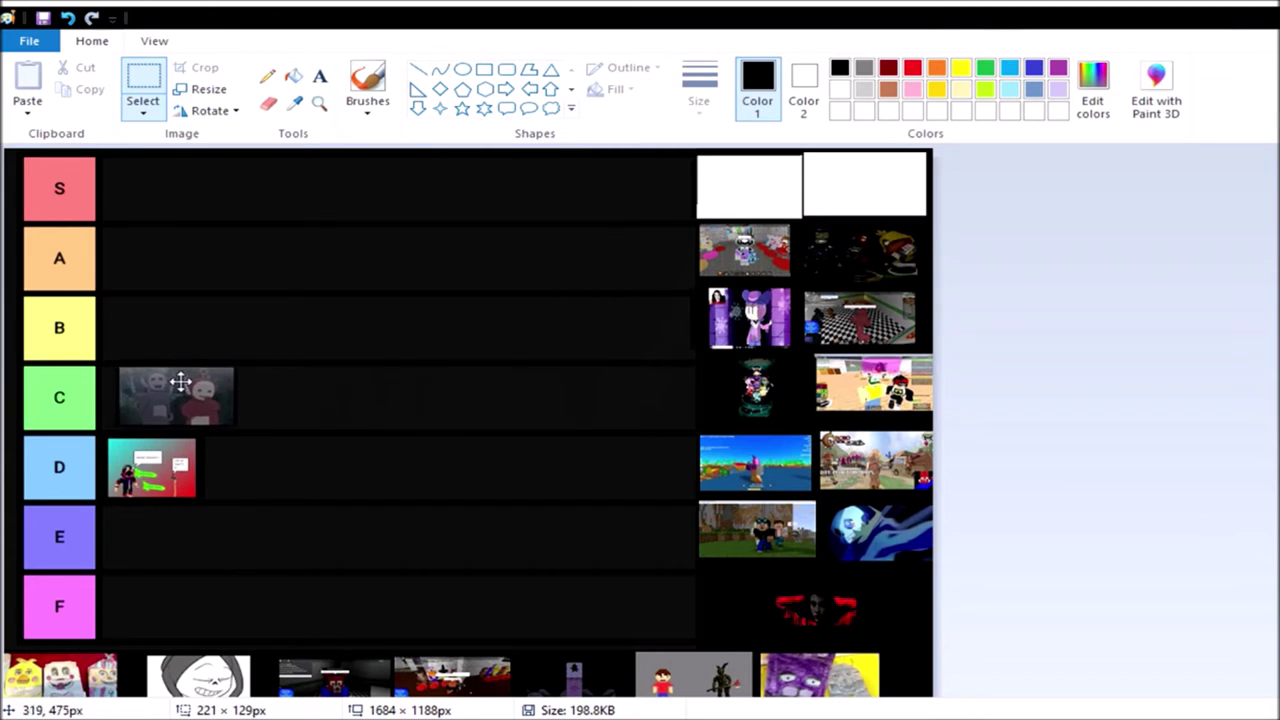
pyautogui.moveTo(180, 382); pyautogui.dragTo(199, 362)
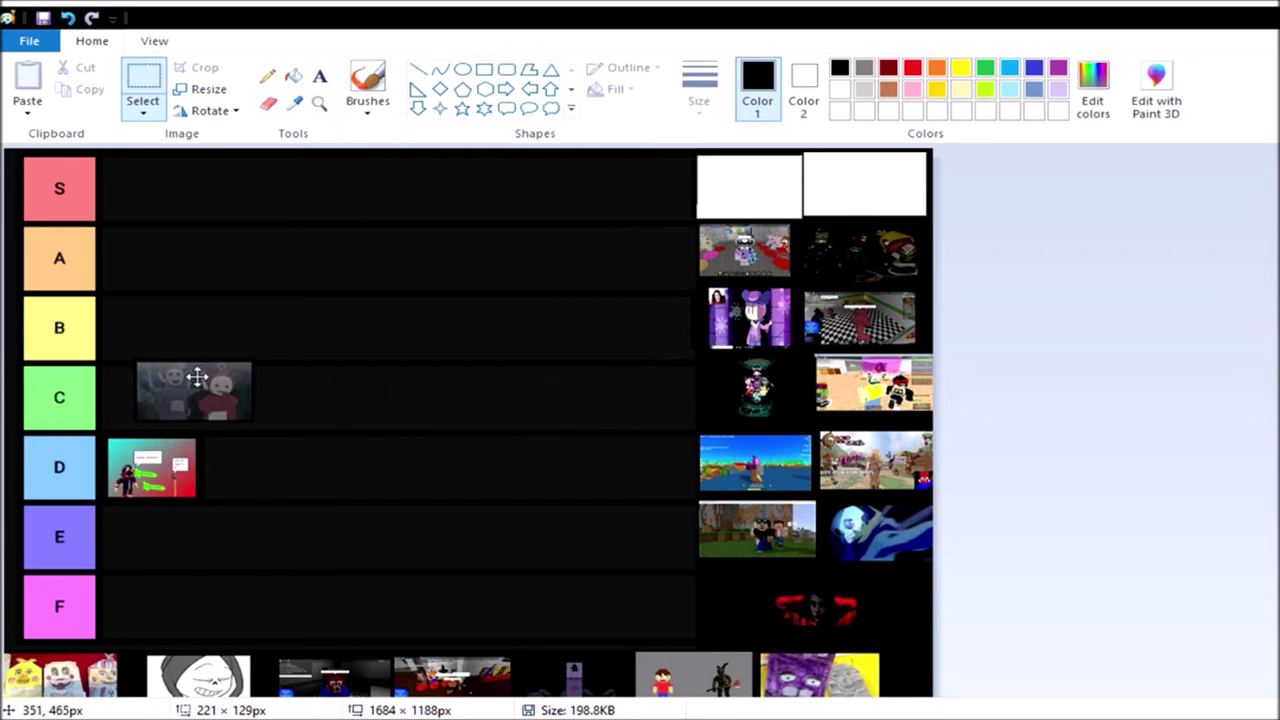
pyautogui.moveTo(199, 362)
pyautogui.mouseDown()
pyautogui.moveTo(197, 382)
pyautogui.moveTo(426, 364)
pyautogui.moveTo(182, 401)
pyautogui.moveTo(161, 372)
pyautogui.moveTo(258, 444)
pyautogui.moveTo(165, 379)
pyautogui.mouseUp()
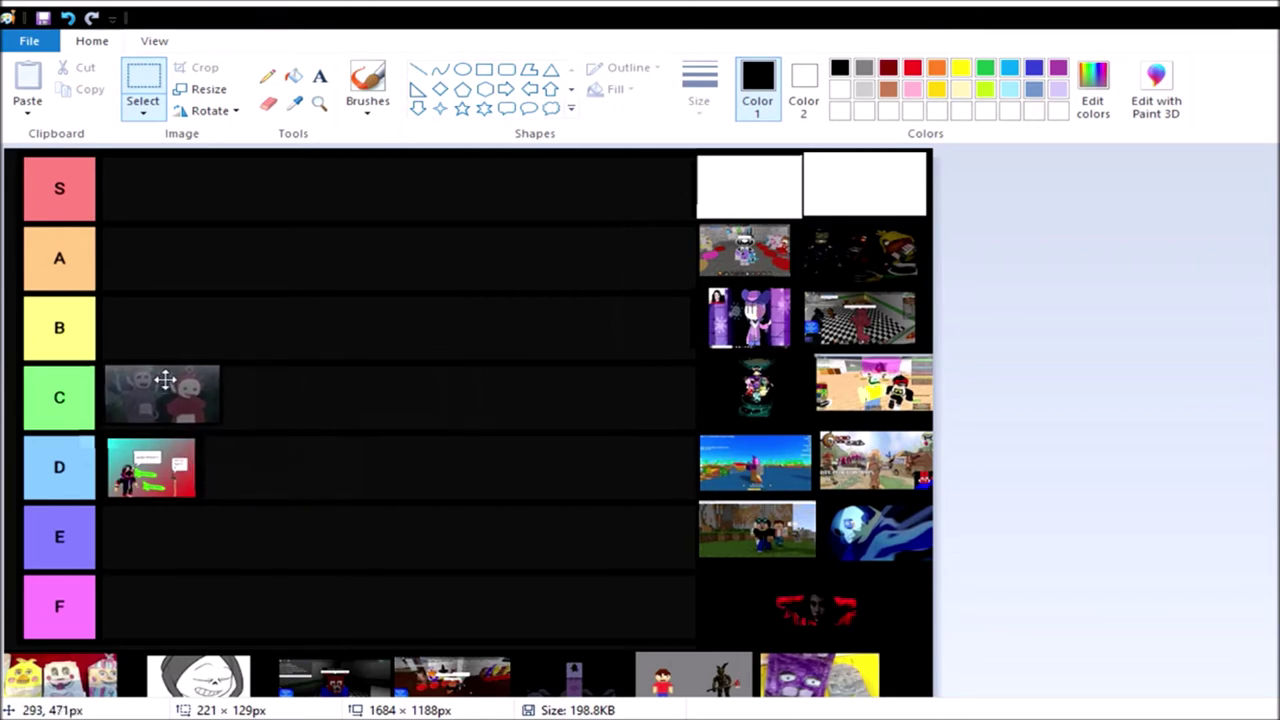
pyautogui.moveTo(165, 379); pyautogui.dragTo(165, 385)
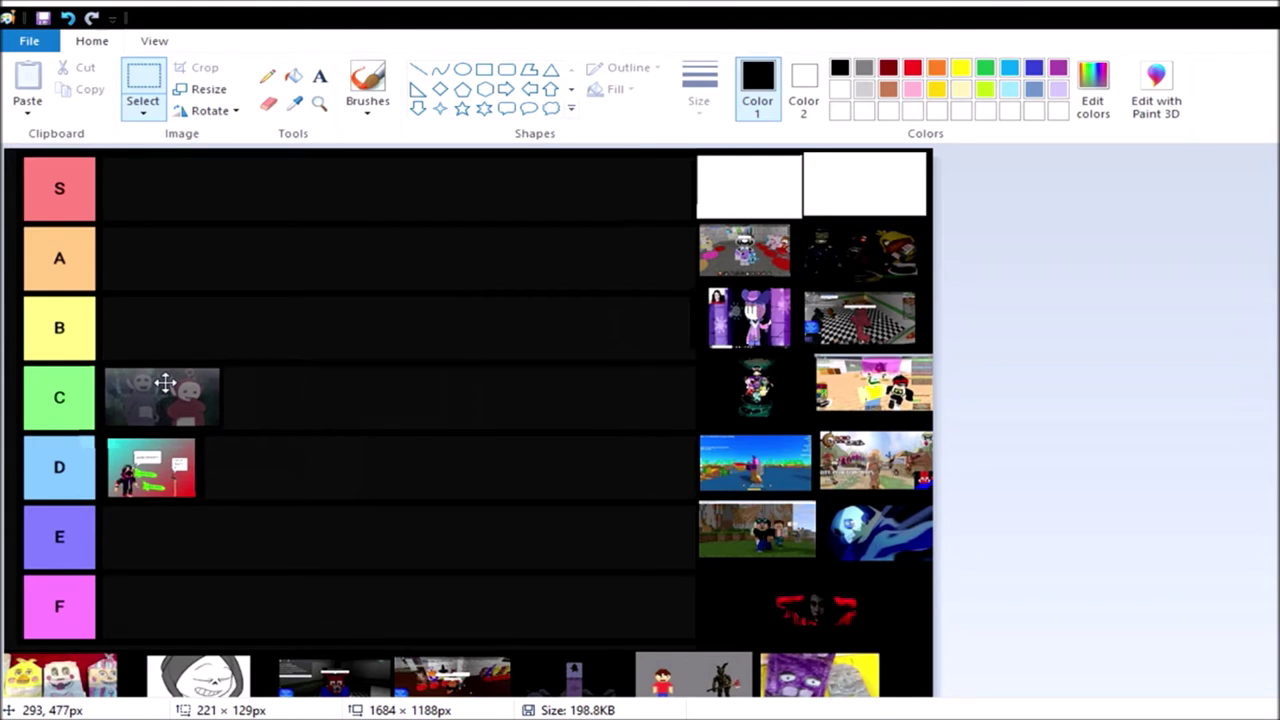
pyautogui.moveTo(165, 385); pyautogui.dragTo(165, 385)
pyautogui.moveTo(165, 383); pyautogui.dragTo(165, 383)
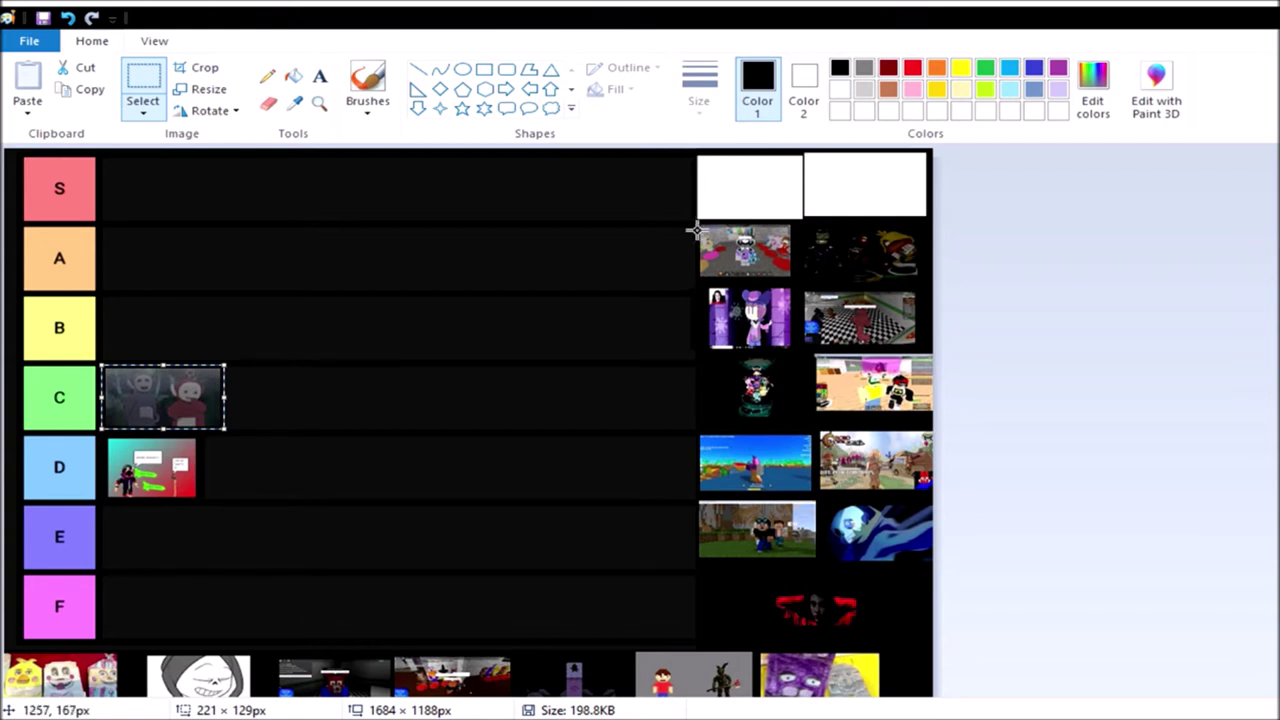
# Place the colourful game thumbnail just right of the B label and deselect it.
pyautogui.moveTo(696, 222); pyautogui.dragTo(806, 287)
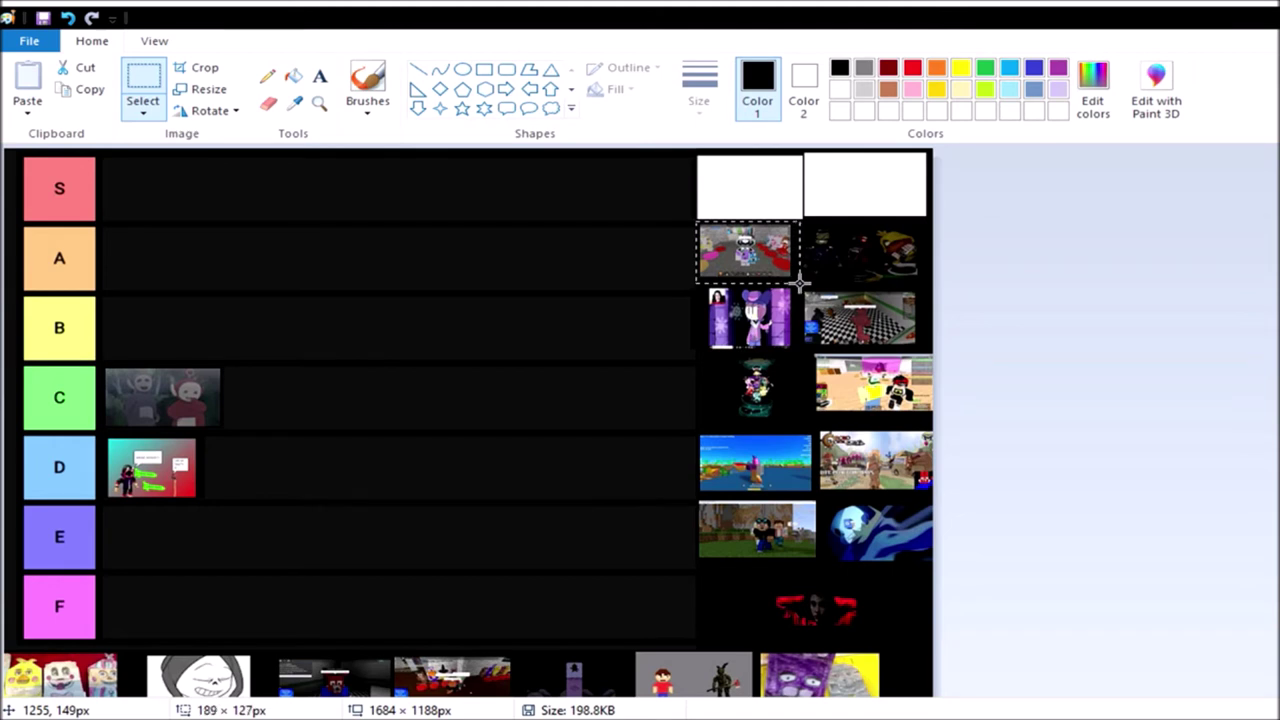
pyautogui.moveTo(745, 252)
pyautogui.mouseDown()
pyautogui.moveTo(612, 372)
pyautogui.moveTo(187, 322)
pyautogui.mouseUp()
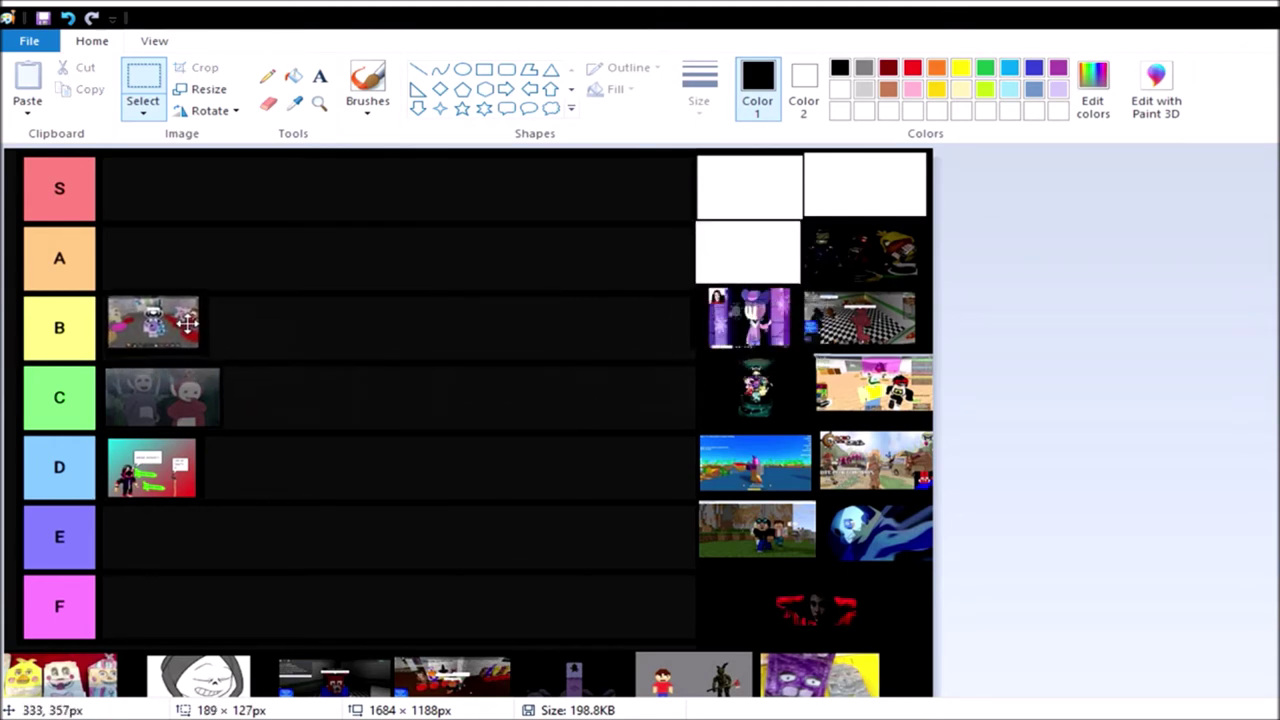
pyautogui.moveTo(187, 322); pyautogui.dragTo(184, 326)
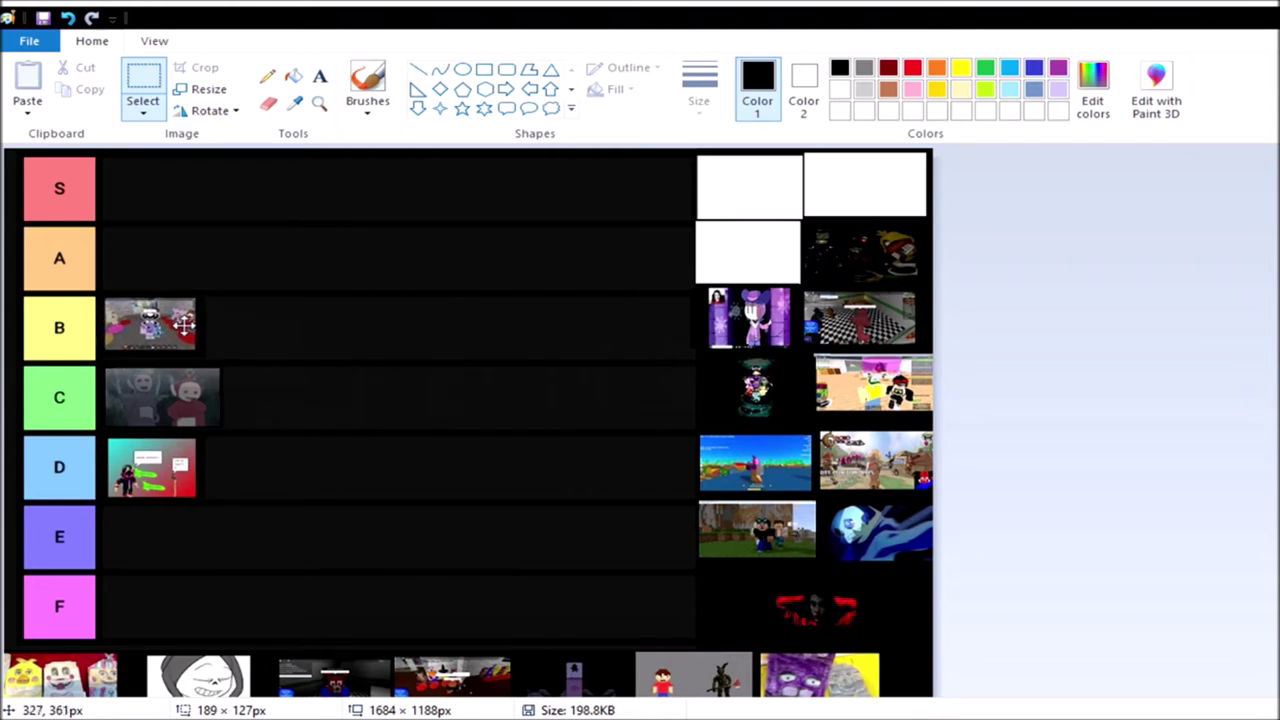
pyautogui.moveTo(184, 326); pyautogui.dragTo(466, 385)
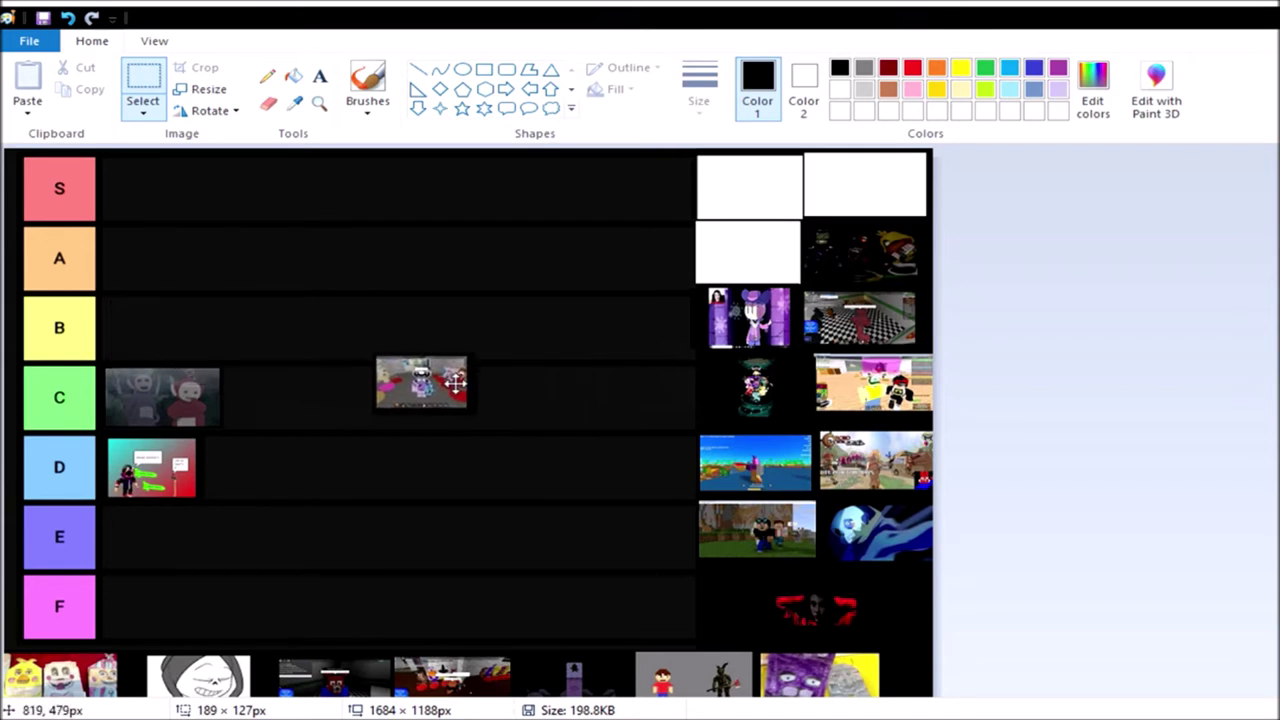
pyautogui.moveTo(466, 385)
pyautogui.mouseDown()
pyautogui.moveTo(184, 325)
pyautogui.moveTo(340, 350)
pyautogui.moveTo(232, 323)
pyautogui.moveTo(327, 400)
pyautogui.moveTo(290, 398)
pyautogui.moveTo(187, 325)
pyautogui.mouseUp()
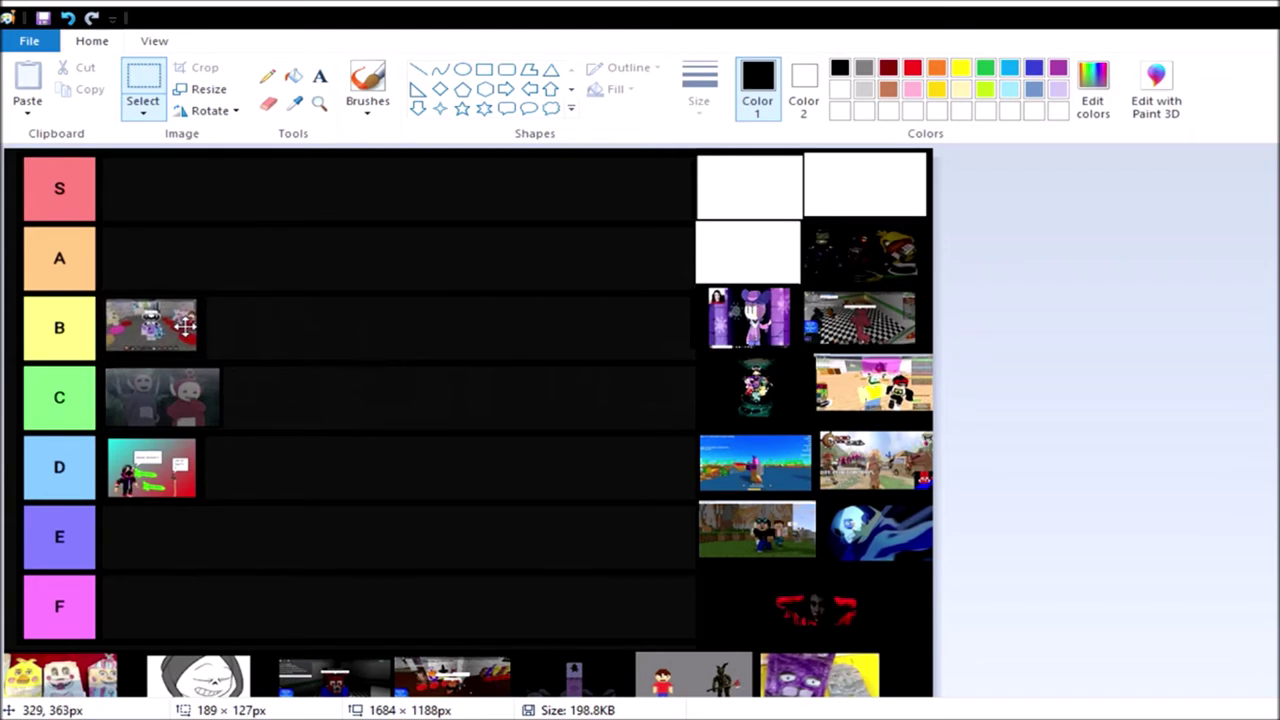
pyautogui.moveTo(185, 323); pyautogui.dragTo(187, 323)
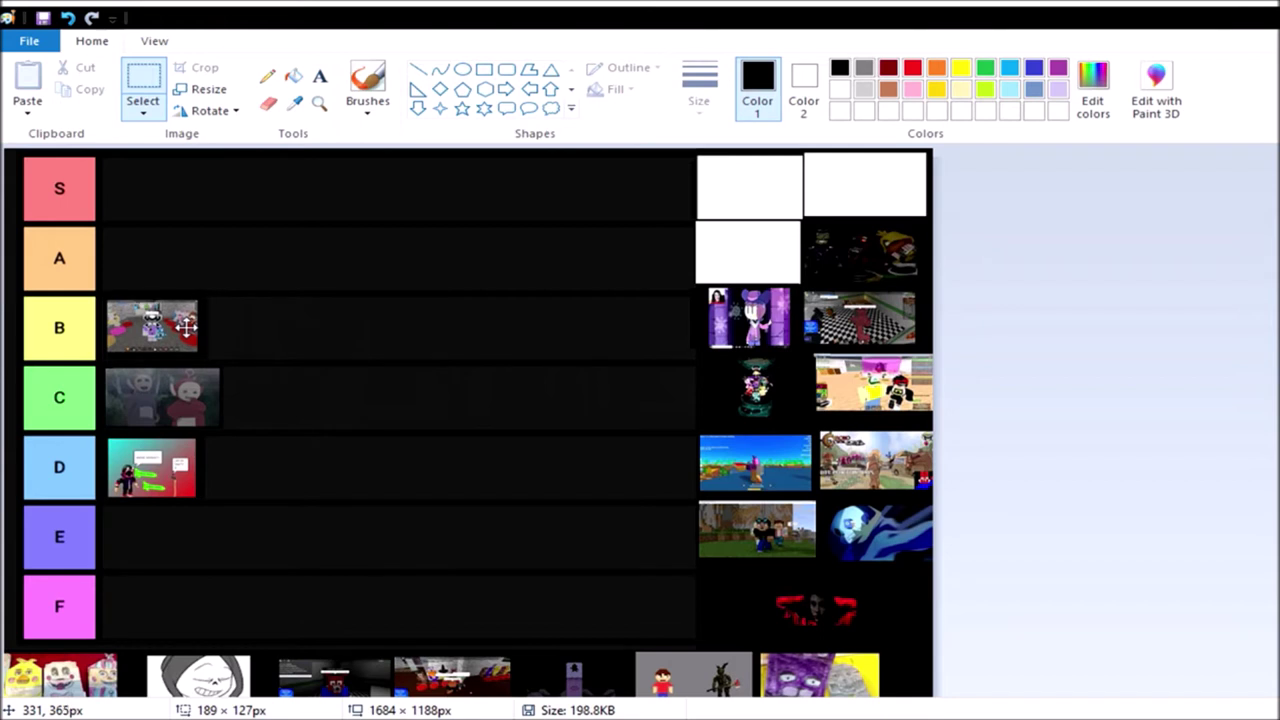
pyautogui.moveTo(187, 323)
pyautogui.mouseDown()
pyautogui.moveTo(363, 352)
pyautogui.moveTo(183, 327)
pyautogui.mouseUp()
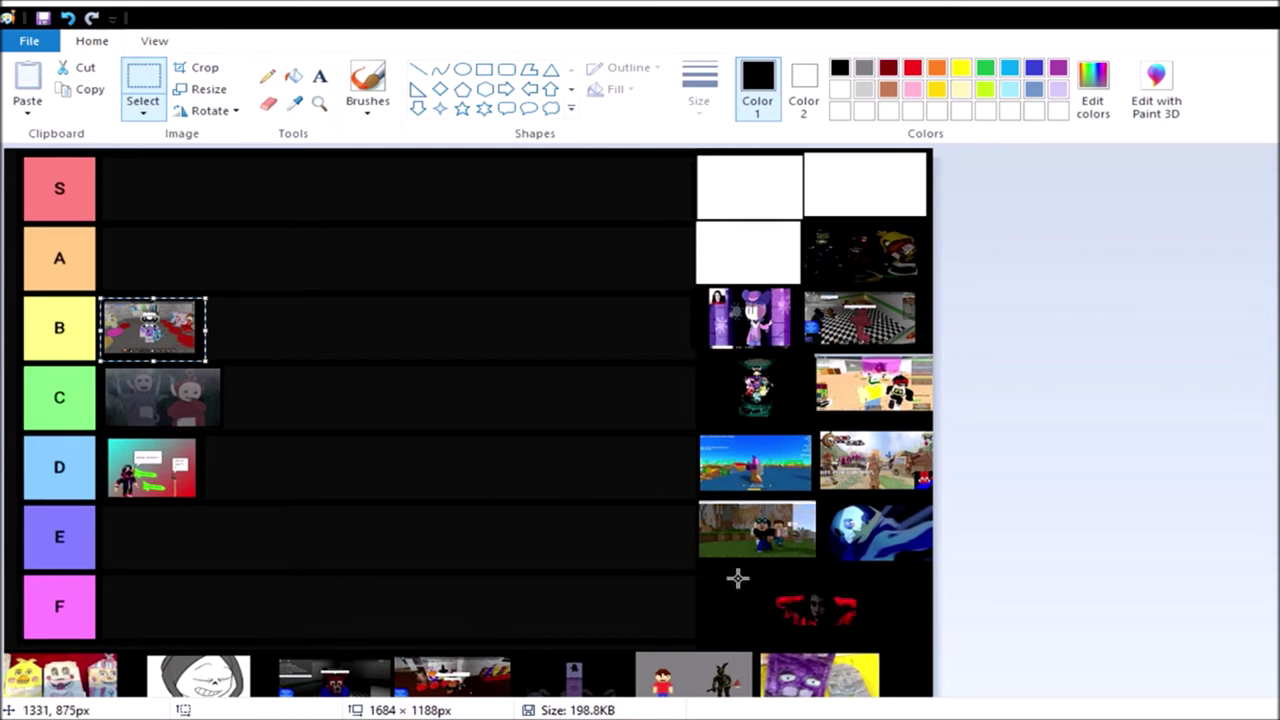
pyautogui.click(738, 578)
# Select the dark thumbnail beside row A and nudge it slightly in place.
pyautogui.moveTo(793, 214); pyautogui.dragTo(930, 284)
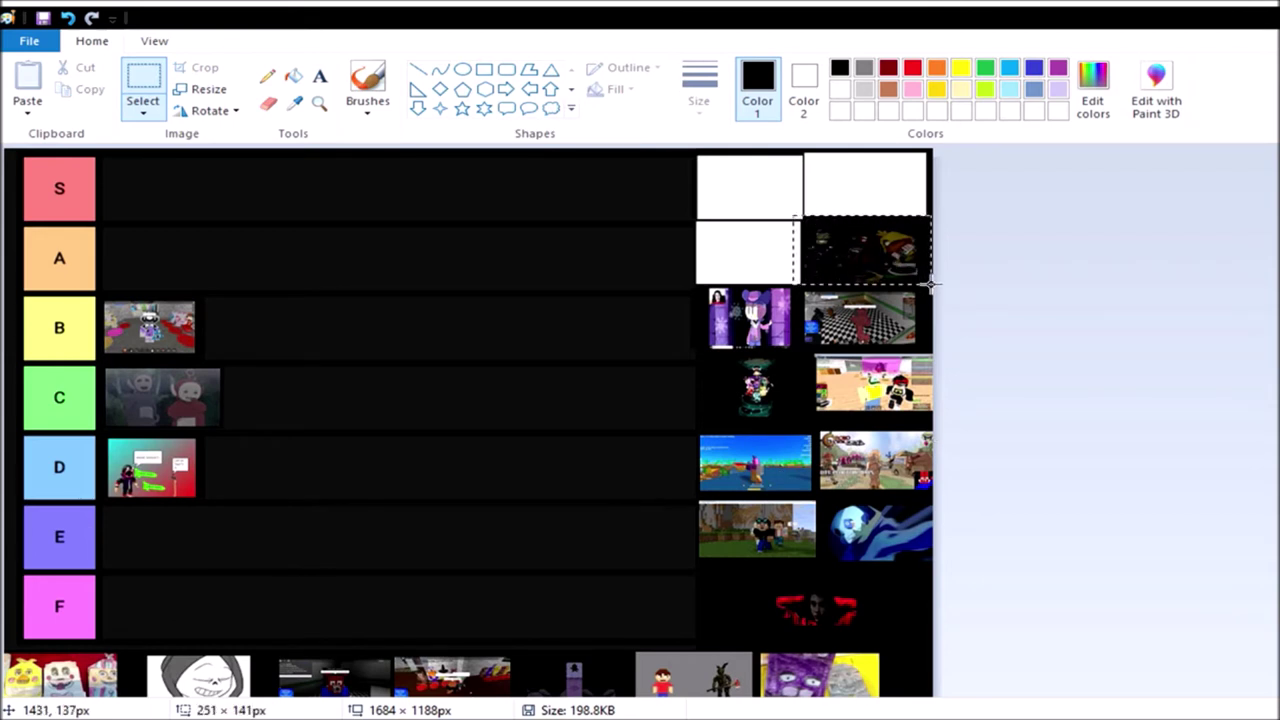
pyautogui.moveTo(880, 255); pyautogui.dragTo(898, 260)
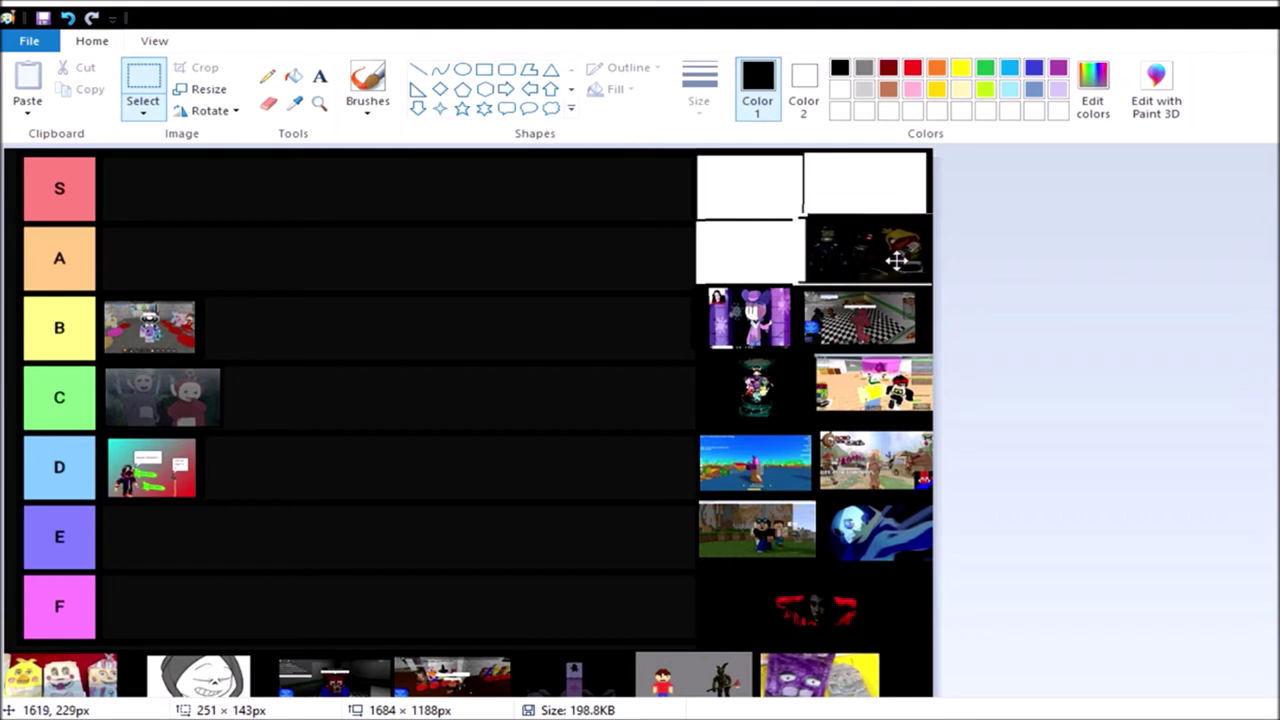
pyautogui.moveTo(898, 260); pyautogui.dragTo(896, 260)
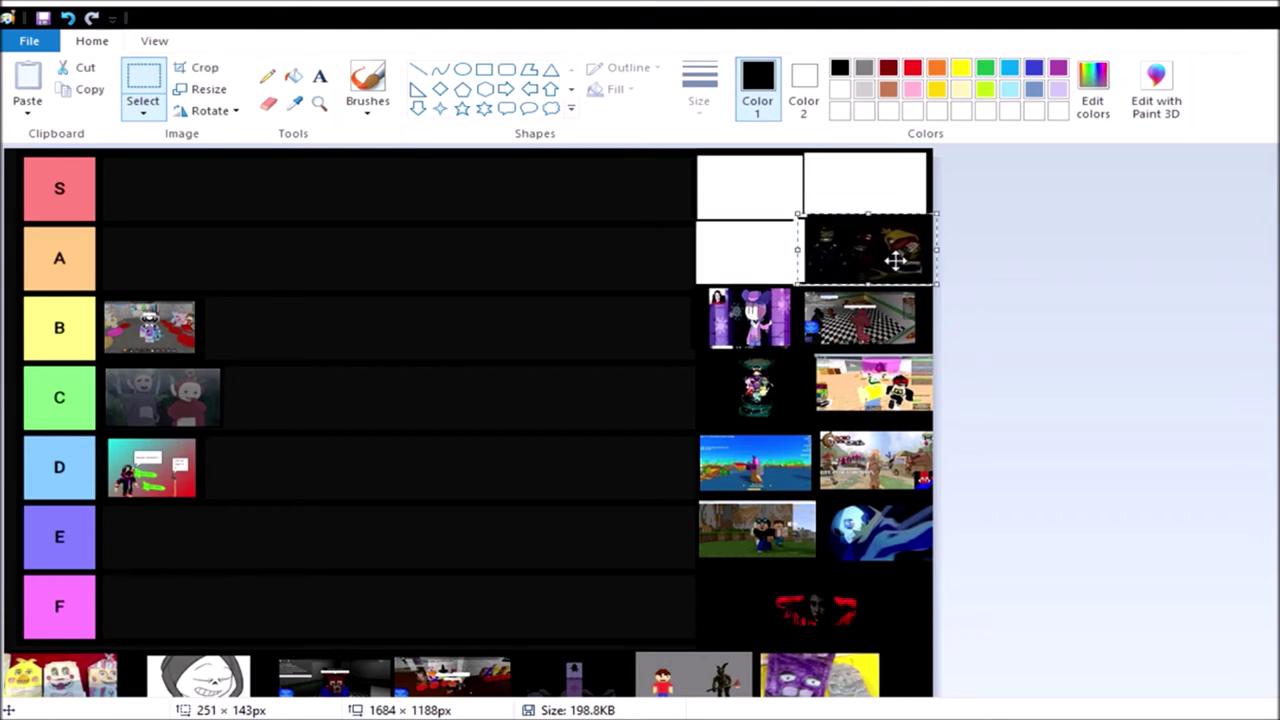
pyautogui.click(948, 292)
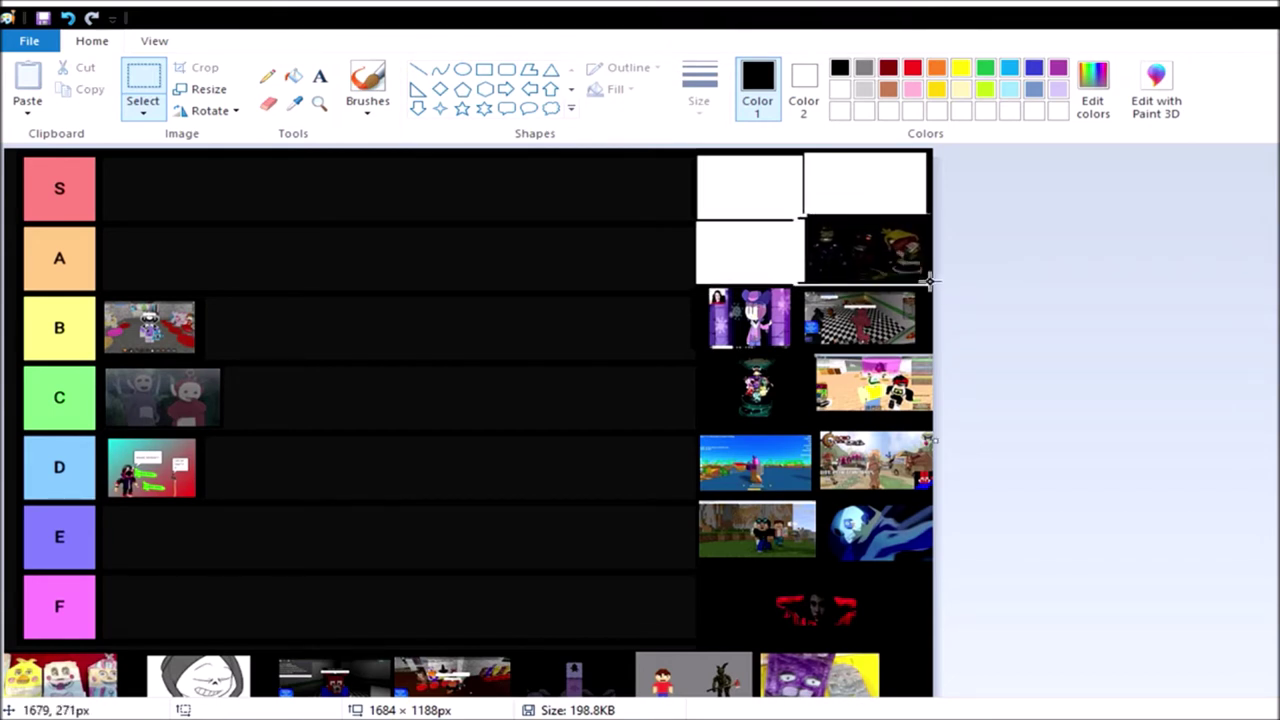
# Try the dark thumbnail in rows C and D, then undo the move.
pyautogui.moveTo(933, 283); pyautogui.dragTo(800, 212)
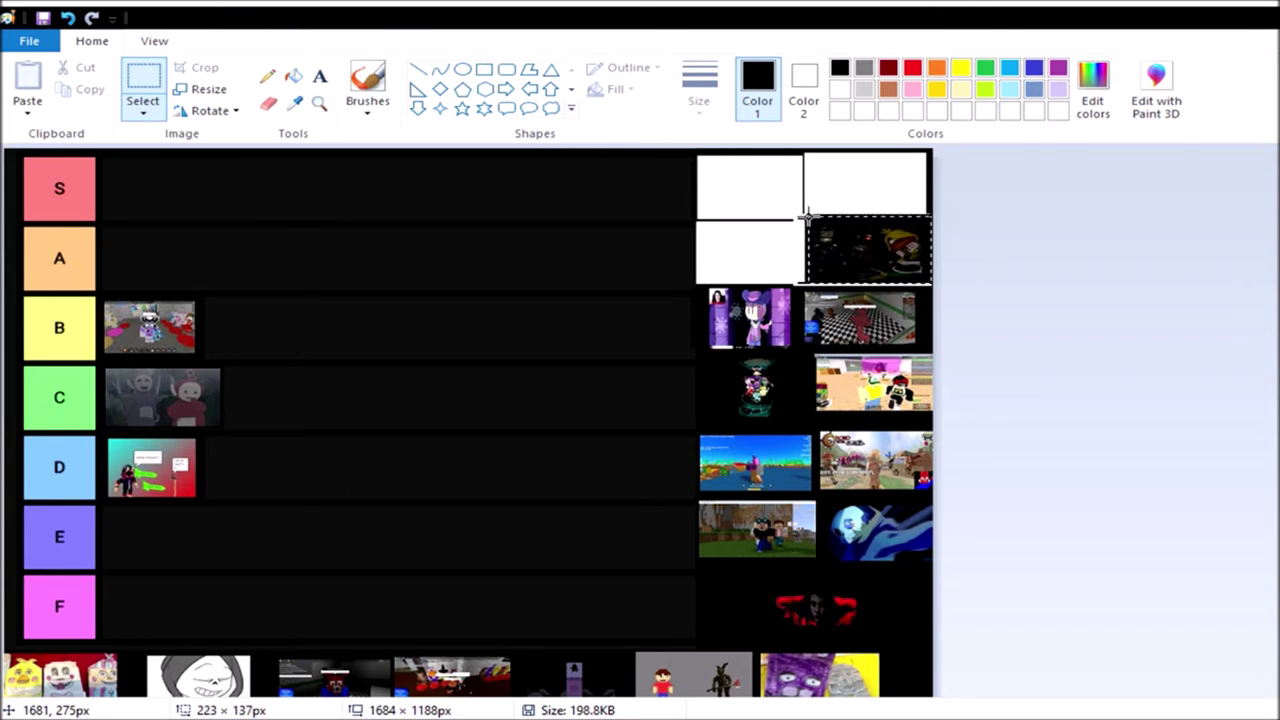
pyautogui.moveTo(856, 257)
pyautogui.mouseDown()
pyautogui.moveTo(514, 338)
pyautogui.moveTo(545, 338)
pyautogui.moveTo(296, 408)
pyautogui.mouseUp()
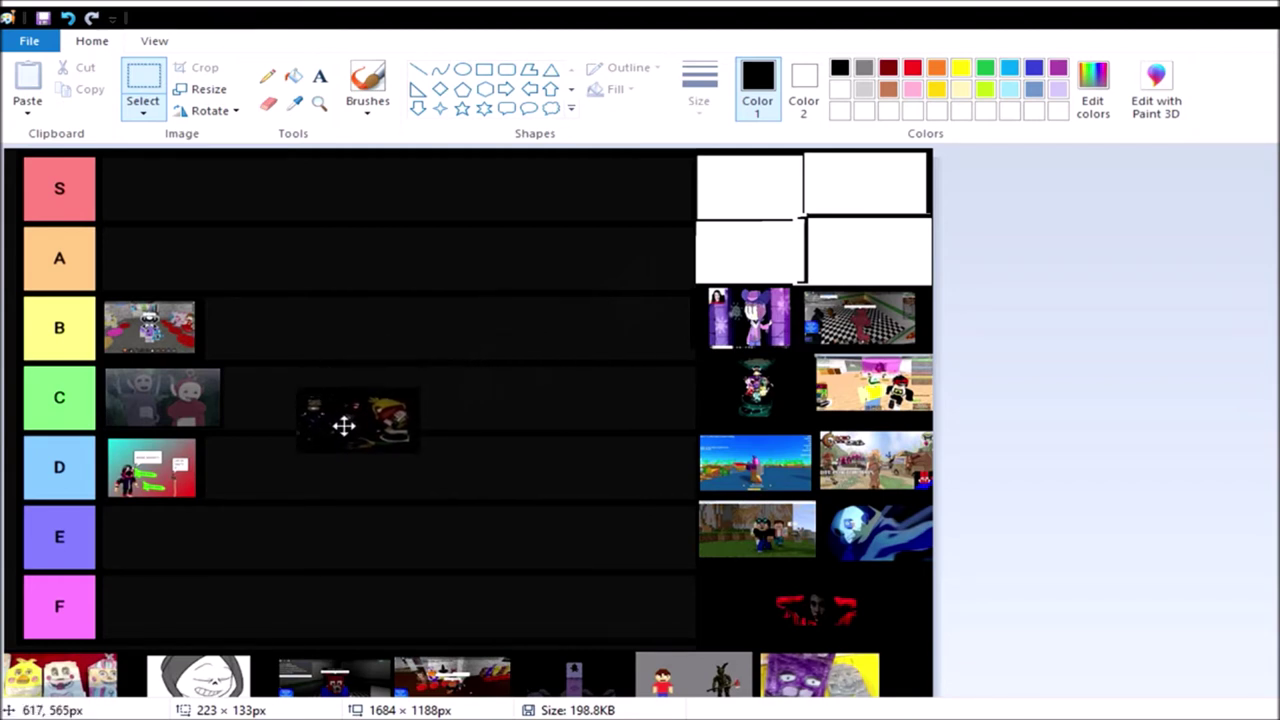
pyautogui.moveTo(296, 408)
pyautogui.mouseDown()
pyautogui.moveTo(270, 402)
pyautogui.moveTo(294, 473)
pyautogui.mouseUp()
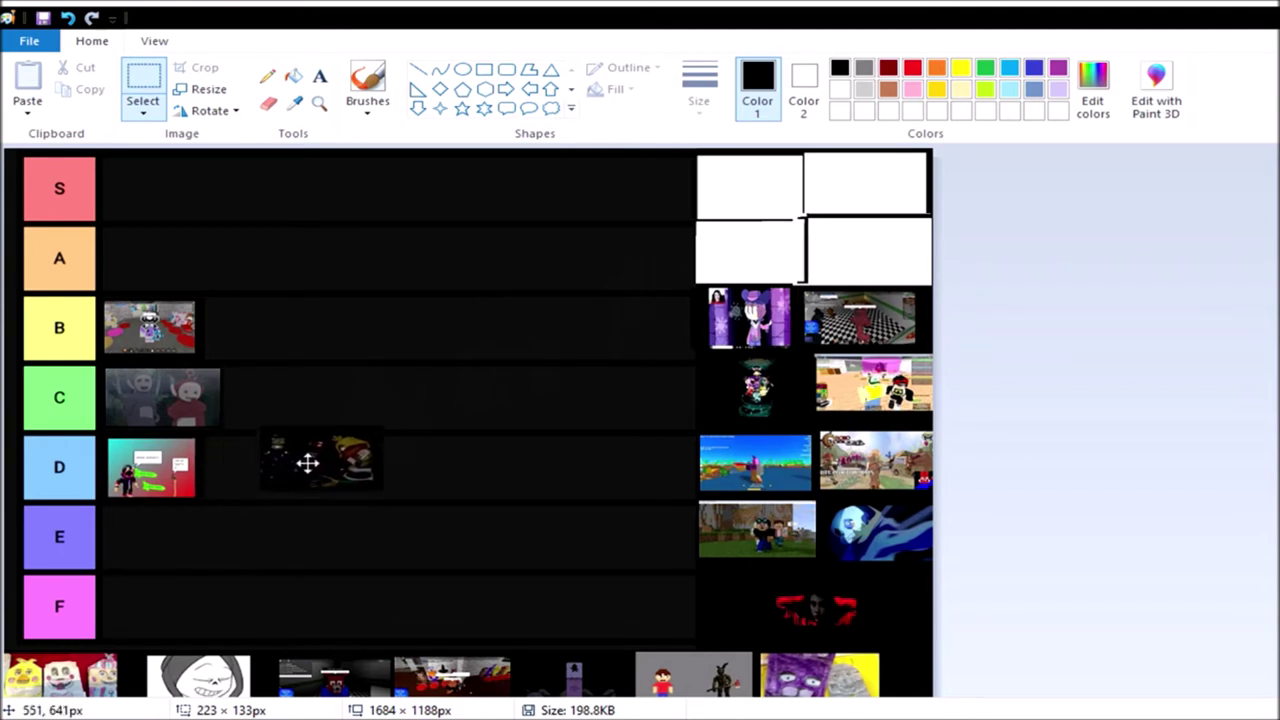
pyautogui.moveTo(294, 473)
pyautogui.mouseDown()
pyautogui.moveTo(317, 404)
pyautogui.moveTo(302, 410)
pyautogui.mouseUp()
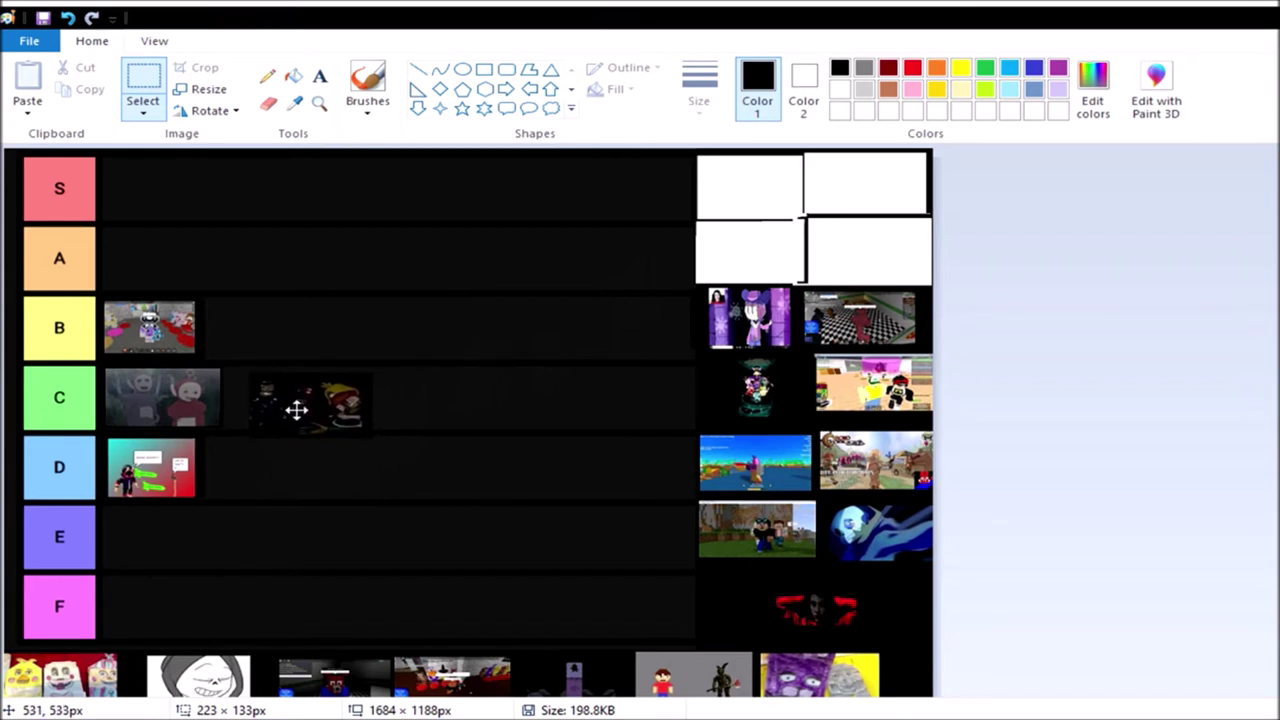
pyautogui.moveTo(302, 410); pyautogui.dragTo(249, 474)
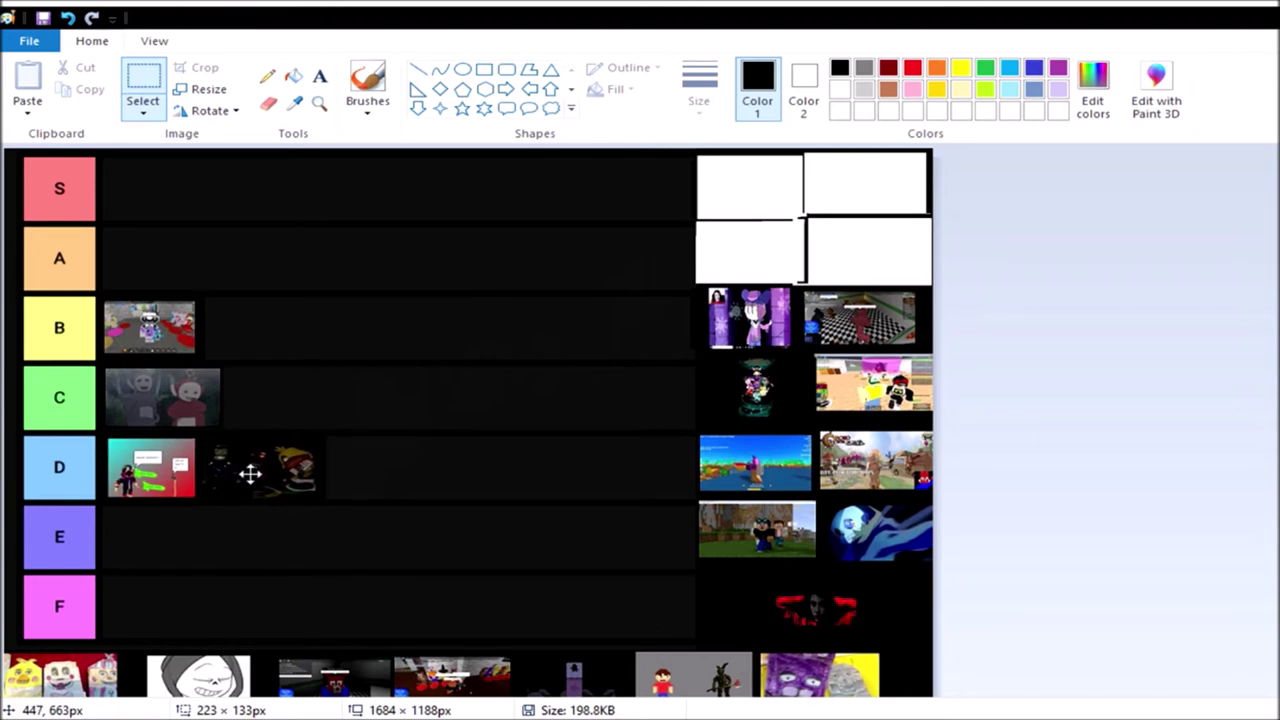
pyautogui.moveTo(249, 474)
pyautogui.mouseDown()
pyautogui.moveTo(265, 476)
pyautogui.moveTo(255, 471)
pyautogui.mouseUp()
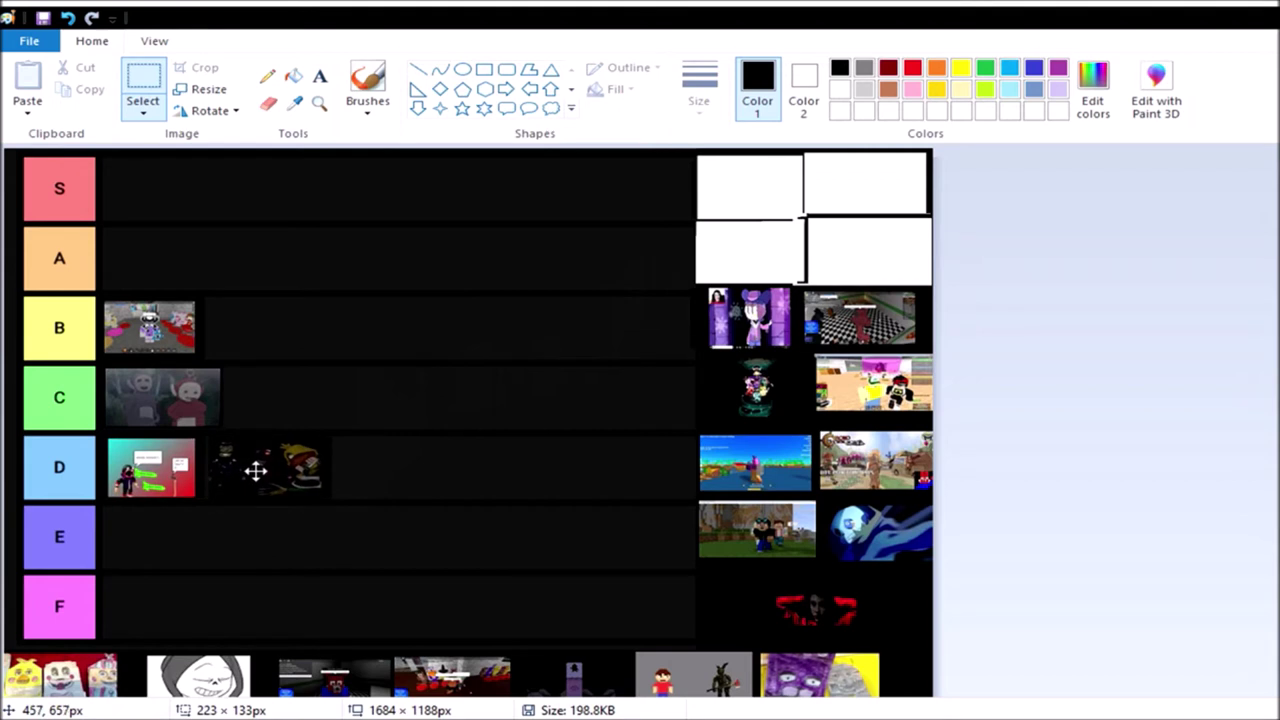
pyautogui.moveTo(255, 471); pyautogui.dragTo(268, 404)
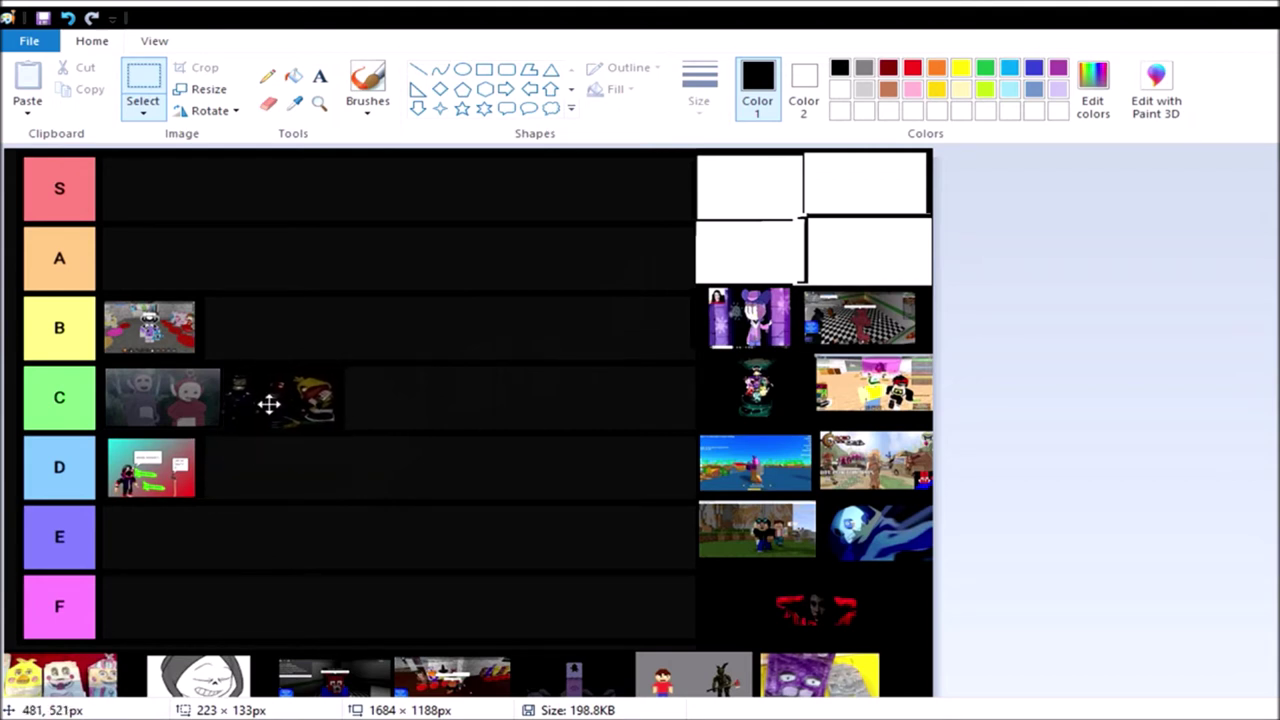
pyautogui.hotkey('ctrl', 'z')
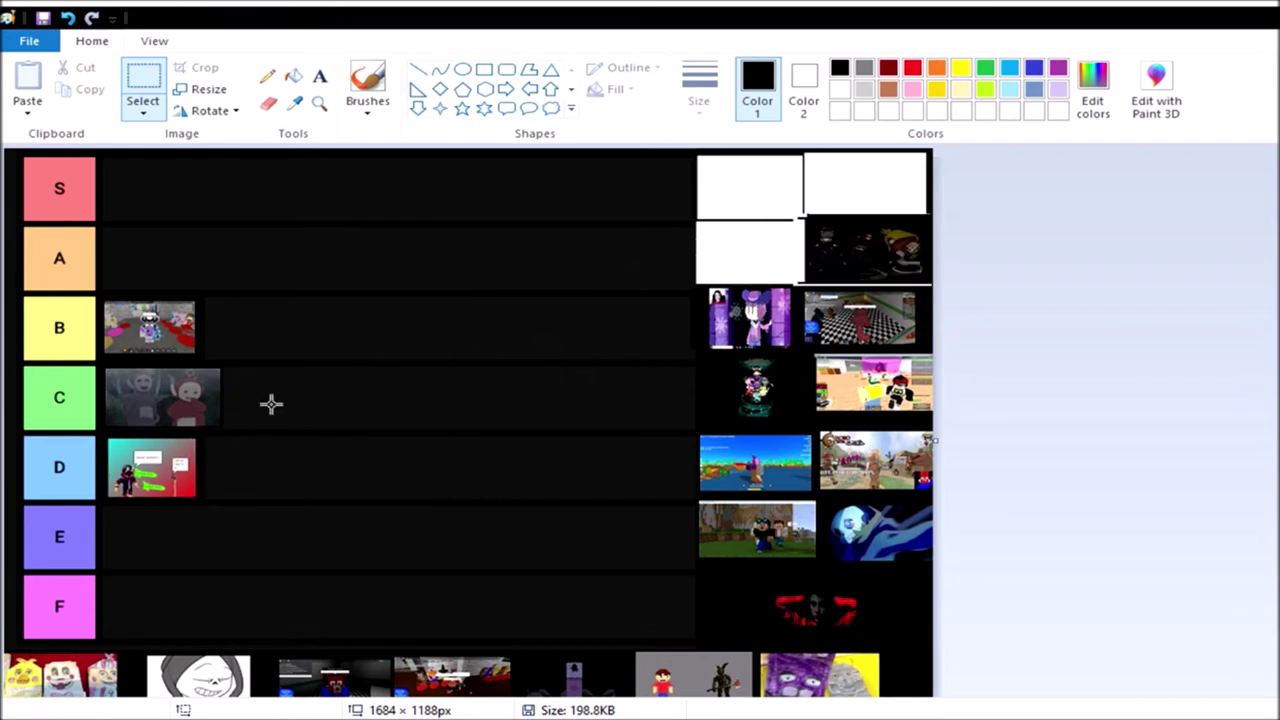
# Reselect the dark thumbnail several times and clear the selection without moving it.
pyautogui.moveTo(820, 278)
pyautogui.mouseDown()
pyautogui.moveTo(766, 214)
pyautogui.moveTo(936, 290)
pyautogui.mouseUp()
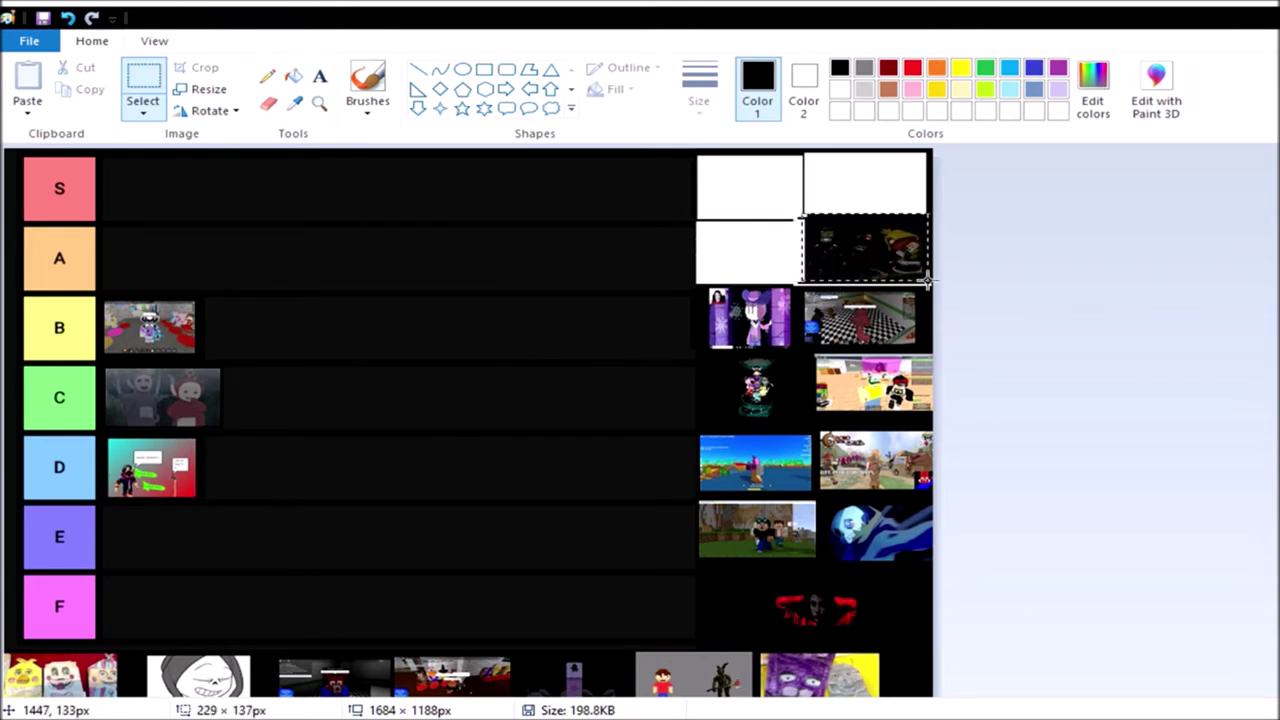
pyautogui.moveTo(865, 250)
pyautogui.mouseDown()
pyautogui.moveTo(322, 397)
pyautogui.moveTo(905, 255)
pyautogui.mouseUp()
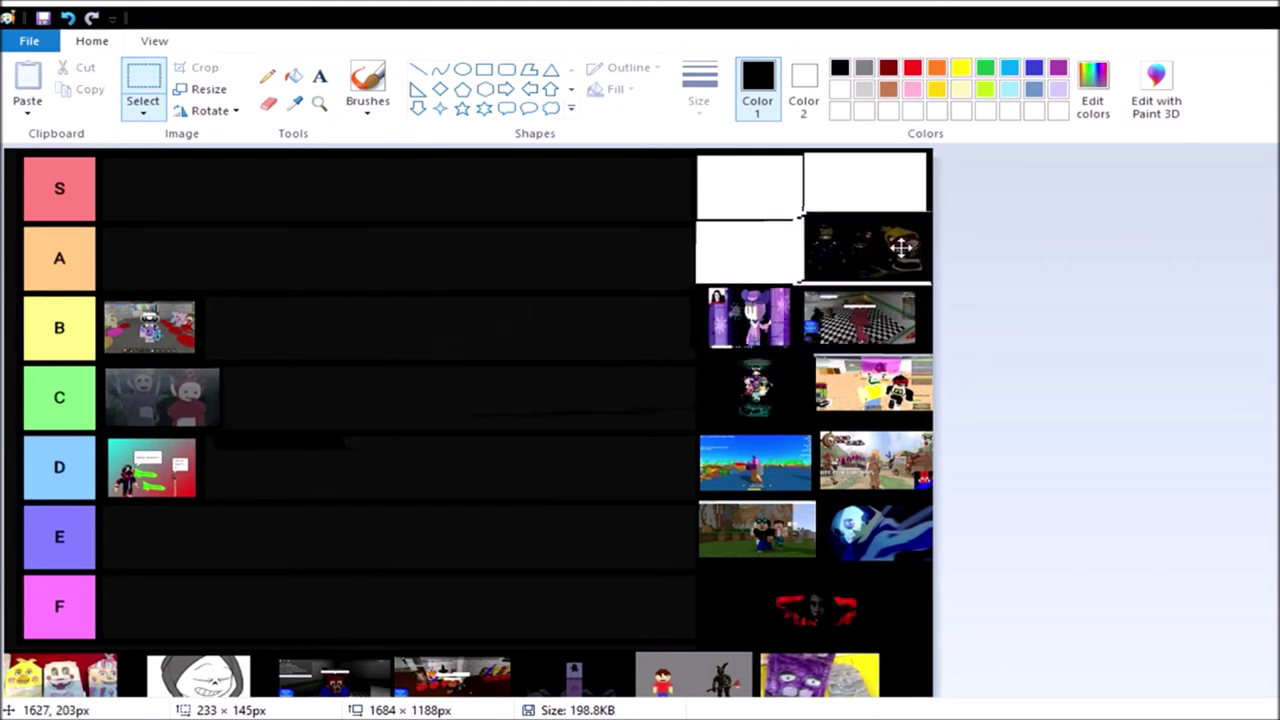
pyautogui.click(835, 195)
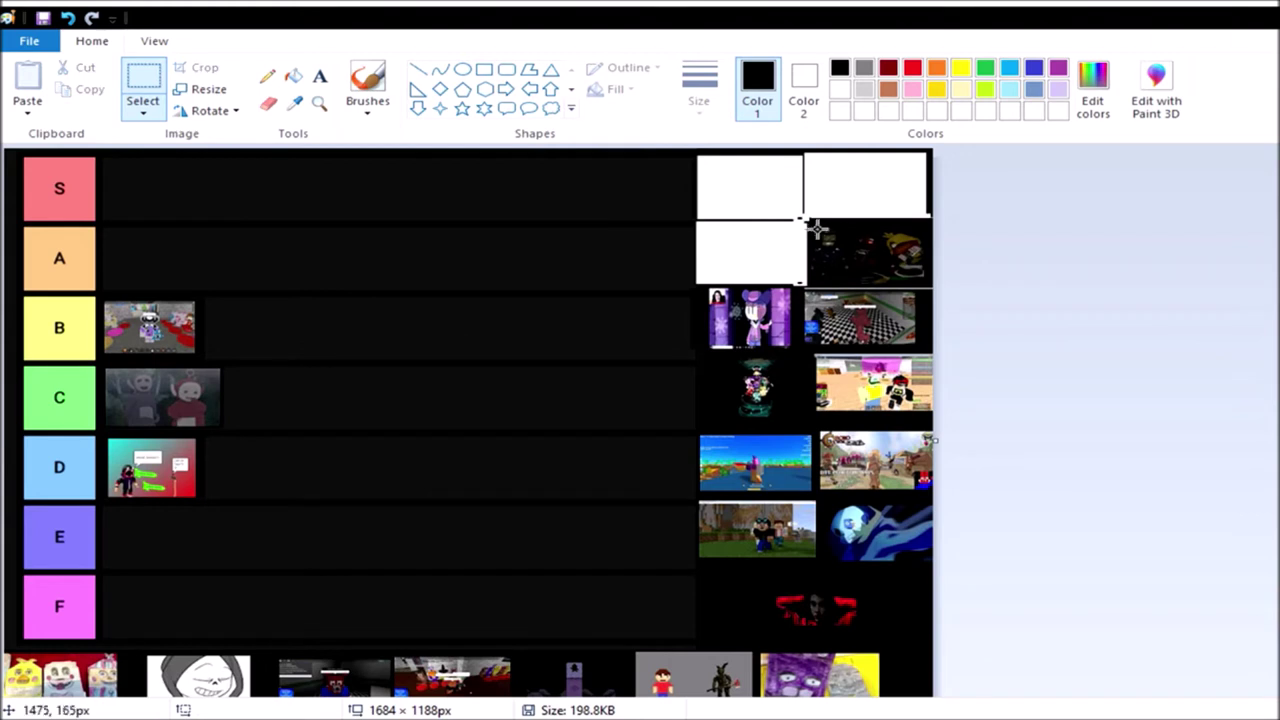
pyautogui.moveTo(803, 218); pyautogui.dragTo(930, 290)
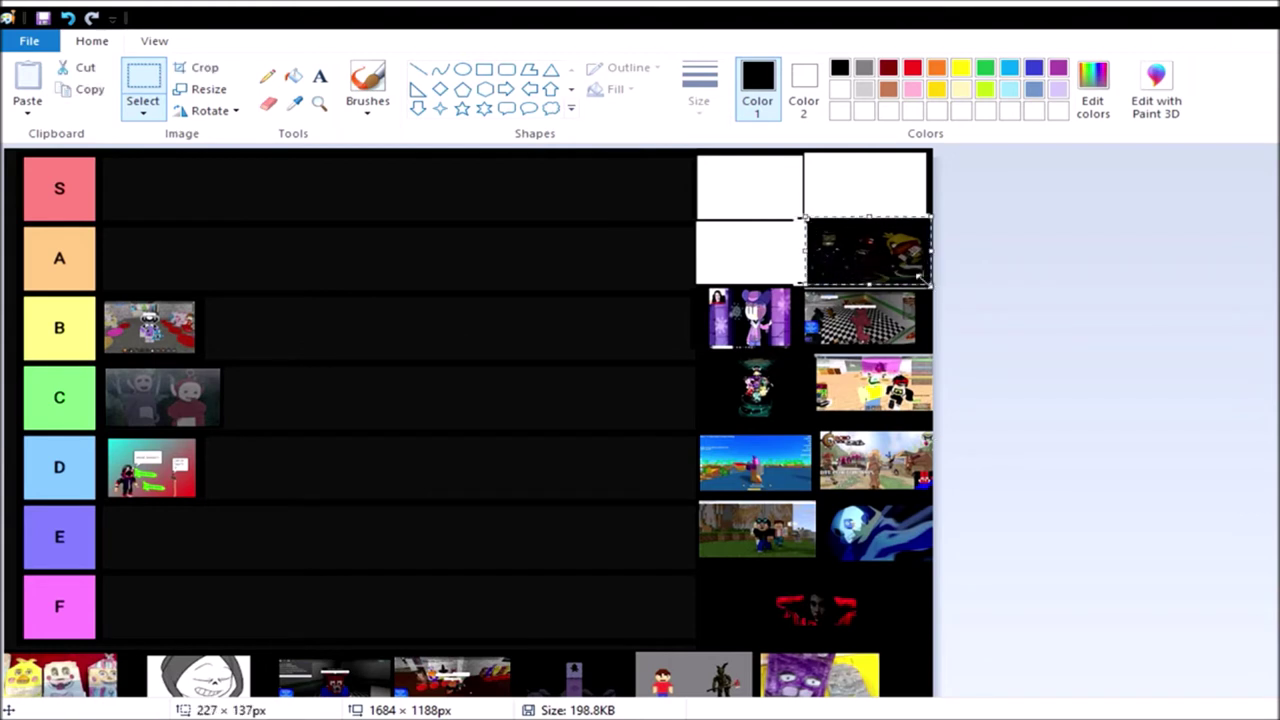
pyautogui.moveTo(865, 255)
pyautogui.mouseDown()
pyautogui.moveTo(597, 345)
pyautogui.moveTo(633, 417)
pyautogui.moveTo(868, 252)
pyautogui.mouseUp()
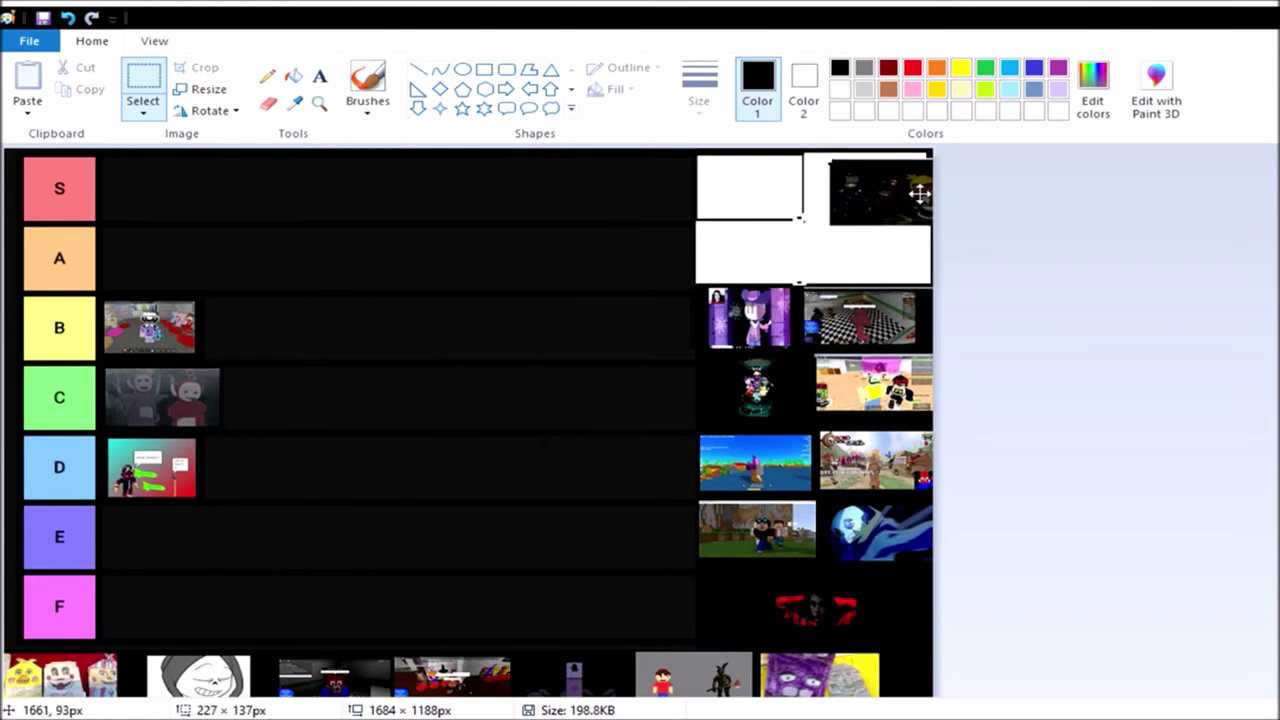
pyautogui.click(987, 234)
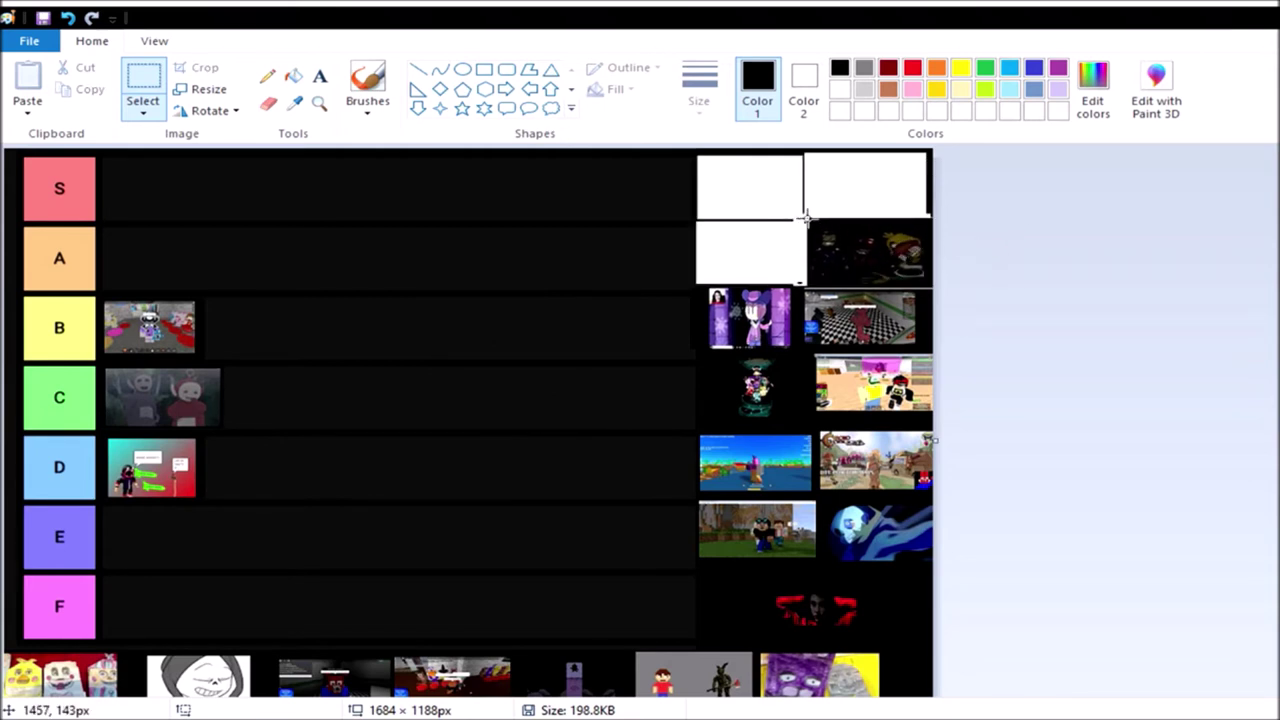
# Move the dark thumbnail into row C beside the grey image.
pyautogui.moveTo(806, 216); pyautogui.dragTo(935, 292)
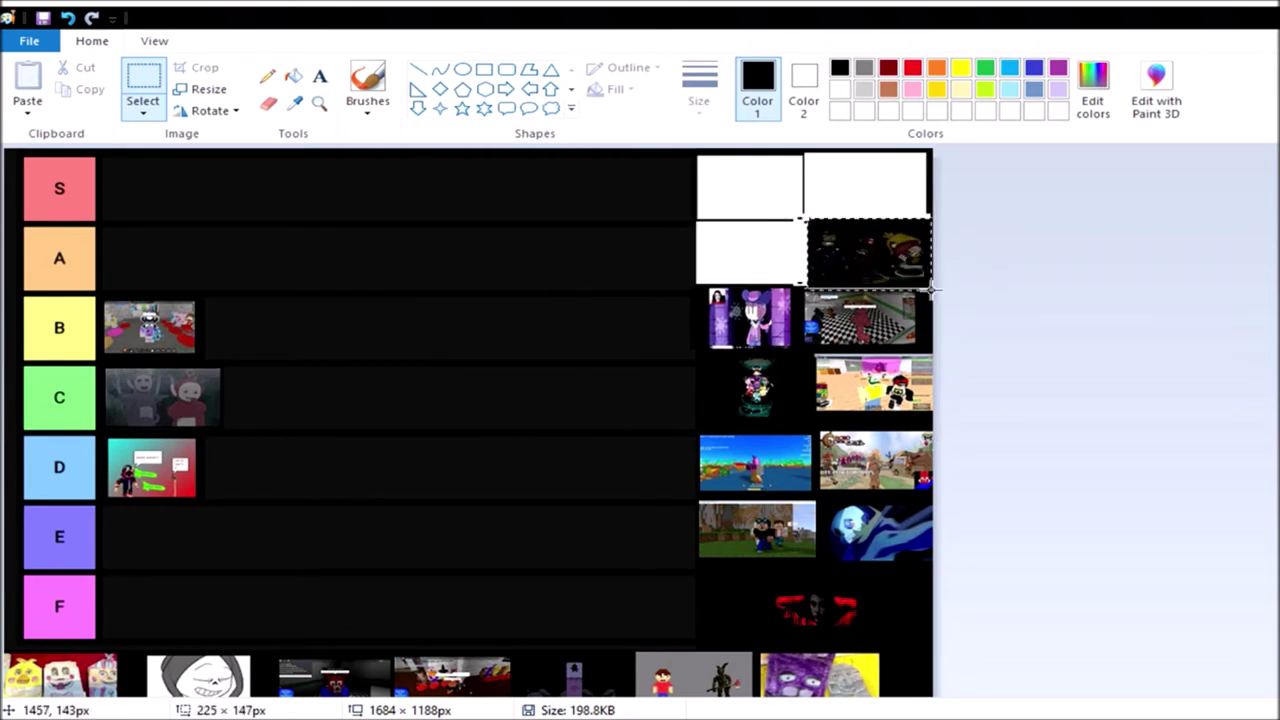
pyautogui.moveTo(868, 252)
pyautogui.mouseDown()
pyautogui.moveTo(325, 432)
pyautogui.moveTo(314, 395)
pyautogui.mouseUp()
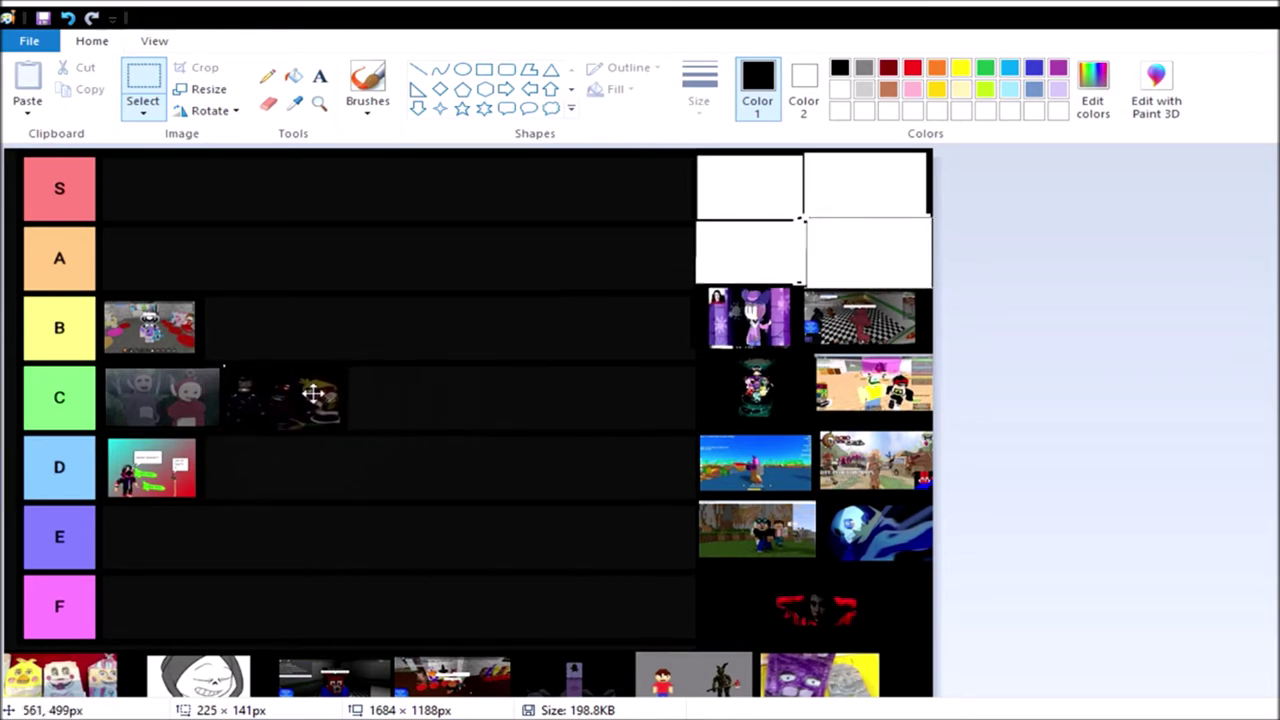
pyautogui.click(1010, 369)
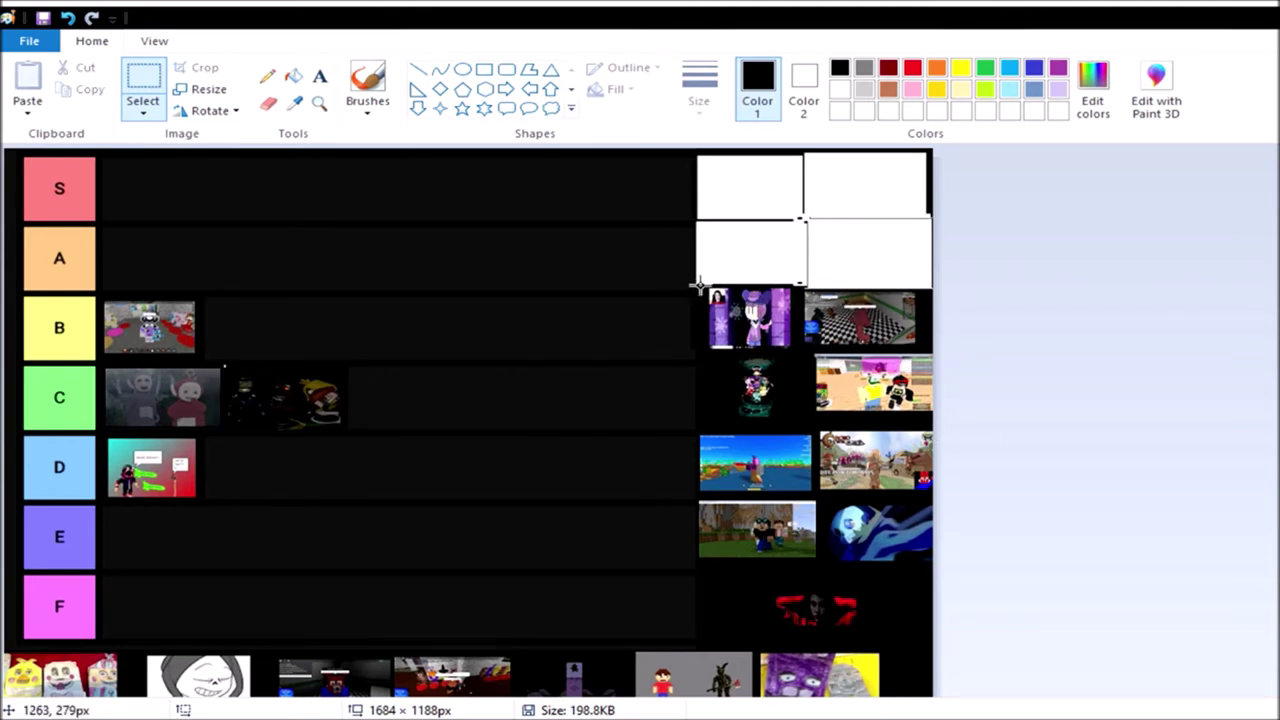
pyautogui.moveTo(700, 287)
pyautogui.mouseDown()
pyautogui.moveTo(788, 352)
pyautogui.moveTo(803, 349)
pyautogui.mouseUp()
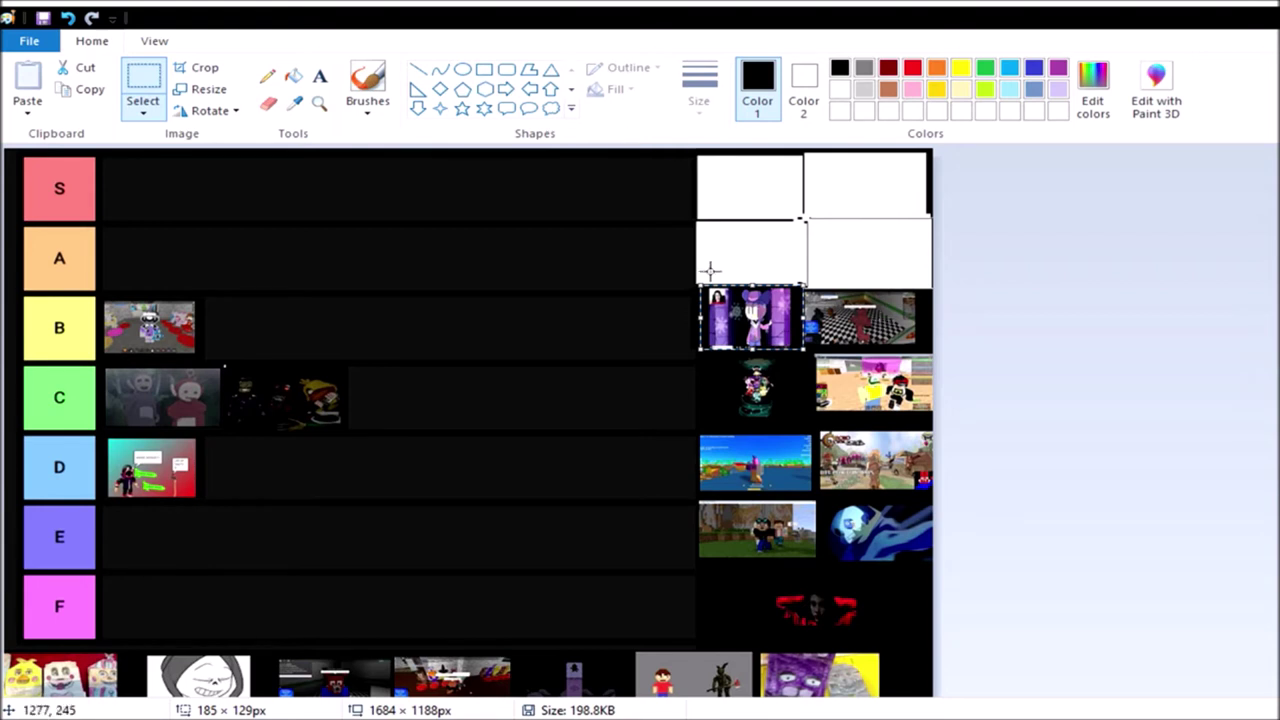
# After one undone attempt, set the purple thumbnail beside the first row-D image.
pyautogui.moveTo(750, 318)
pyautogui.mouseDown()
pyautogui.moveTo(588, 310)
pyautogui.moveTo(745, 340)
pyautogui.moveTo(765, 315)
pyautogui.mouseUp()
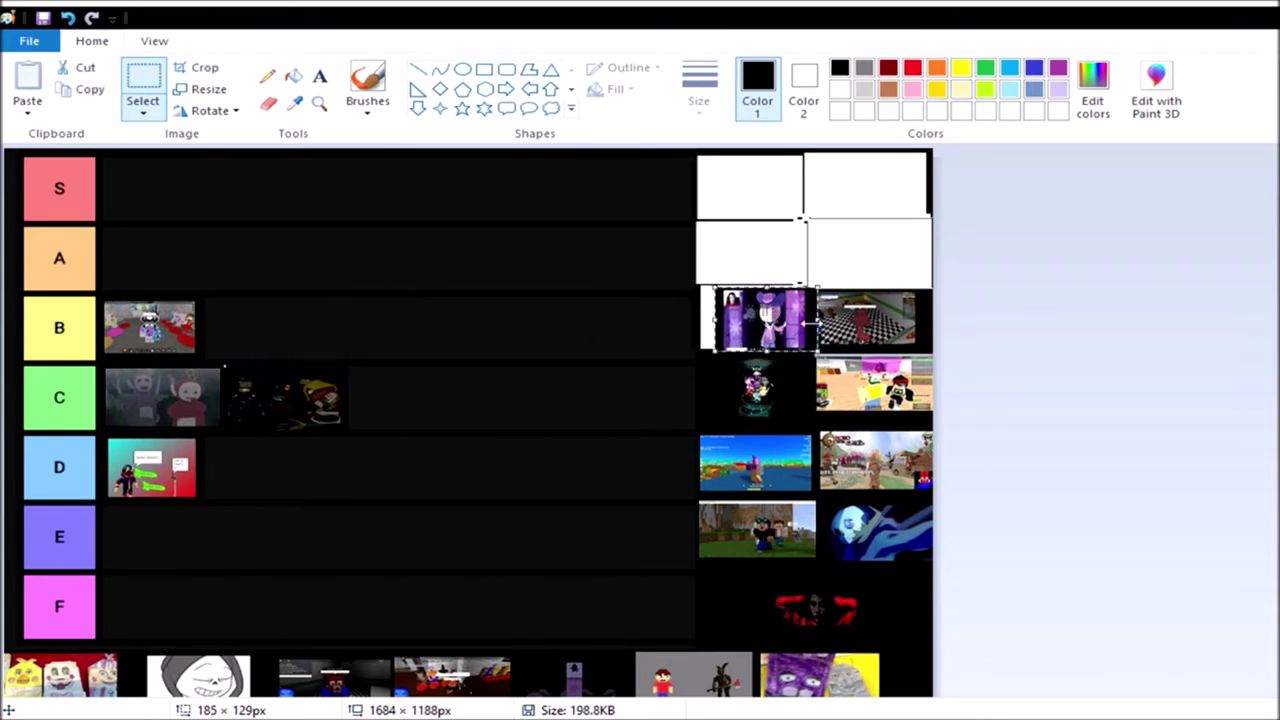
pyautogui.click(67, 17)
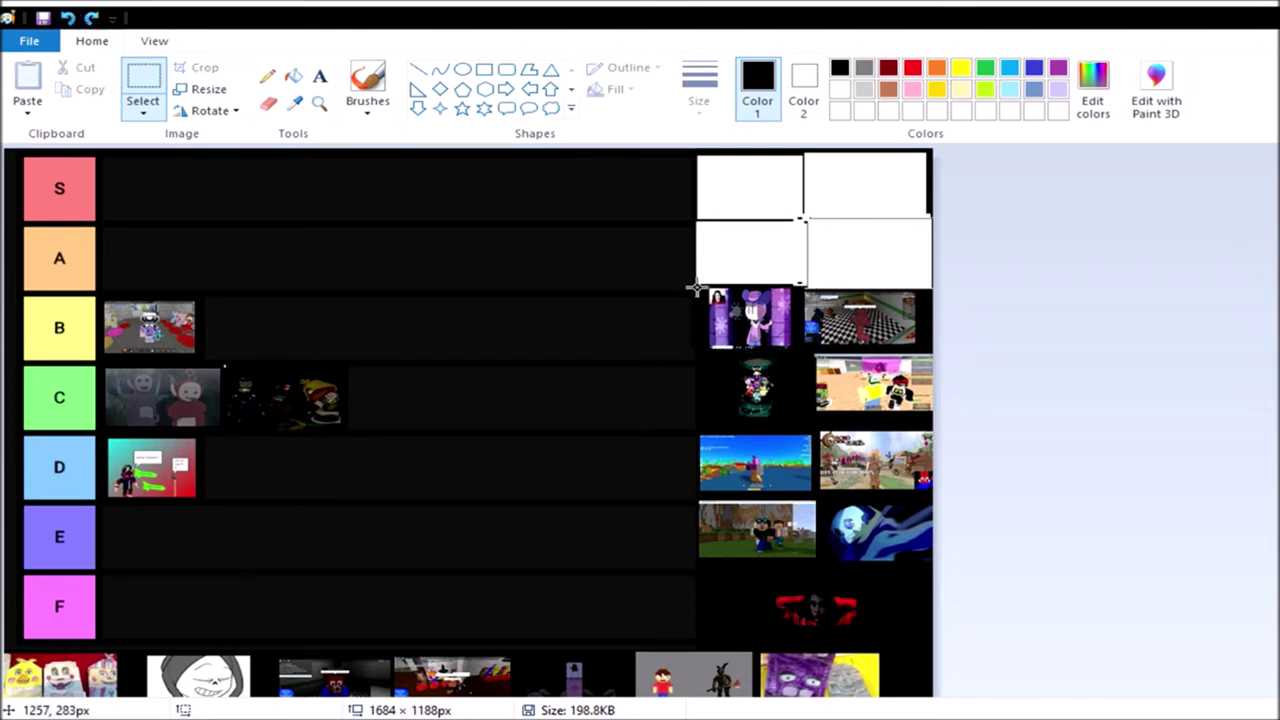
pyautogui.moveTo(694, 287); pyautogui.dragTo(797, 352)
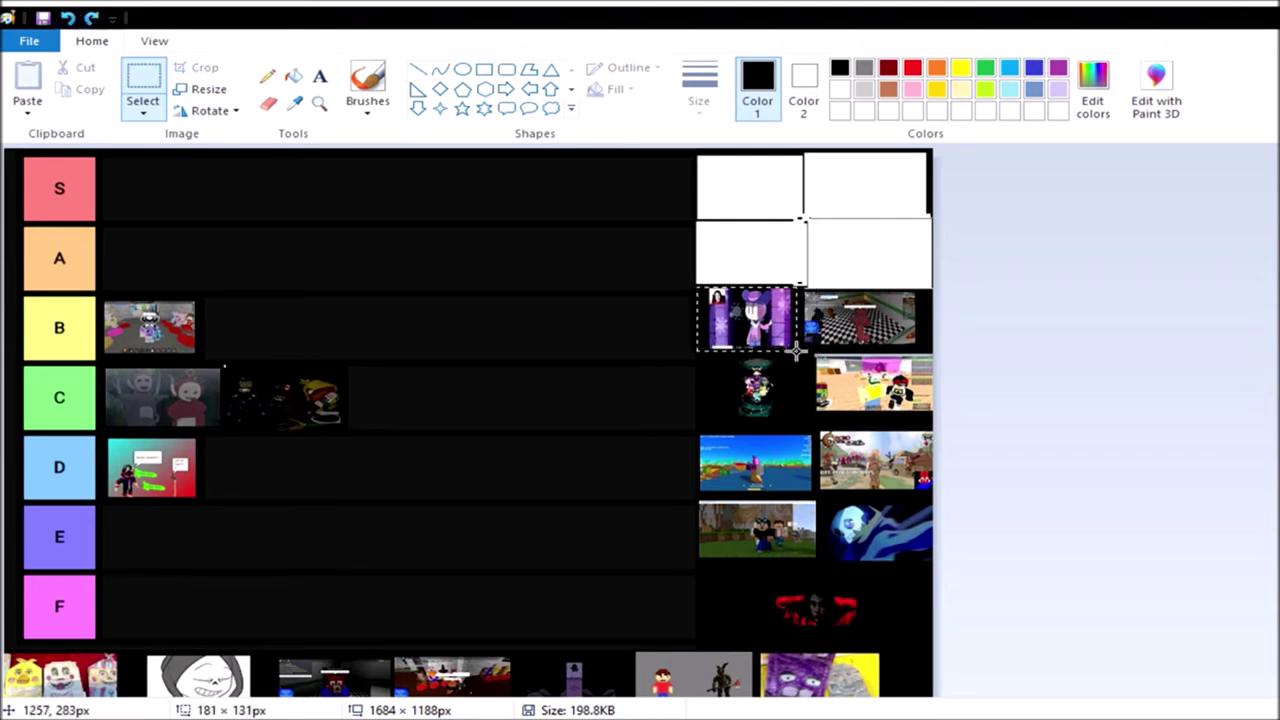
pyautogui.moveTo(765, 318)
pyautogui.mouseDown()
pyautogui.moveTo(458, 383)
pyautogui.moveTo(390, 495)
pyautogui.moveTo(350, 480)
pyautogui.mouseUp()
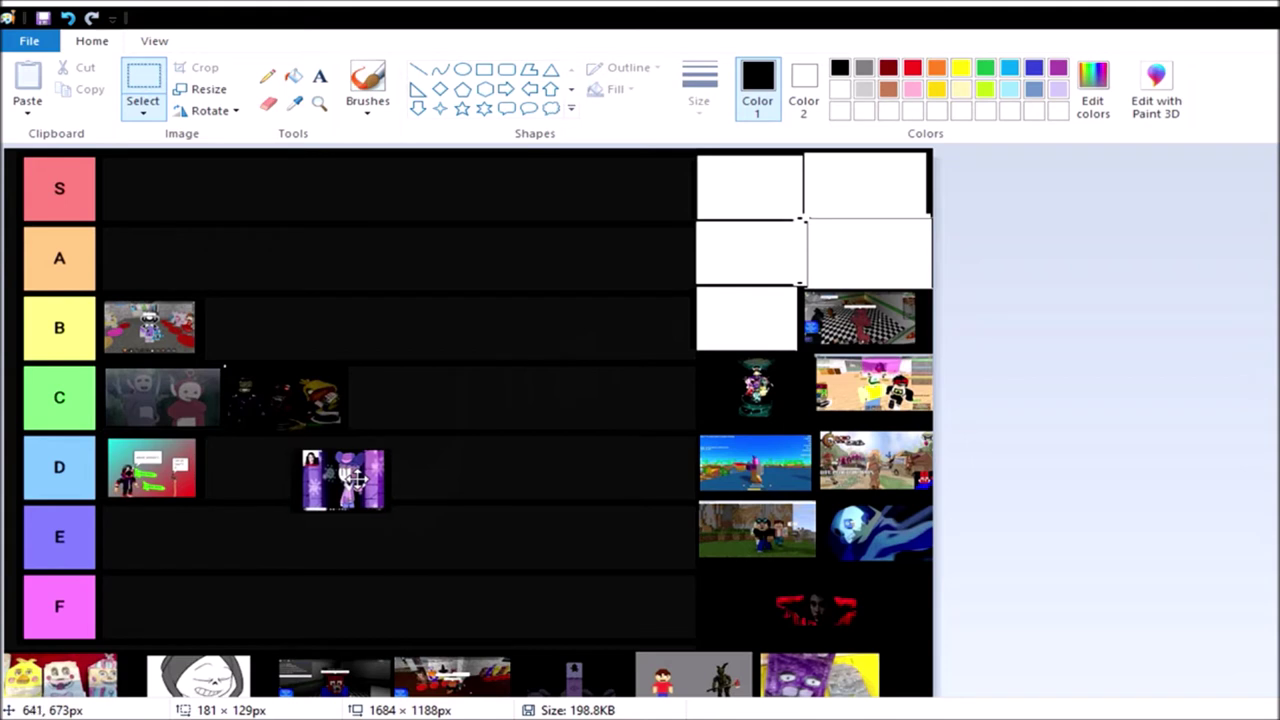
pyautogui.moveTo(350, 480); pyautogui.dragTo(343, 485)
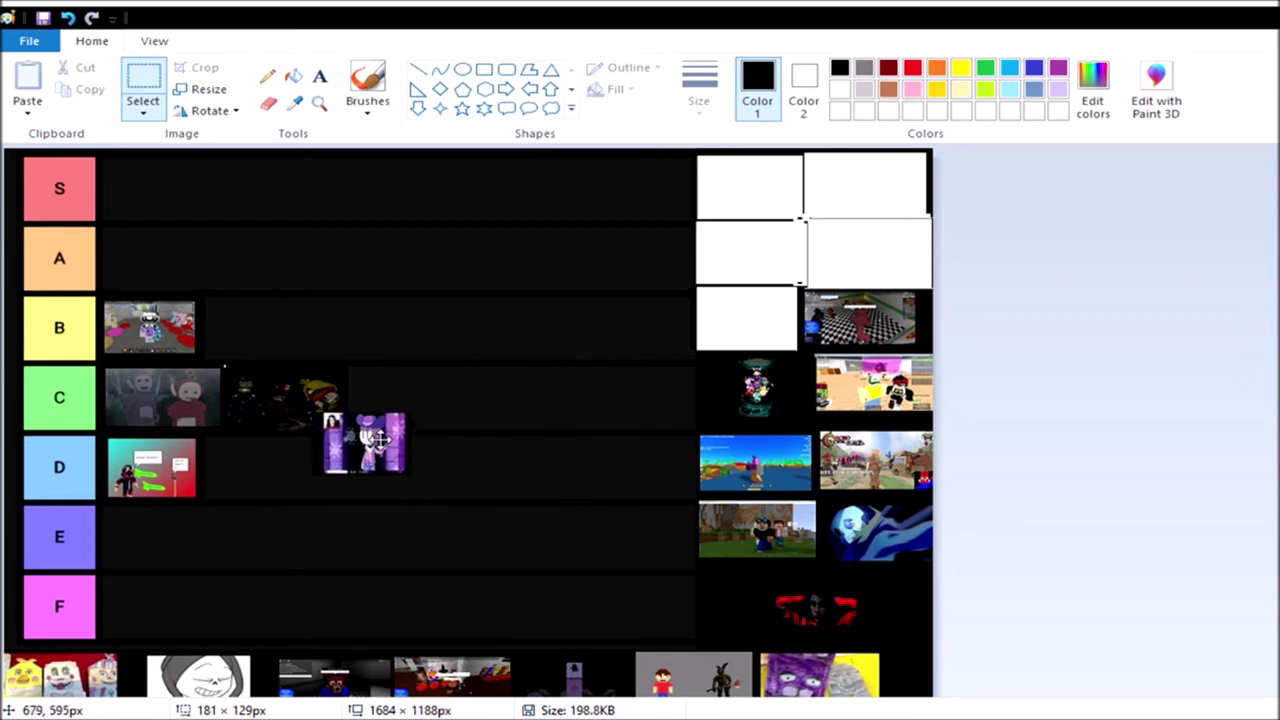
pyautogui.moveTo(345, 485)
pyautogui.mouseDown()
pyautogui.moveTo(548, 418)
pyautogui.moveTo(268, 463)
pyautogui.mouseUp()
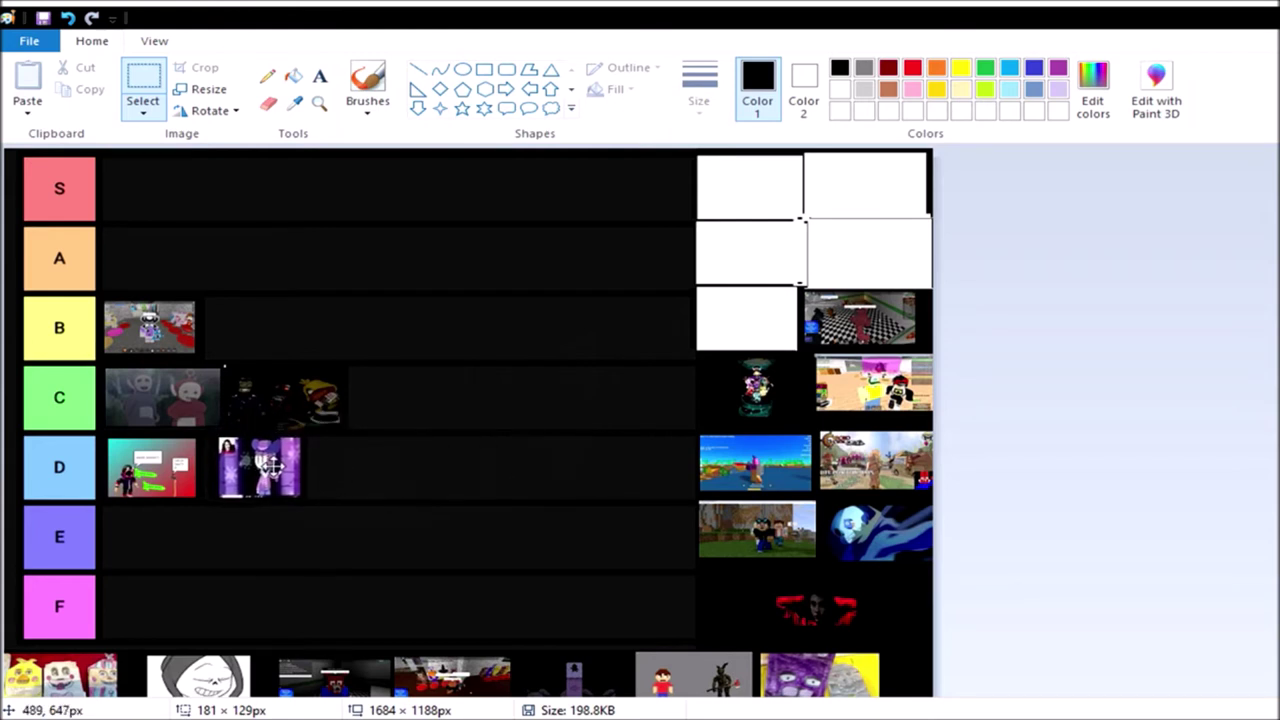
pyautogui.moveTo(268, 463)
pyautogui.mouseDown()
pyautogui.moveTo(465, 462)
pyautogui.moveTo(262, 463)
pyautogui.mouseUp()
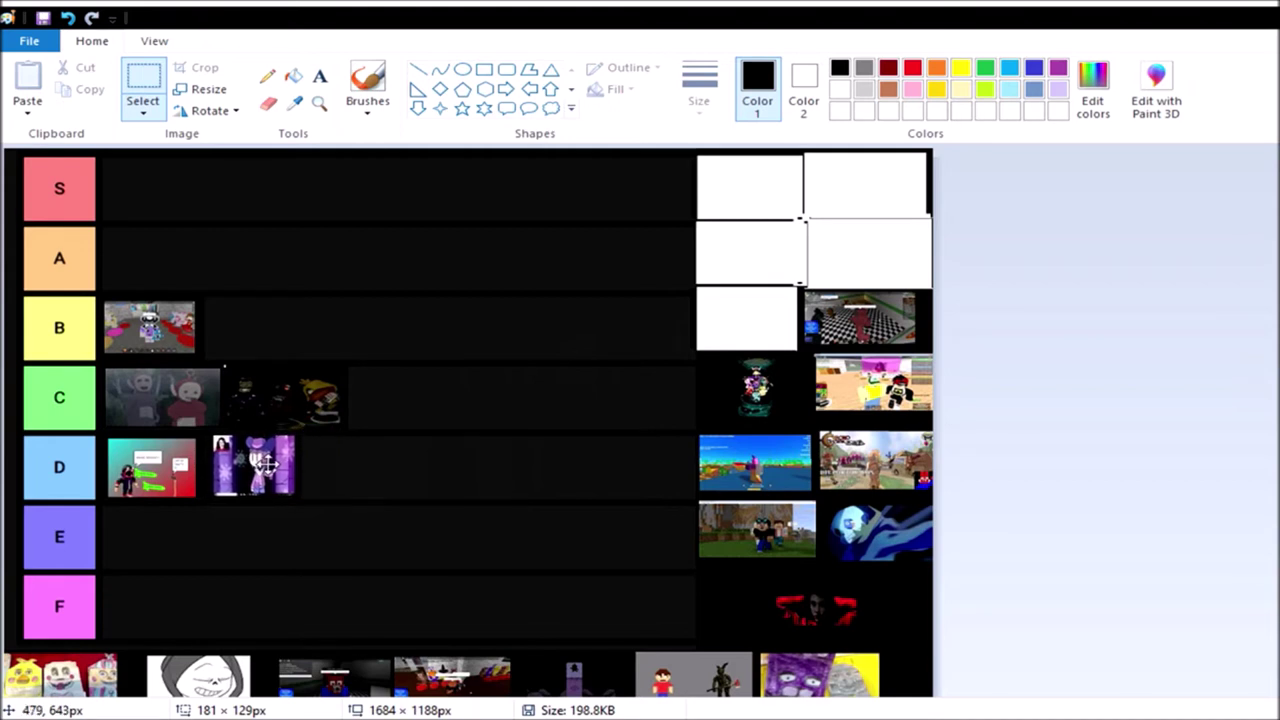
pyautogui.moveTo(266, 463); pyautogui.dragTo(256, 466)
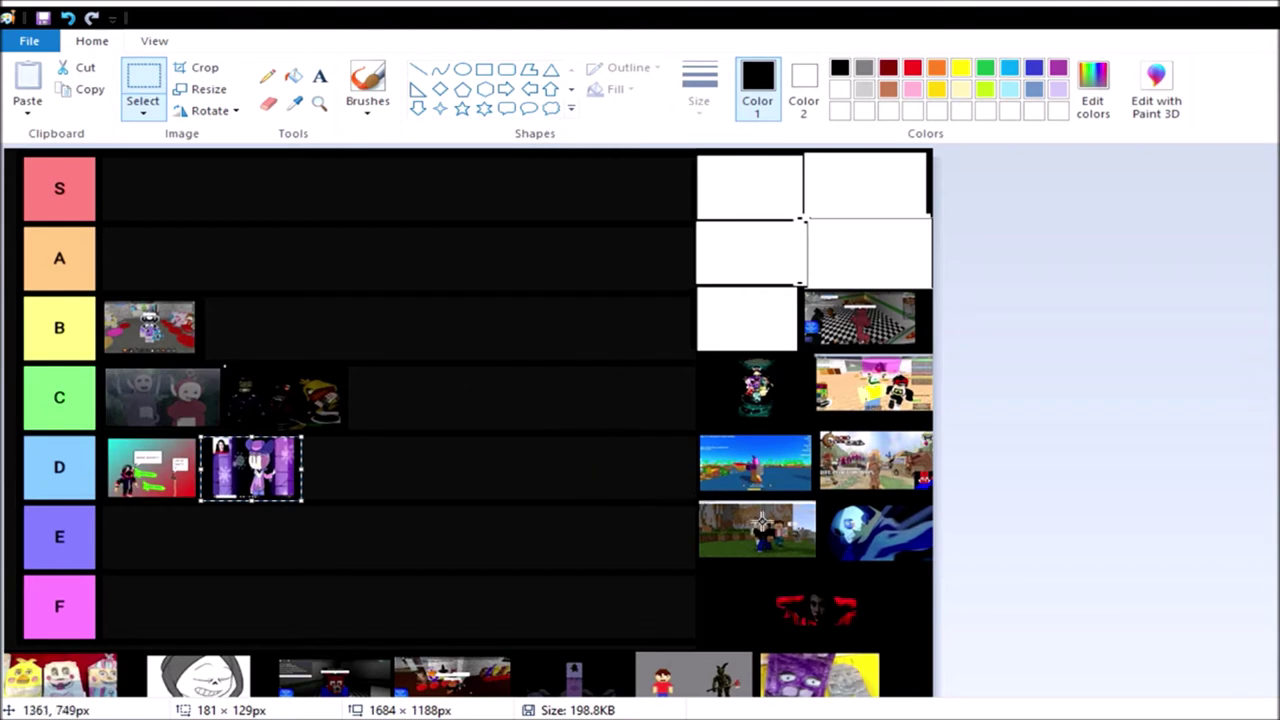
pyautogui.click(918, 622)
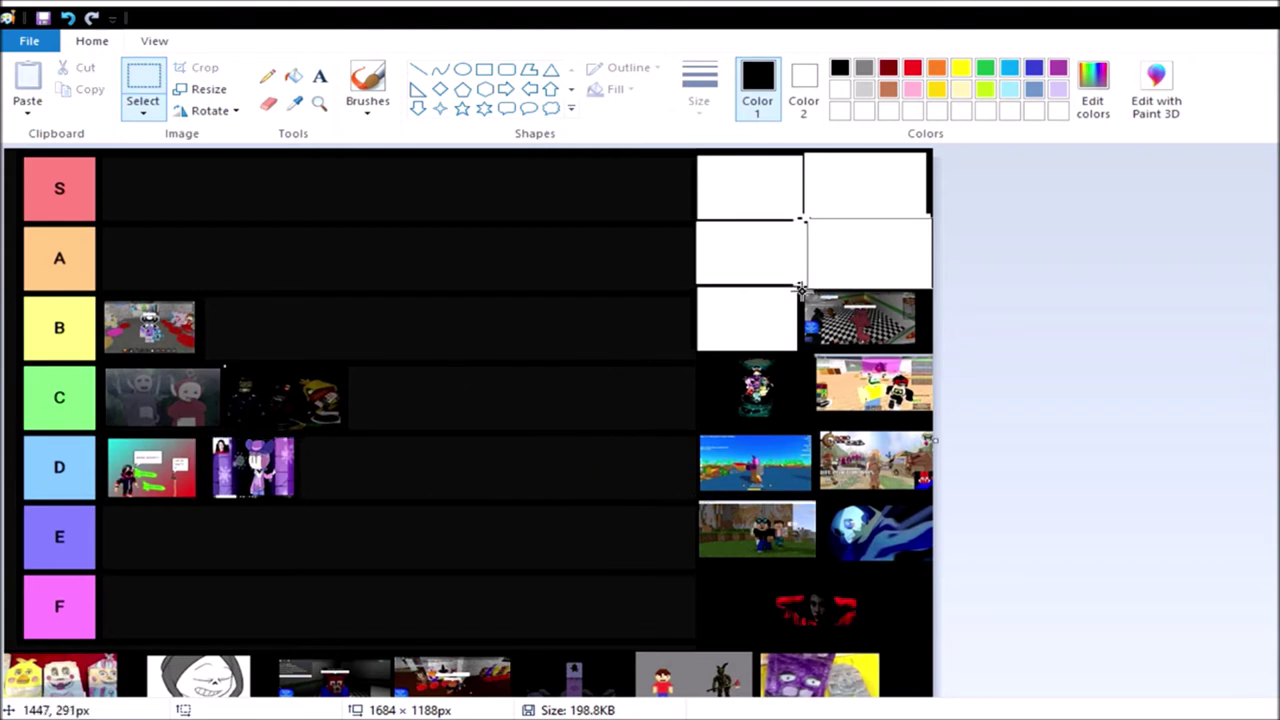
pyautogui.moveTo(801, 288); pyautogui.dragTo(921, 349)
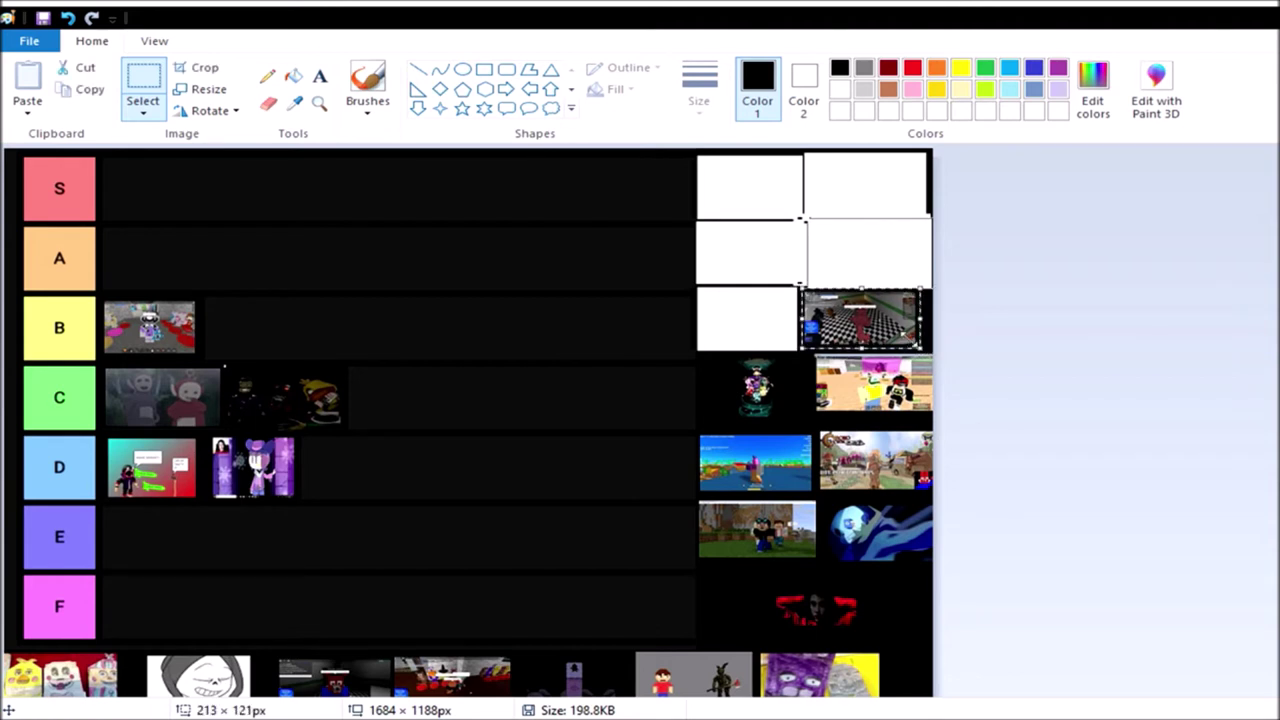
pyautogui.moveTo(874, 315)
pyautogui.mouseDown()
pyautogui.moveTo(355, 540)
pyautogui.moveTo(417, 548)
pyautogui.mouseUp()
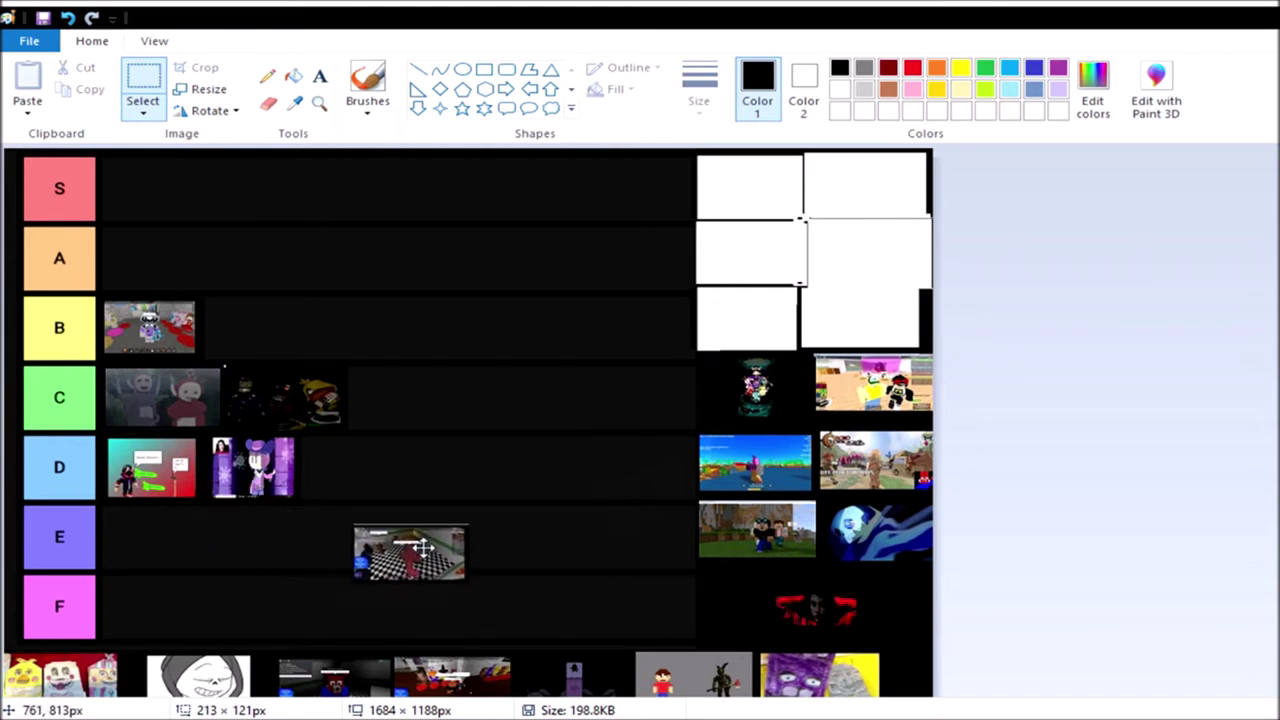
pyautogui.moveTo(417, 548); pyautogui.dragTo(410, 553)
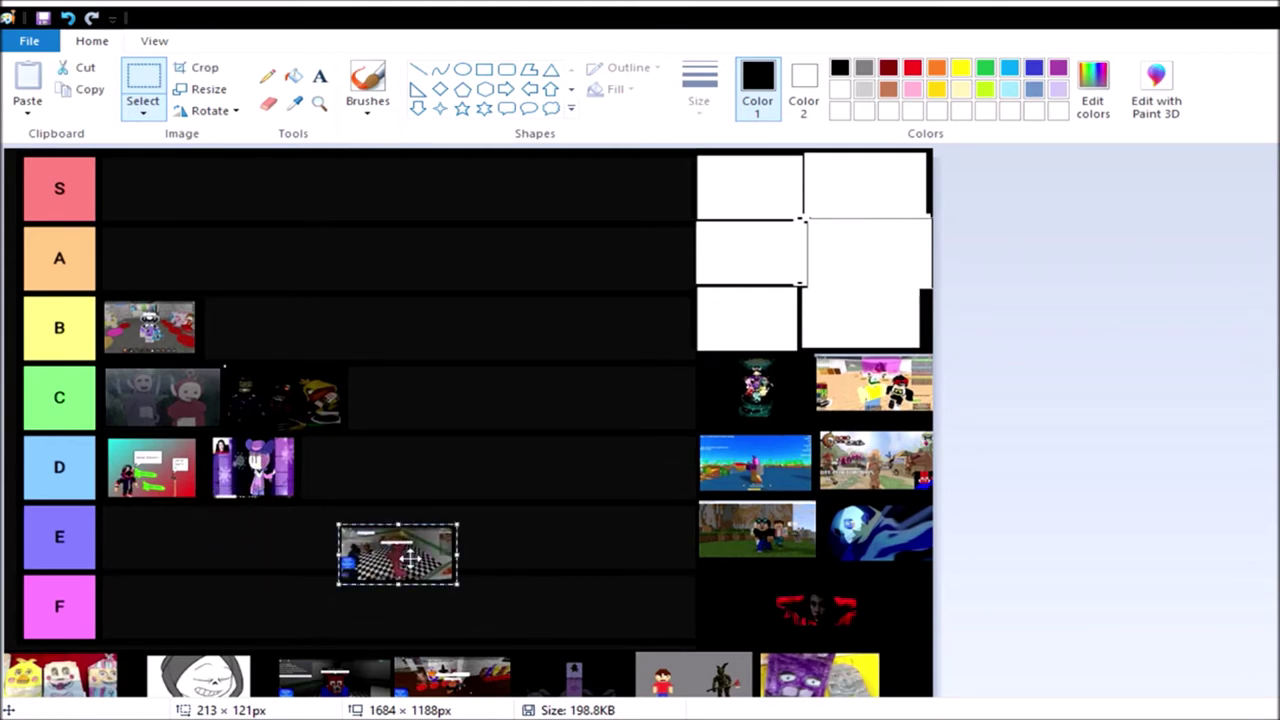
pyautogui.click(67, 17)
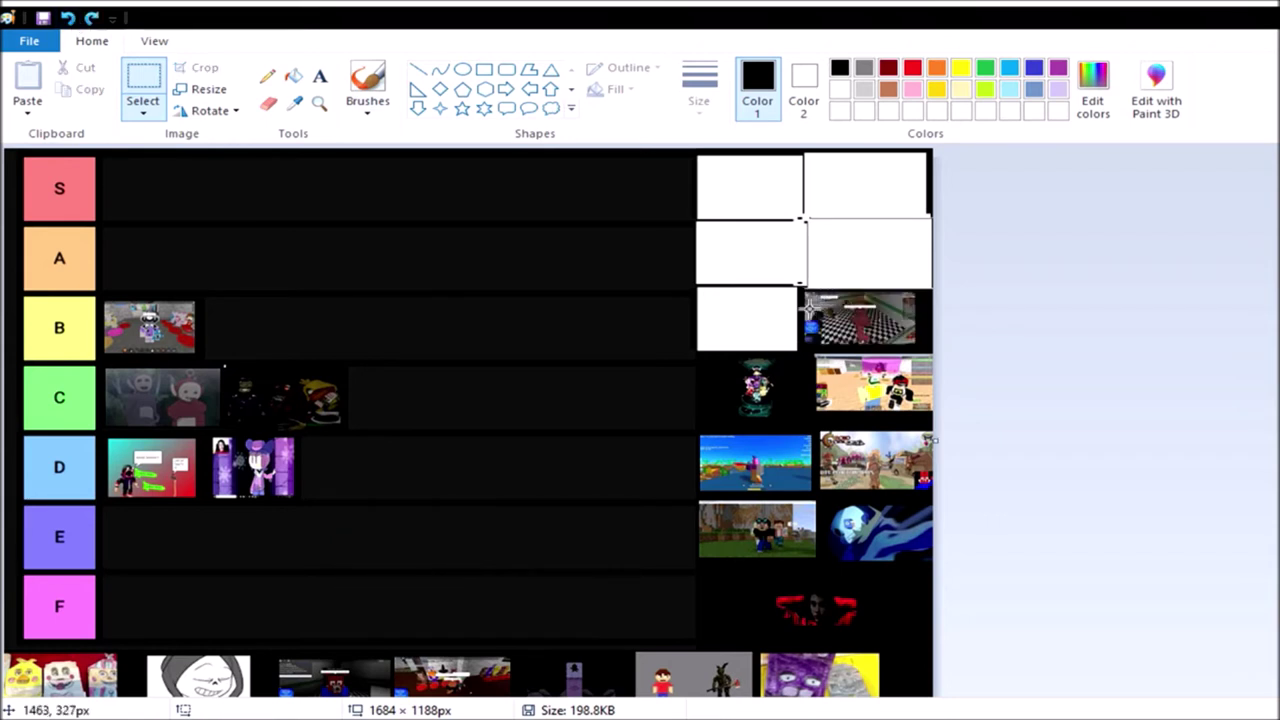
pyautogui.moveTo(800, 289); pyautogui.dragTo(912, 344)
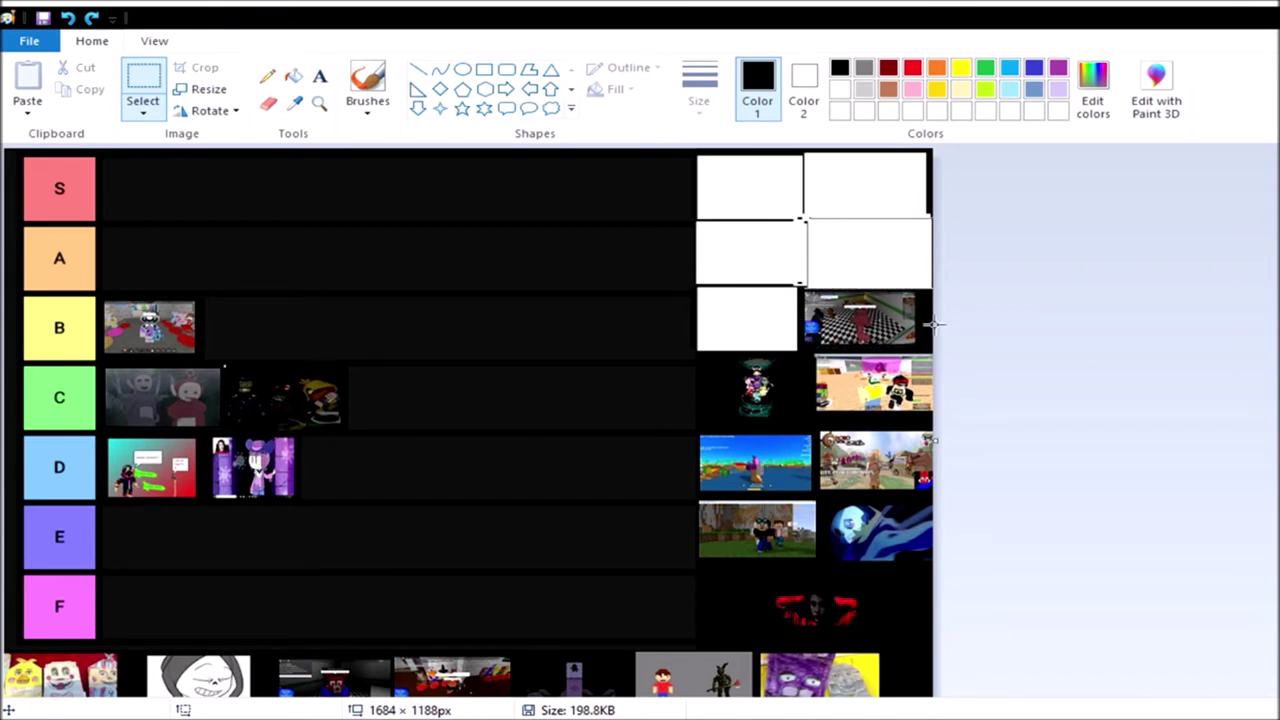
pyautogui.click(945, 340)
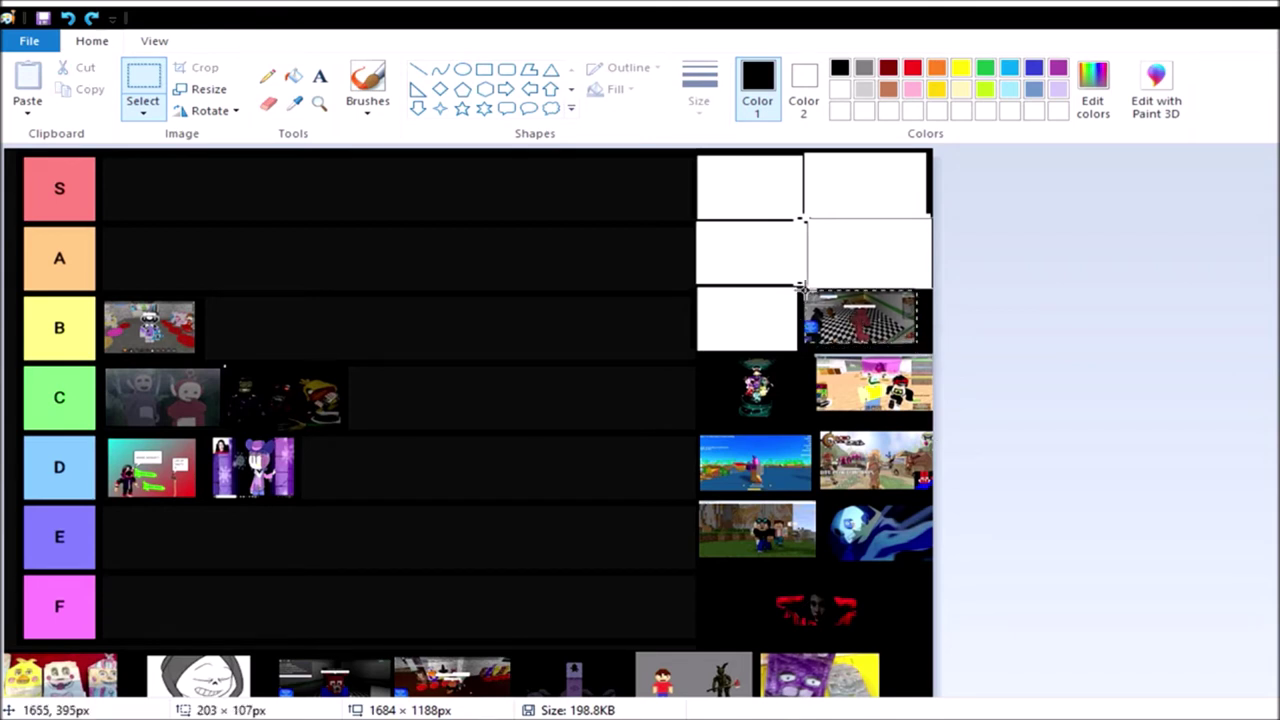
# Move the checkerboard thumbnail past row D into row B beside the colourful image.
pyautogui.moveTo(800, 288); pyautogui.dragTo(801, 289)
pyautogui.moveTo(803, 288); pyautogui.dragTo(803, 292)
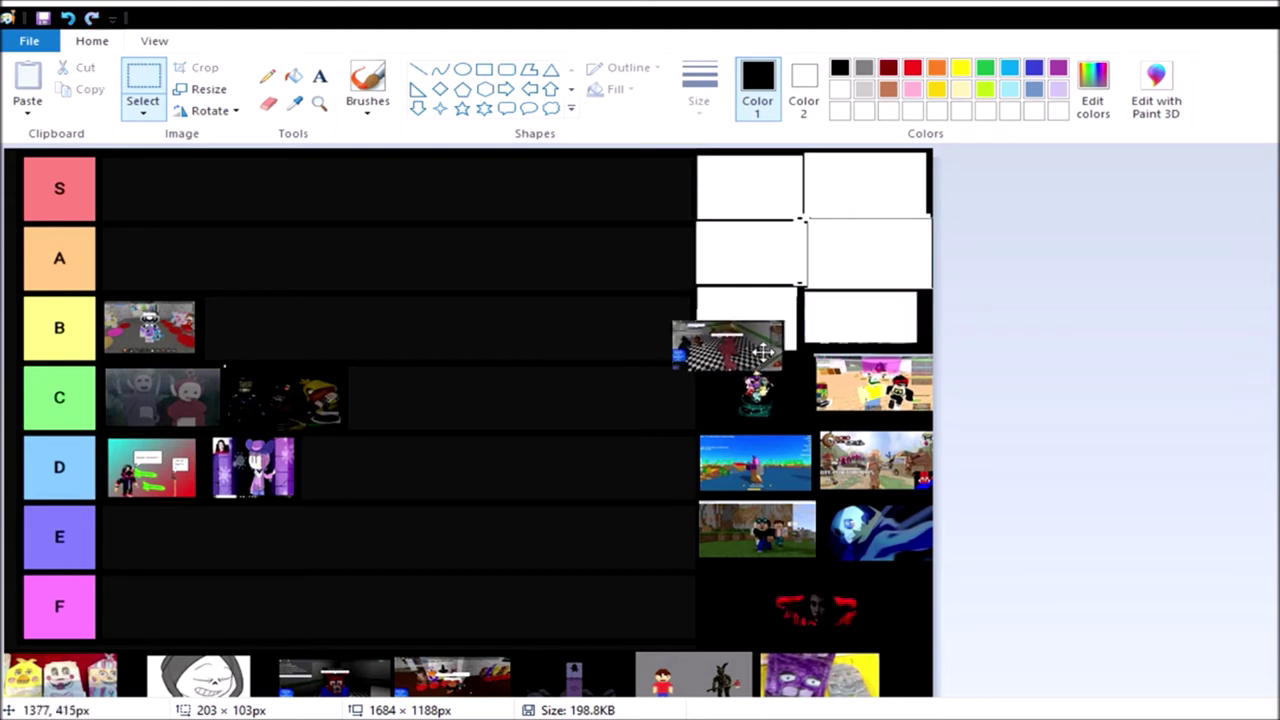
pyautogui.moveTo(858, 318)
pyautogui.mouseDown()
pyautogui.moveTo(520, 398)
pyautogui.moveTo(688, 398)
pyautogui.moveTo(496, 470)
pyautogui.mouseUp()
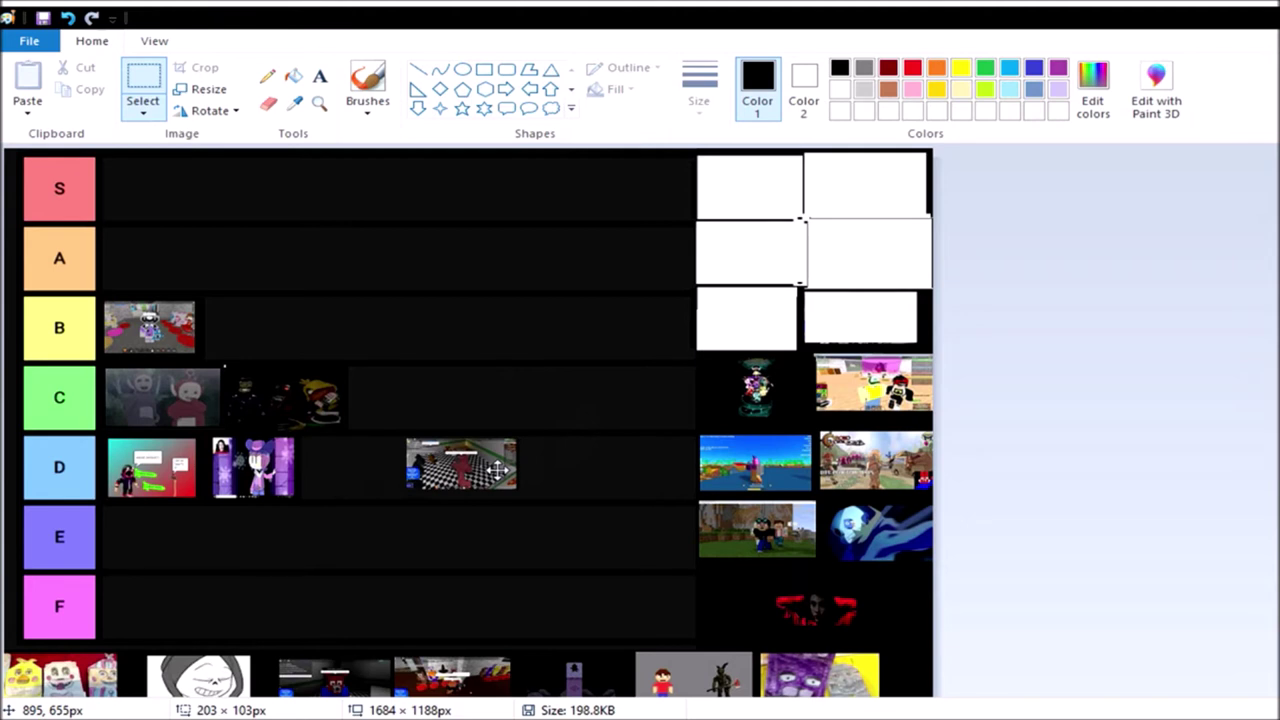
pyautogui.moveTo(495, 467); pyautogui.dragTo(501, 467)
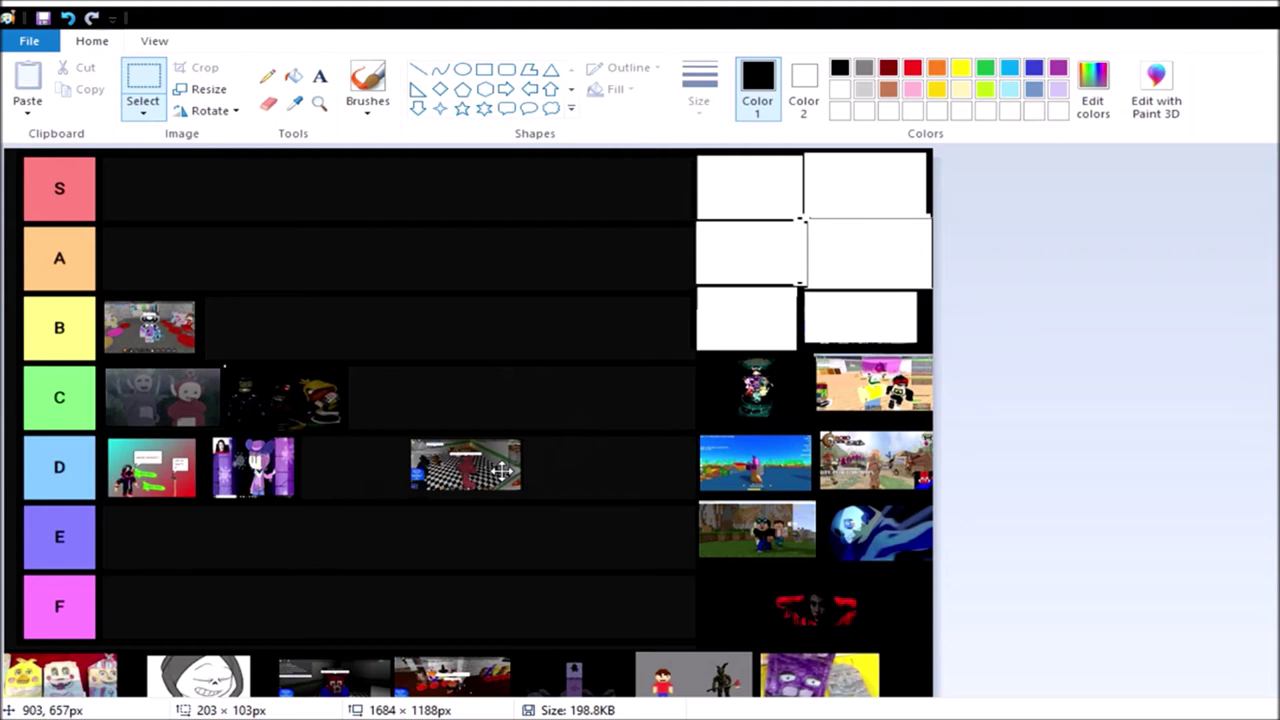
pyautogui.moveTo(500, 468); pyautogui.dragTo(395, 468)
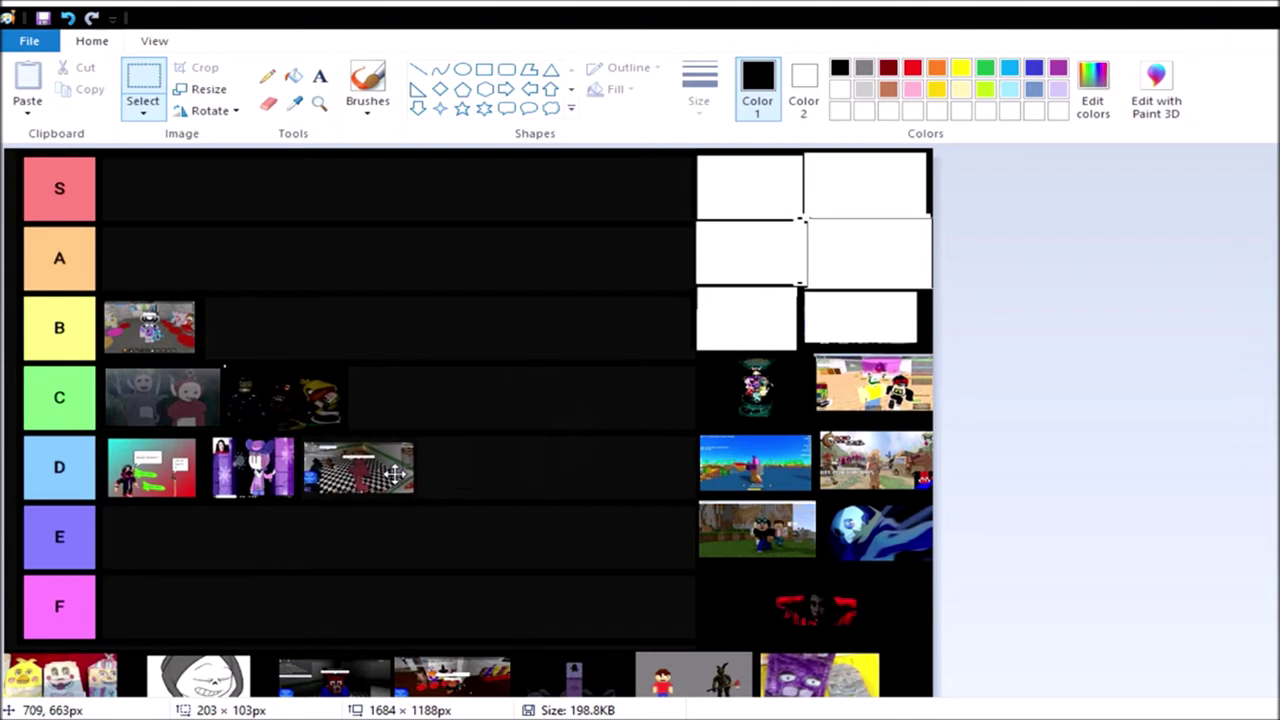
pyautogui.moveTo(398, 470); pyautogui.dragTo(396, 470)
pyautogui.moveTo(396, 470)
pyautogui.mouseDown()
pyautogui.moveTo(440, 440)
pyautogui.moveTo(298, 332)
pyautogui.mouseUp()
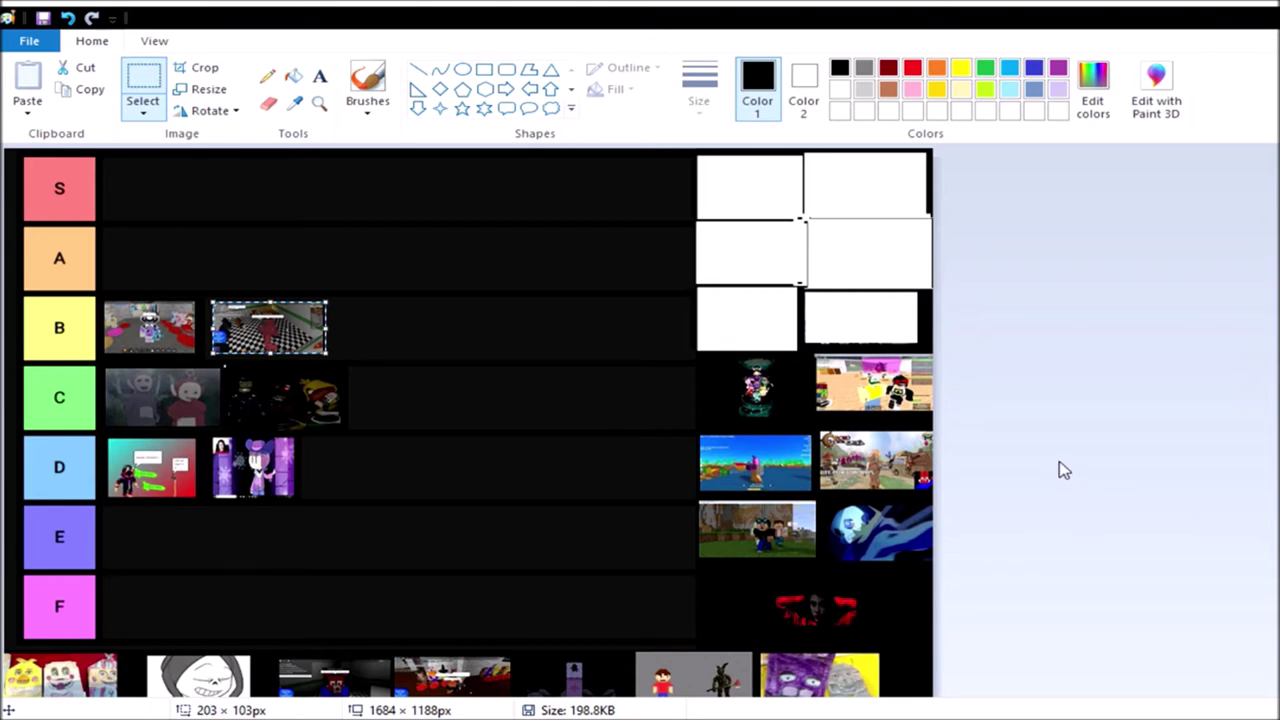
pyautogui.click(1086, 436)
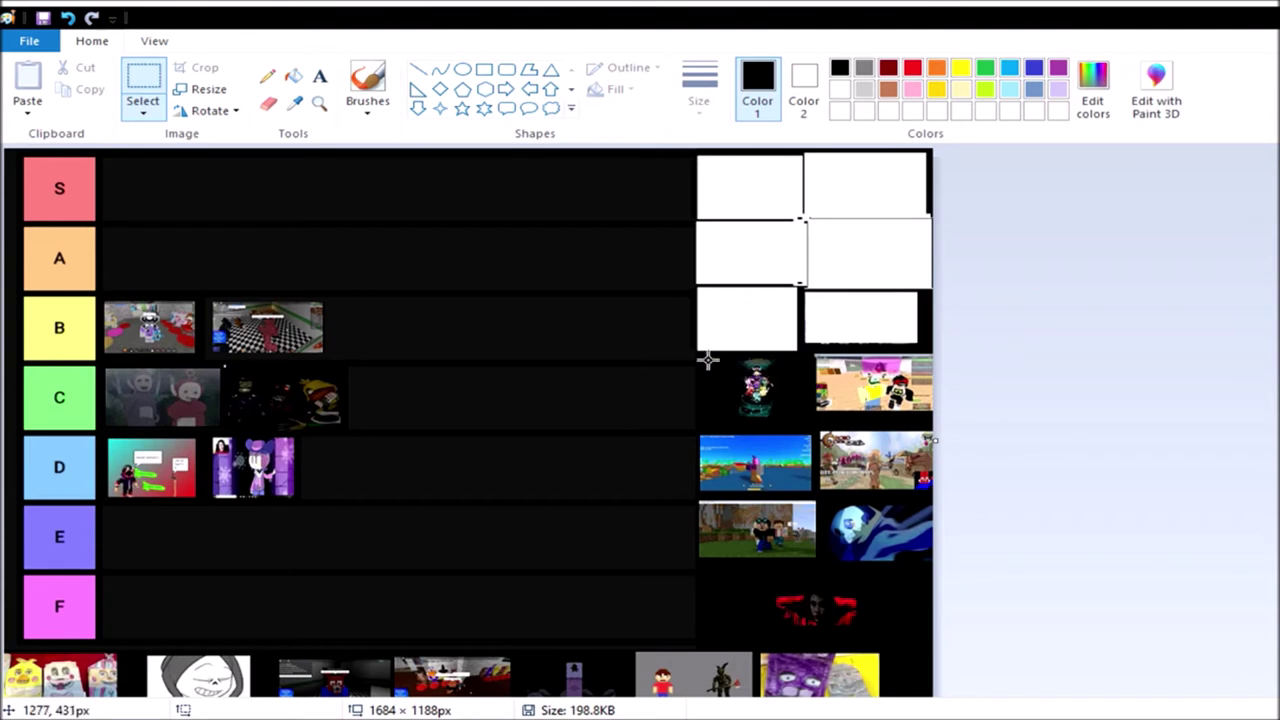
# Drop the small dark character thumbnail into row C after the two existing images.
pyautogui.moveTo(705, 357)
pyautogui.mouseDown()
pyautogui.moveTo(818, 412)
pyautogui.moveTo(805, 420)
pyautogui.mouseUp()
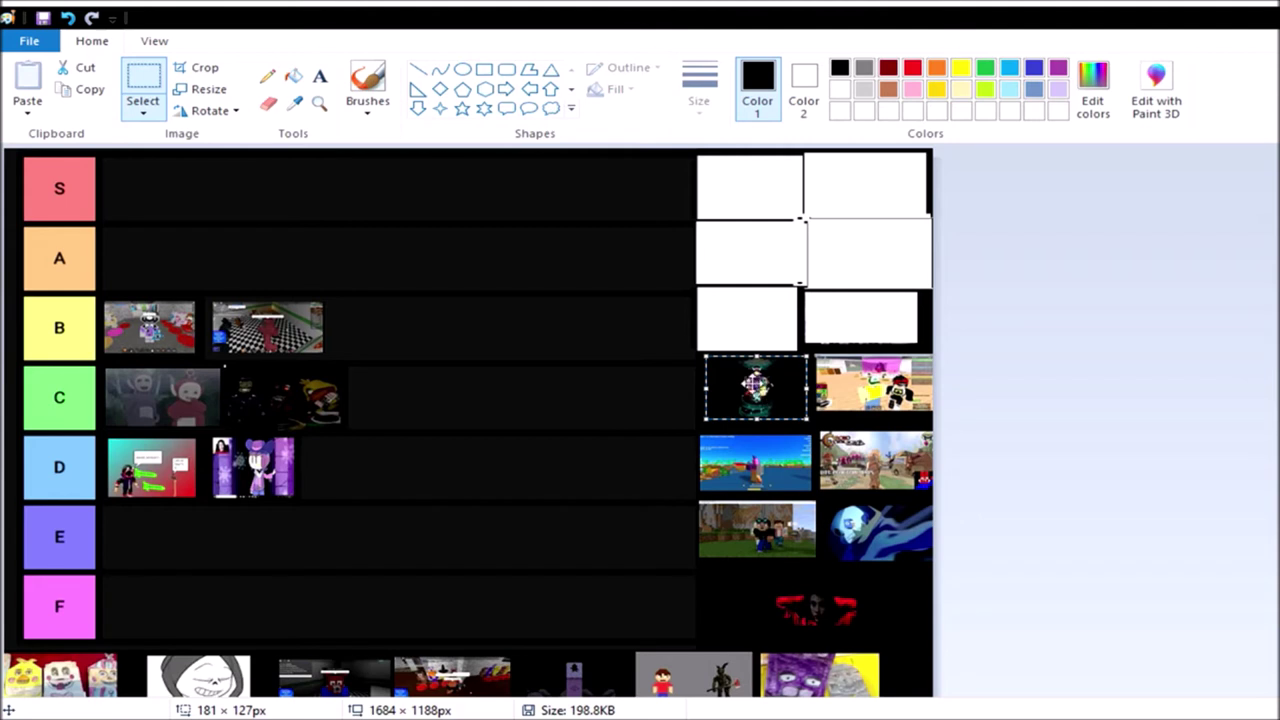
pyautogui.moveTo(768, 398); pyautogui.dragTo(388, 405)
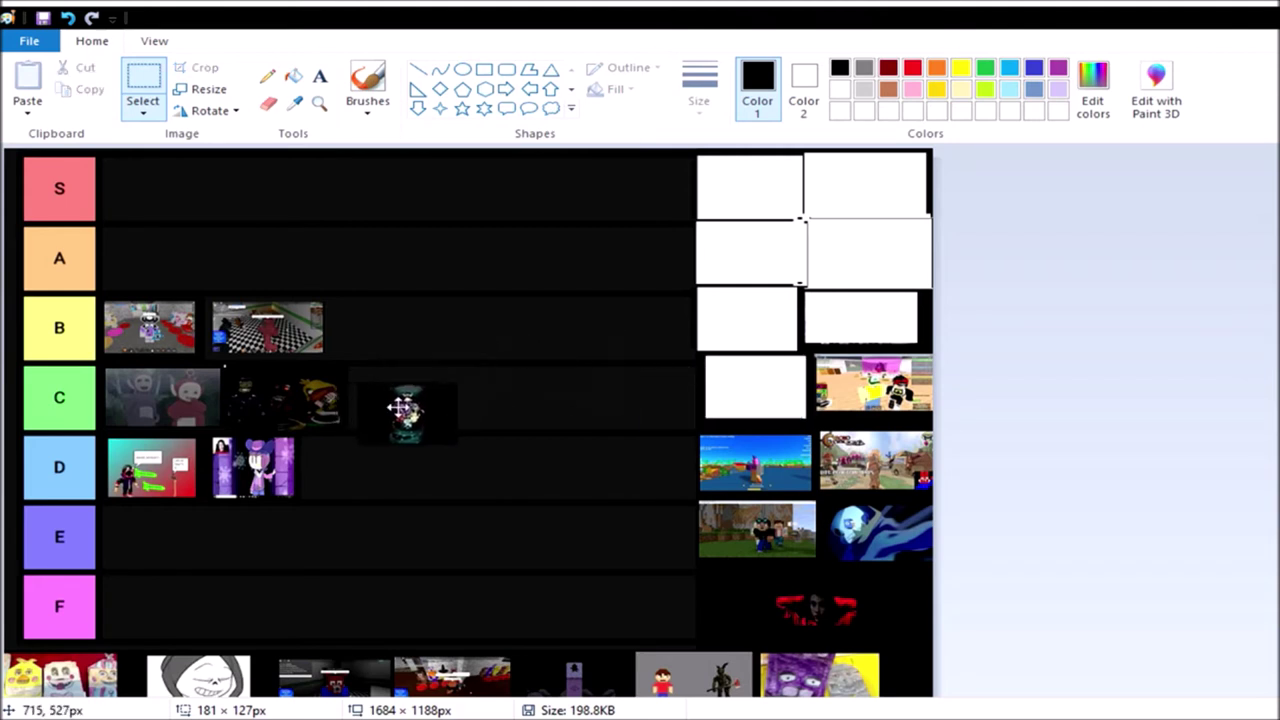
pyautogui.moveTo(404, 407); pyautogui.dragTo(394, 389)
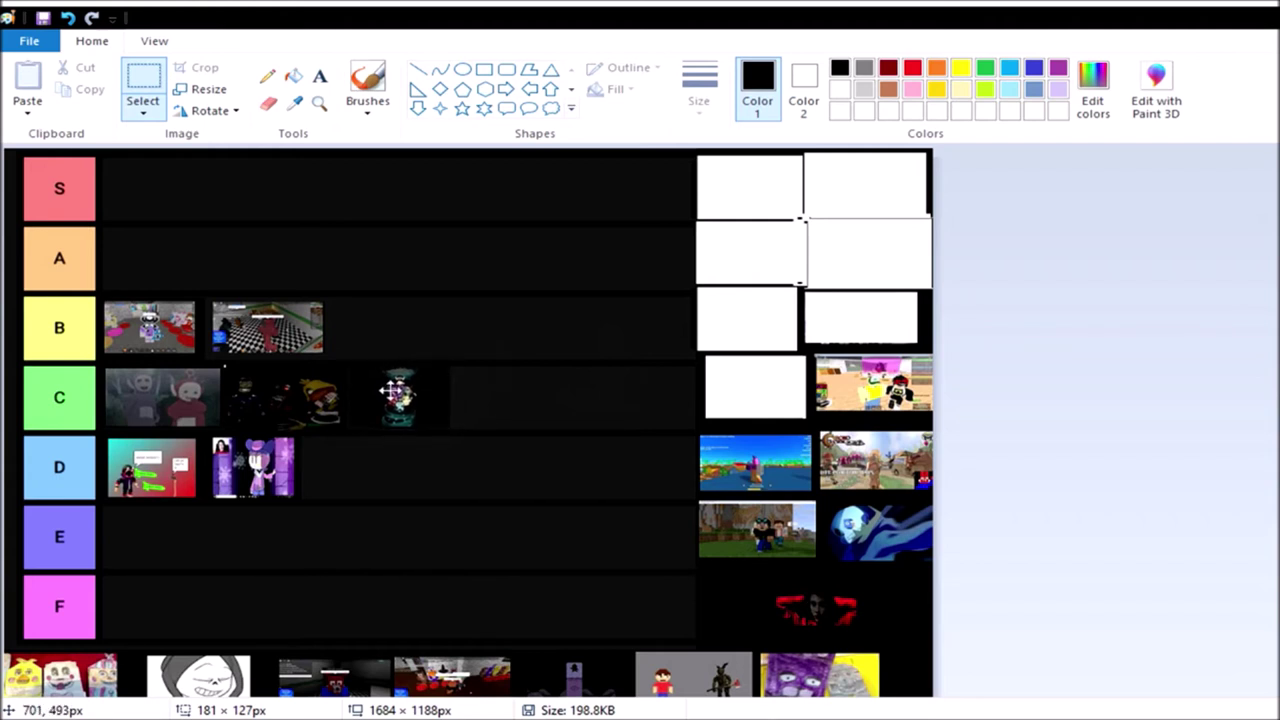
pyautogui.moveTo(396, 391); pyautogui.dragTo(398, 397)
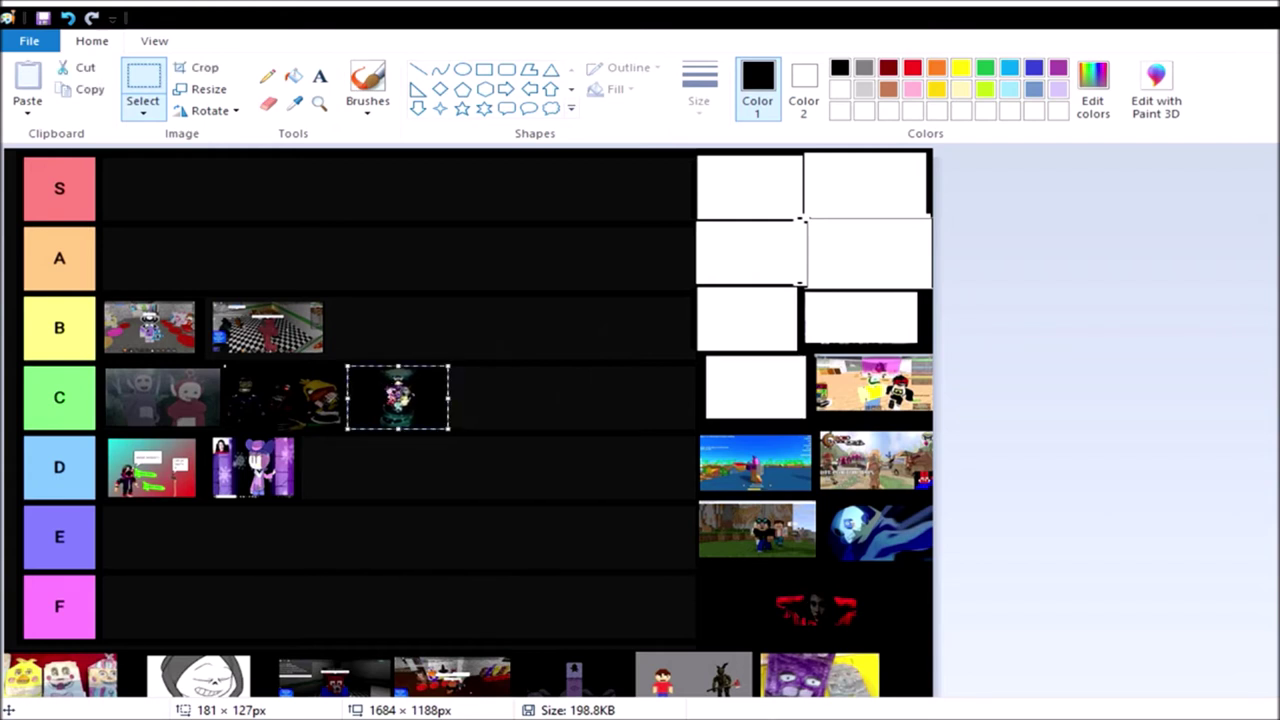
pyautogui.click(1250, 385)
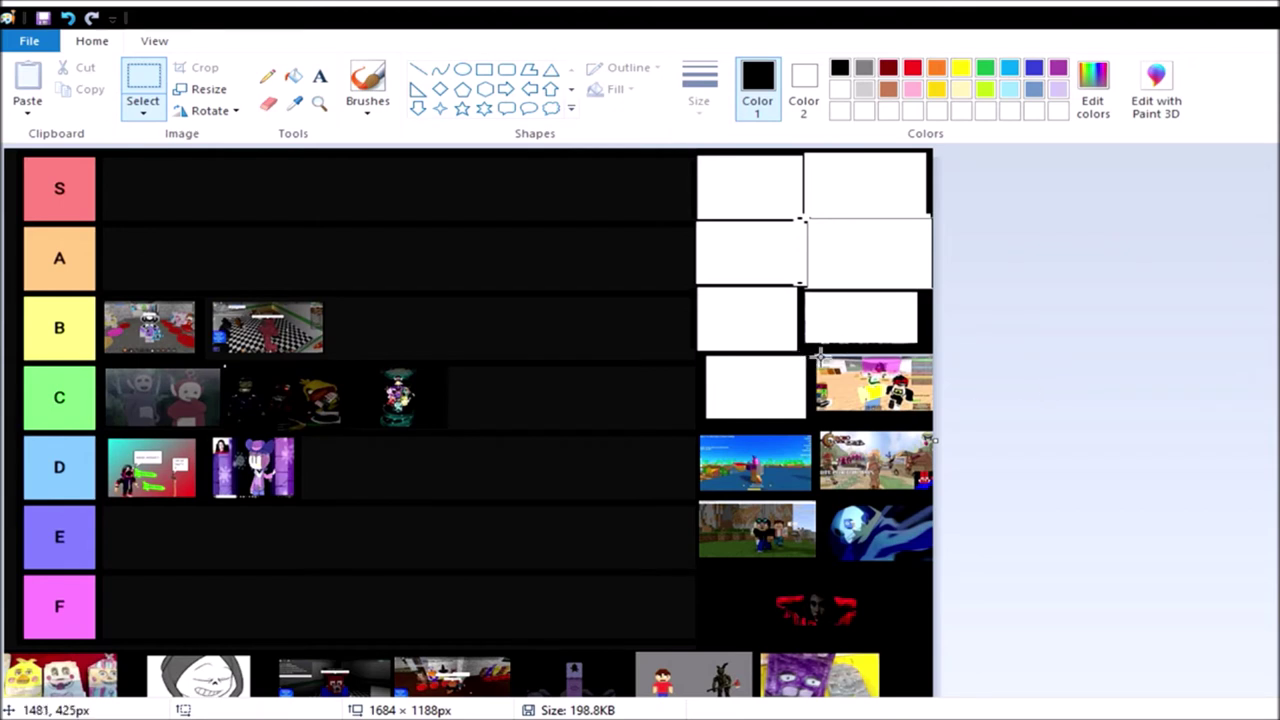
# Move the blocky-character Roblox thumbnail into row D after the purple image.
pyautogui.moveTo(818, 355); pyautogui.dragTo(933, 410)
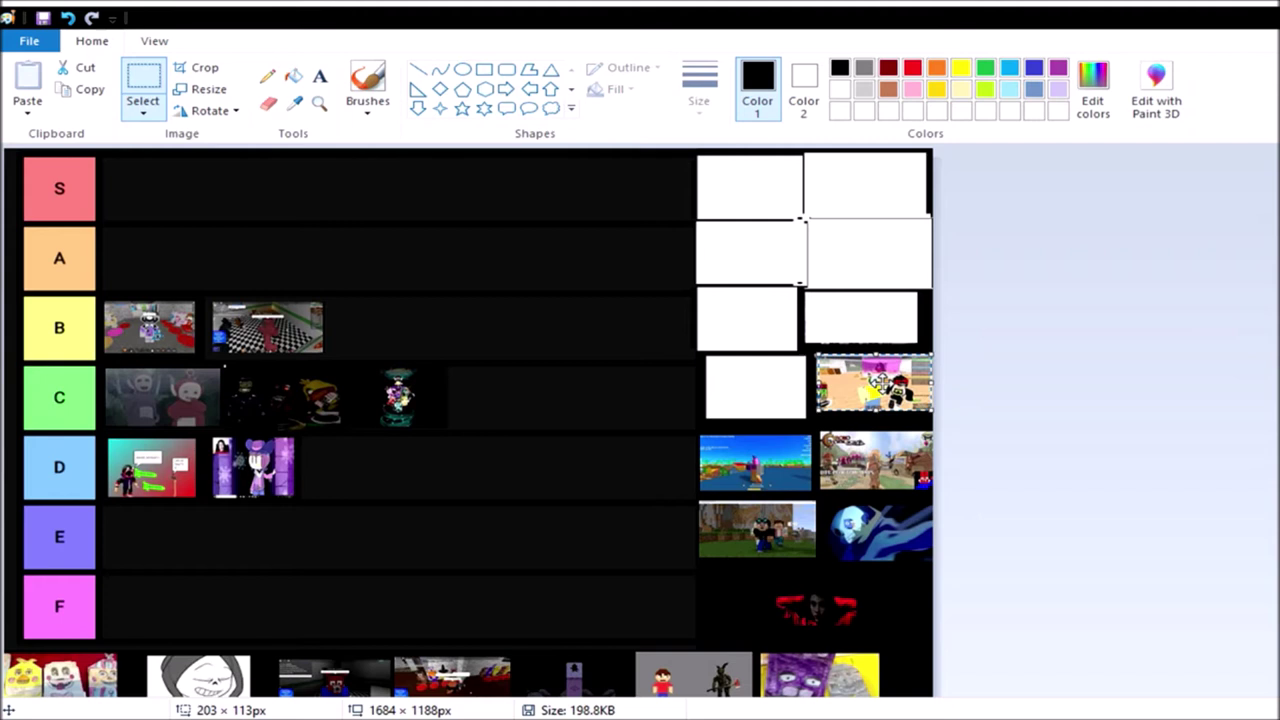
pyautogui.moveTo(875, 383)
pyautogui.mouseDown()
pyautogui.moveTo(415, 482)
pyautogui.moveTo(375, 595)
pyautogui.moveTo(868, 390)
pyautogui.mouseUp()
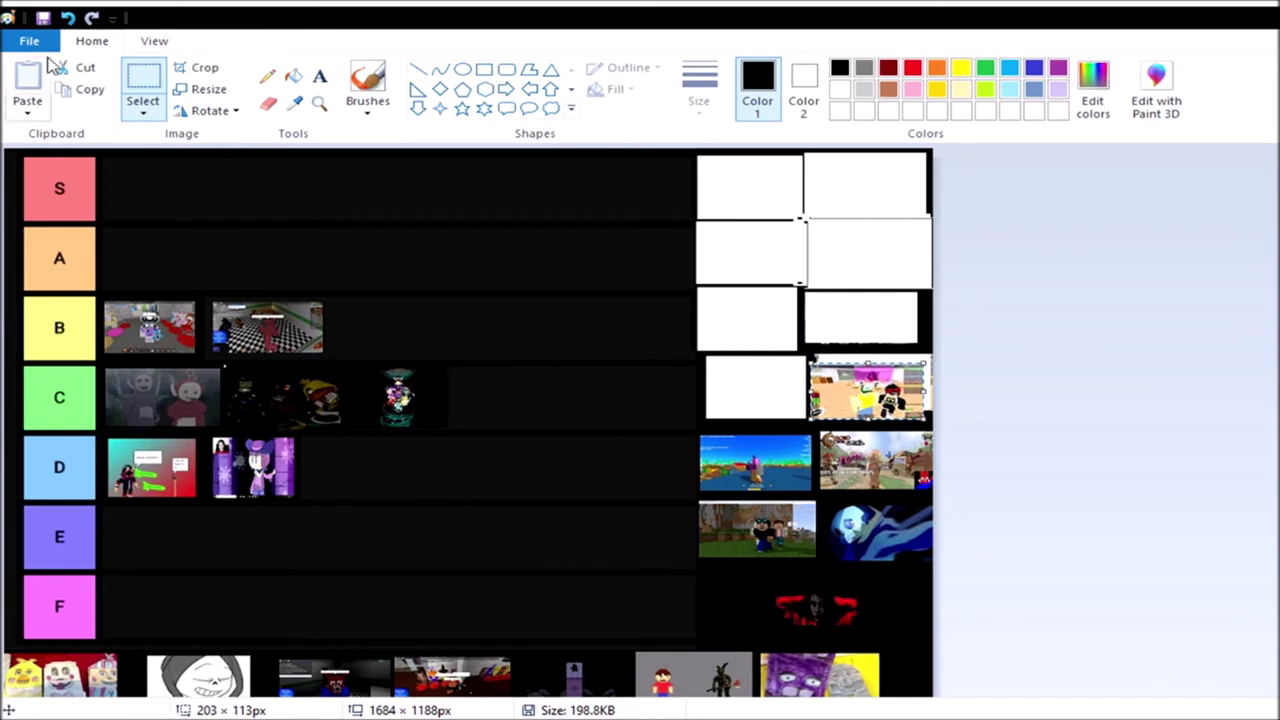
pyautogui.click(795, 268)
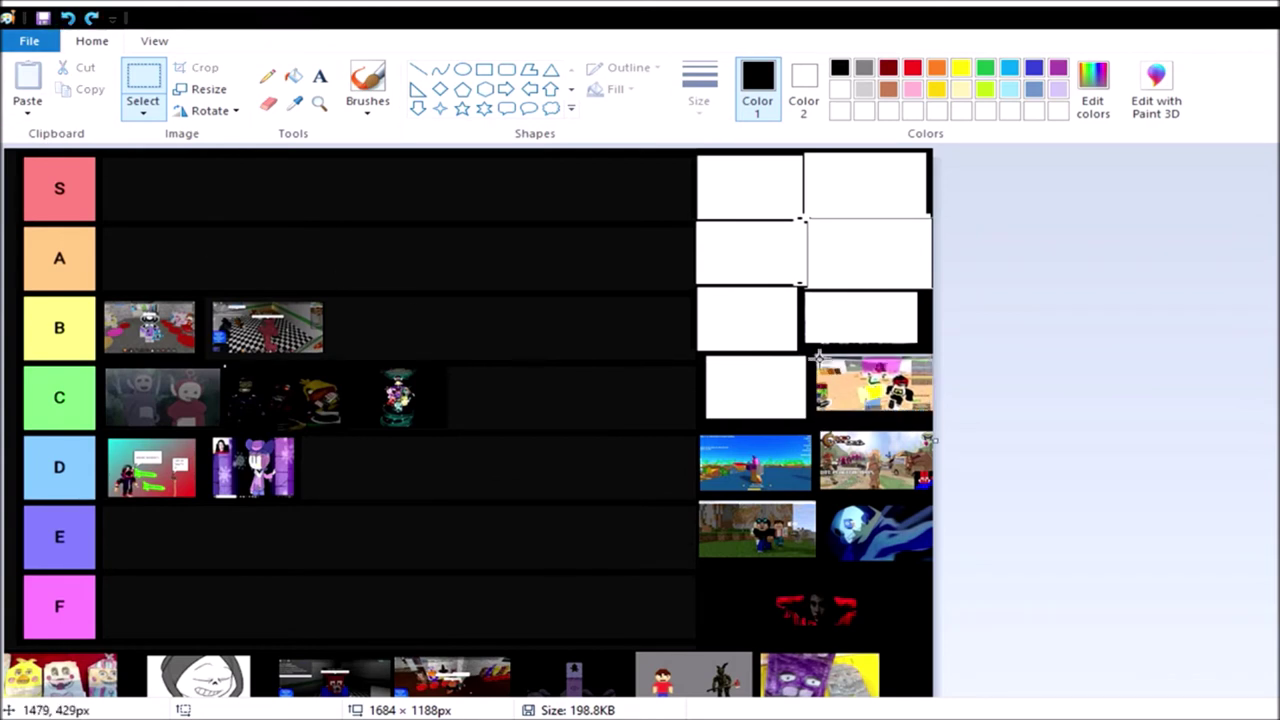
pyautogui.moveTo(818, 356); pyautogui.dragTo(935, 408)
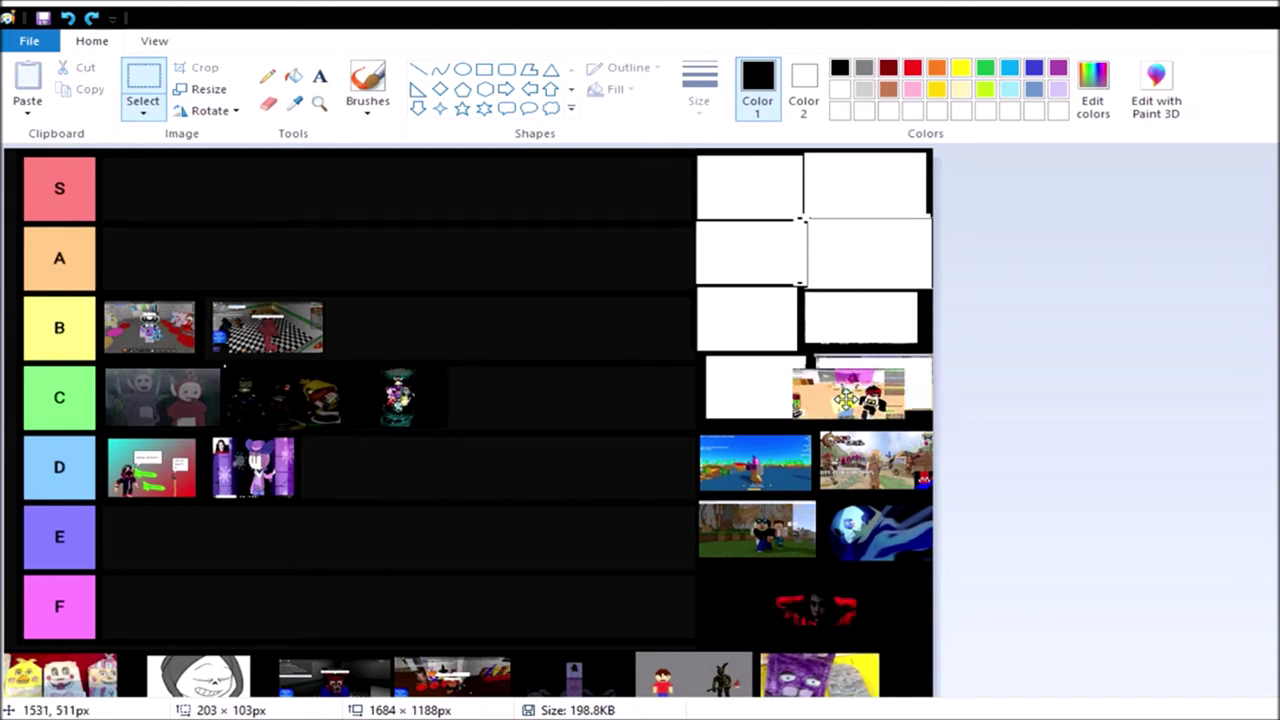
pyautogui.moveTo(875, 392)
pyautogui.mouseDown()
pyautogui.moveTo(575, 420)
pyautogui.moveTo(520, 402)
pyautogui.moveTo(388, 470)
pyautogui.mouseUp()
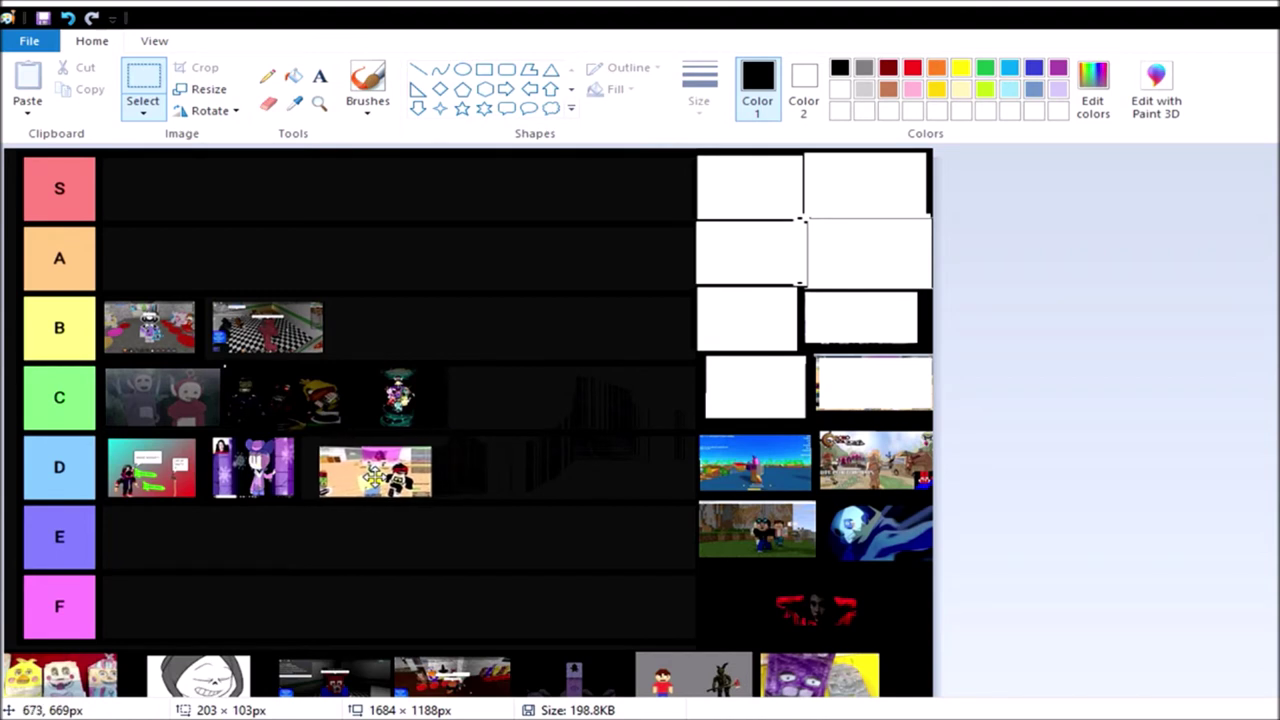
pyautogui.moveTo(388, 470)
pyautogui.mouseDown()
pyautogui.moveTo(452, 460)
pyautogui.moveTo(358, 465)
pyautogui.mouseUp()
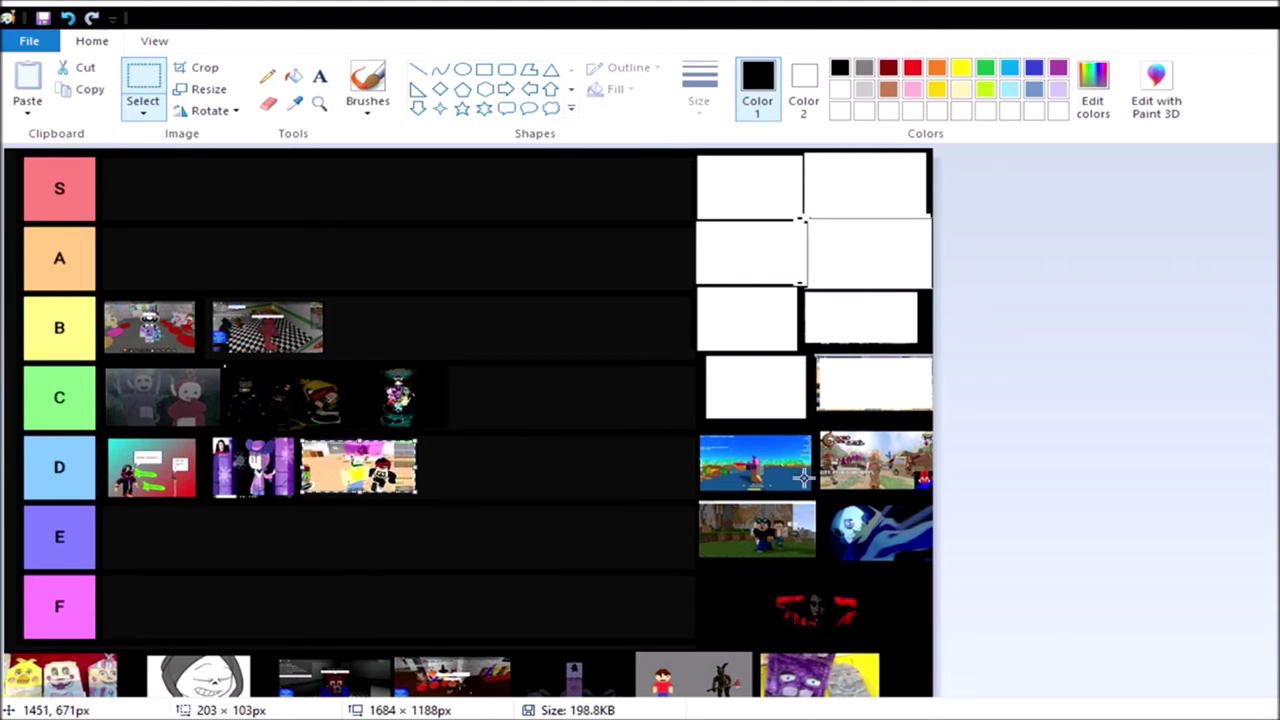
pyautogui.click(700, 437)
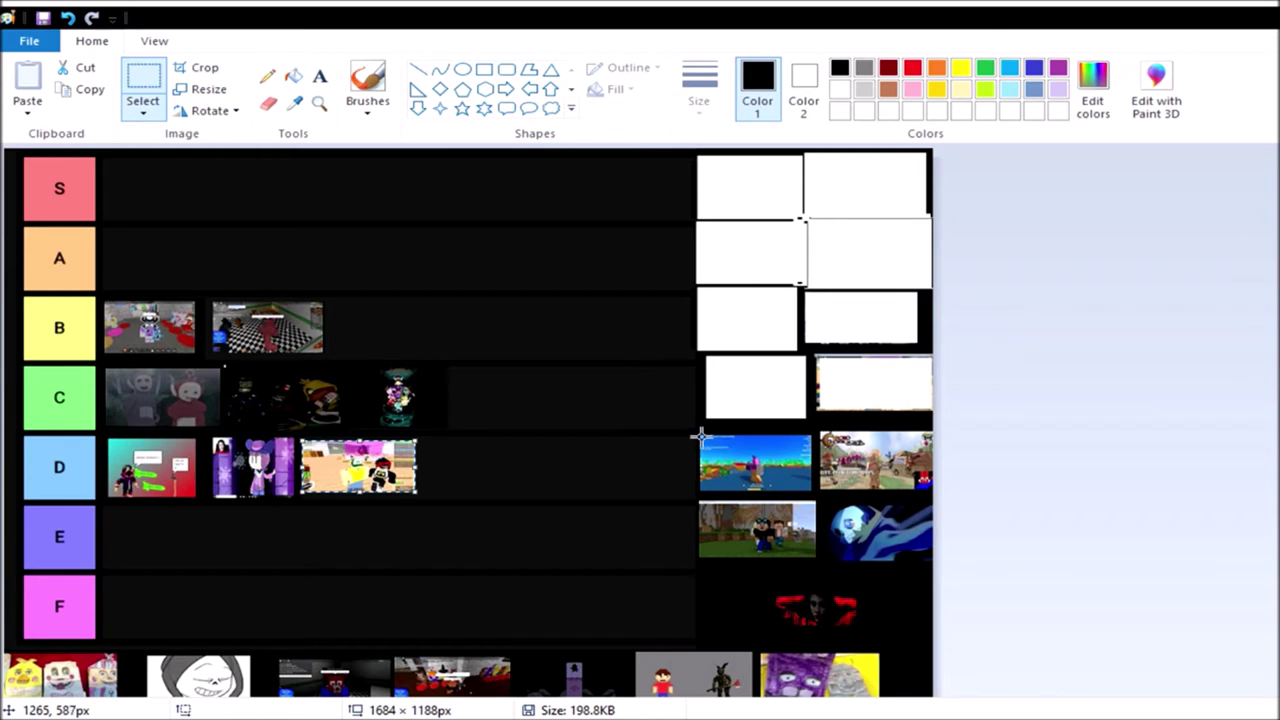
pyautogui.moveTo(700, 437); pyautogui.dragTo(808, 488)
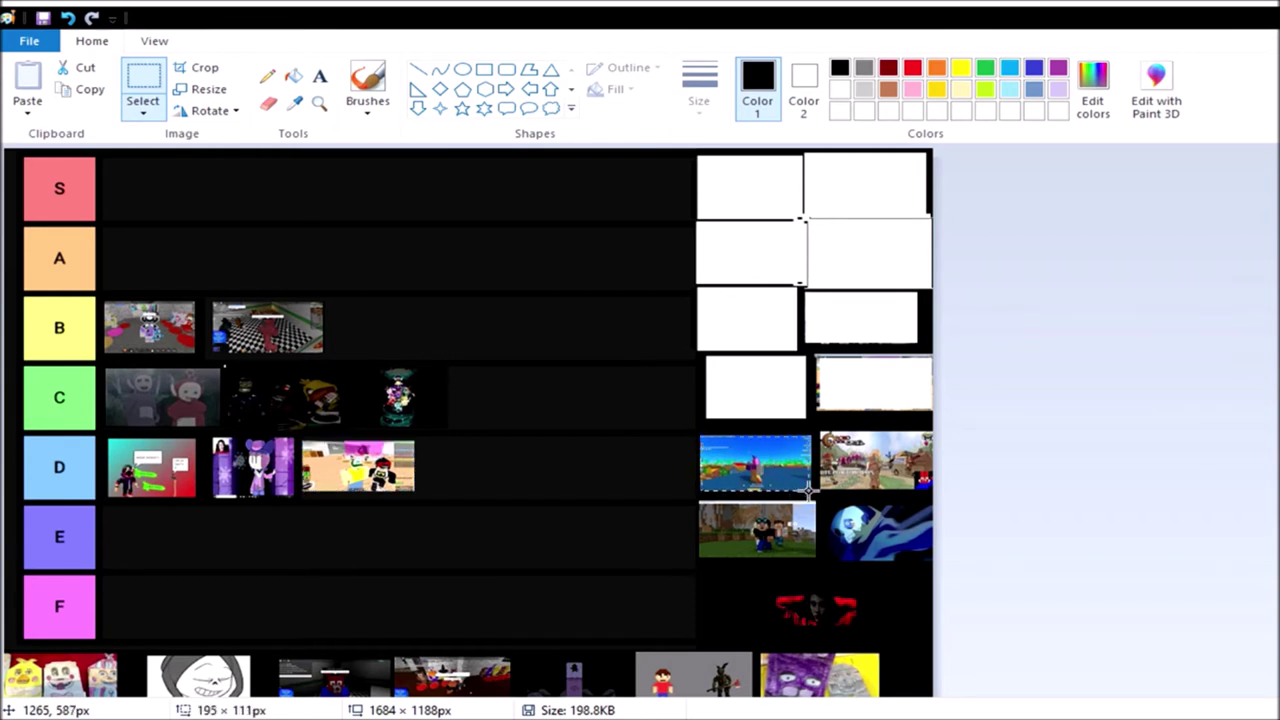
pyautogui.moveTo(808, 488); pyautogui.dragTo(810, 486)
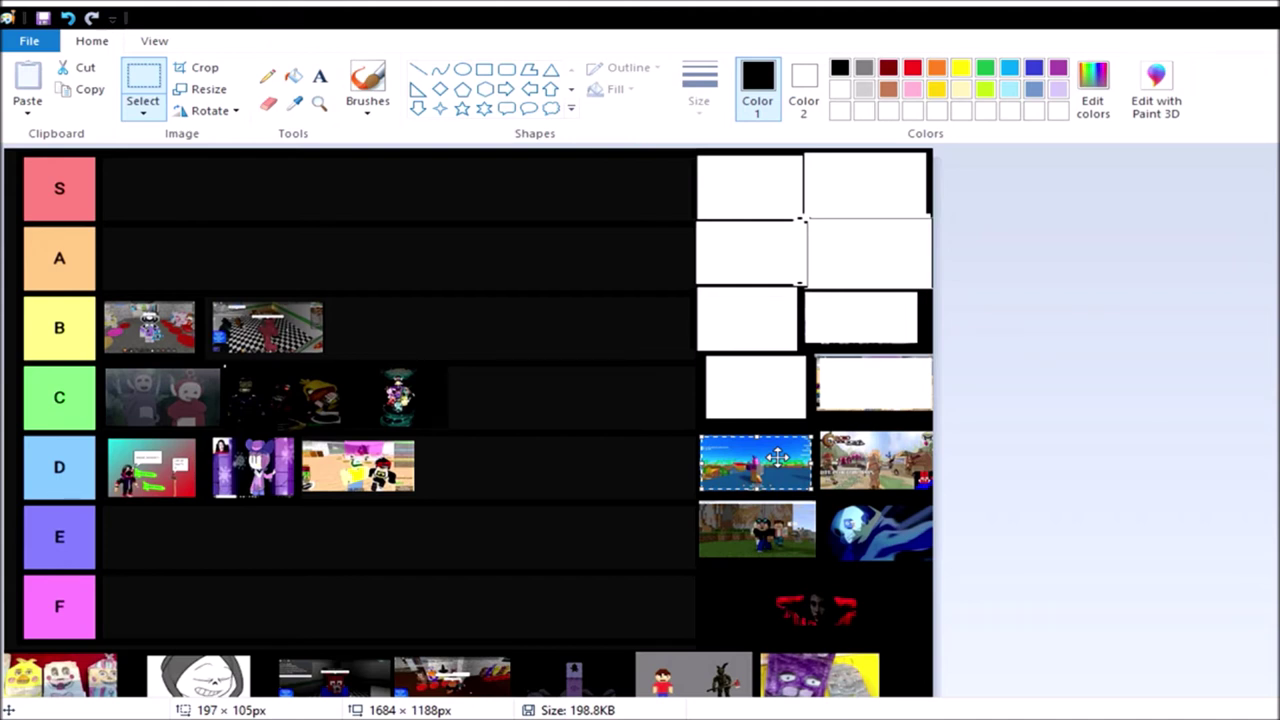
# Carry the selected blue water thumbnail down to the first slot of row E.
pyautogui.moveTo(778, 458); pyautogui.dragTo(525, 475)
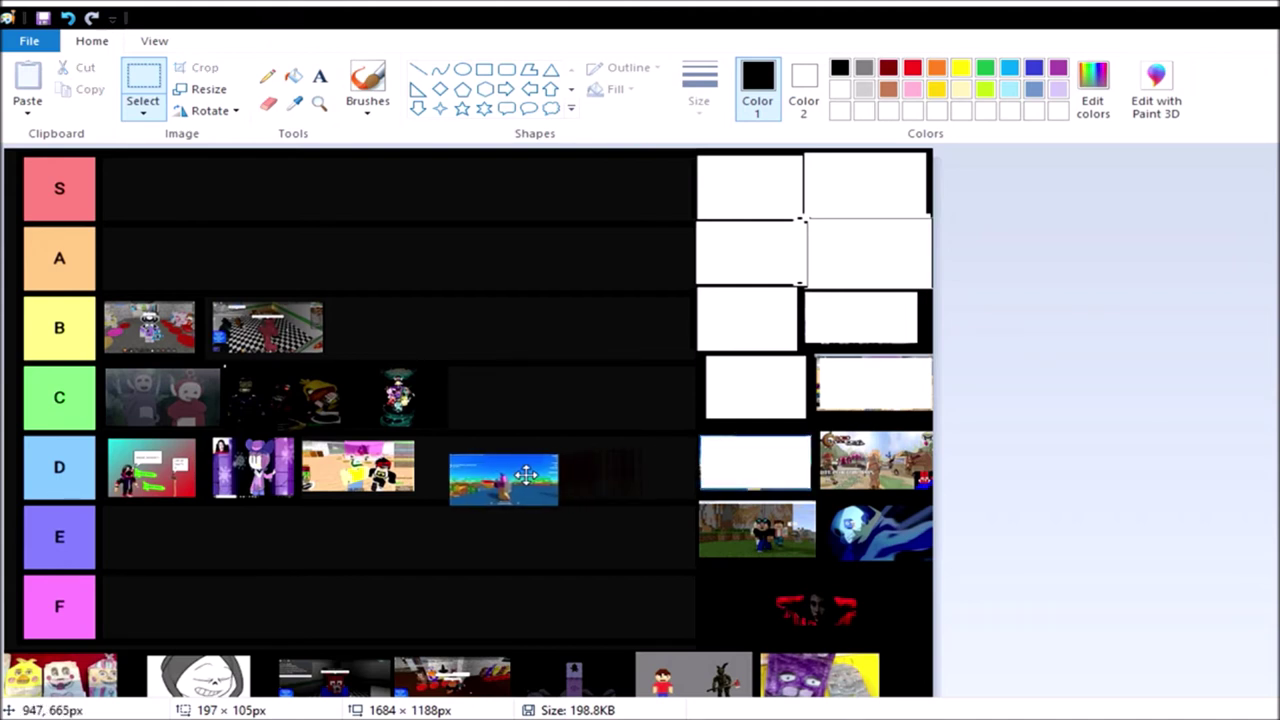
pyautogui.moveTo(525, 475); pyautogui.dragTo(183, 528)
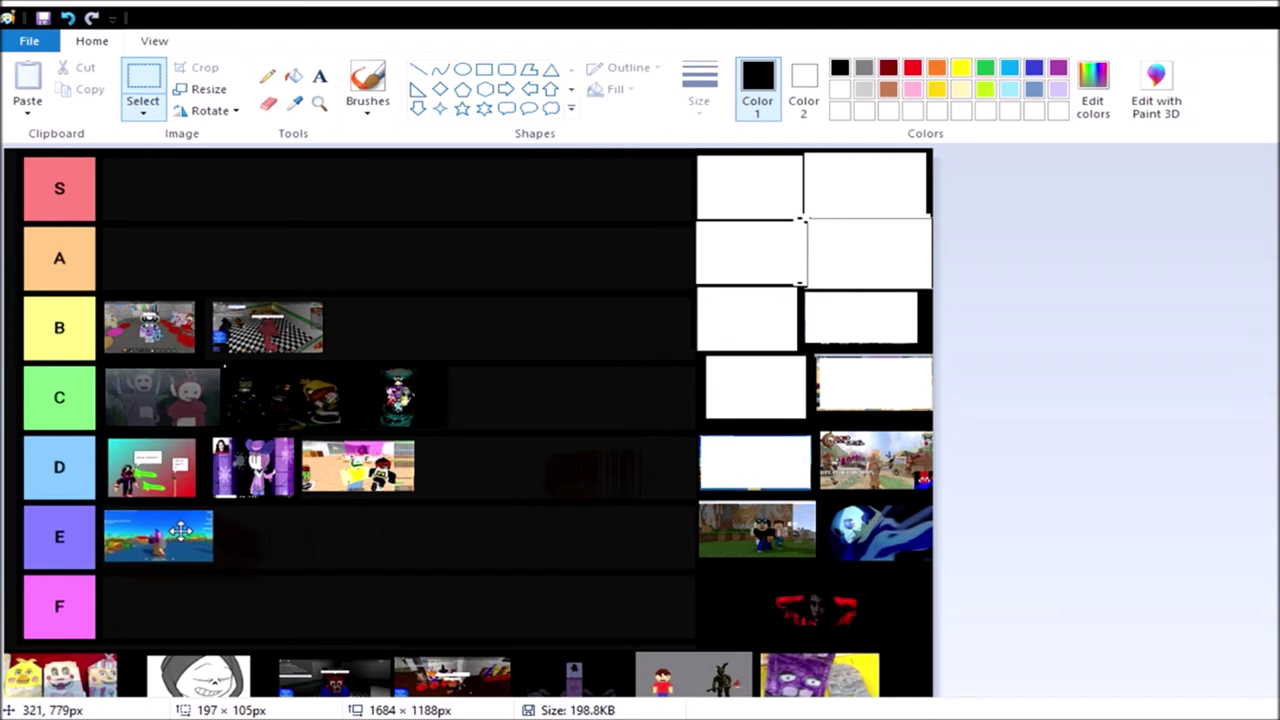
pyautogui.moveTo(183, 528); pyautogui.dragTo(179, 534)
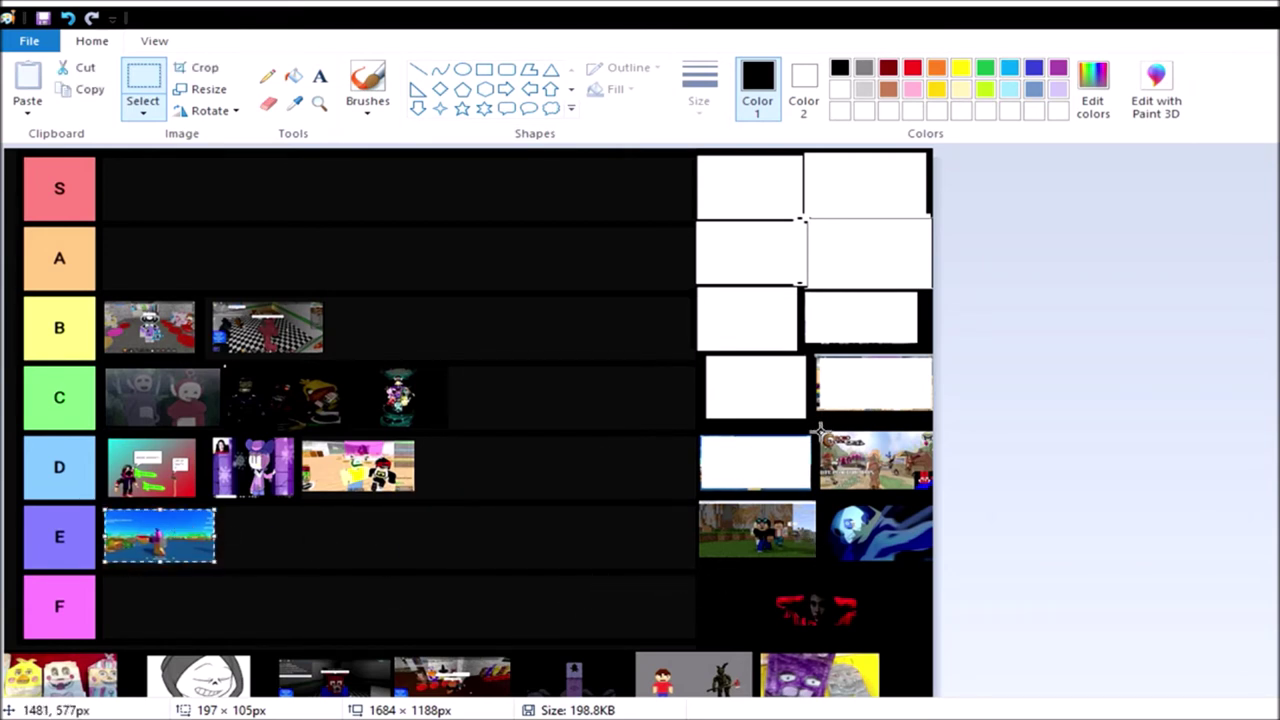
# Move the outdoor town-scene thumbnail to the end of row D, after the third image.
pyautogui.moveTo(816, 432); pyautogui.dragTo(905, 490)
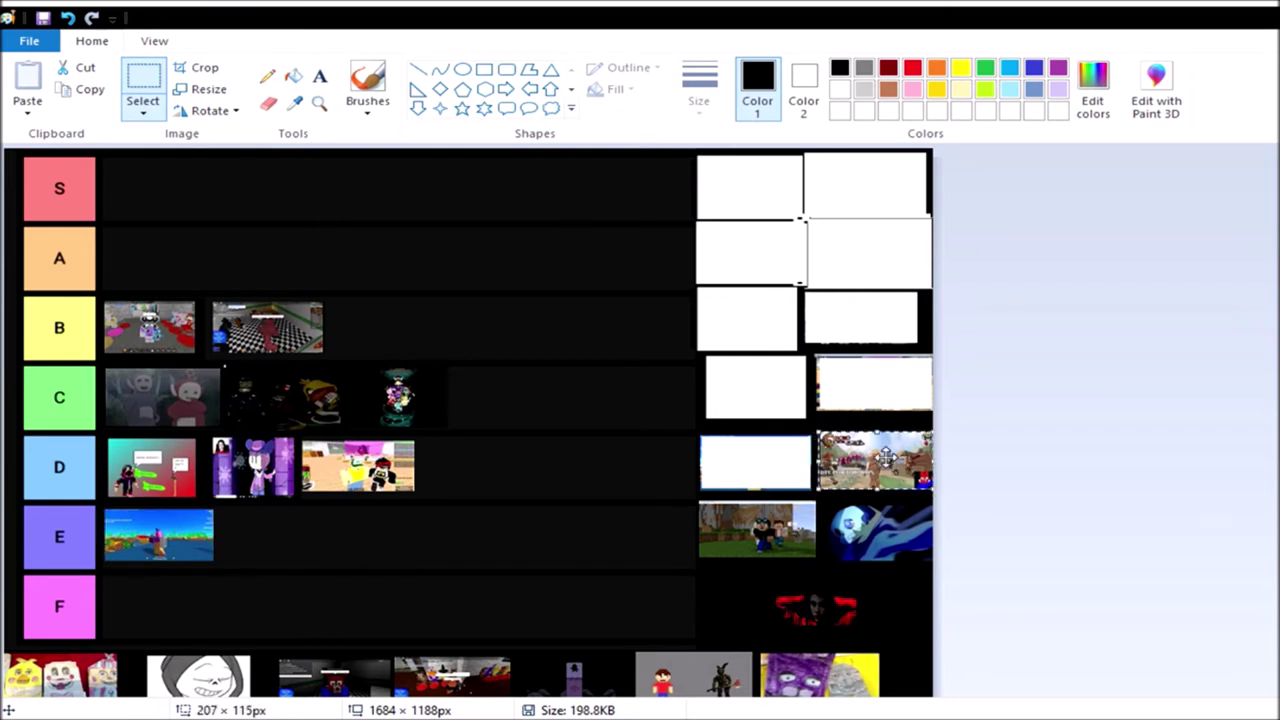
pyautogui.moveTo(875, 462)
pyautogui.mouseDown()
pyautogui.moveTo(826, 486)
pyautogui.moveTo(643, 512)
pyautogui.moveTo(805, 462)
pyautogui.mouseUp()
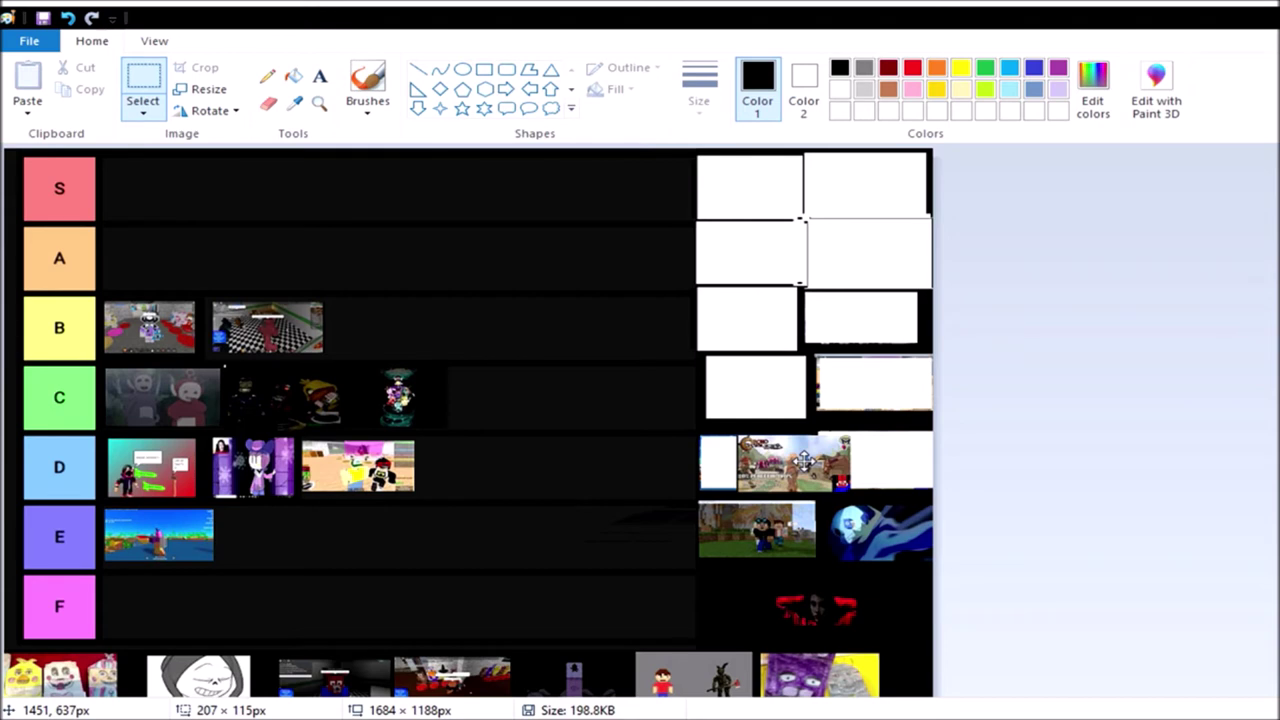
pyautogui.moveTo(805, 462)
pyautogui.mouseDown()
pyautogui.moveTo(348, 537)
pyautogui.moveTo(302, 533)
pyautogui.mouseUp()
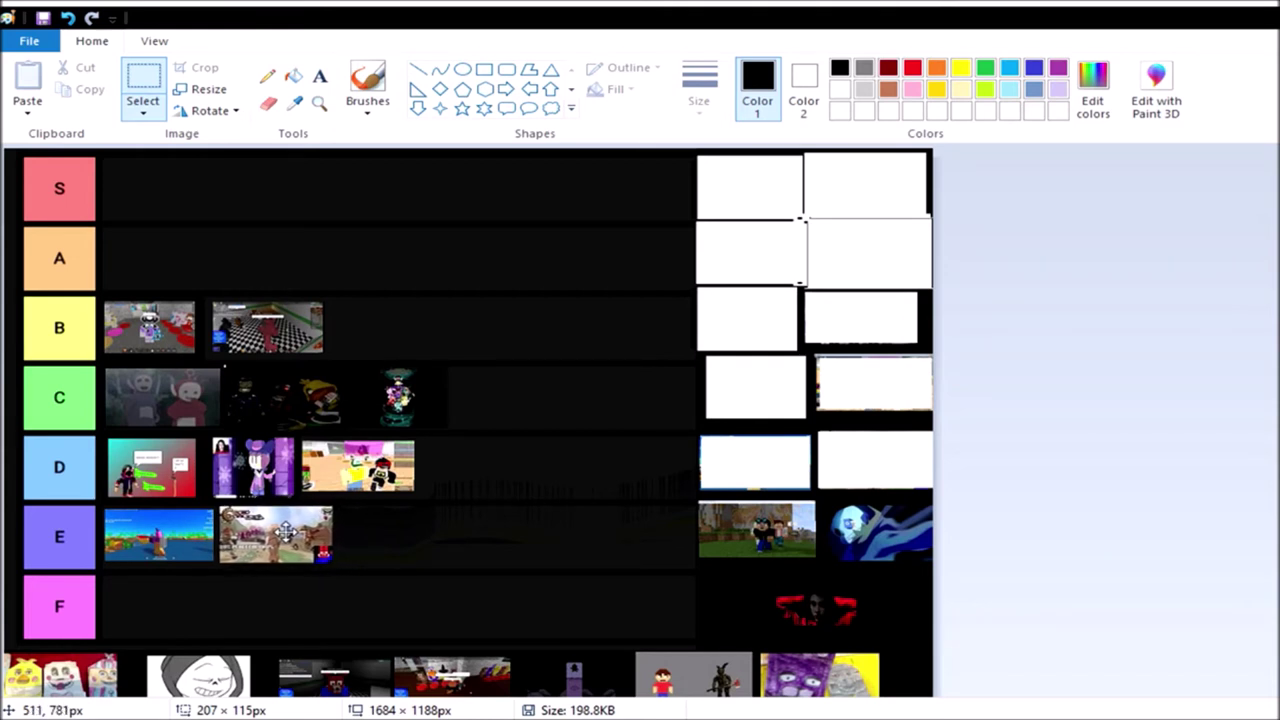
pyautogui.moveTo(302, 533)
pyautogui.mouseDown()
pyautogui.moveTo(280, 537)
pyautogui.moveTo(478, 463)
pyautogui.mouseUp()
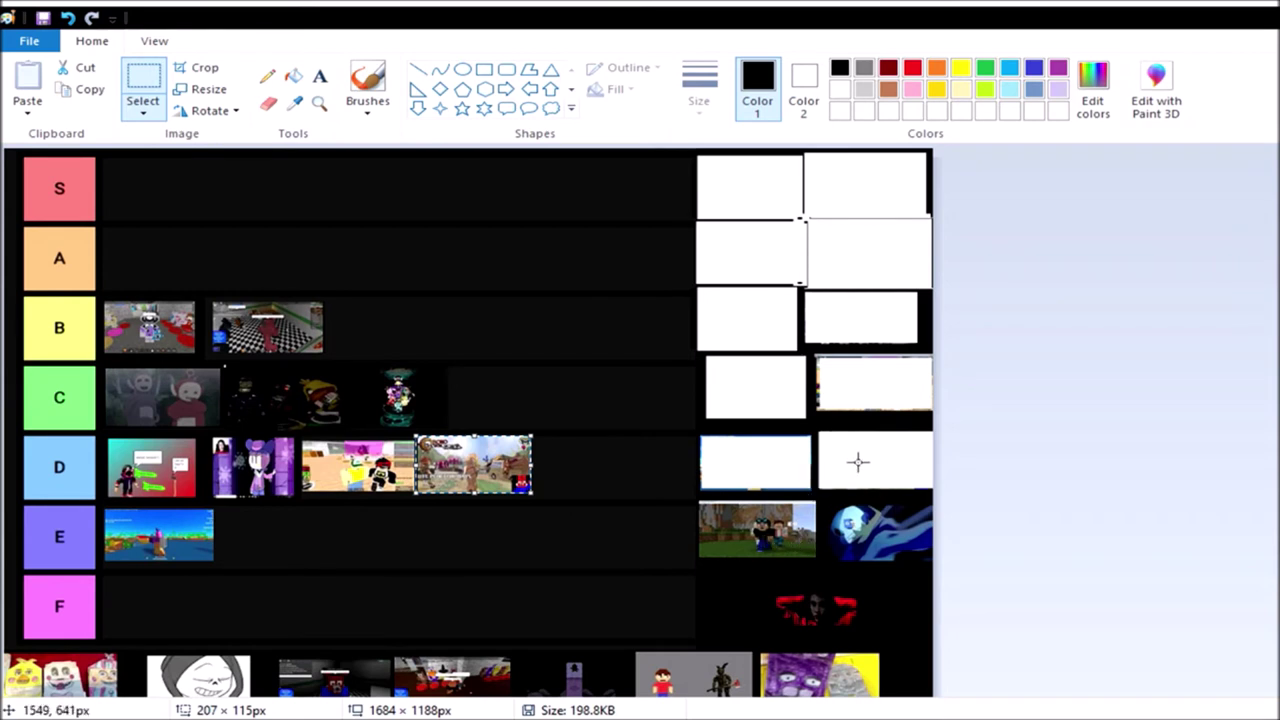
pyautogui.click(1243, 512)
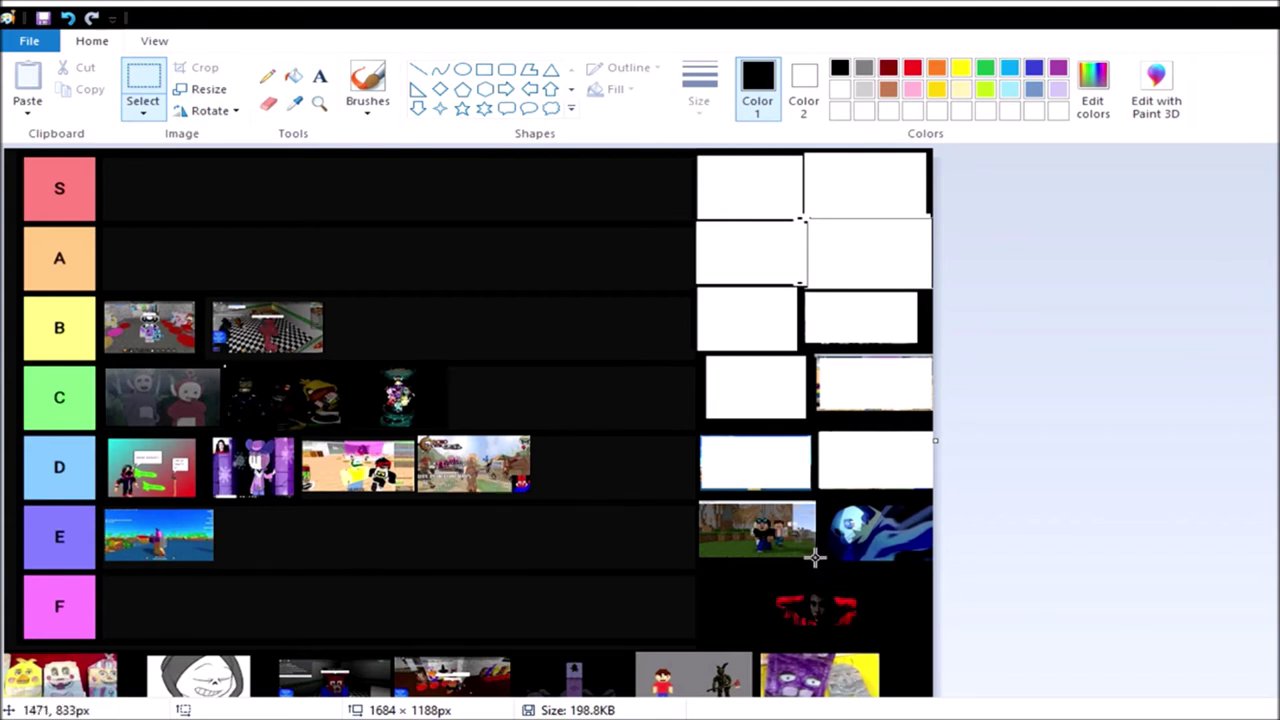
pyautogui.moveTo(815, 557); pyautogui.dragTo(697, 507)
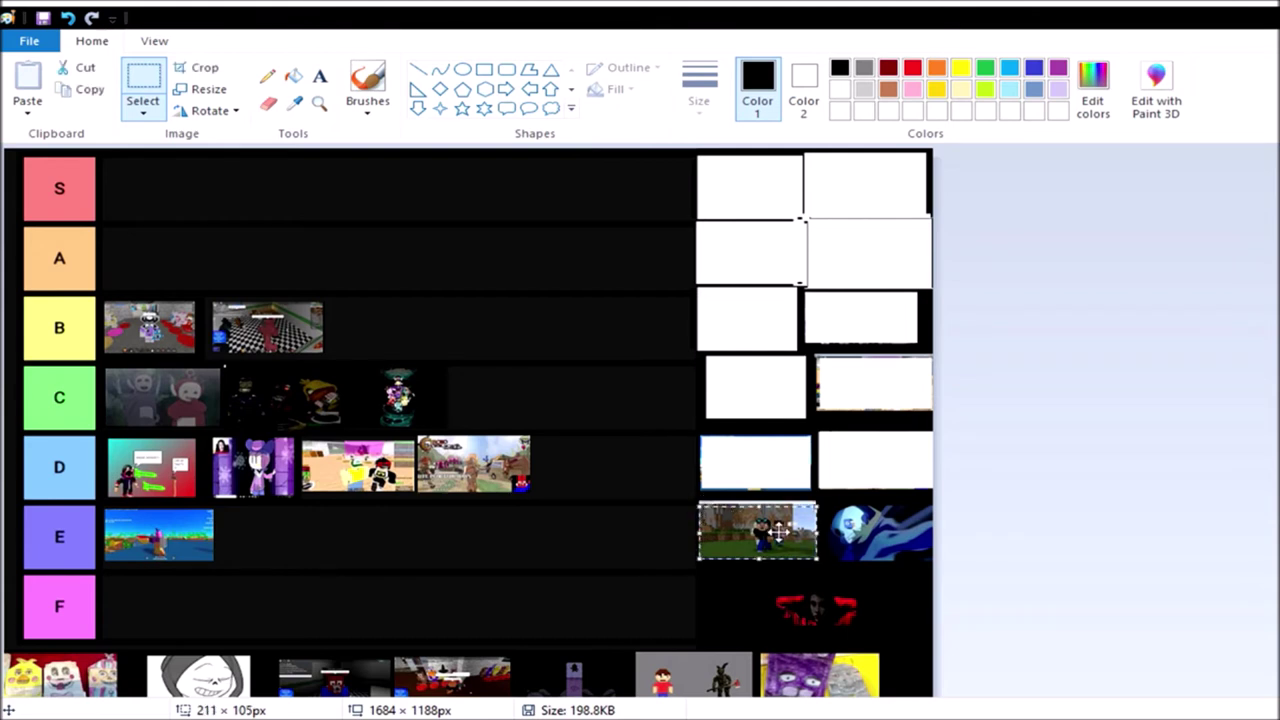
# Lift the green blocky thumbnail from the right-side pile and carry it up to the A row.
pyautogui.moveTo(778, 532); pyautogui.dragTo(696, 485)
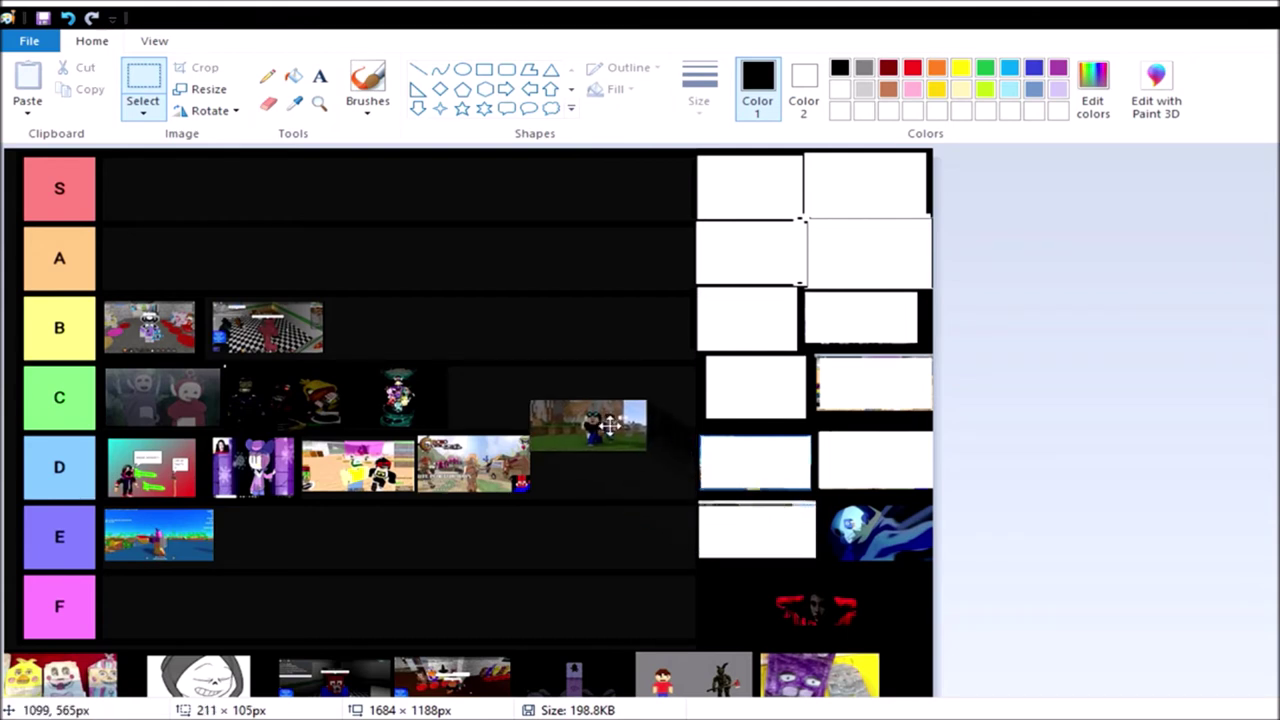
pyautogui.moveTo(696, 485); pyautogui.dragTo(634, 468)
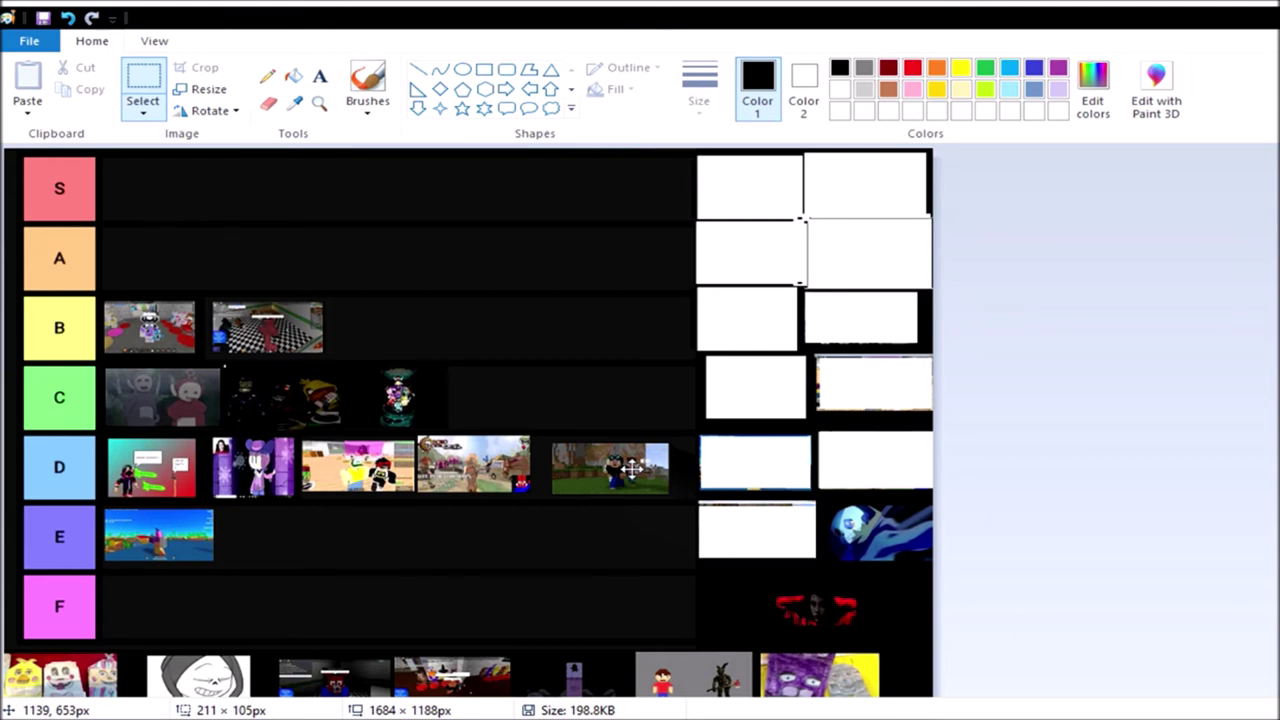
pyautogui.moveTo(633, 467)
pyautogui.mouseDown()
pyautogui.moveTo(288, 262)
pyautogui.moveTo(215, 268)
pyautogui.mouseUp()
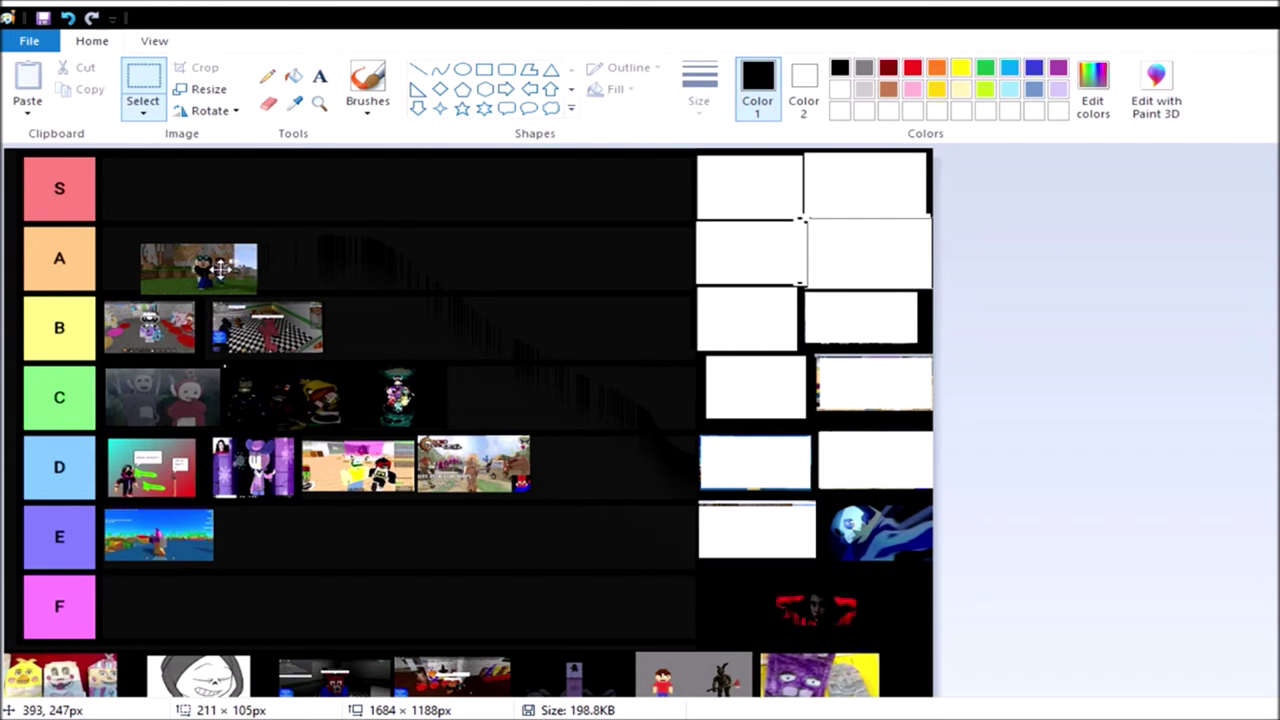
pyautogui.moveTo(215, 268); pyautogui.dragTo(210, 258)
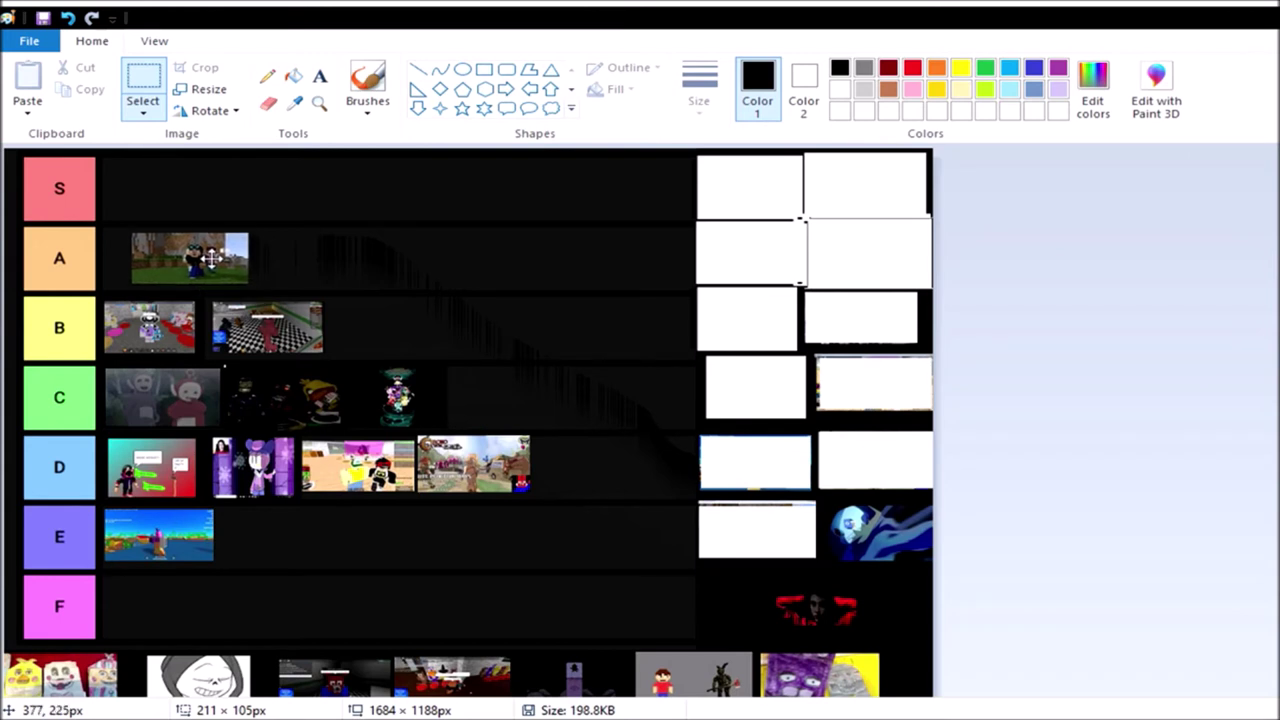
pyautogui.moveTo(212, 258); pyautogui.dragTo(189, 254)
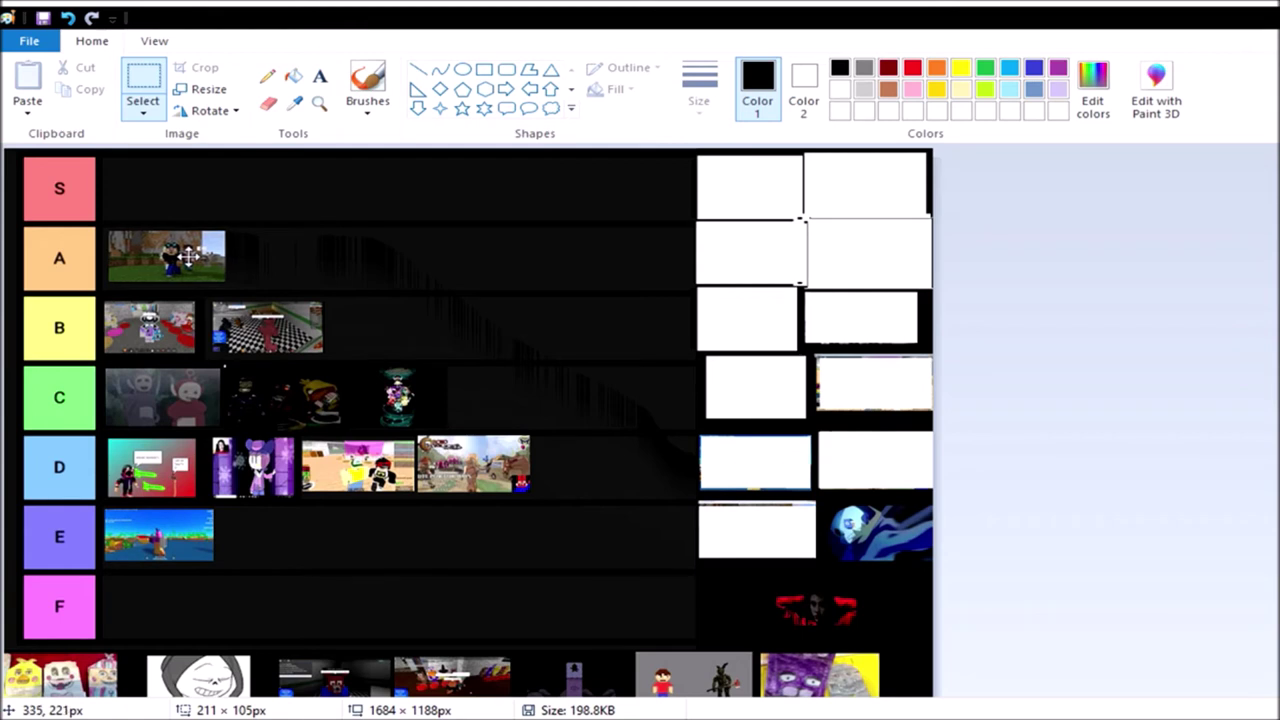
pyautogui.moveTo(189, 254); pyautogui.dragTo(184, 252)
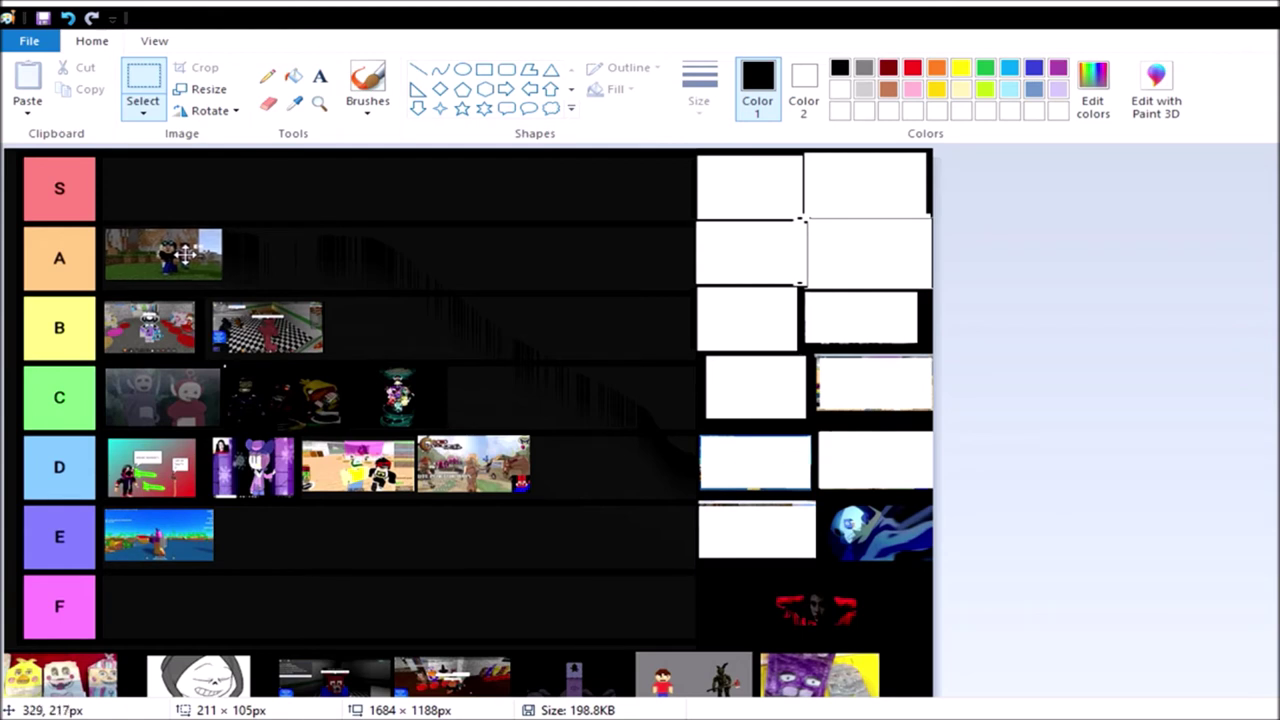
# Bring the blocky thumbnail down and align it beside the water image in the E row.
pyautogui.moveTo(184, 252)
pyautogui.mouseDown()
pyautogui.moveTo(450, 395)
pyautogui.moveTo(395, 562)
pyautogui.moveTo(478, 580)
pyautogui.moveTo(422, 562)
pyautogui.mouseUp()
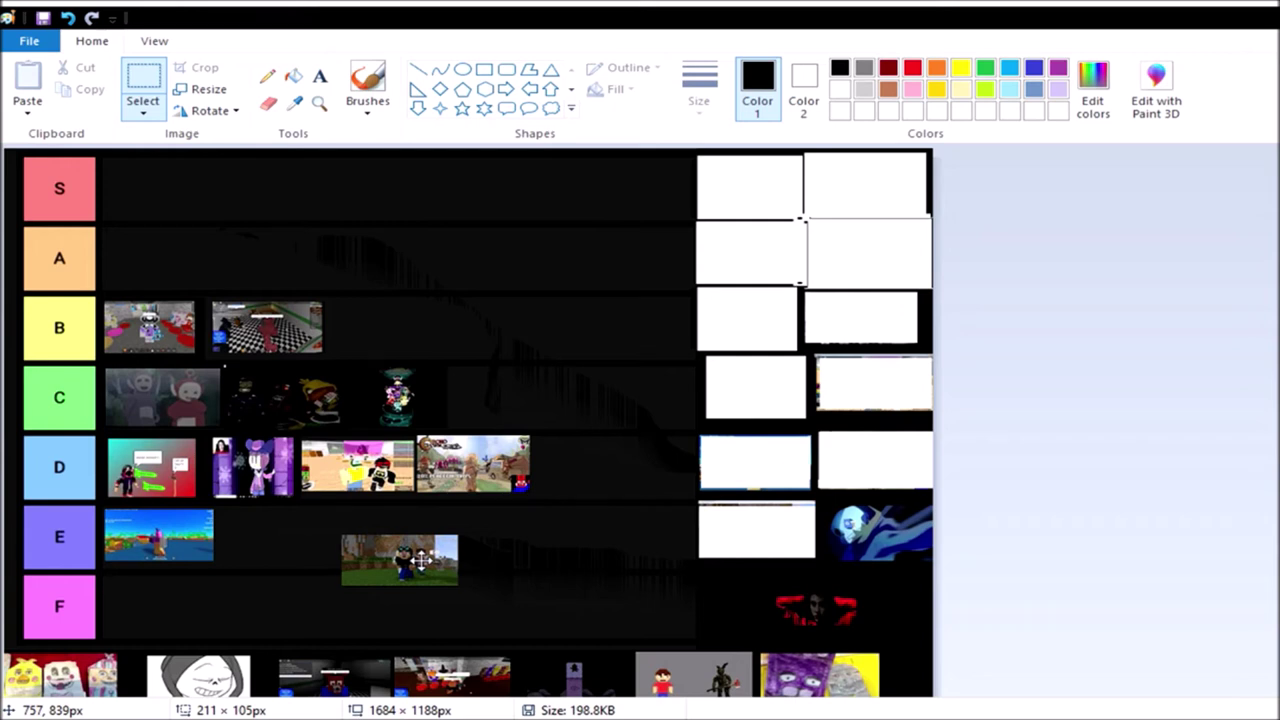
pyautogui.moveTo(422, 562); pyautogui.dragTo(424, 560)
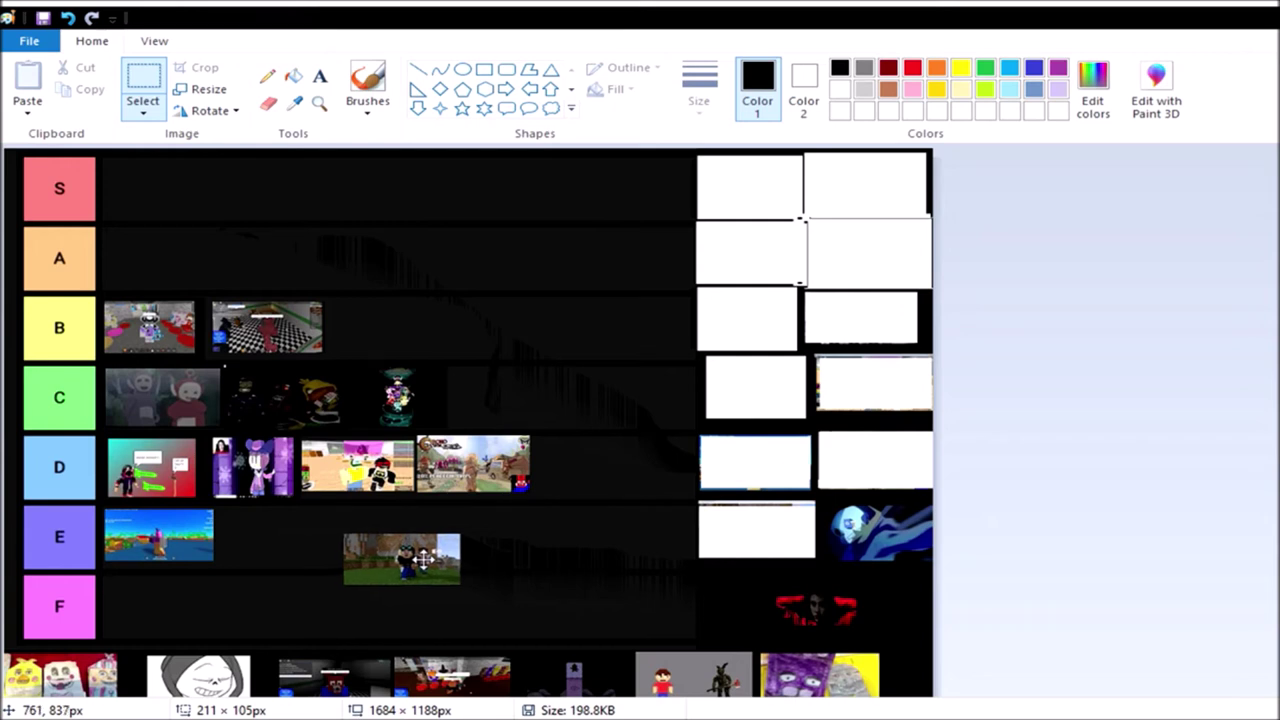
pyautogui.moveTo(424, 560)
pyautogui.mouseDown()
pyautogui.moveTo(316, 551)
pyautogui.moveTo(298, 537)
pyautogui.mouseUp()
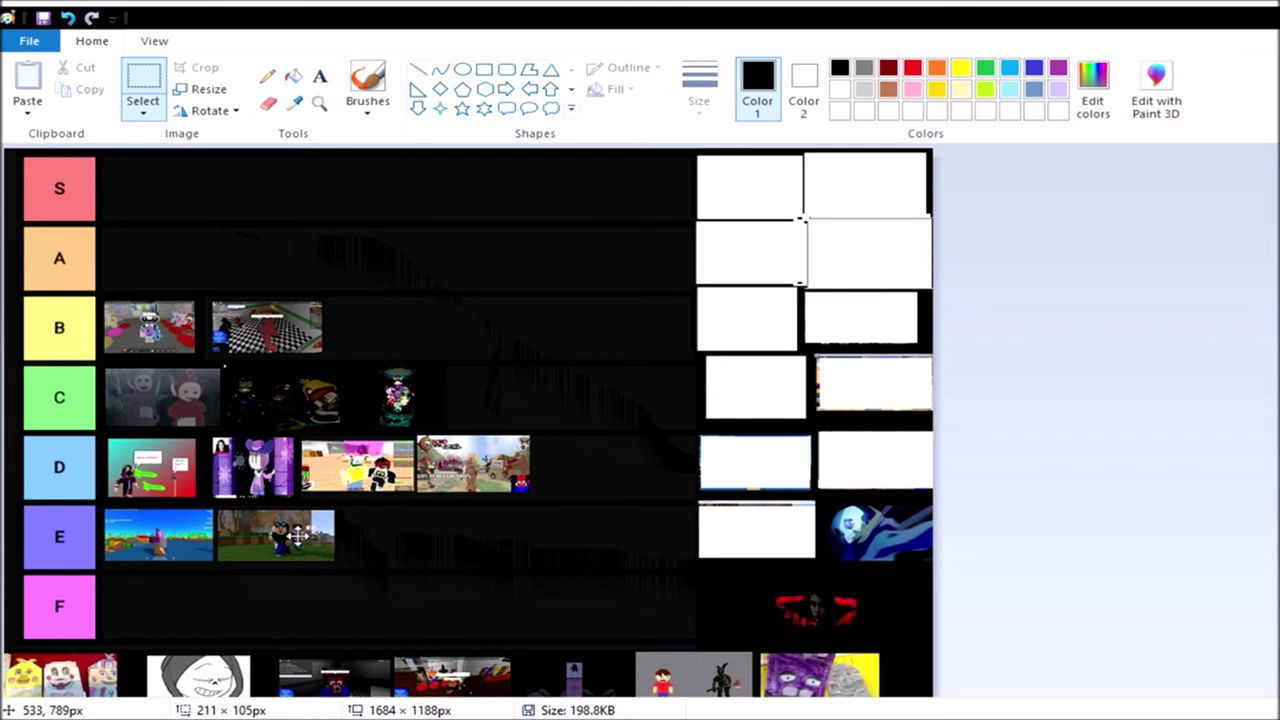
pyautogui.moveTo(298, 537); pyautogui.dragTo(296, 537)
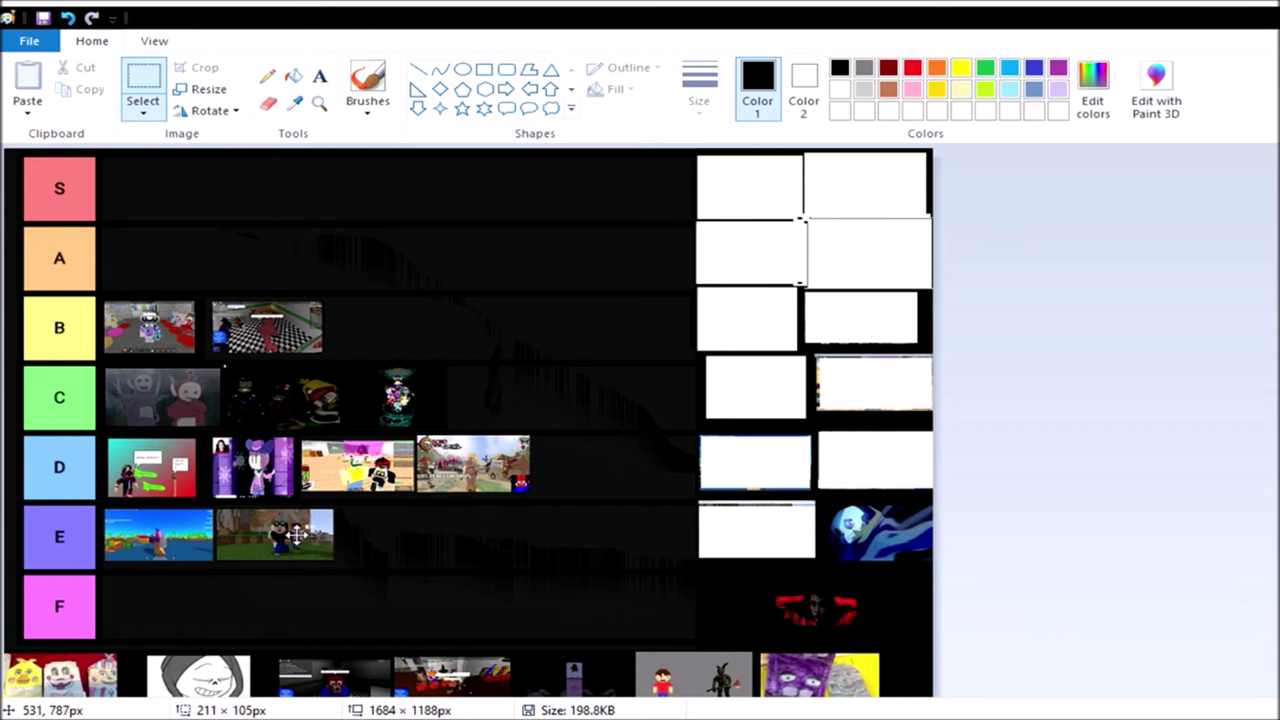
pyautogui.moveTo(296, 537); pyautogui.dragTo(294, 536)
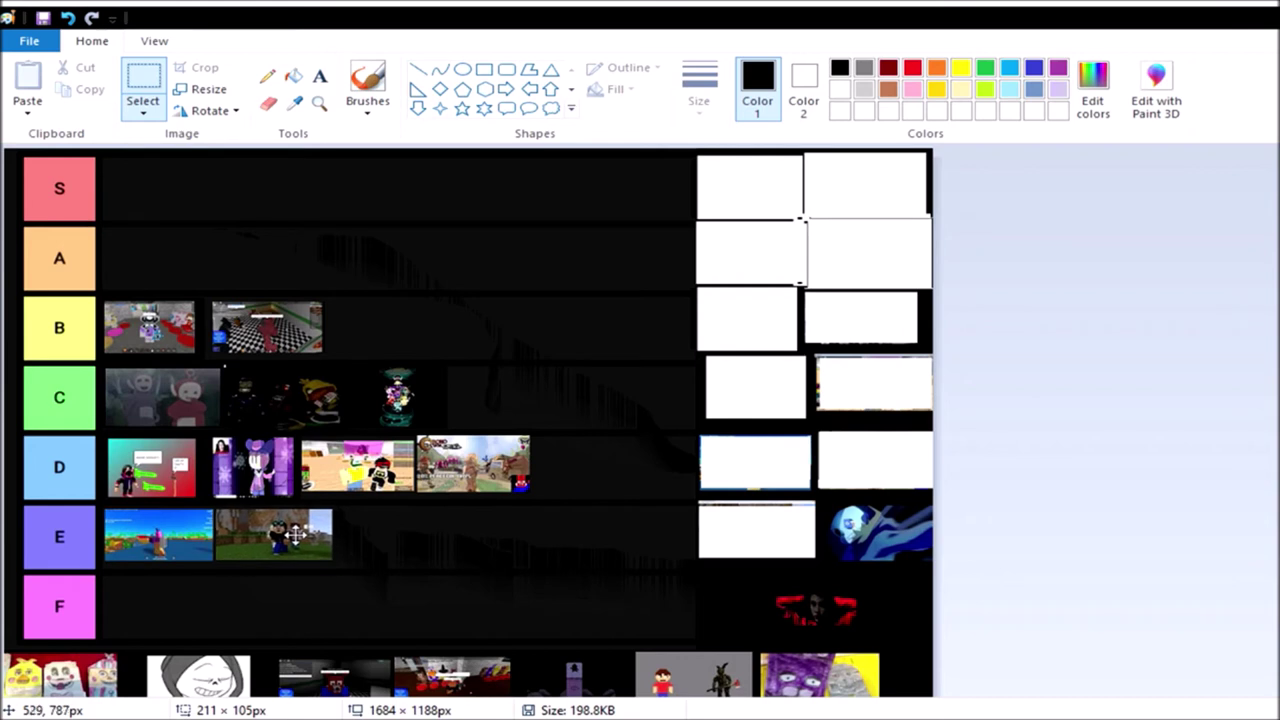
pyautogui.moveTo(294, 536); pyautogui.dragTo(294, 536)
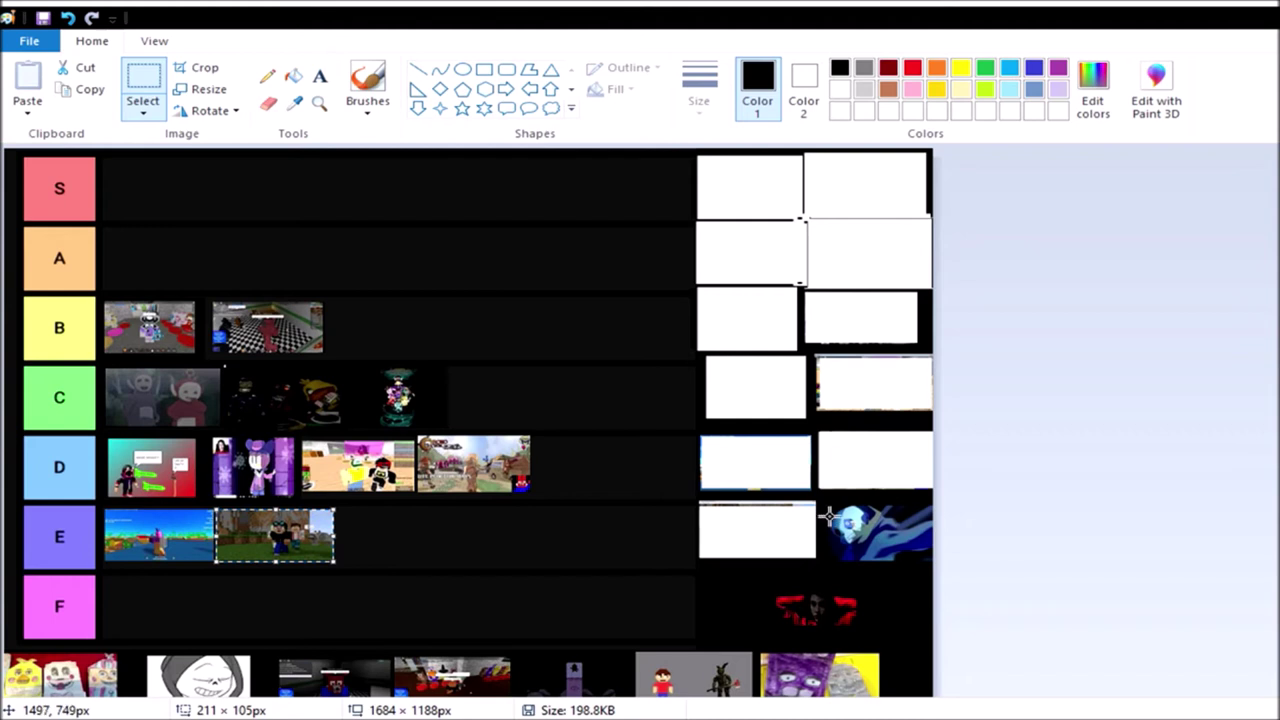
pyautogui.moveTo(826, 498); pyautogui.dragTo(932, 562)
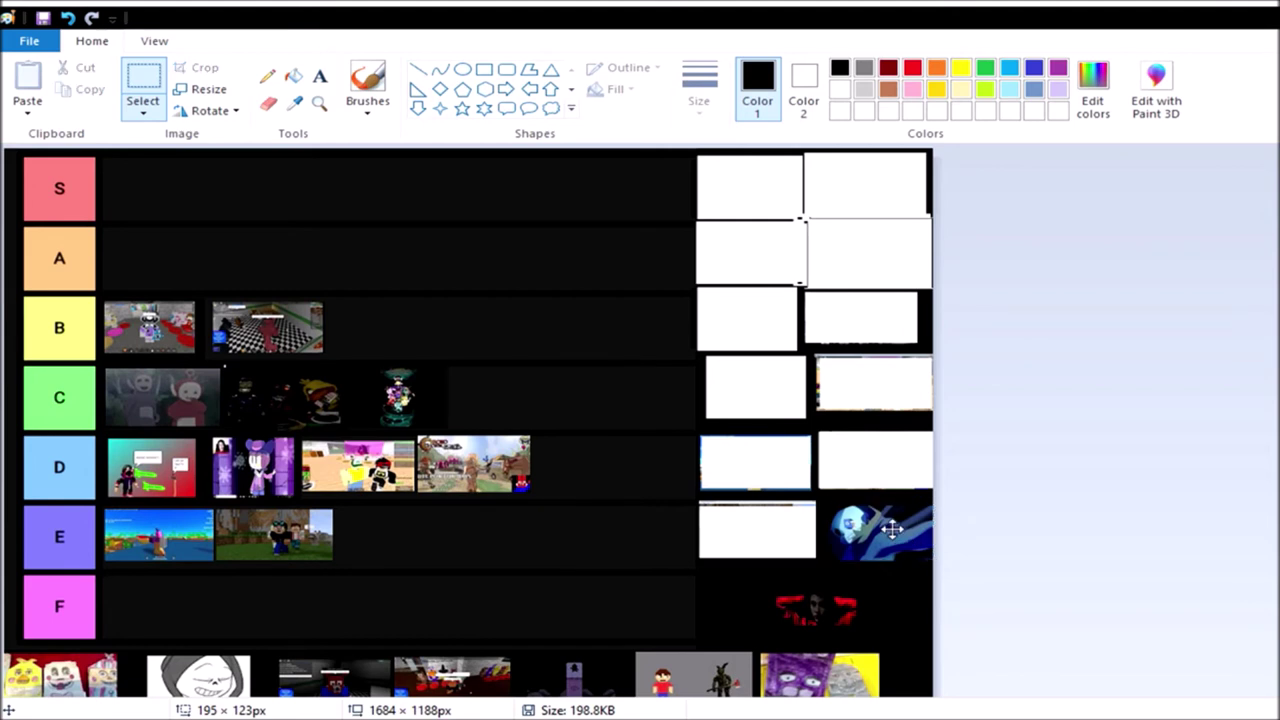
# Retry the move so the blue swirl thumbnail sits at the start of the S row.
pyautogui.moveTo(890, 528); pyautogui.dragTo(168, 185)
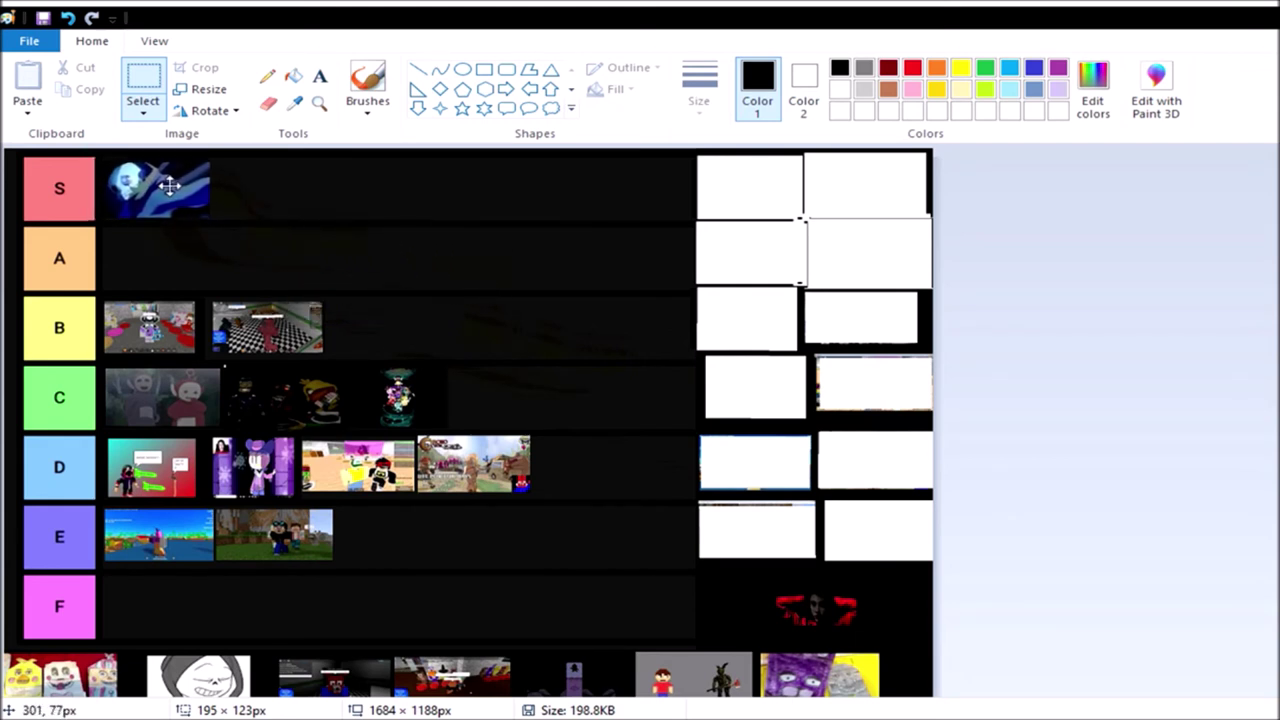
pyautogui.hotkey('ctrl', 'z')
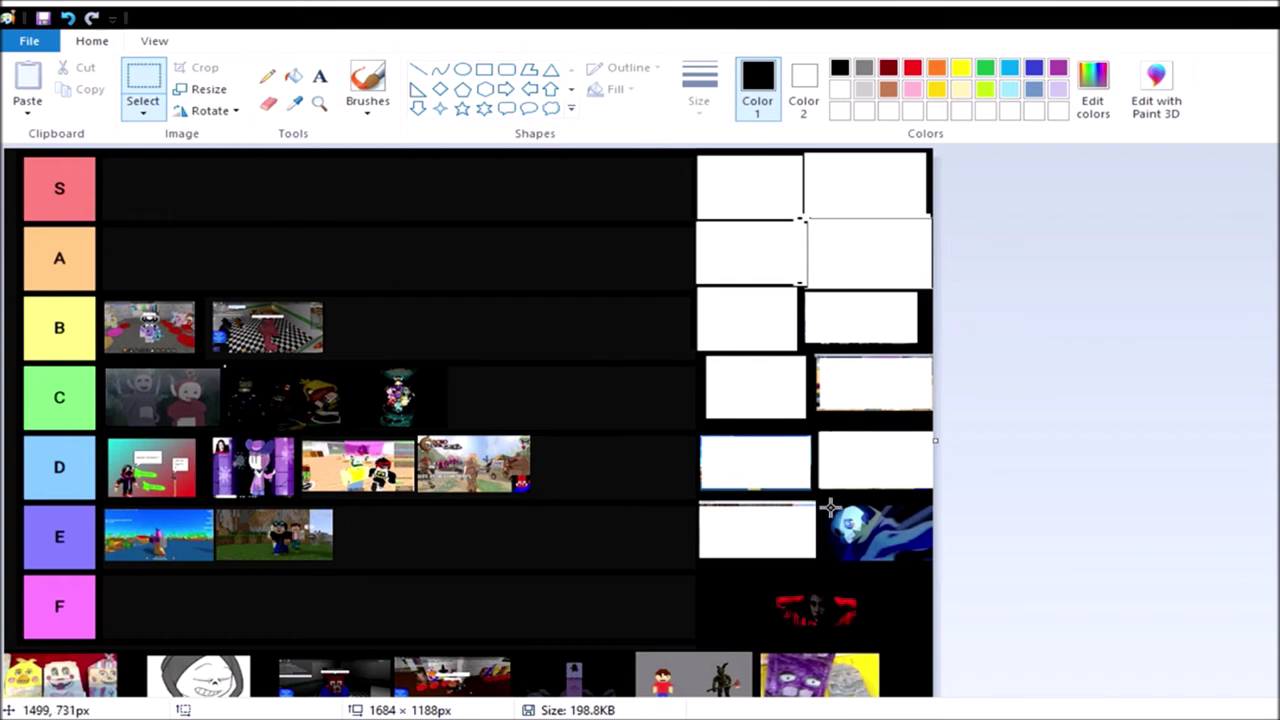
pyautogui.moveTo(818, 496); pyautogui.dragTo(938, 550)
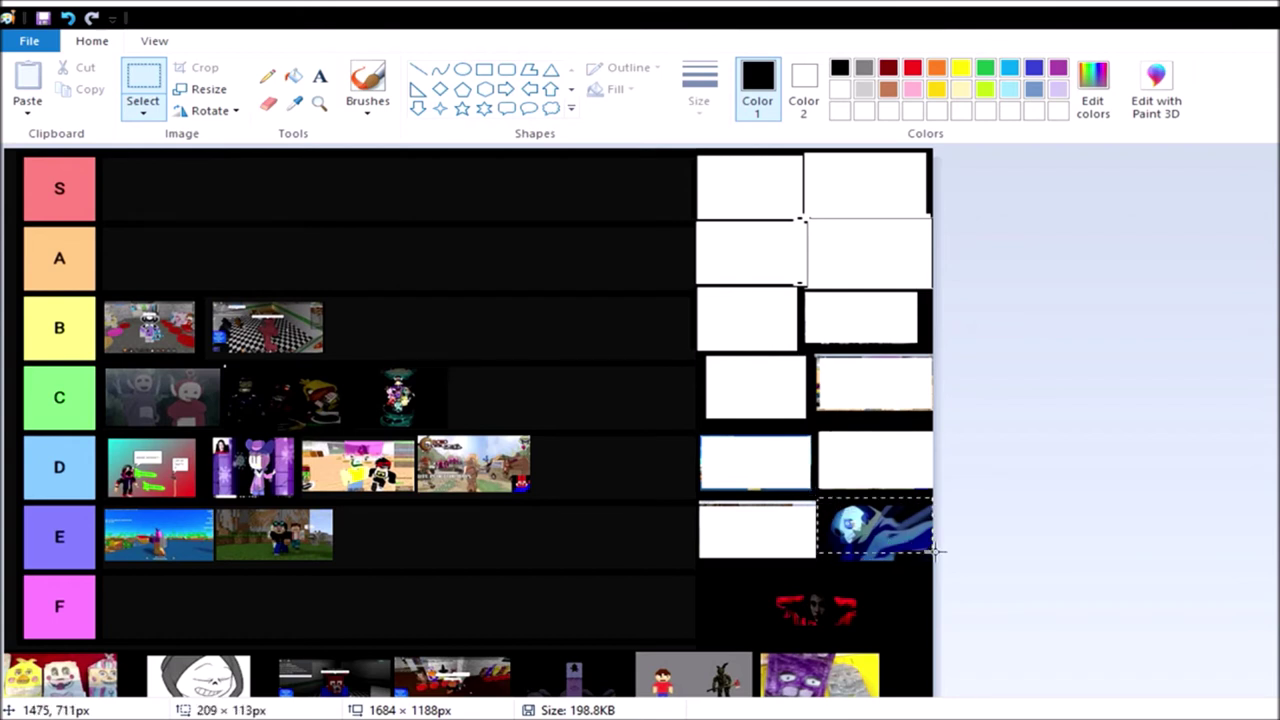
pyautogui.moveTo(875, 528); pyautogui.dragTo(183, 188)
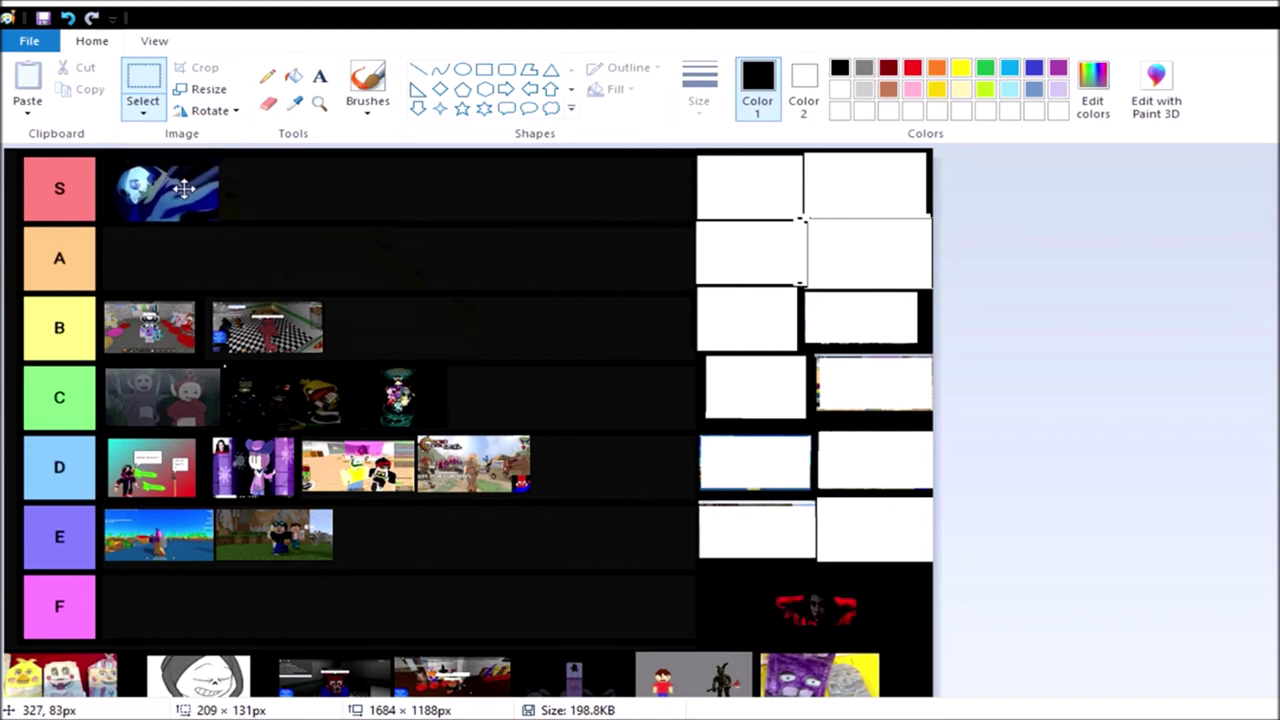
pyautogui.click(887, 532)
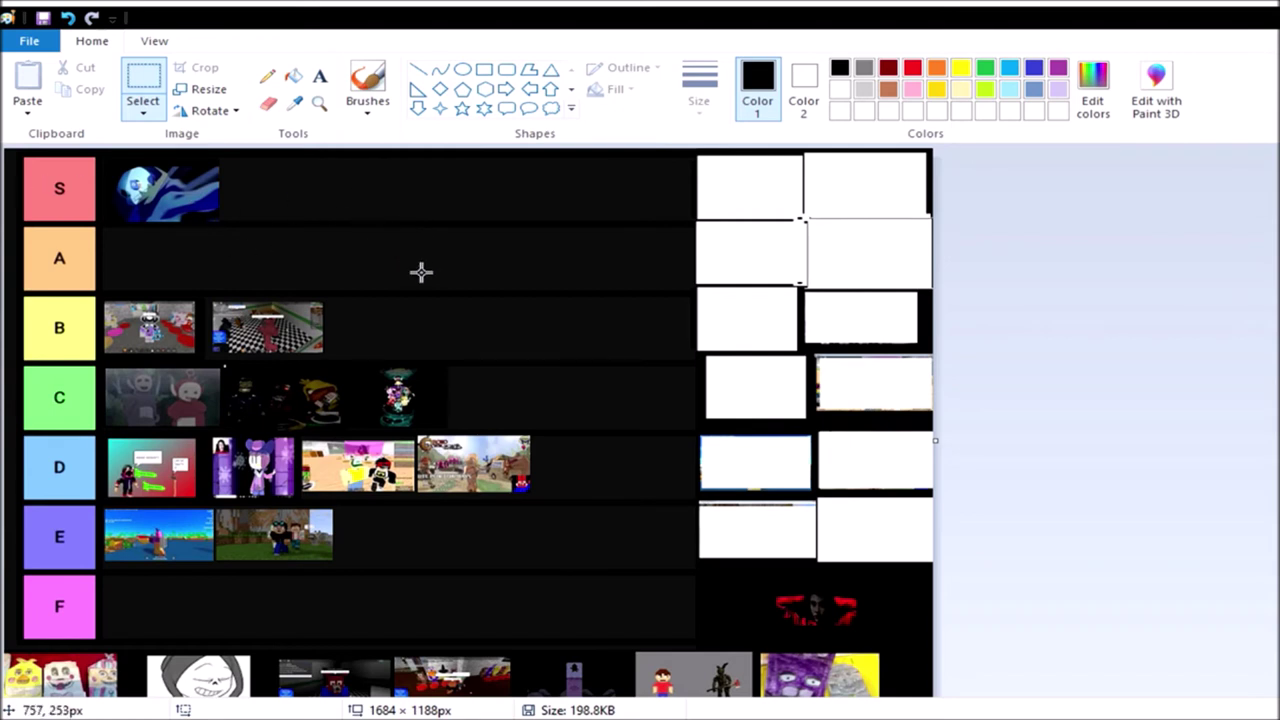
pyautogui.scroll(-1, 690, 455)
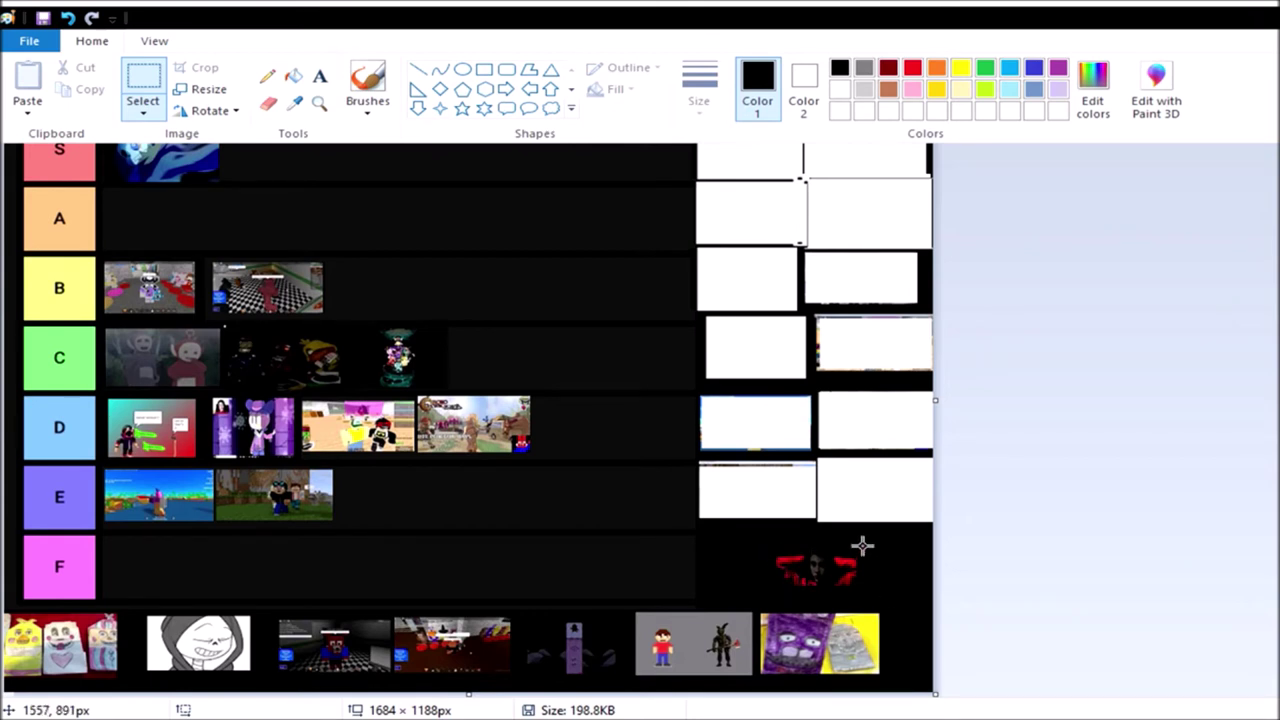
# Place the dark red-eyed thumbnail at the right end of the C row as its fourth entry.
pyautogui.moveTo(866, 543); pyautogui.dragTo(770, 590)
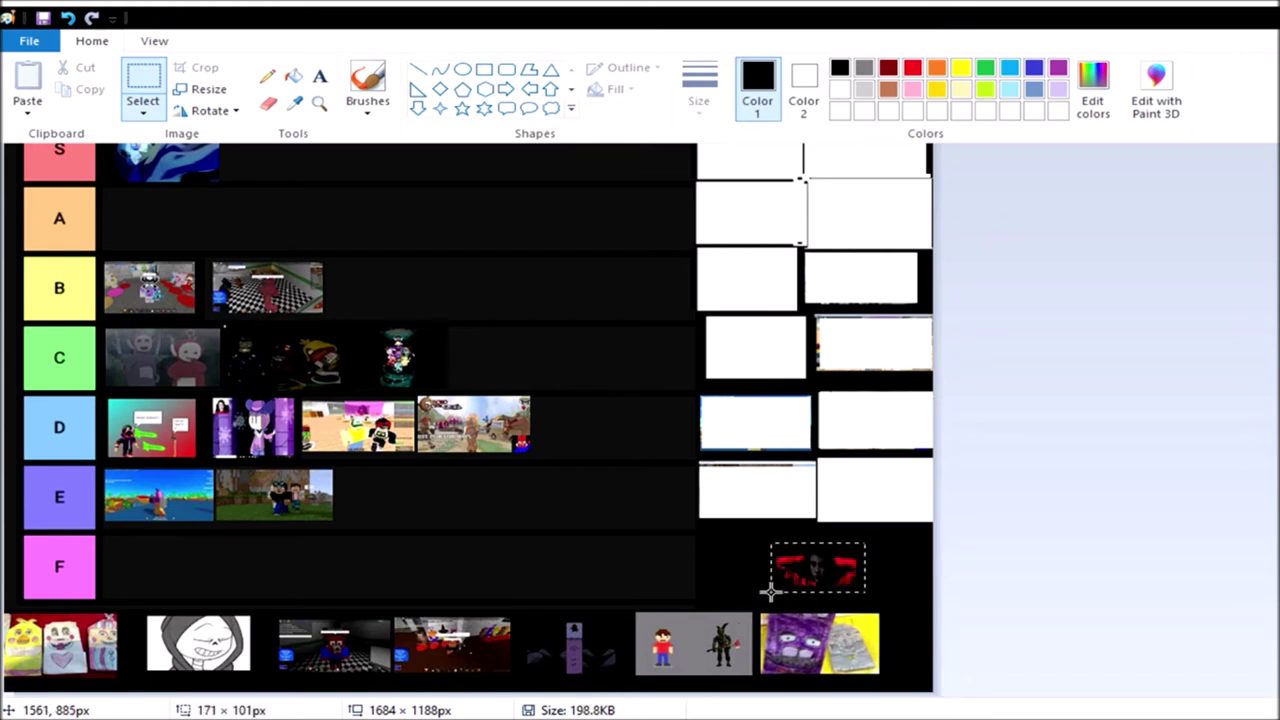
pyautogui.moveTo(818, 570)
pyautogui.mouseDown()
pyautogui.moveTo(652, 430)
pyautogui.moveTo(525, 388)
pyautogui.moveTo(522, 358)
pyautogui.mouseUp()
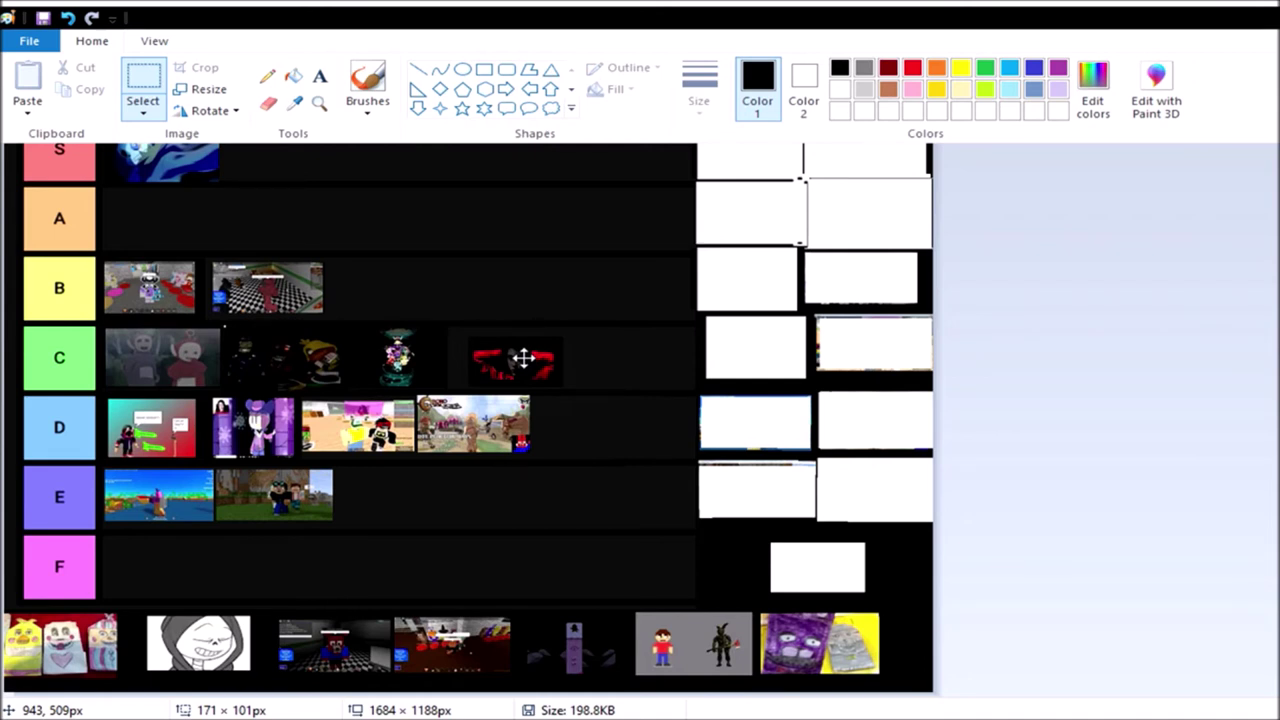
pyautogui.moveTo(522, 358); pyautogui.dragTo(397, 287)
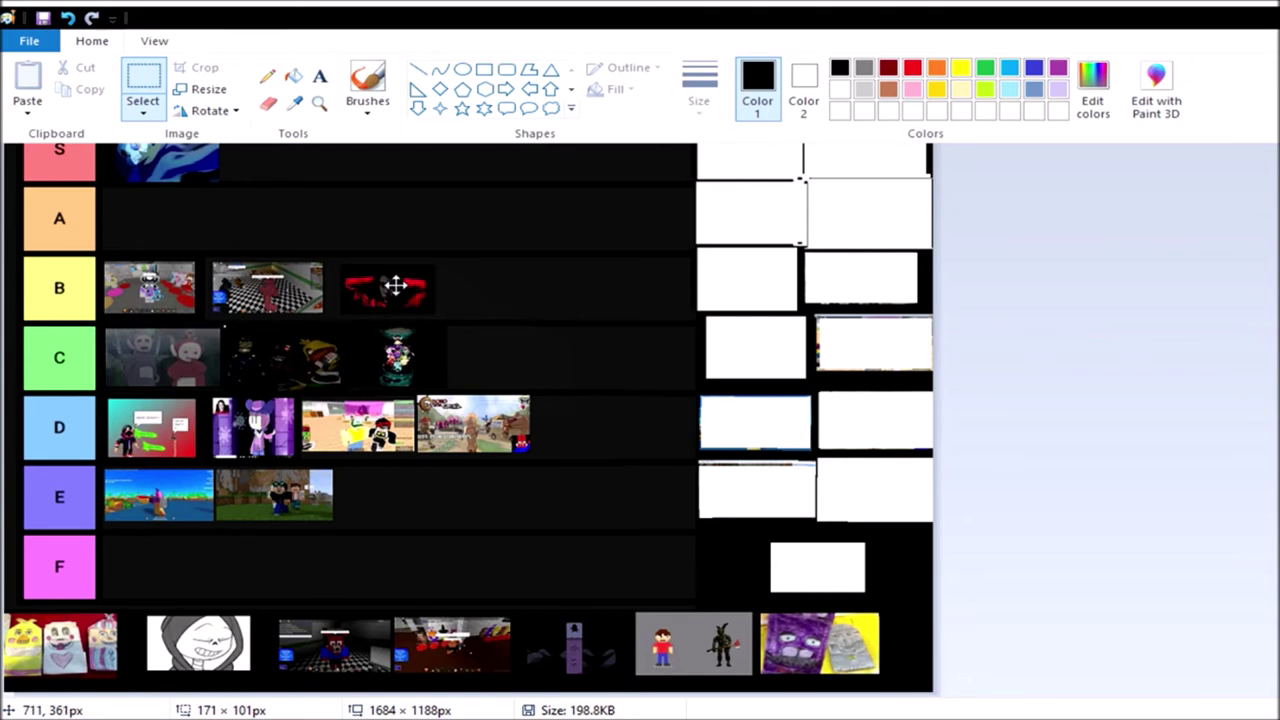
pyautogui.moveTo(397, 287)
pyautogui.mouseDown()
pyautogui.moveTo(547, 378)
pyautogui.moveTo(501, 351)
pyautogui.mouseUp()
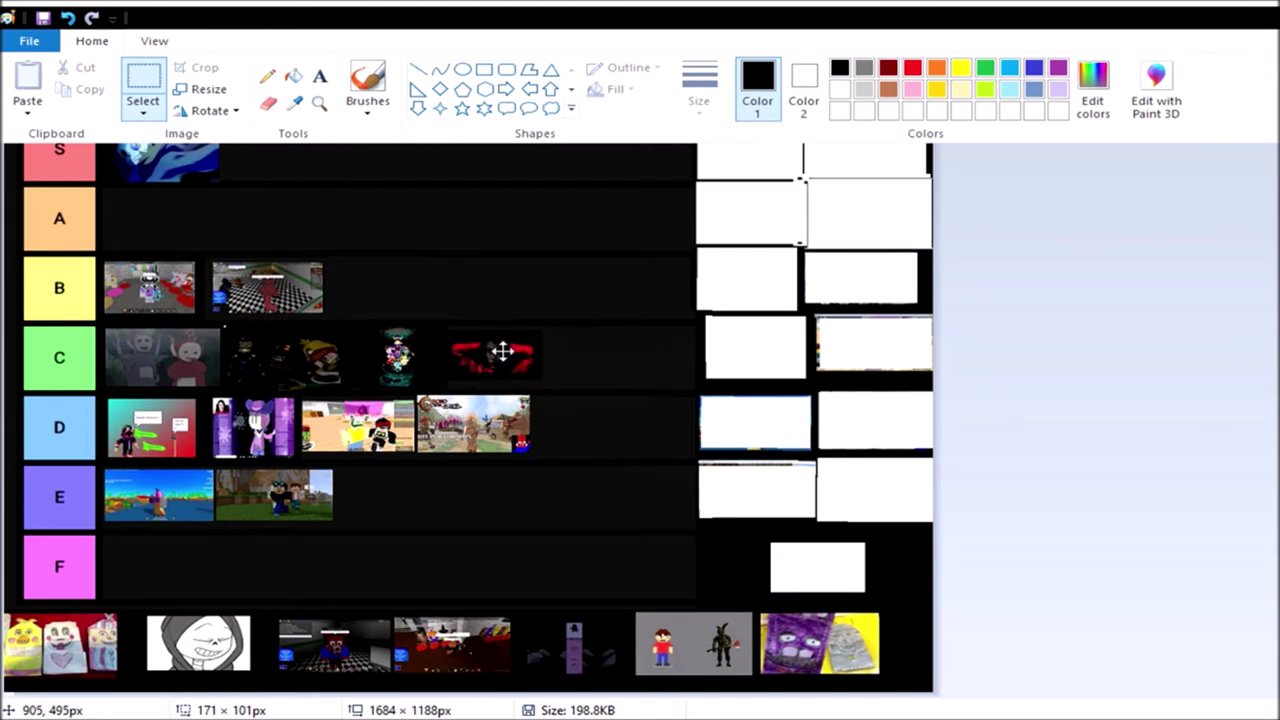
pyautogui.click(904, 555)
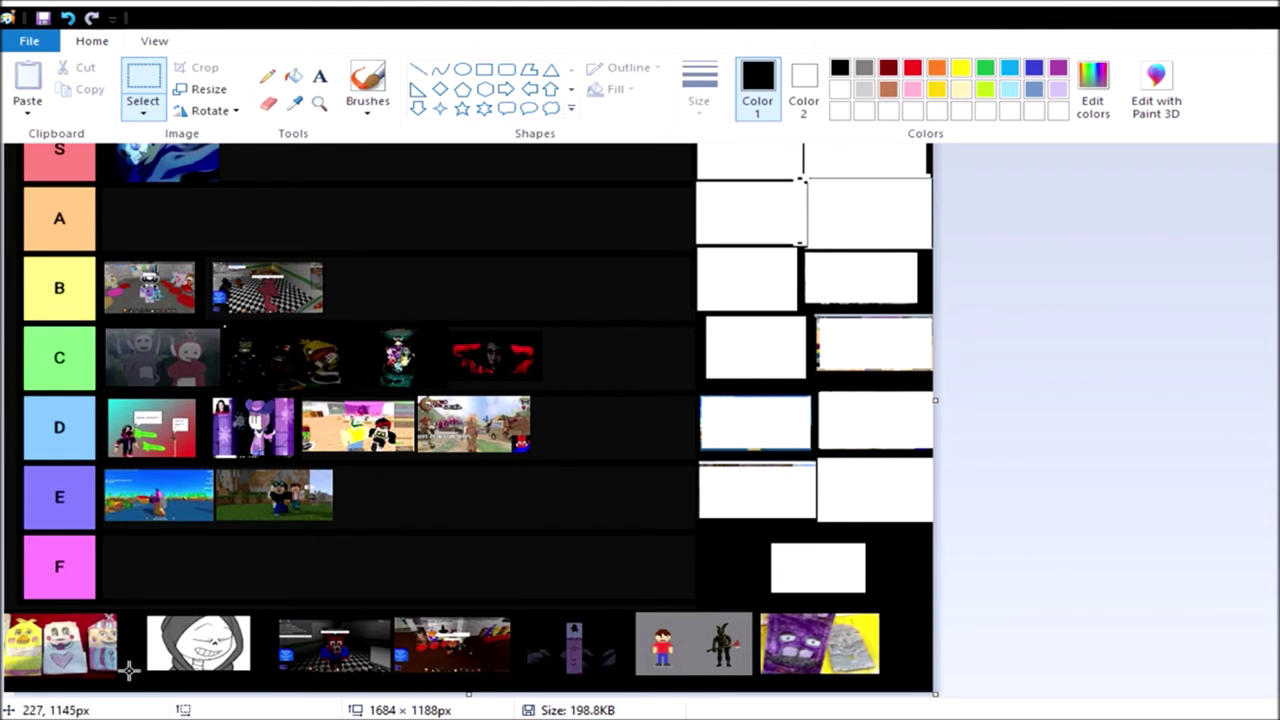
pyautogui.moveTo(124, 681); pyautogui.dragTo(4, 612)
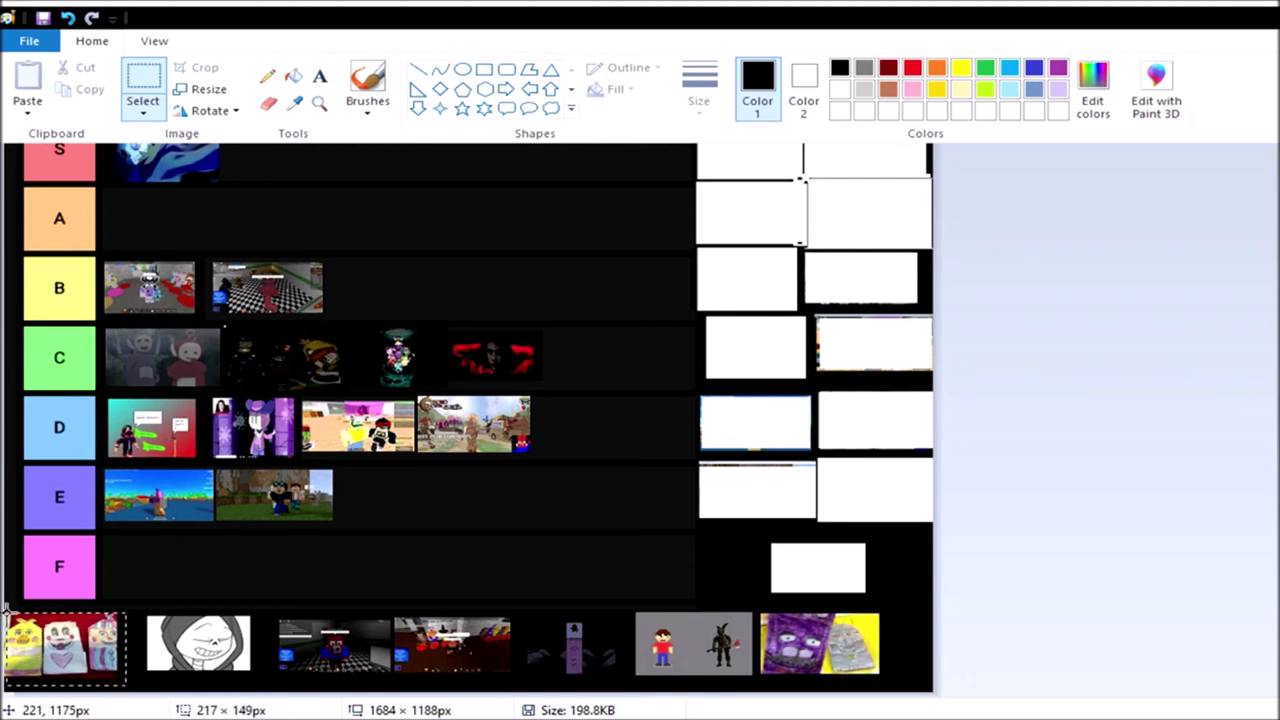
# Lift the plushies thumbnail from the bottom-left strip and carry it up toward the A row.
pyautogui.moveTo(4, 612); pyautogui.dragTo(2, 606)
pyautogui.moveTo(65, 645)
pyautogui.mouseDown()
pyautogui.moveTo(147, 634)
pyautogui.moveTo(378, 560)
pyautogui.moveTo(492, 492)
pyautogui.mouseUp()
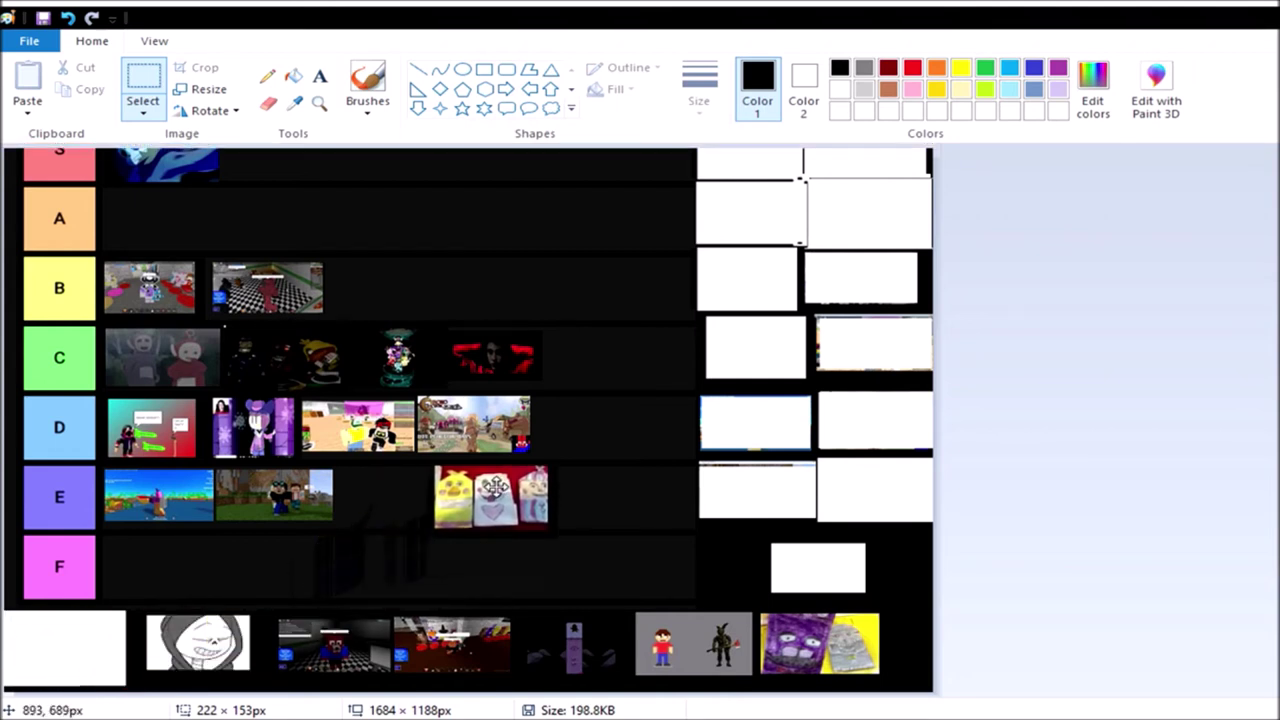
pyautogui.scroll(1, 492, 492)
pyautogui.moveTo(490, 487); pyautogui.dragTo(500, 500)
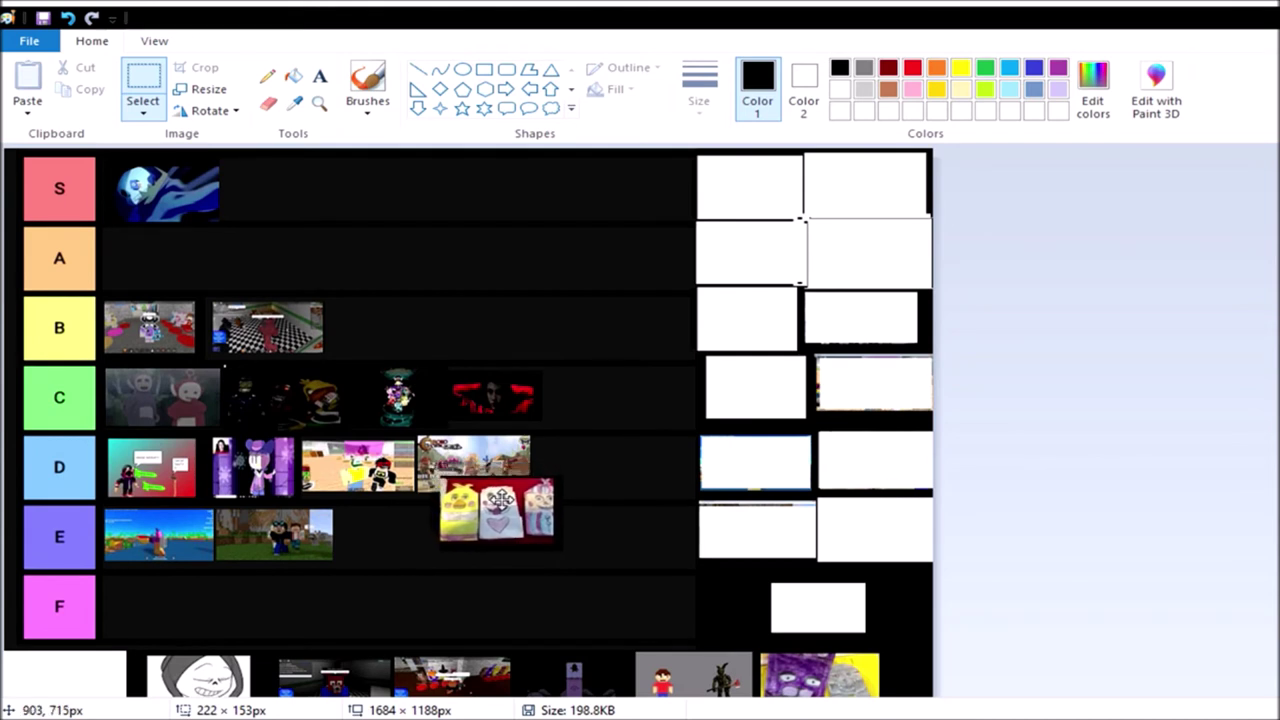
pyautogui.moveTo(500, 500); pyautogui.dragTo(603, 440)
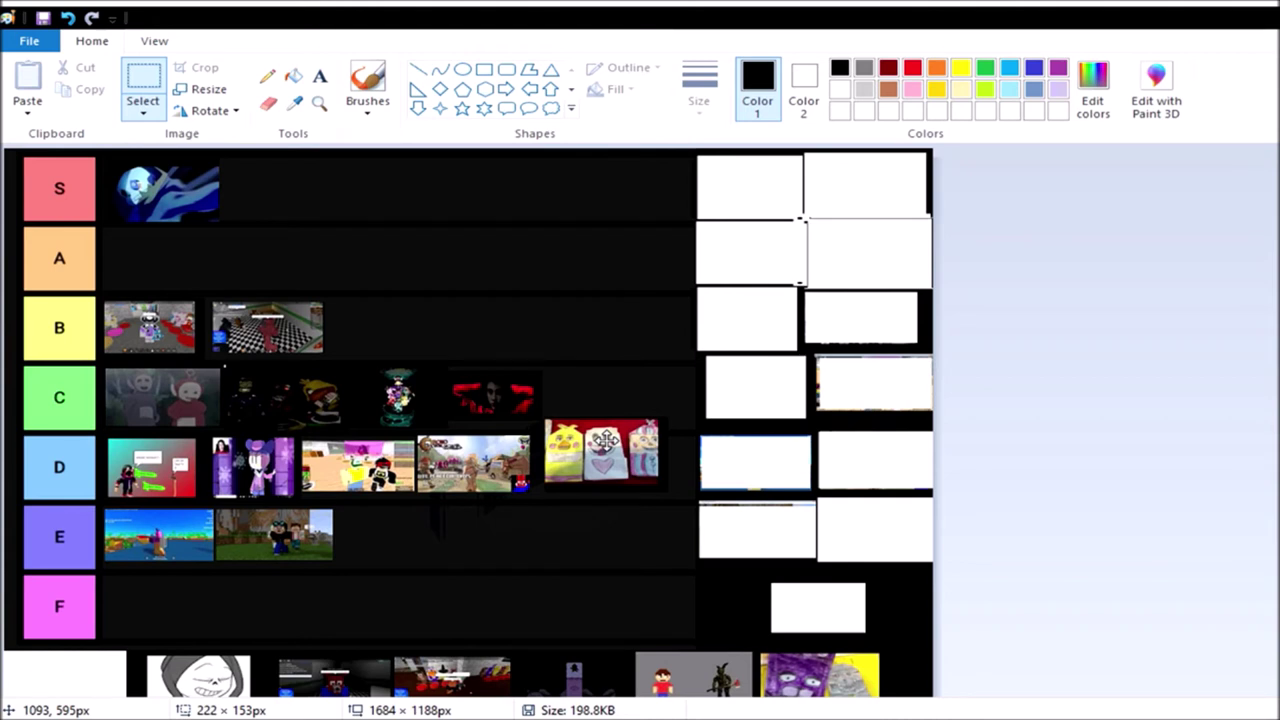
pyautogui.moveTo(603, 440); pyautogui.dragTo(338, 245)
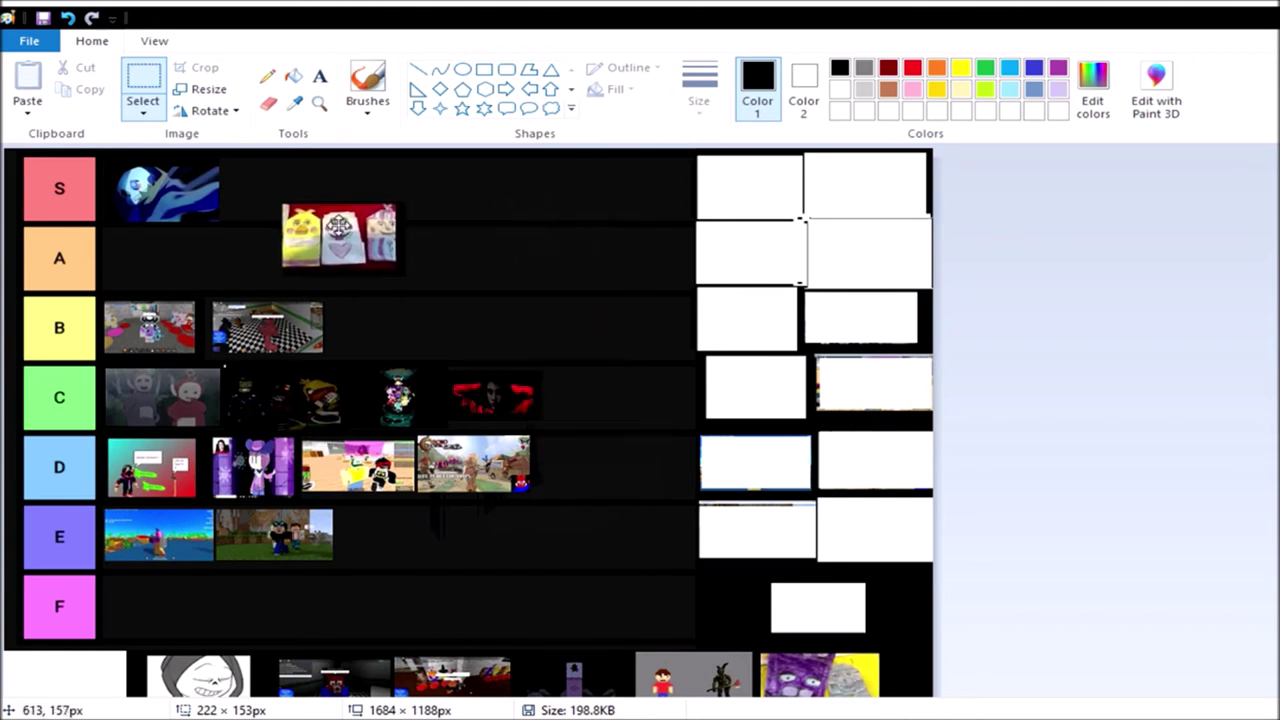
# Try the plushies thumbnail in the S row, then settle it beside the A label.
pyautogui.moveTo(338, 245); pyautogui.dragTo(322, 207)
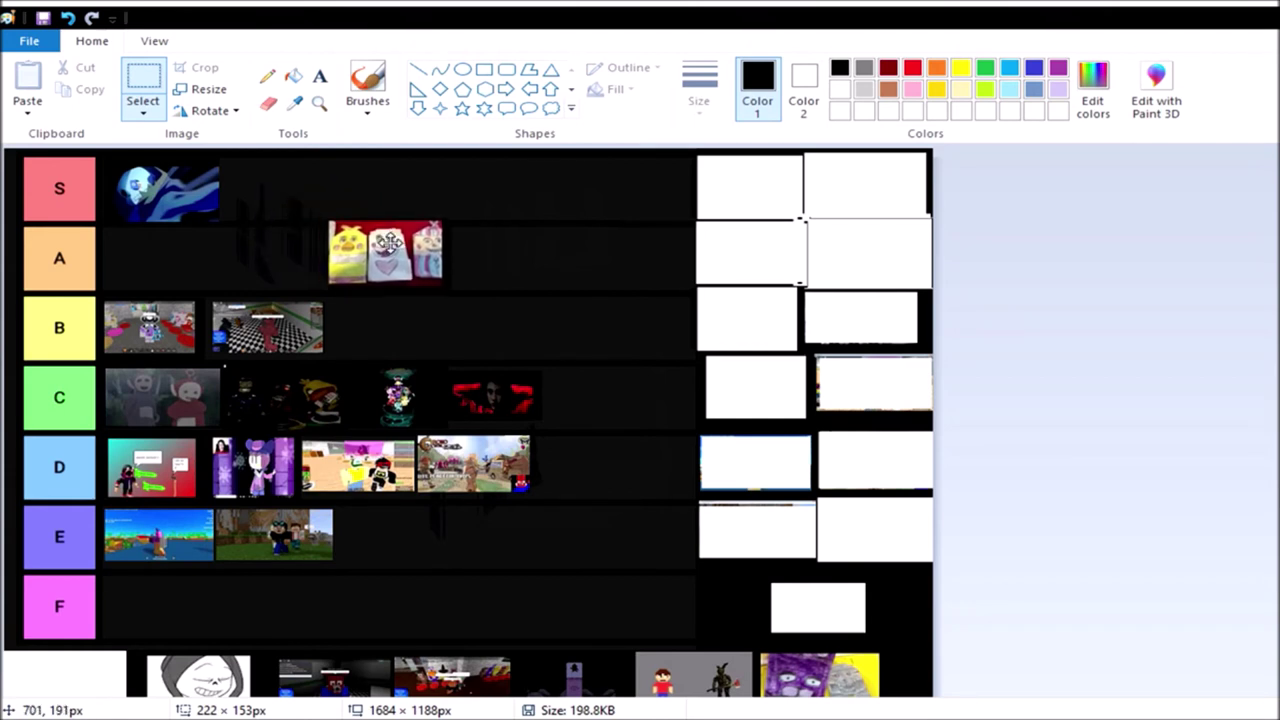
pyautogui.moveTo(322, 207); pyautogui.dragTo(285, 182)
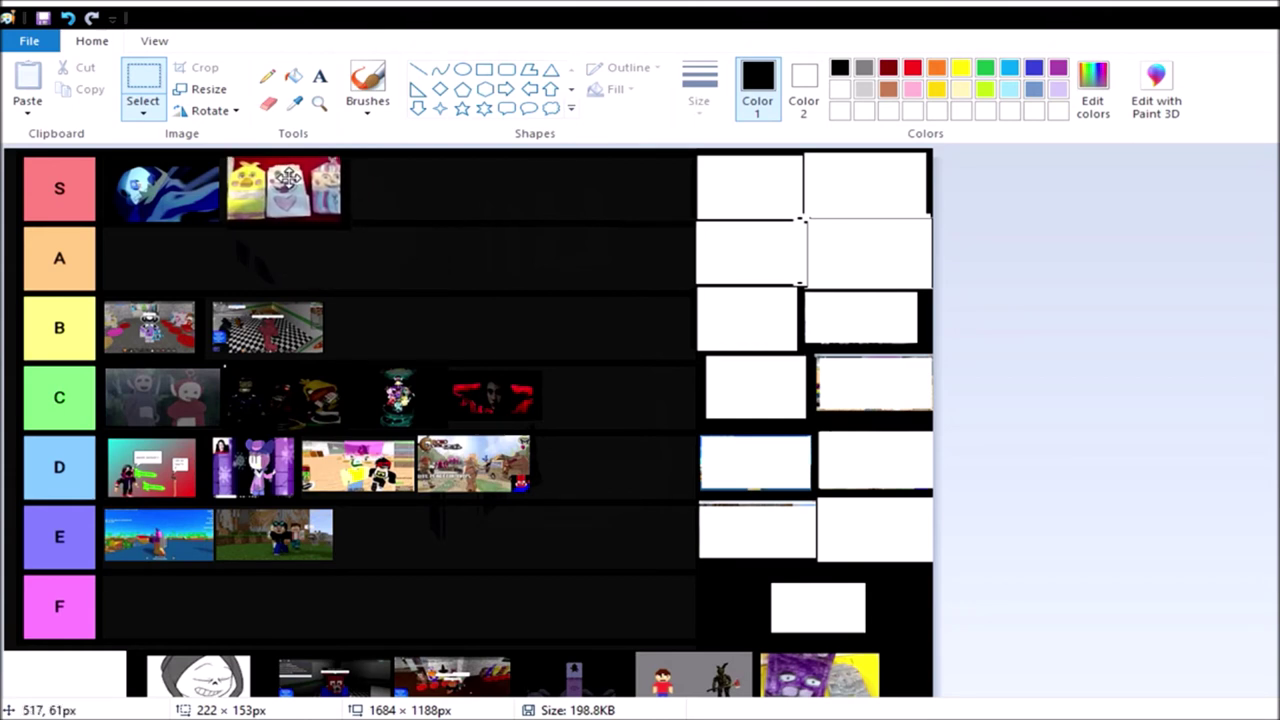
pyautogui.moveTo(285, 182); pyautogui.dragTo(293, 187)
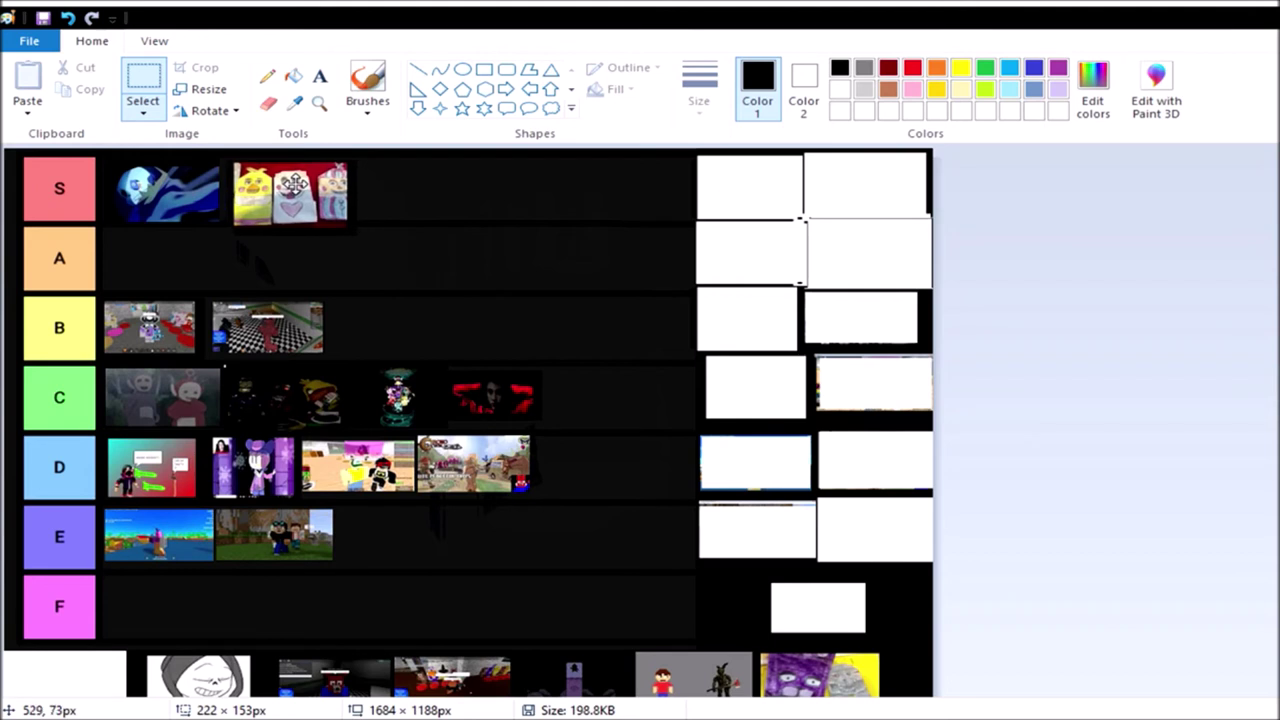
pyautogui.moveTo(293, 187); pyautogui.dragTo(297, 191)
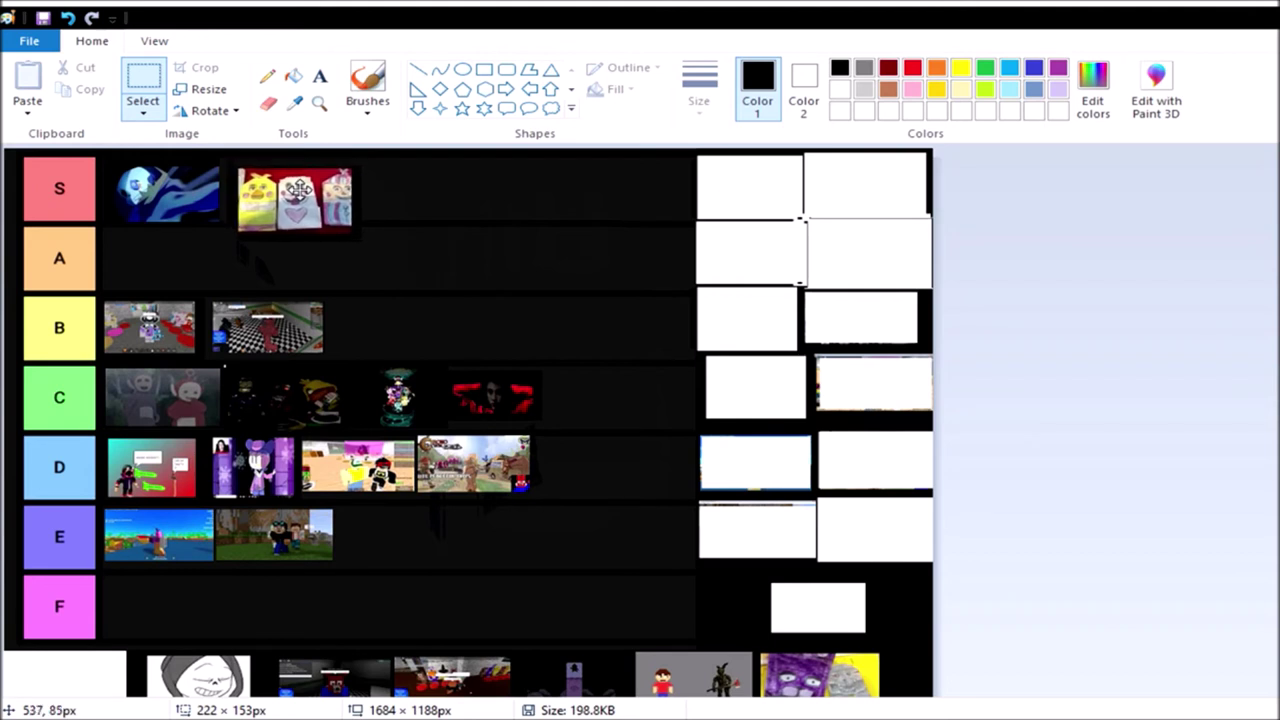
pyautogui.moveTo(297, 191); pyautogui.dragTo(288, 172)
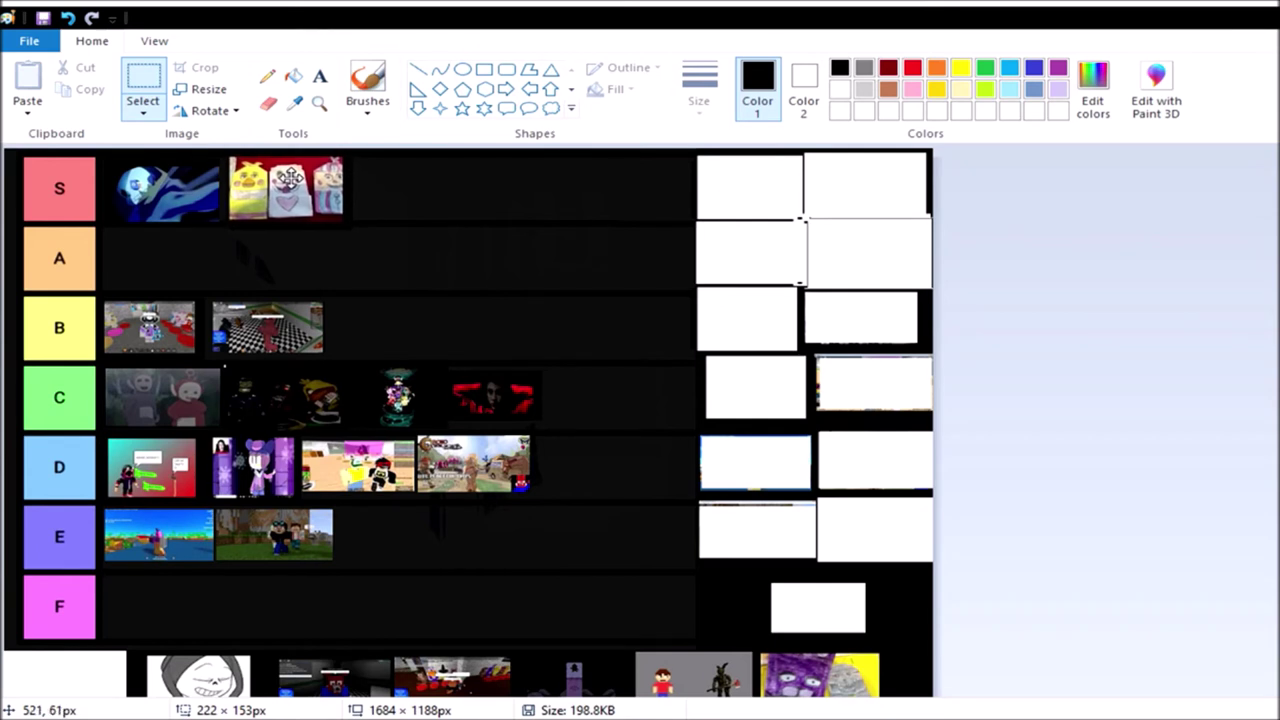
pyautogui.moveTo(288, 172); pyautogui.dragTo(284, 174)
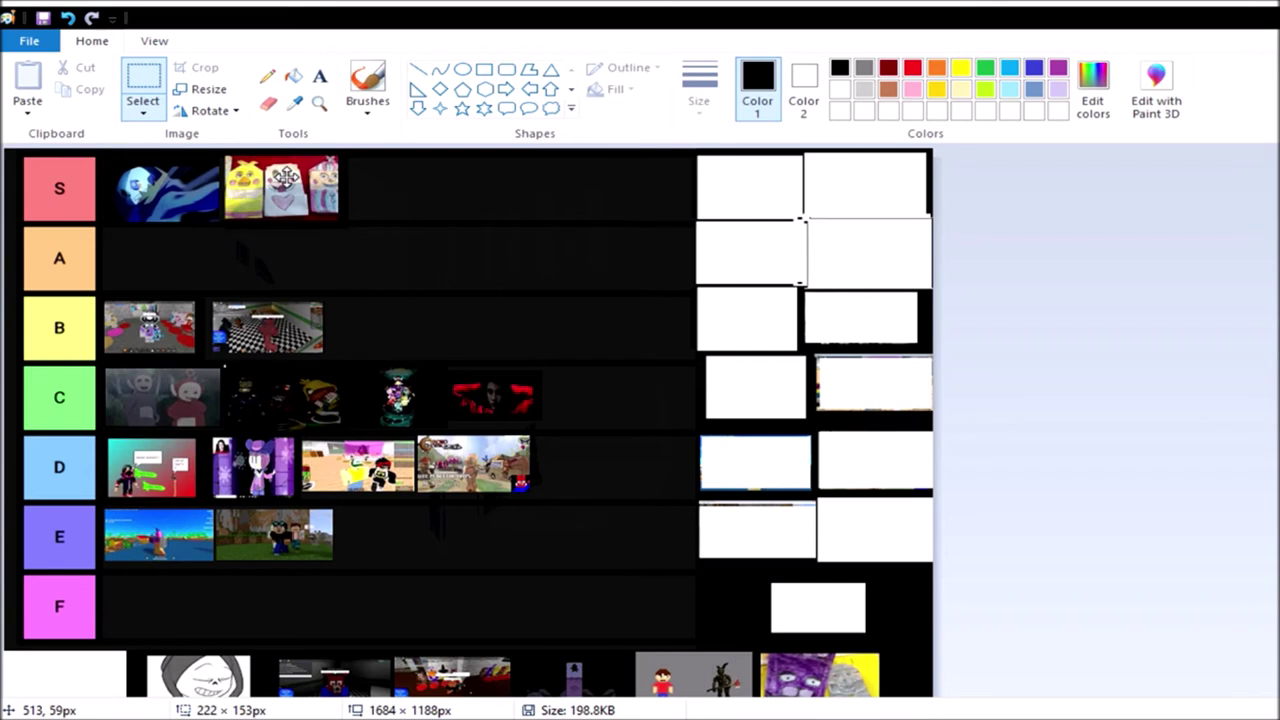
pyautogui.moveTo(284, 174); pyautogui.dragTo(296, 180)
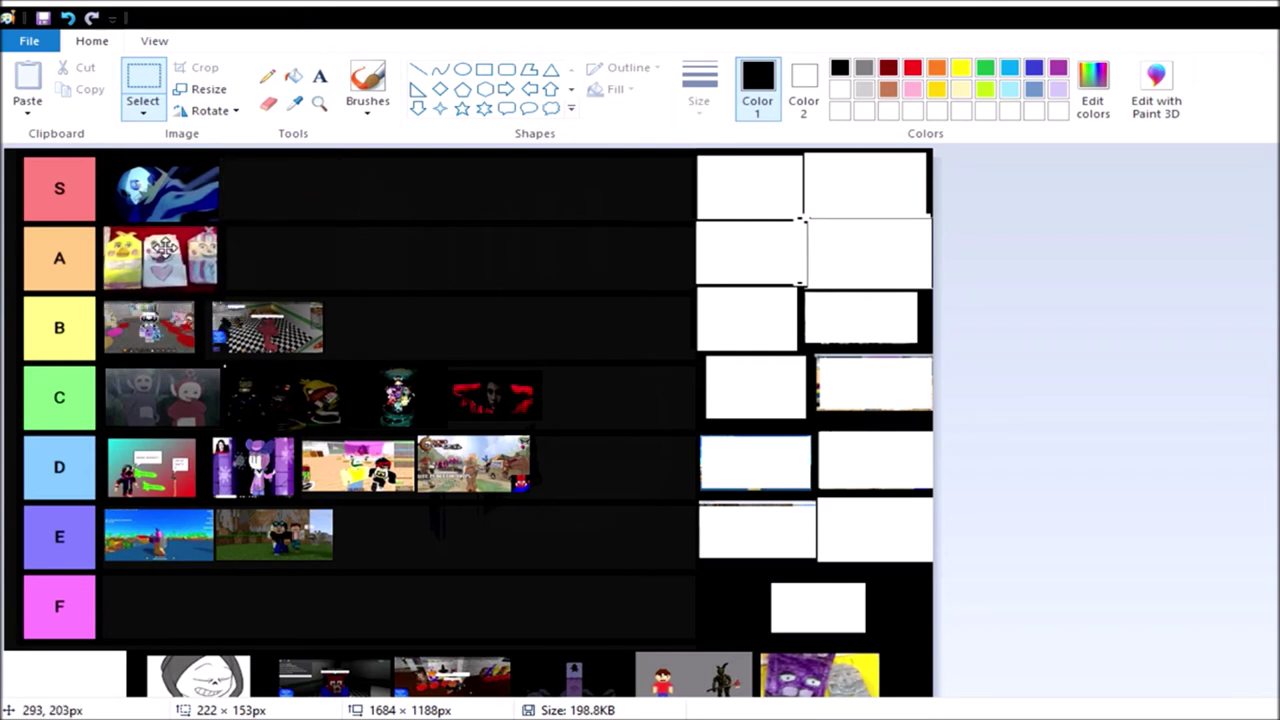
pyautogui.moveTo(296, 180); pyautogui.dragTo(160, 250)
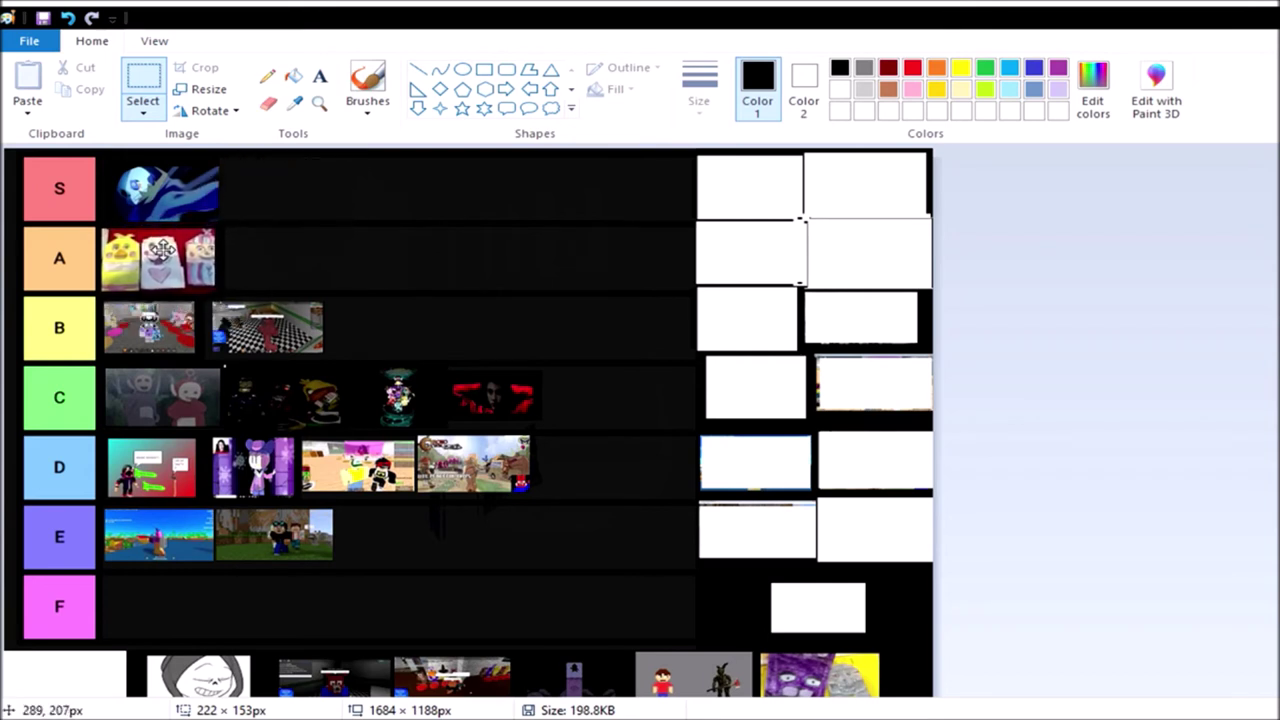
pyautogui.scroll(-1, 595, 427)
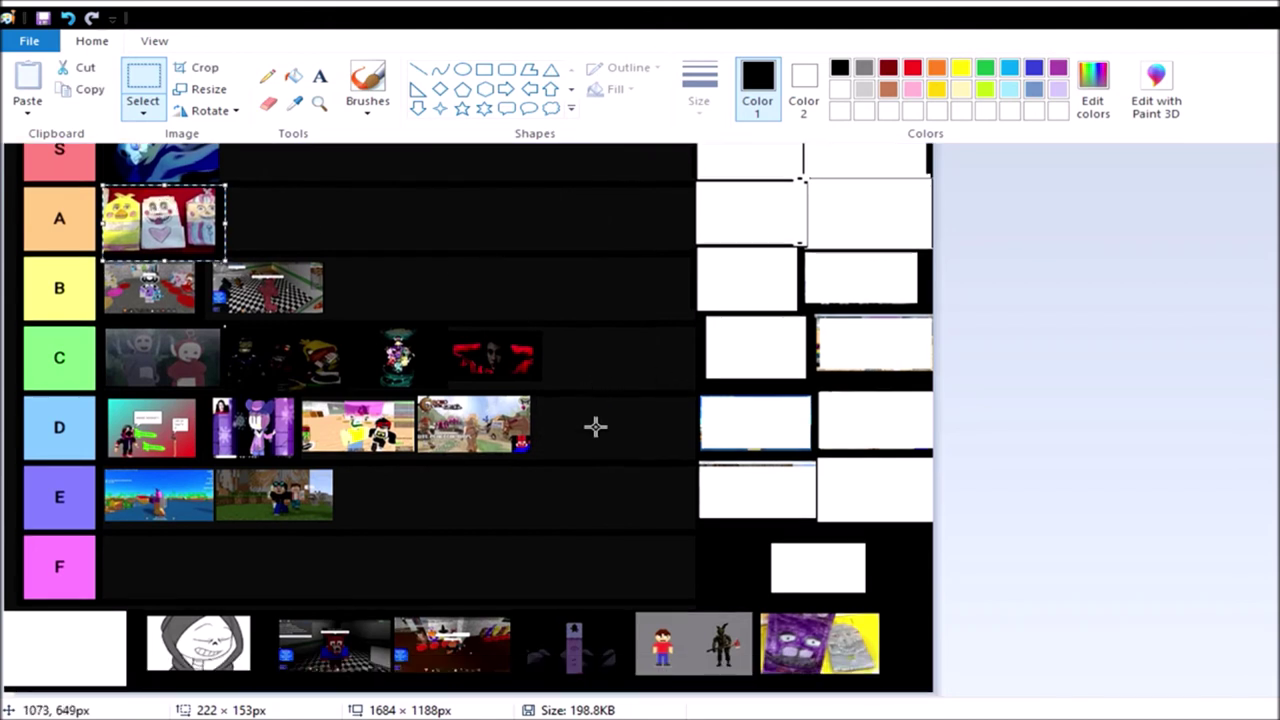
pyautogui.click(720, 560)
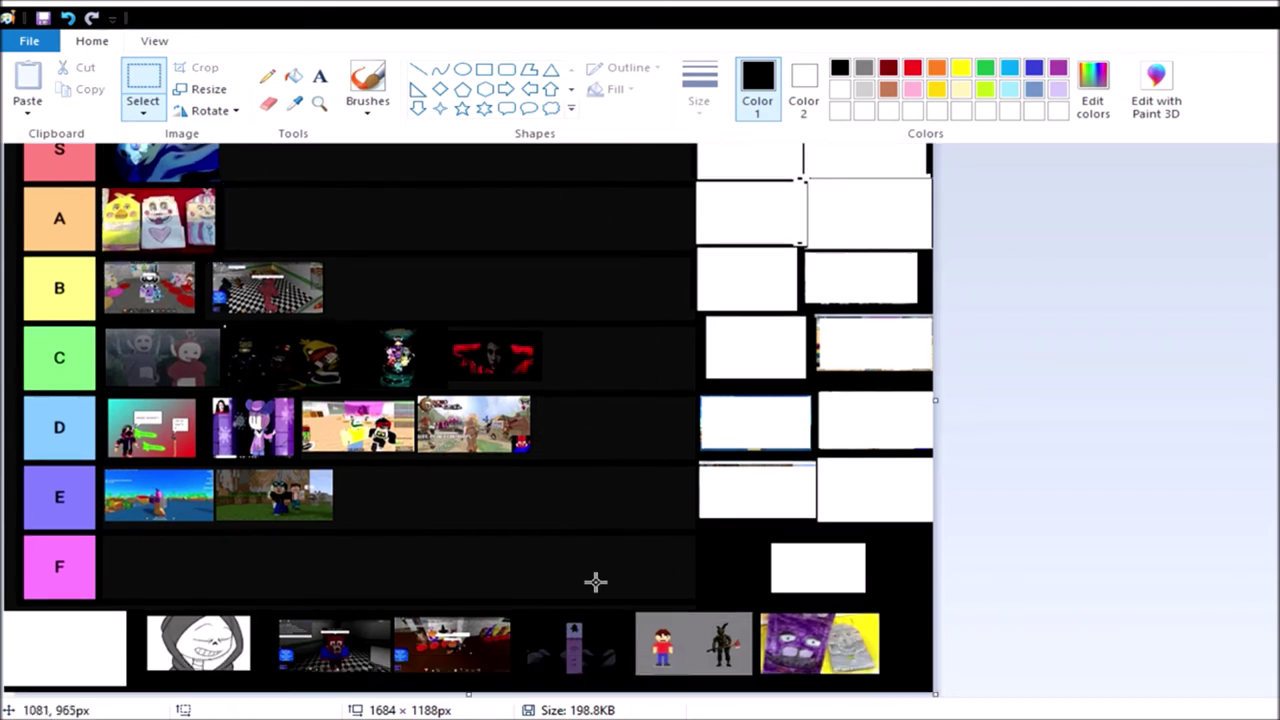
# Pull the hooded sketch out of the bottom tray and try positions in the E row.
pyautogui.moveTo(253, 678); pyautogui.dragTo(138, 612)
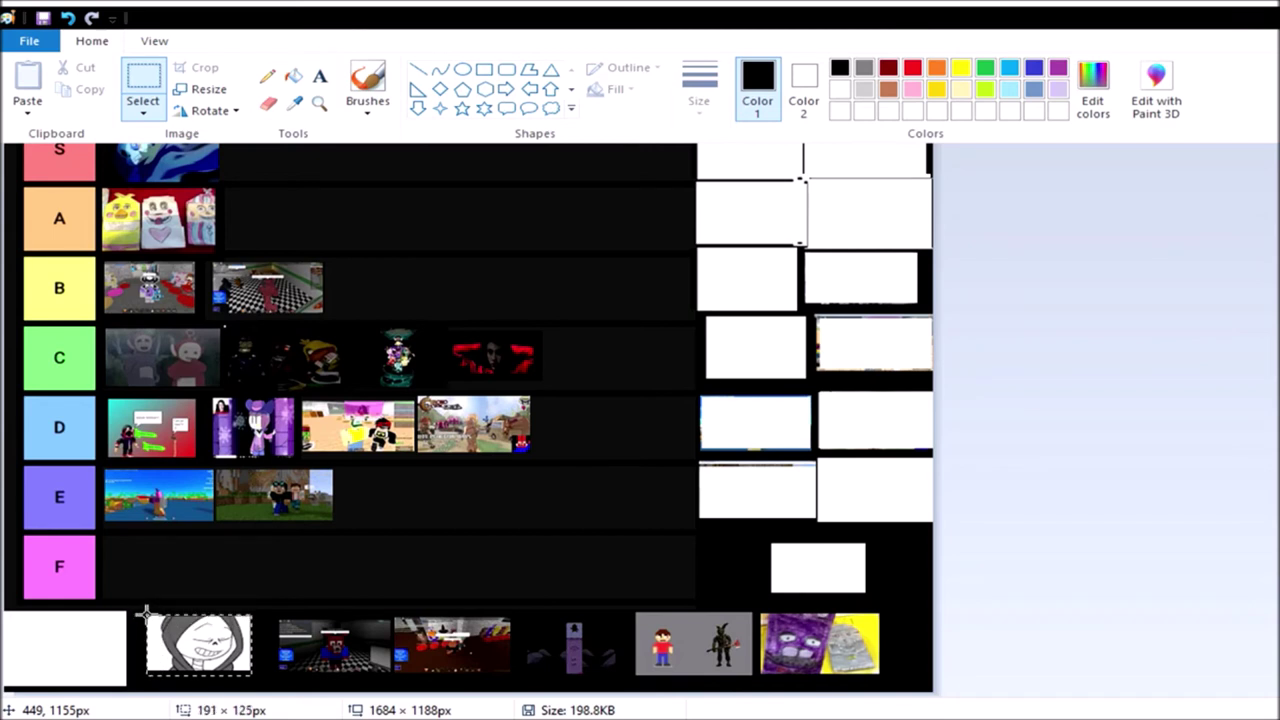
pyautogui.moveTo(198, 645)
pyautogui.mouseDown()
pyautogui.moveTo(570, 505)
pyautogui.moveTo(618, 543)
pyautogui.mouseUp()
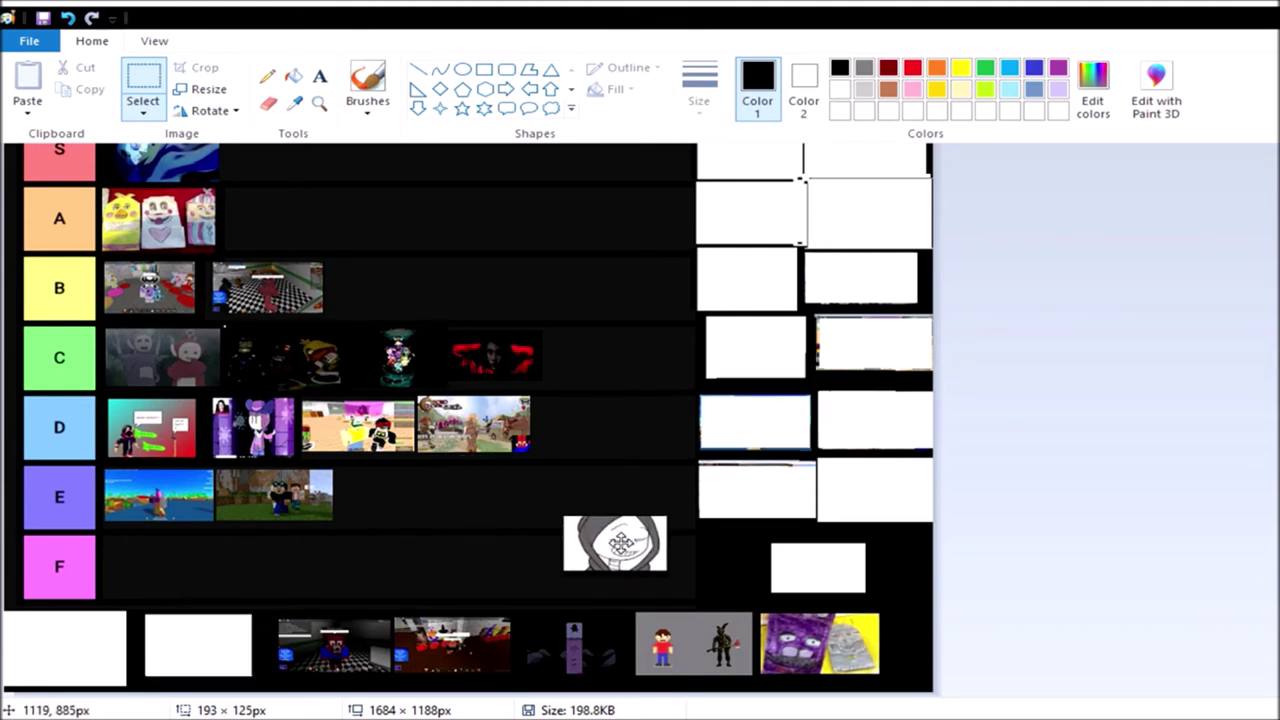
pyautogui.moveTo(618, 543)
pyautogui.mouseDown()
pyautogui.moveTo(597, 498)
pyautogui.moveTo(500, 516)
pyautogui.mouseUp()
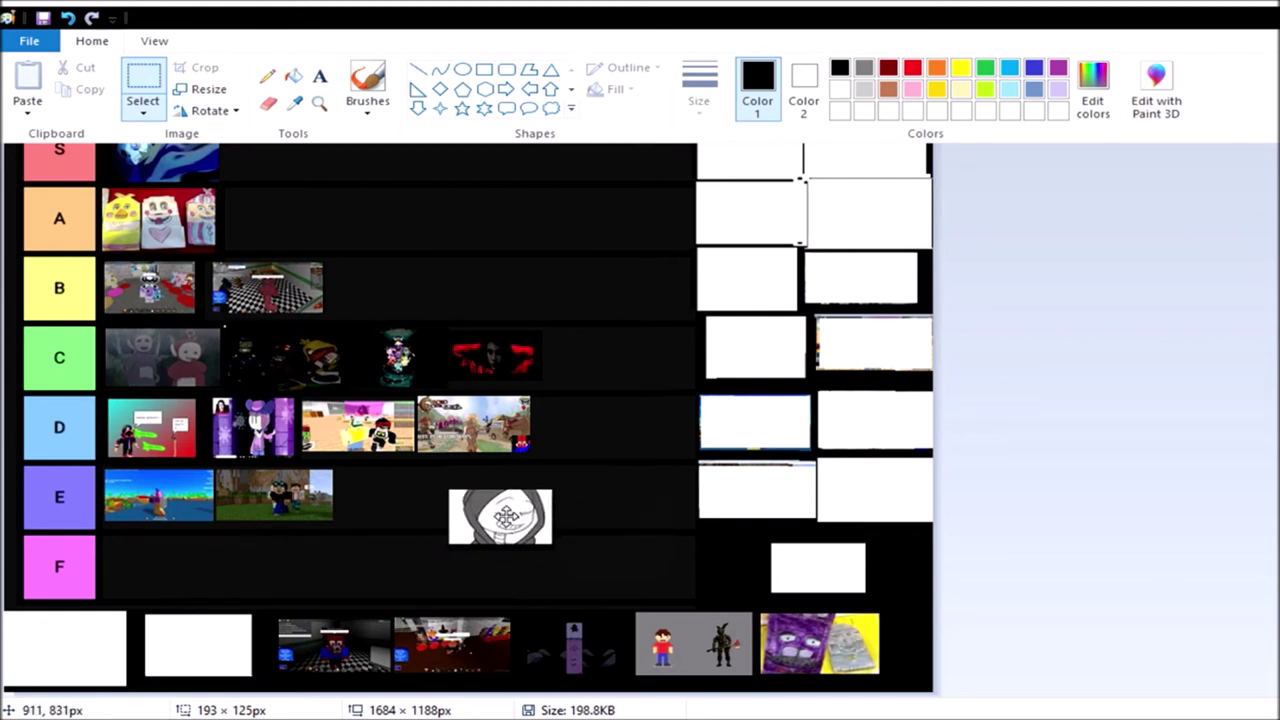
pyautogui.moveTo(505, 515); pyautogui.dragTo(516, 522)
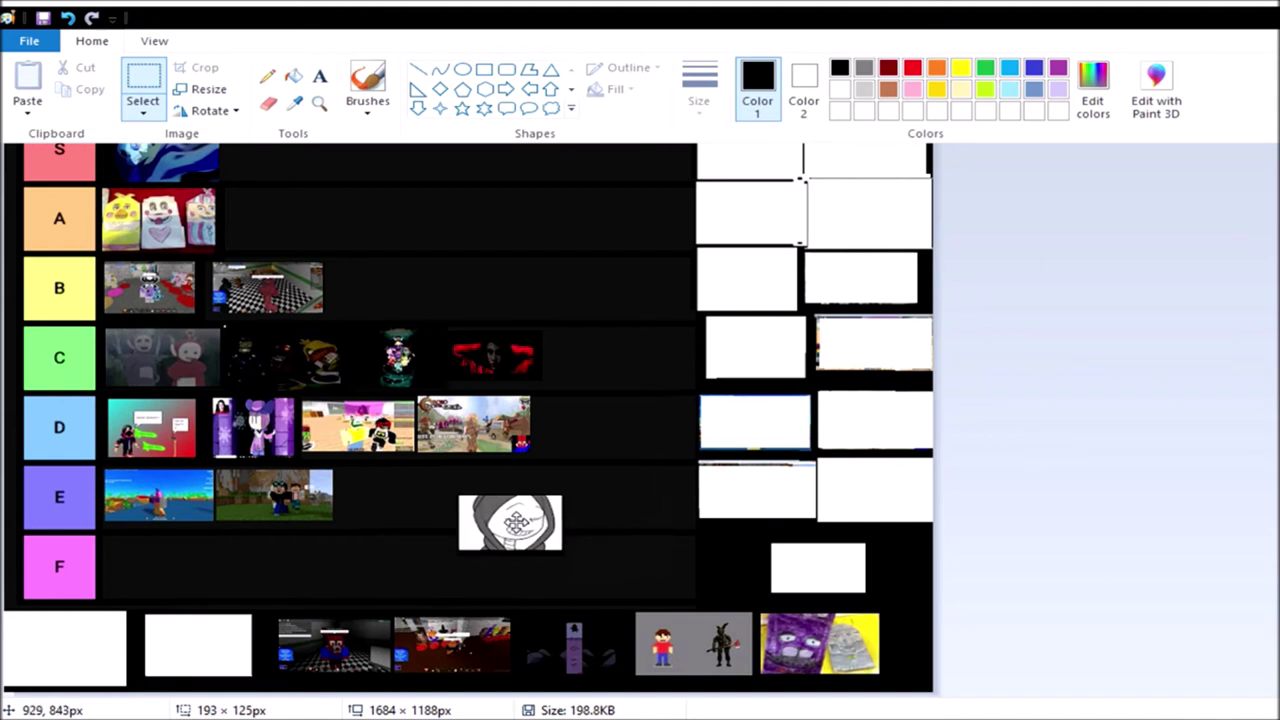
pyautogui.moveTo(516, 522)
pyautogui.mouseDown()
pyautogui.moveTo(524, 358)
pyautogui.moveTo(636, 444)
pyautogui.moveTo(422, 496)
pyautogui.mouseUp()
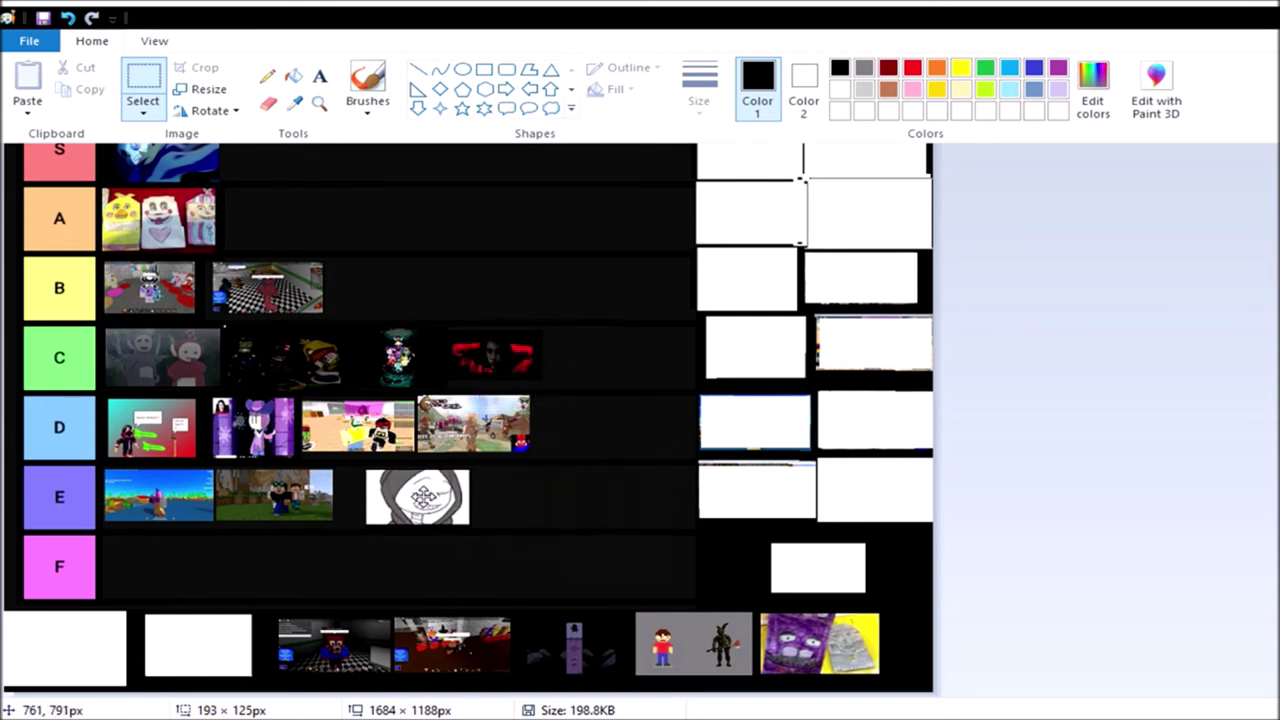
pyautogui.moveTo(422, 496); pyautogui.dragTo(405, 495)
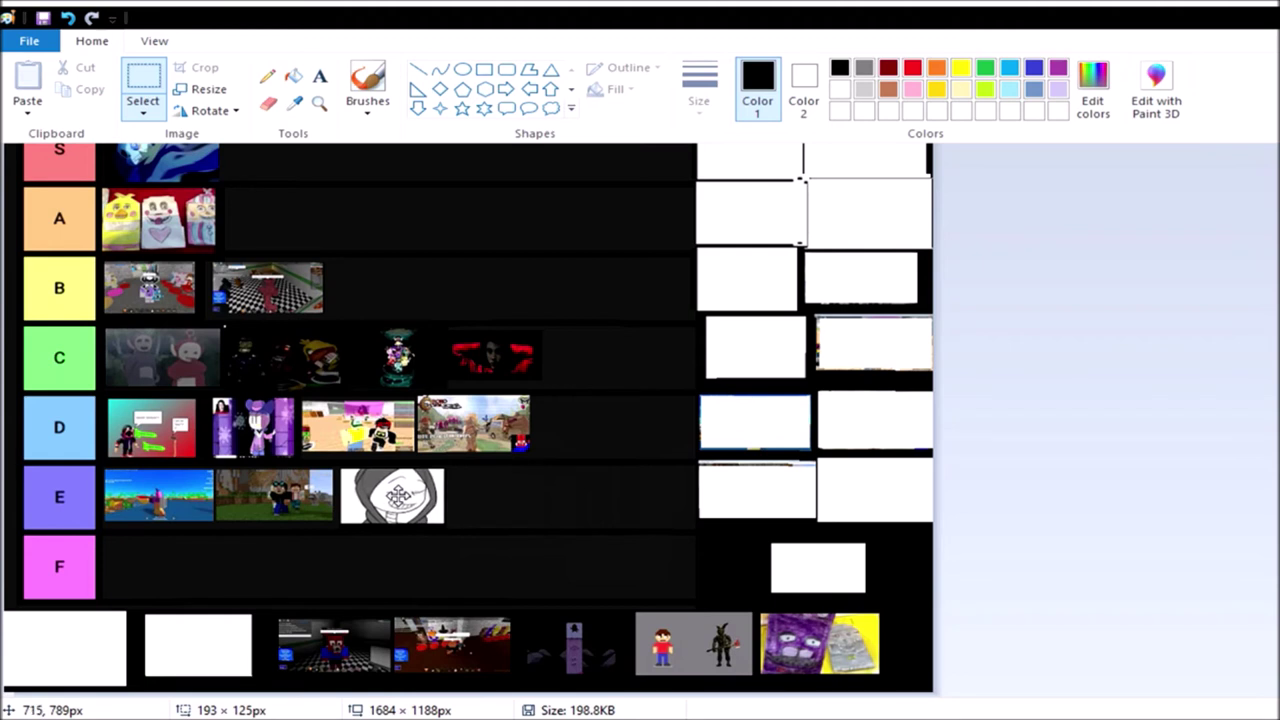
pyautogui.moveTo(405, 495)
pyautogui.mouseDown()
pyautogui.moveTo(452, 507)
pyautogui.moveTo(405, 495)
pyautogui.mouseUp()
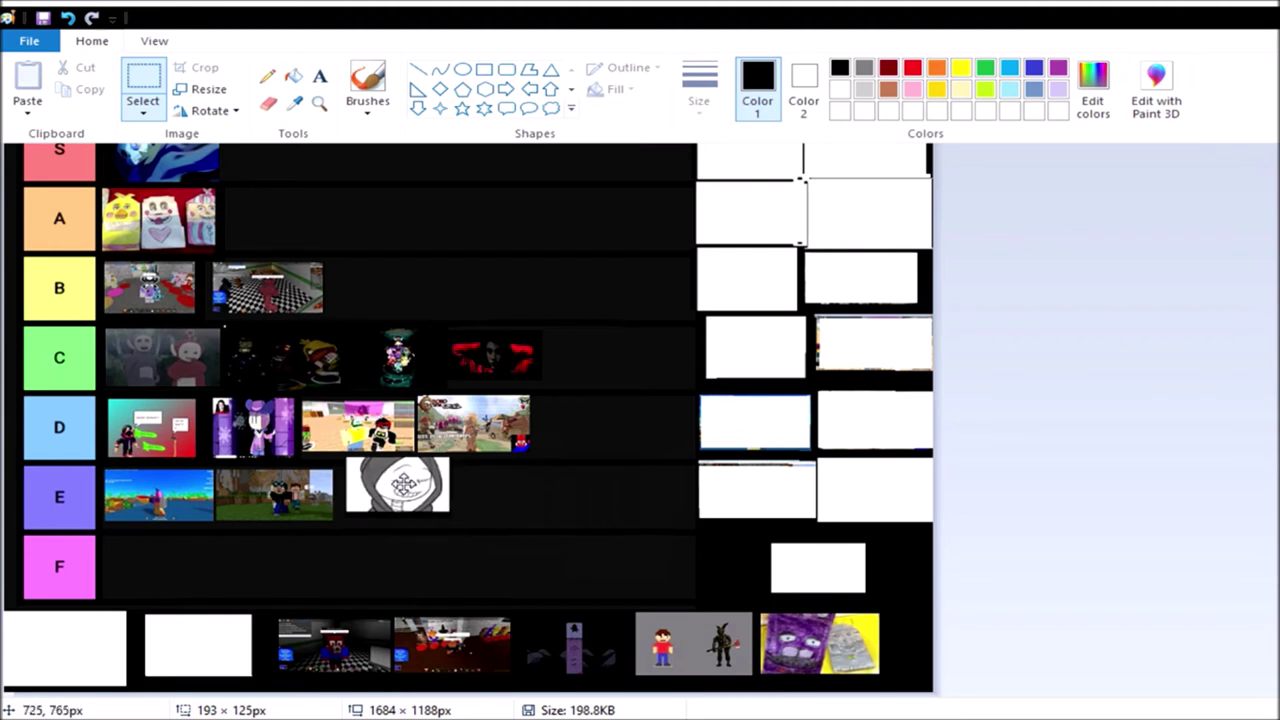
pyautogui.moveTo(405, 495); pyautogui.dragTo(406, 498)
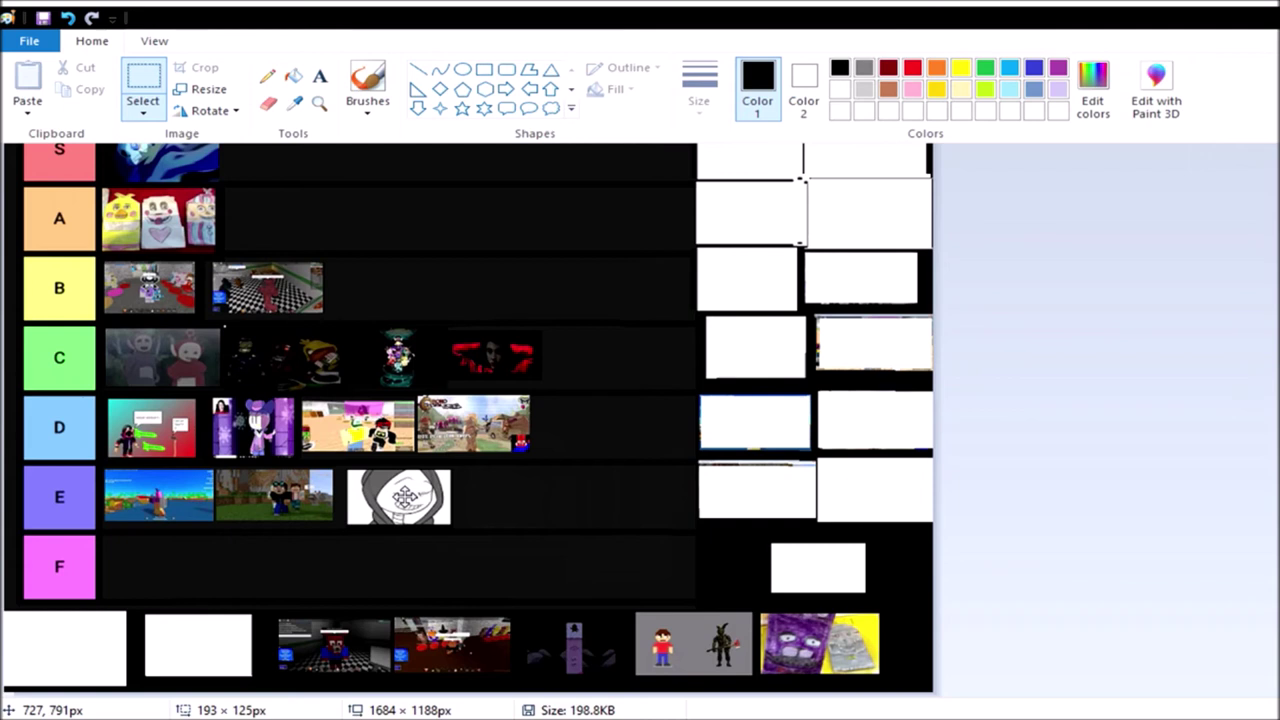
pyautogui.moveTo(405, 497); pyautogui.dragTo(418, 515)
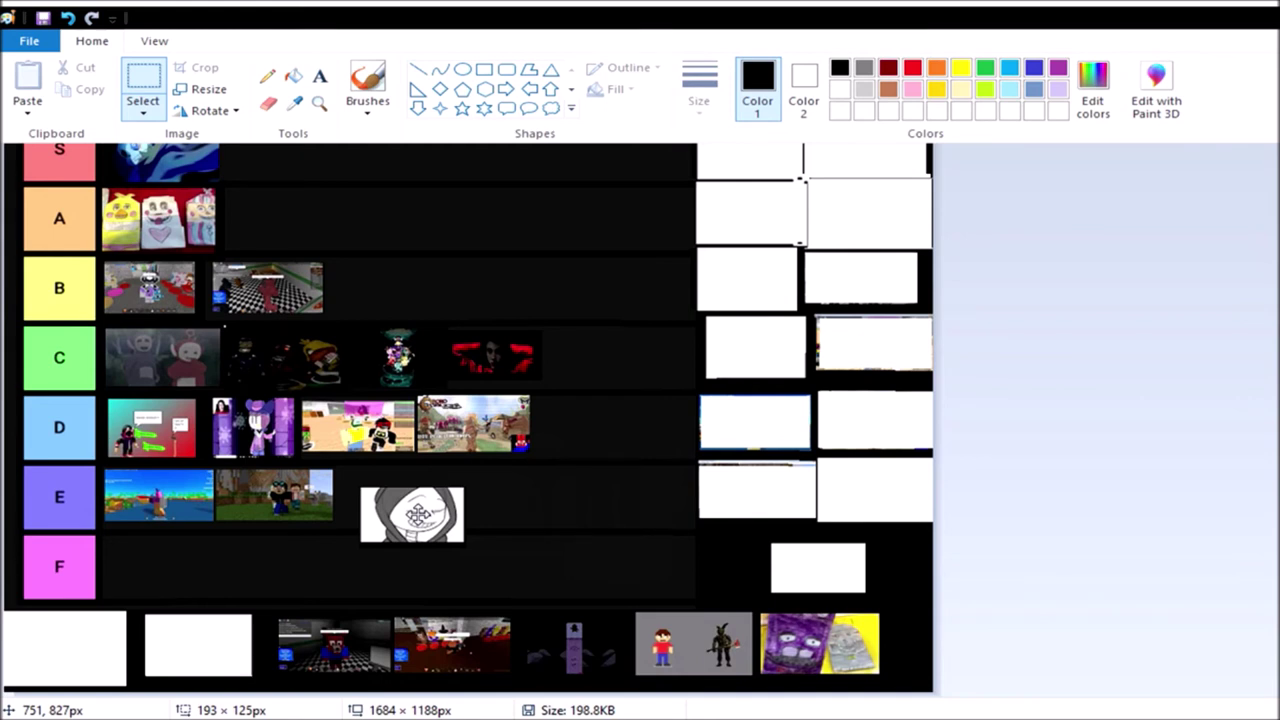
# Drop the hooded sketch into the A row, then undo that placement.
pyautogui.moveTo(412, 514)
pyautogui.mouseDown()
pyautogui.moveTo(318, 258)
pyautogui.moveTo(278, 212)
pyautogui.mouseUp()
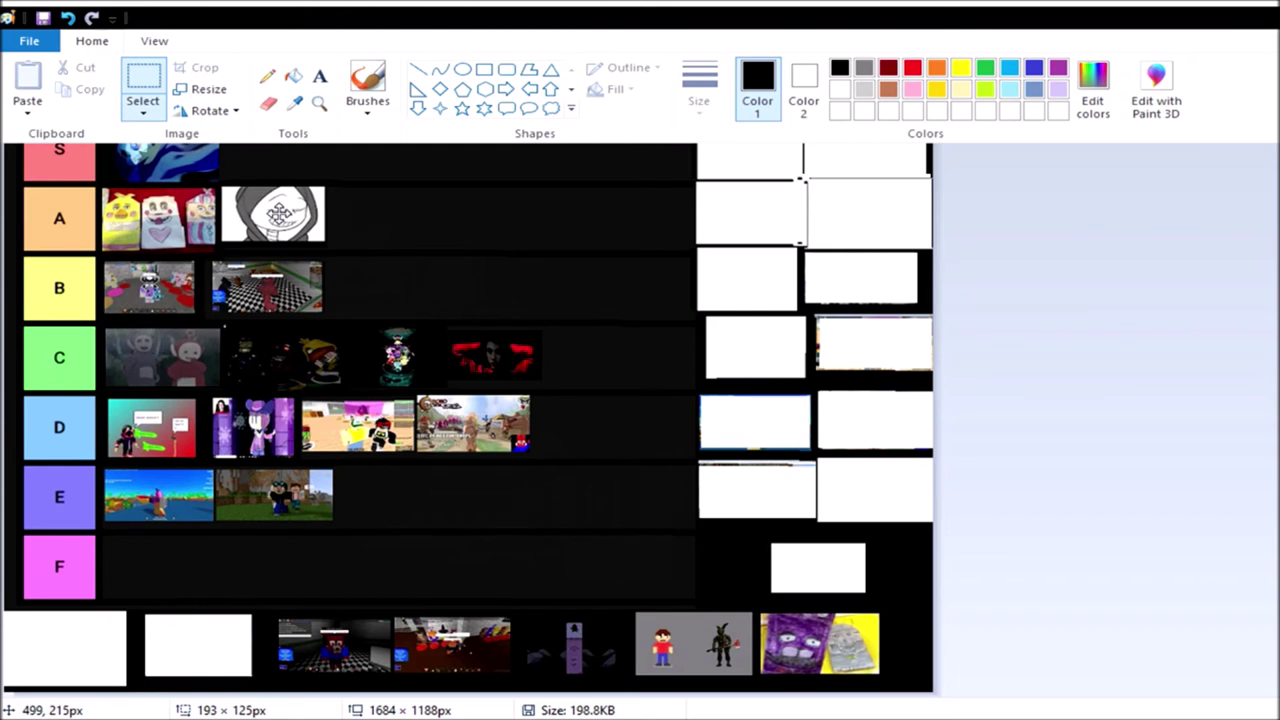
pyautogui.moveTo(278, 212); pyautogui.dragTo(278, 214)
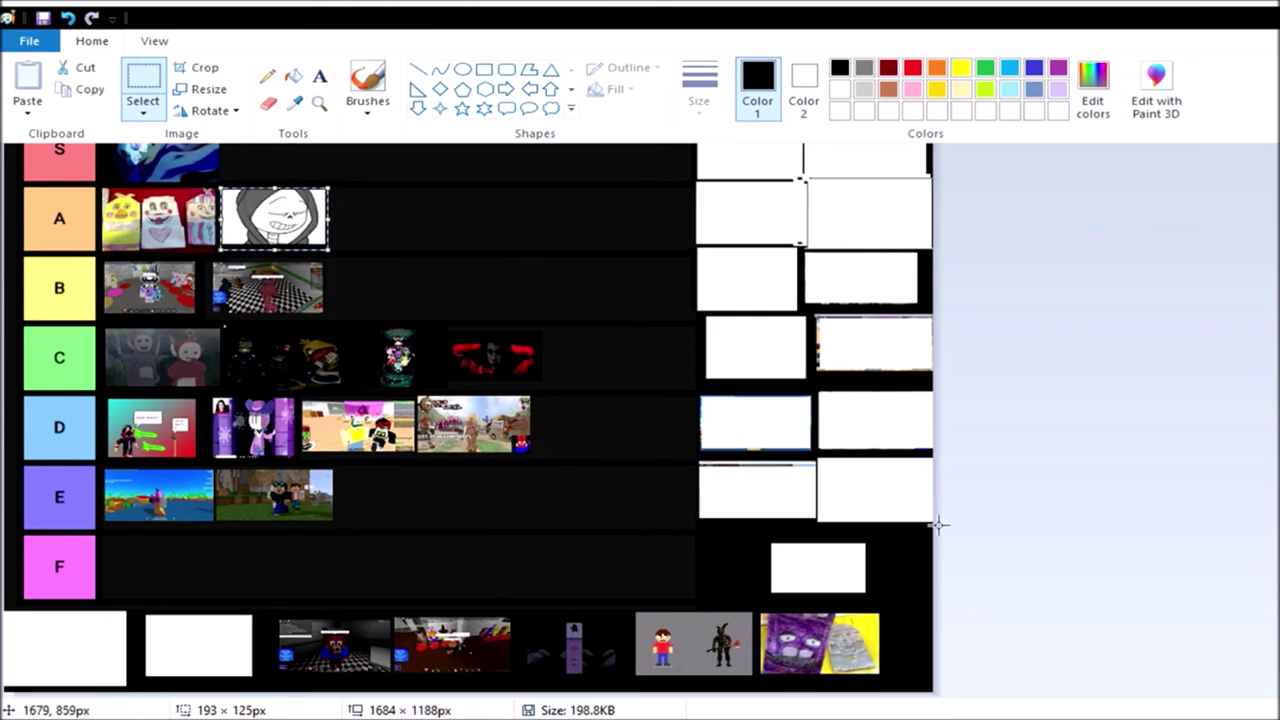
pyautogui.click(909, 560)
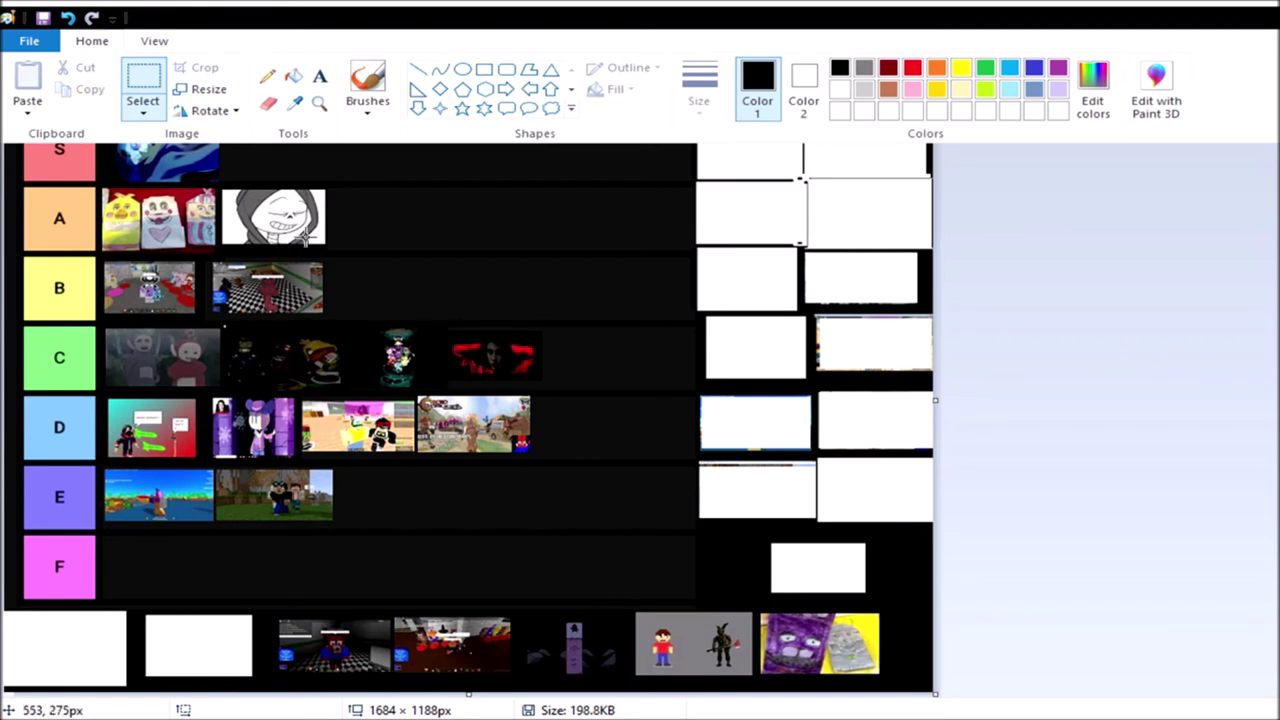
pyautogui.moveTo(330, 247); pyautogui.dragTo(215, 187)
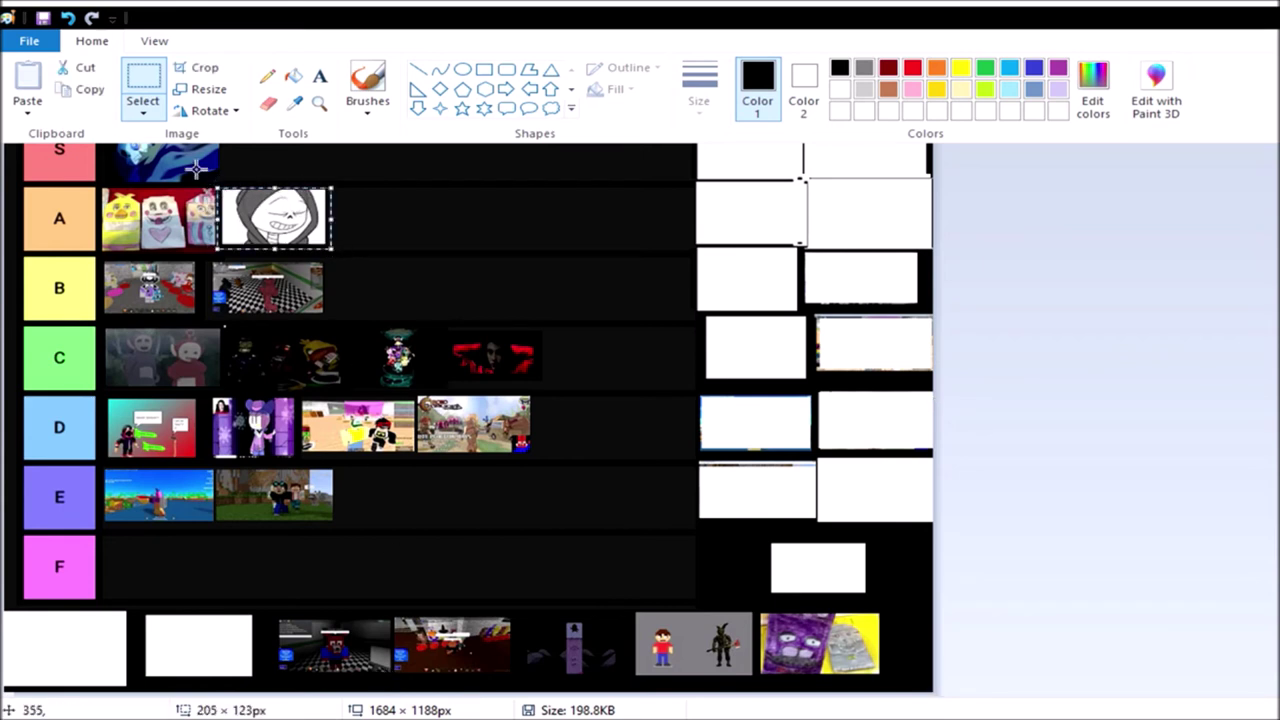
pyautogui.click(67, 18)
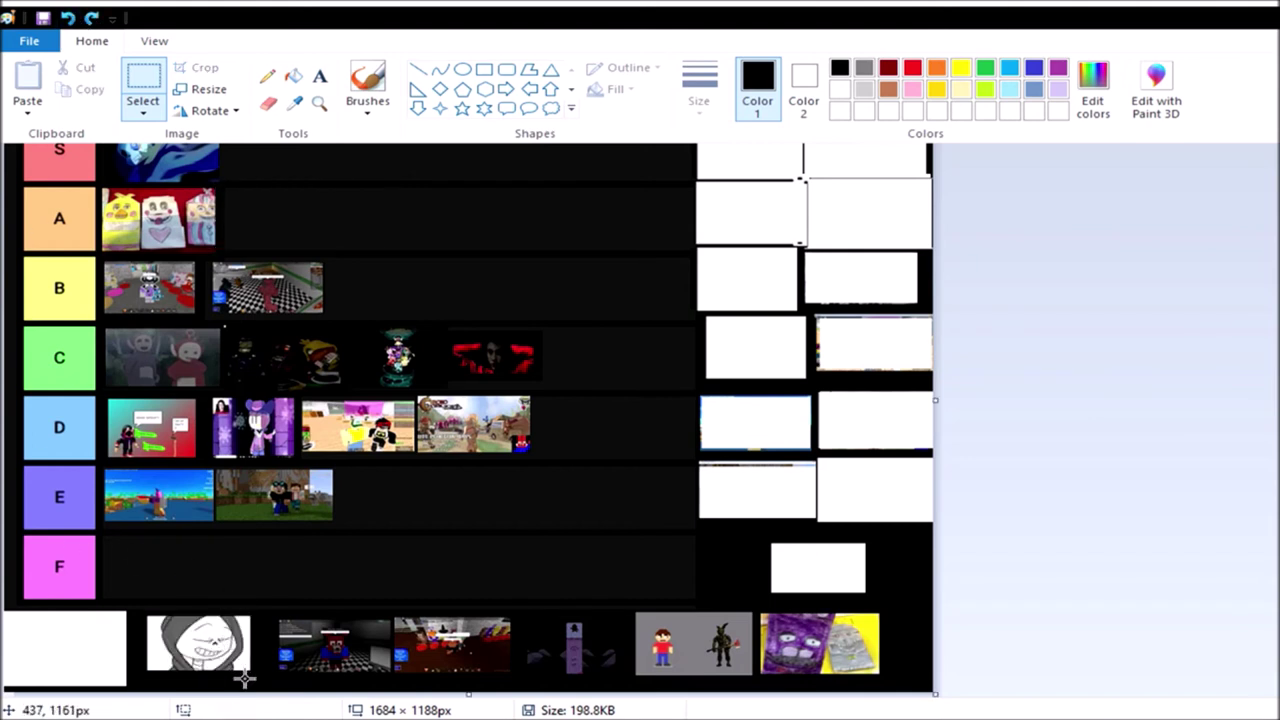
# Move the hooded sketch from the tray into the S row beside the blue swirl.
pyautogui.moveTo(258, 683); pyautogui.dragTo(147, 607)
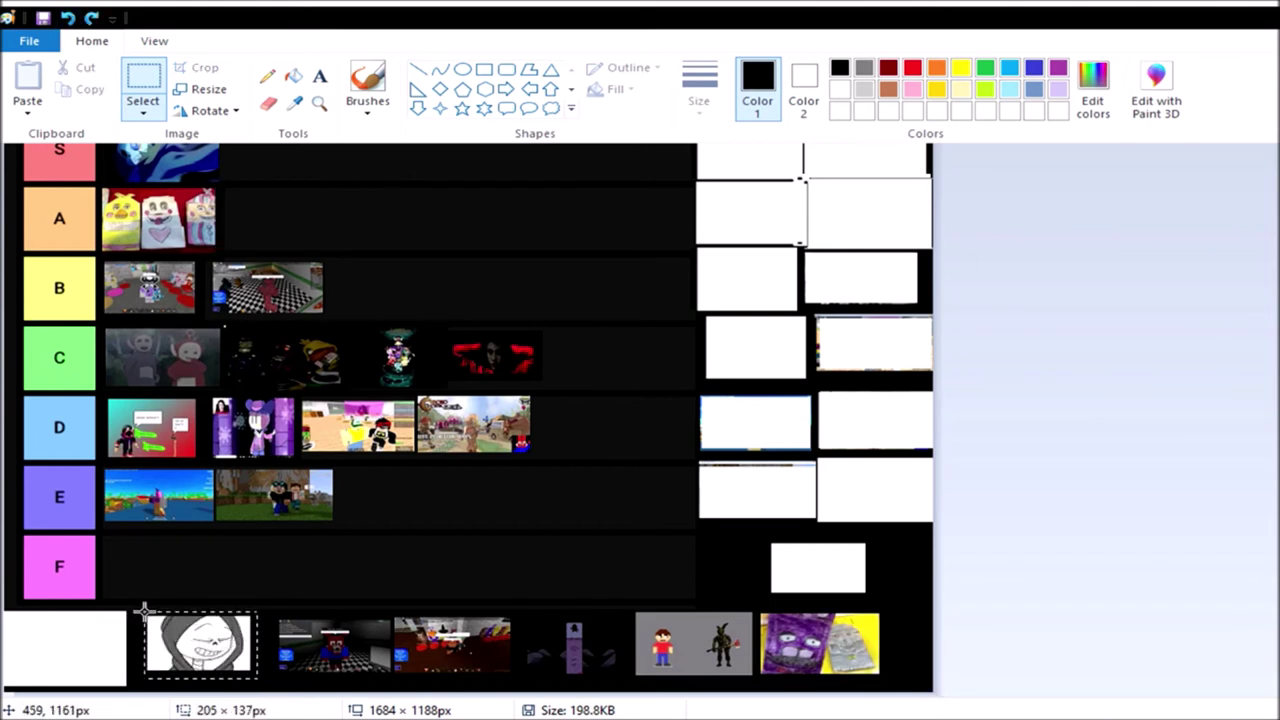
pyautogui.moveTo(198, 645); pyautogui.dragTo(283, 160)
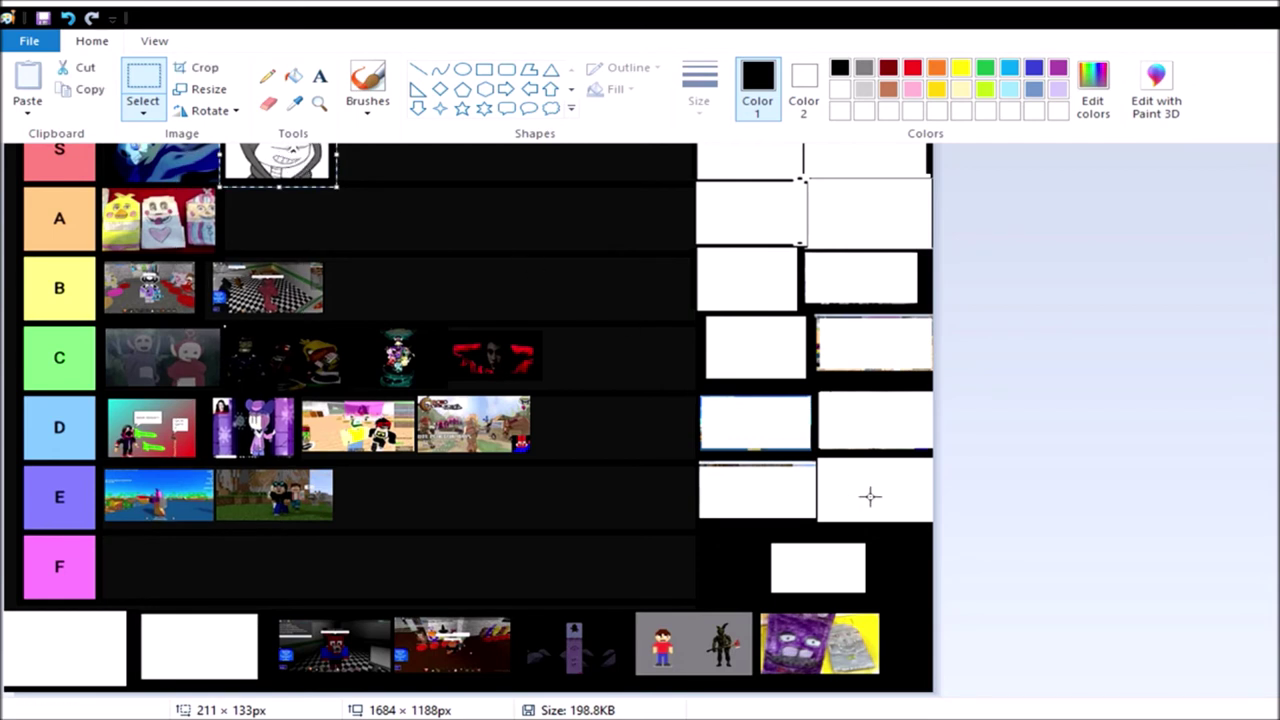
pyautogui.click(910, 545)
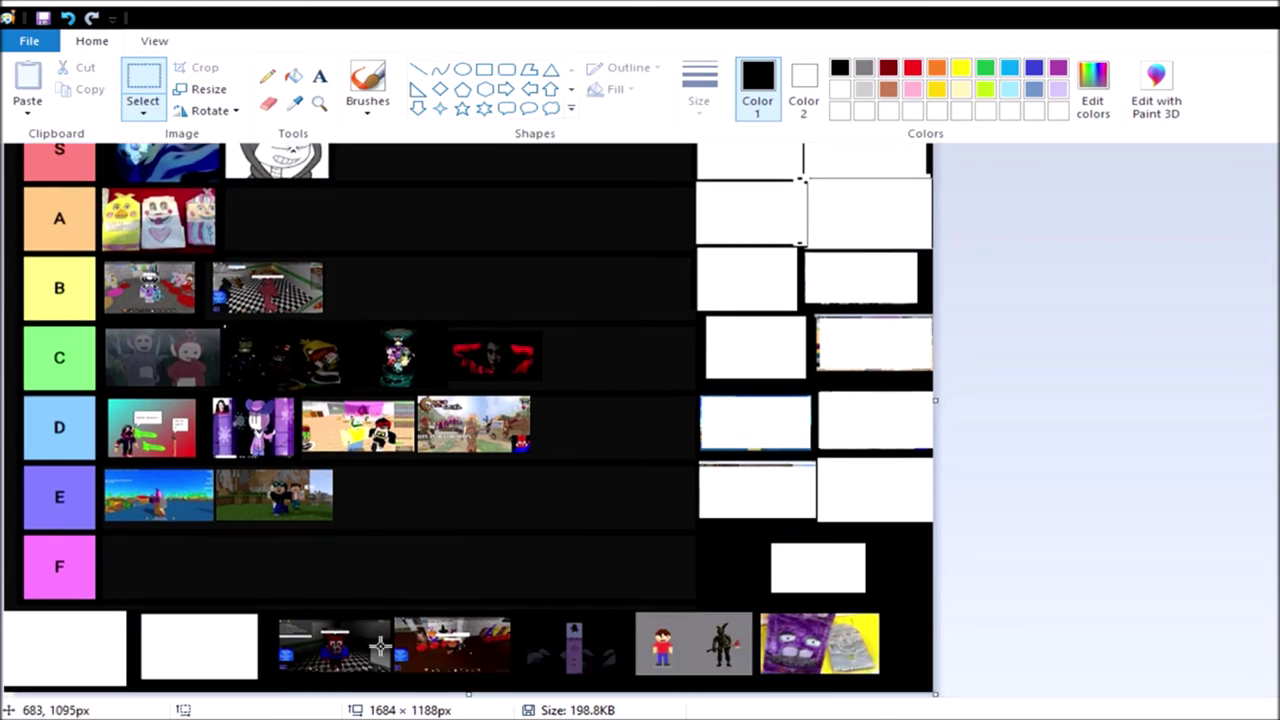
pyautogui.moveTo(378, 650)
pyautogui.mouseDown()
pyautogui.moveTo(388, 668)
pyautogui.moveTo(276, 618)
pyautogui.mouseUp()
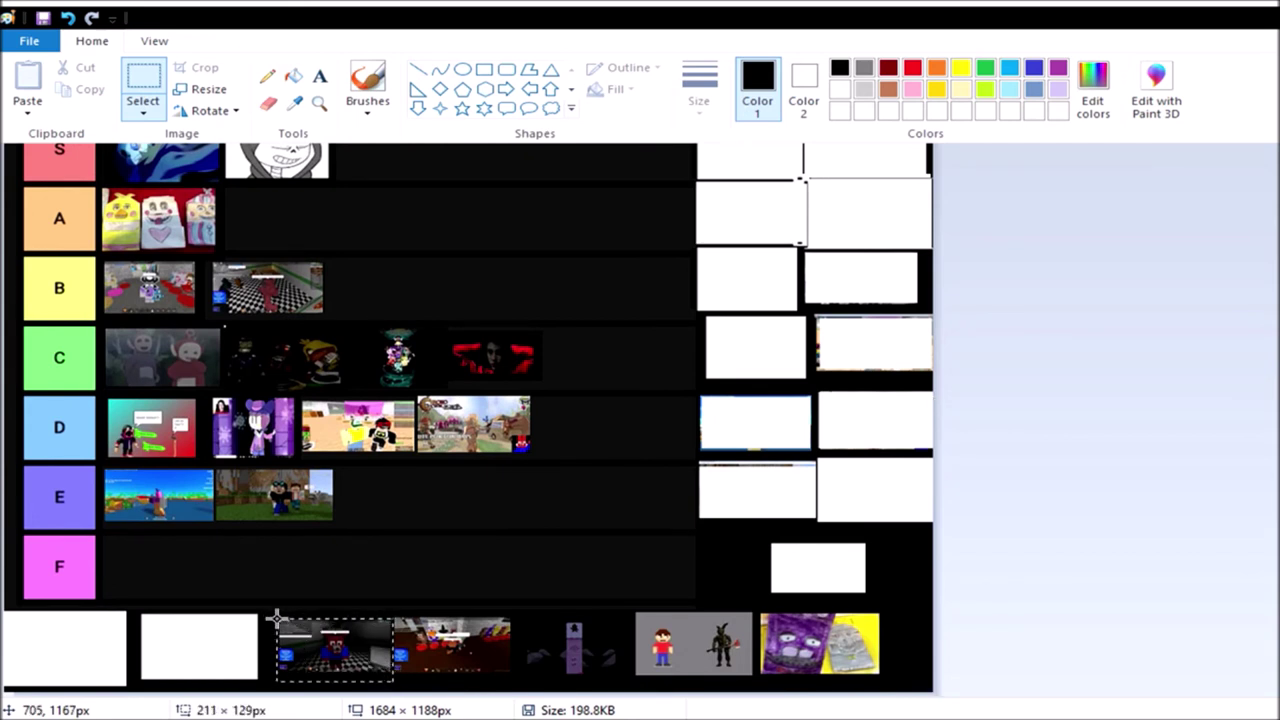
# Move the dark checkered-floor room thumbnail to the right end of the D row, its fifth entry.
pyautogui.moveTo(276, 618); pyautogui.dragTo(271, 612)
pyautogui.moveTo(330, 655)
pyautogui.mouseDown()
pyautogui.moveTo(470, 540)
pyautogui.moveTo(488, 556)
pyautogui.mouseUp()
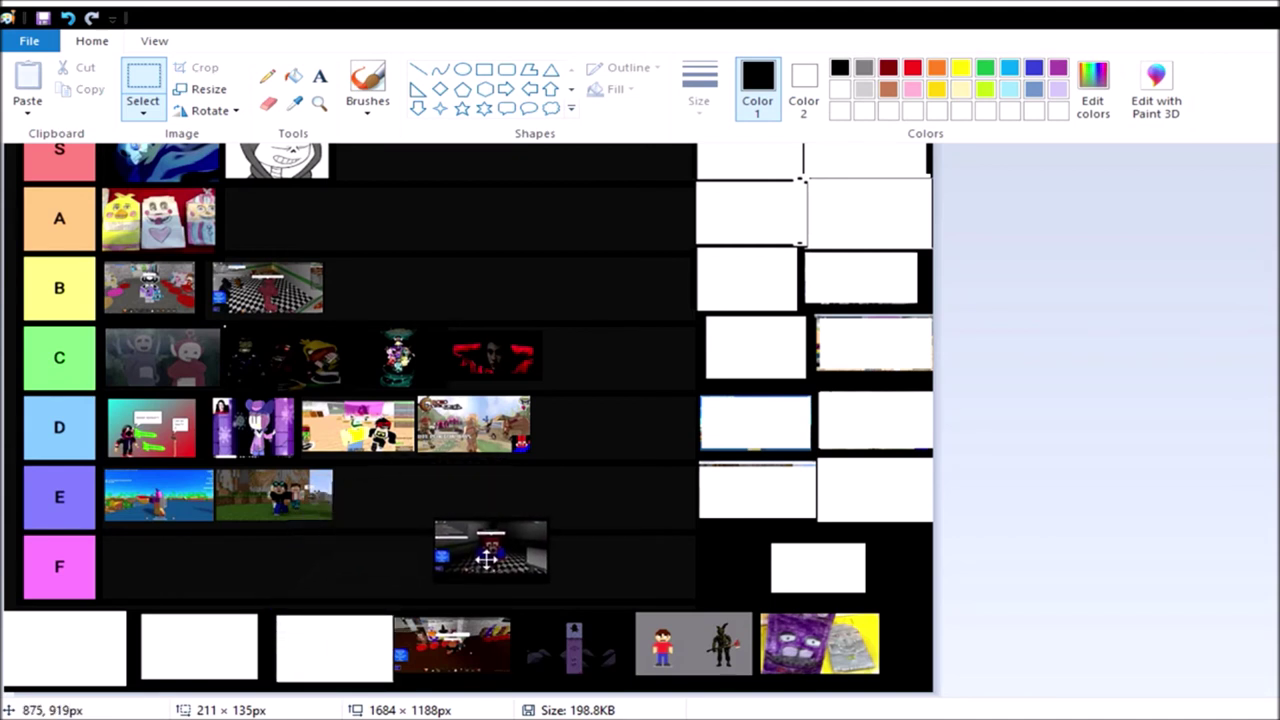
pyautogui.moveTo(488, 556); pyautogui.dragTo(492, 563)
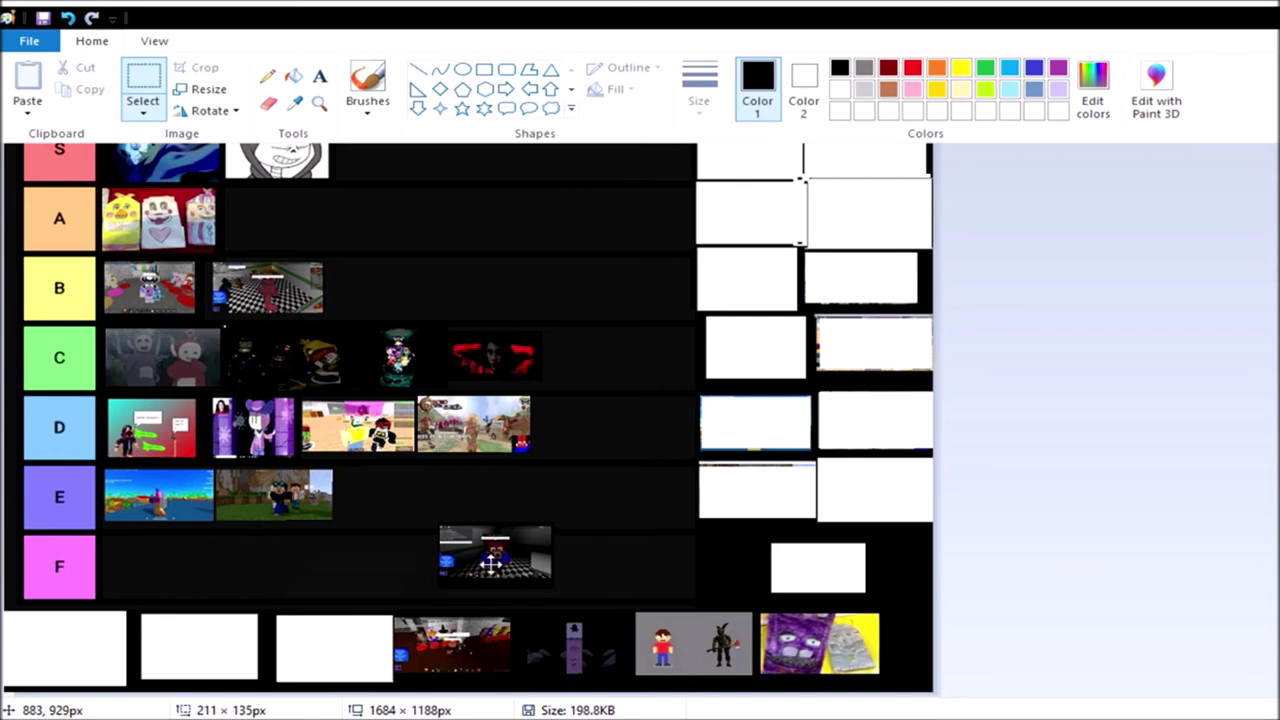
pyautogui.moveTo(492, 563); pyautogui.dragTo(503, 570)
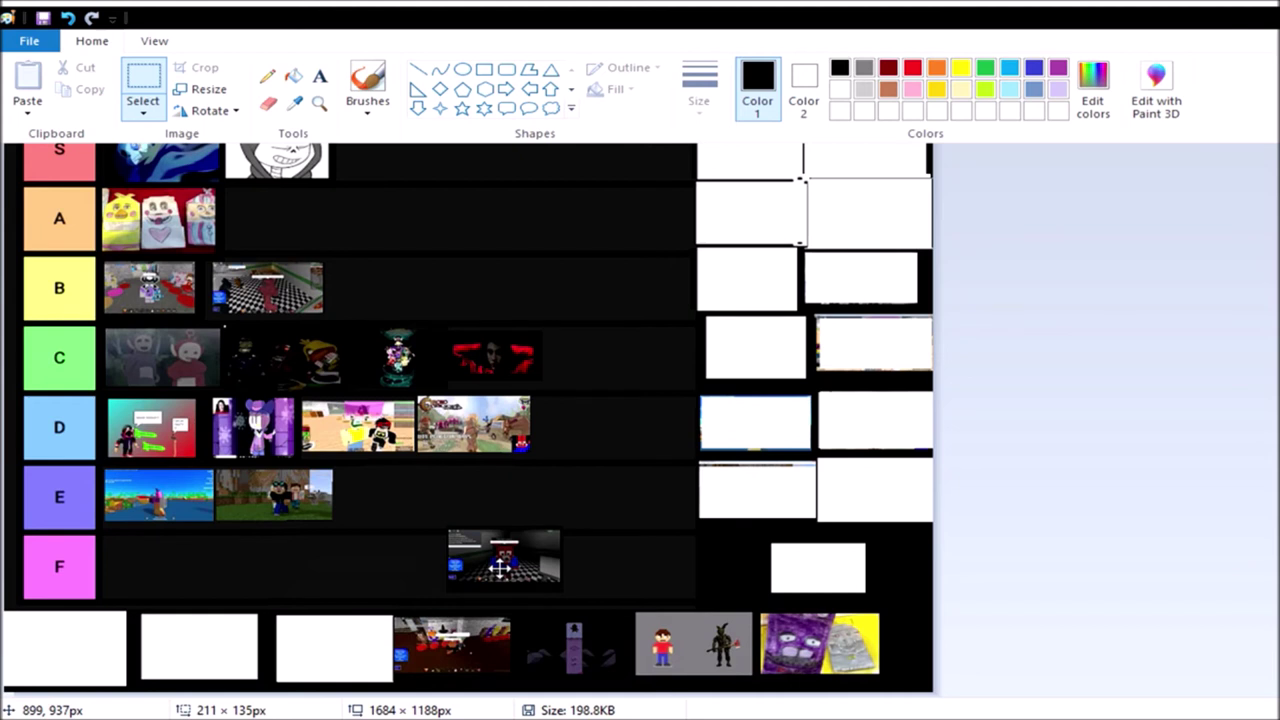
pyautogui.moveTo(498, 568); pyautogui.dragTo(390, 500)
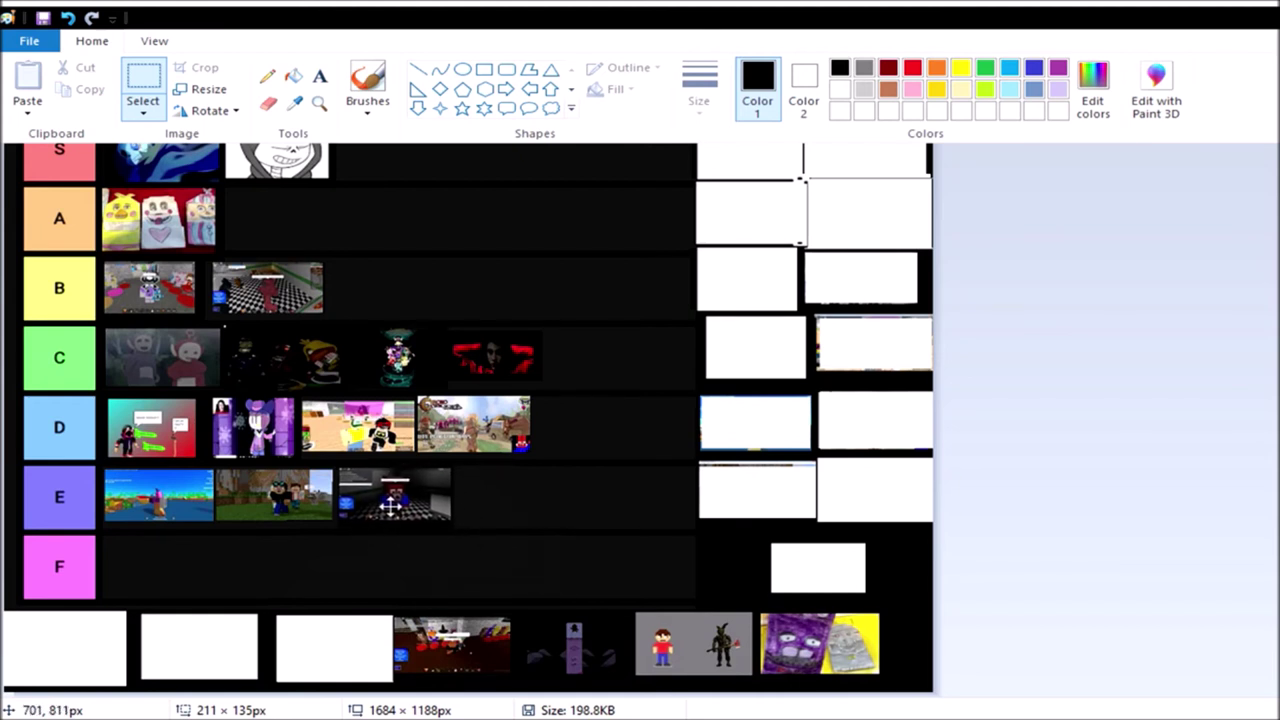
pyautogui.moveTo(390, 505); pyautogui.dragTo(392, 503)
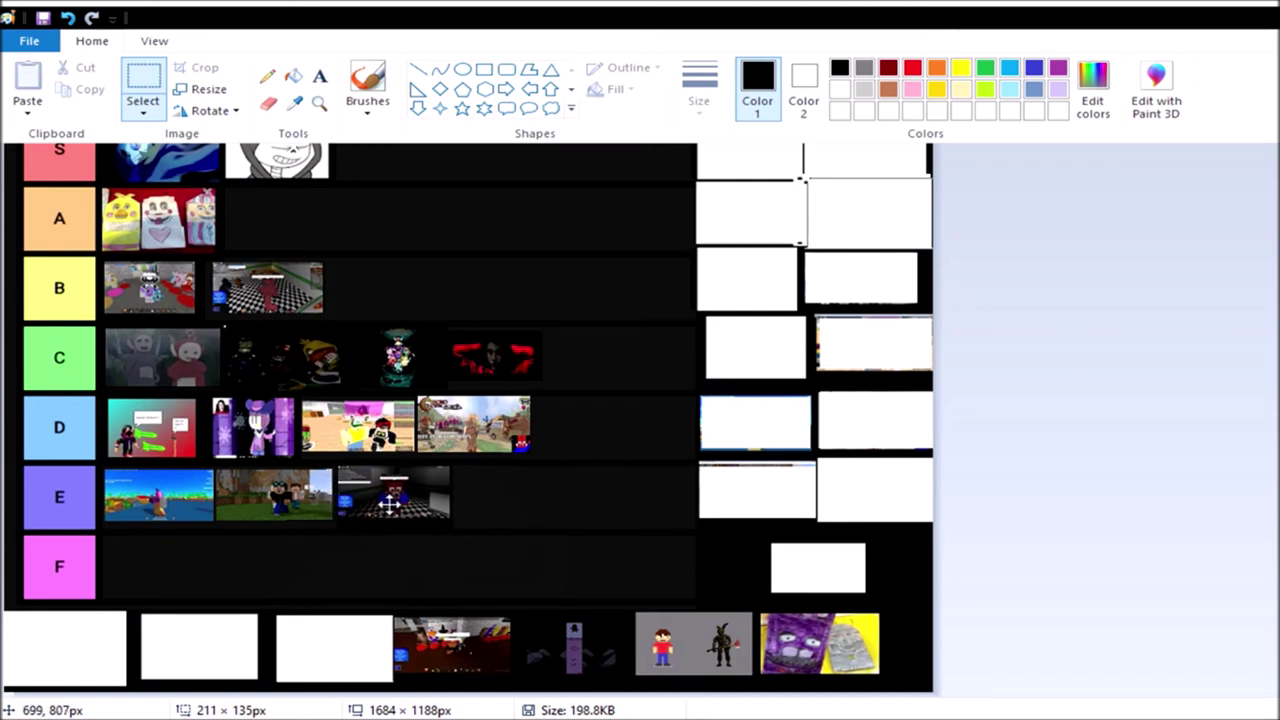
pyautogui.moveTo(392, 503)
pyautogui.mouseDown()
pyautogui.moveTo(430, 503)
pyautogui.moveTo(591, 428)
pyautogui.mouseUp()
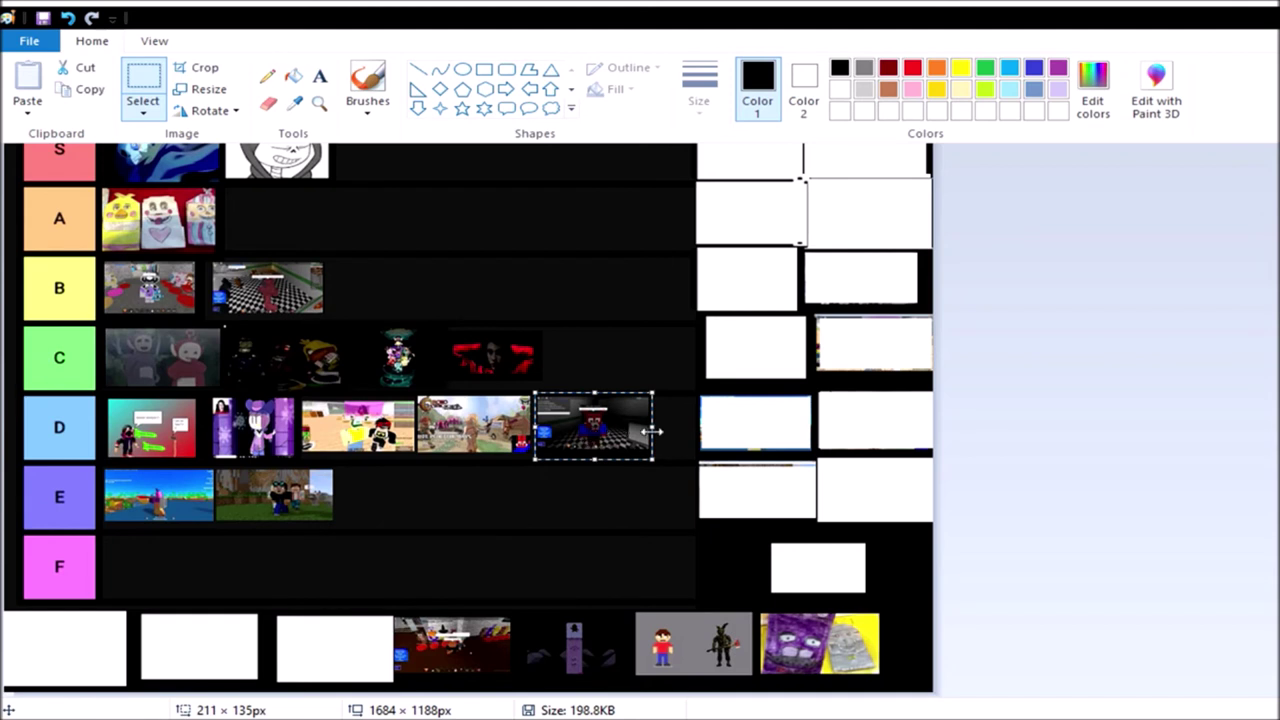
pyautogui.click(925, 589)
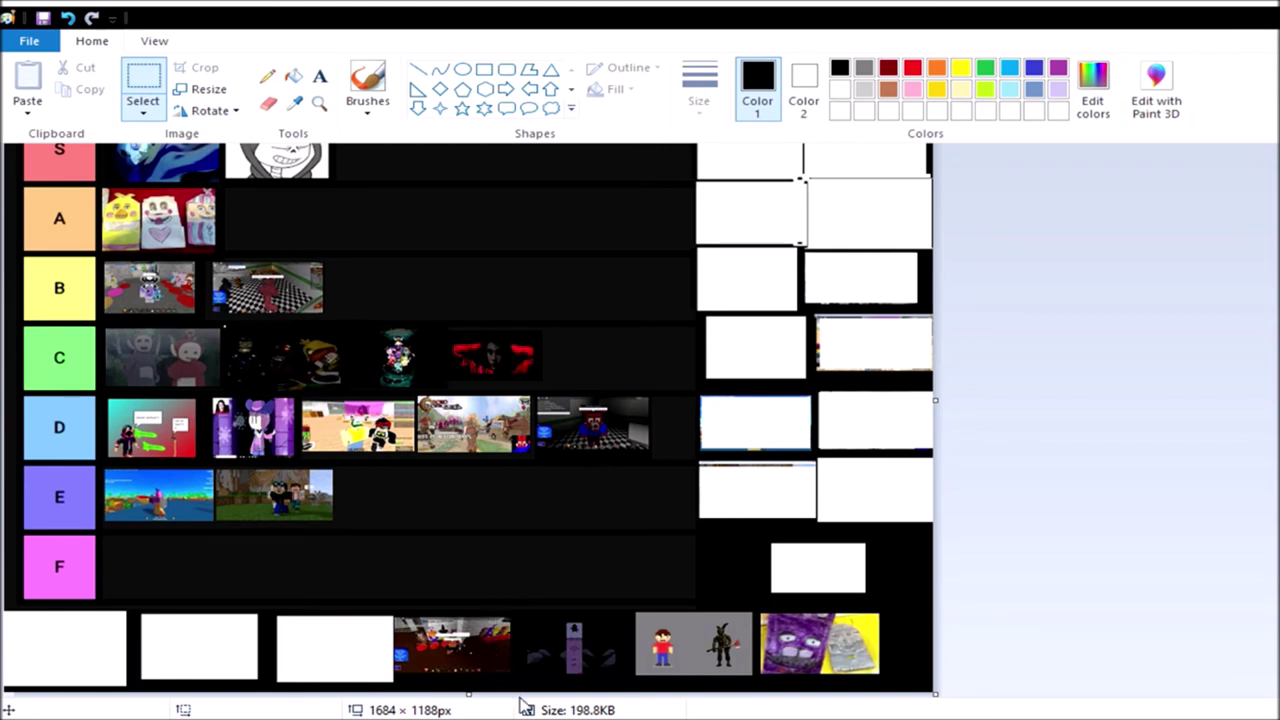
# Put the reddish room thumbnail at the end of the C row, after the red-eyes image.
pyautogui.moveTo(515, 677); pyautogui.dragTo(392, 608)
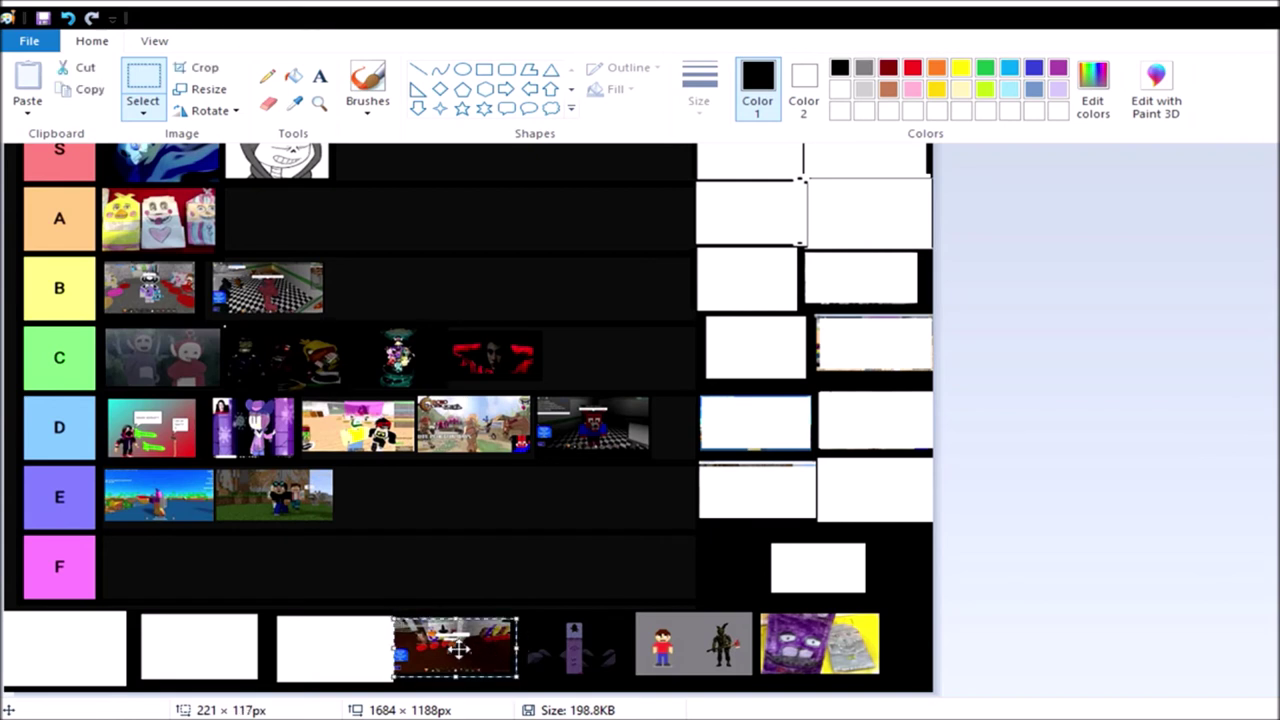
pyautogui.moveTo(465, 648)
pyautogui.mouseDown()
pyautogui.moveTo(610, 543)
pyautogui.moveTo(620, 359)
pyautogui.moveTo(547, 546)
pyautogui.mouseUp()
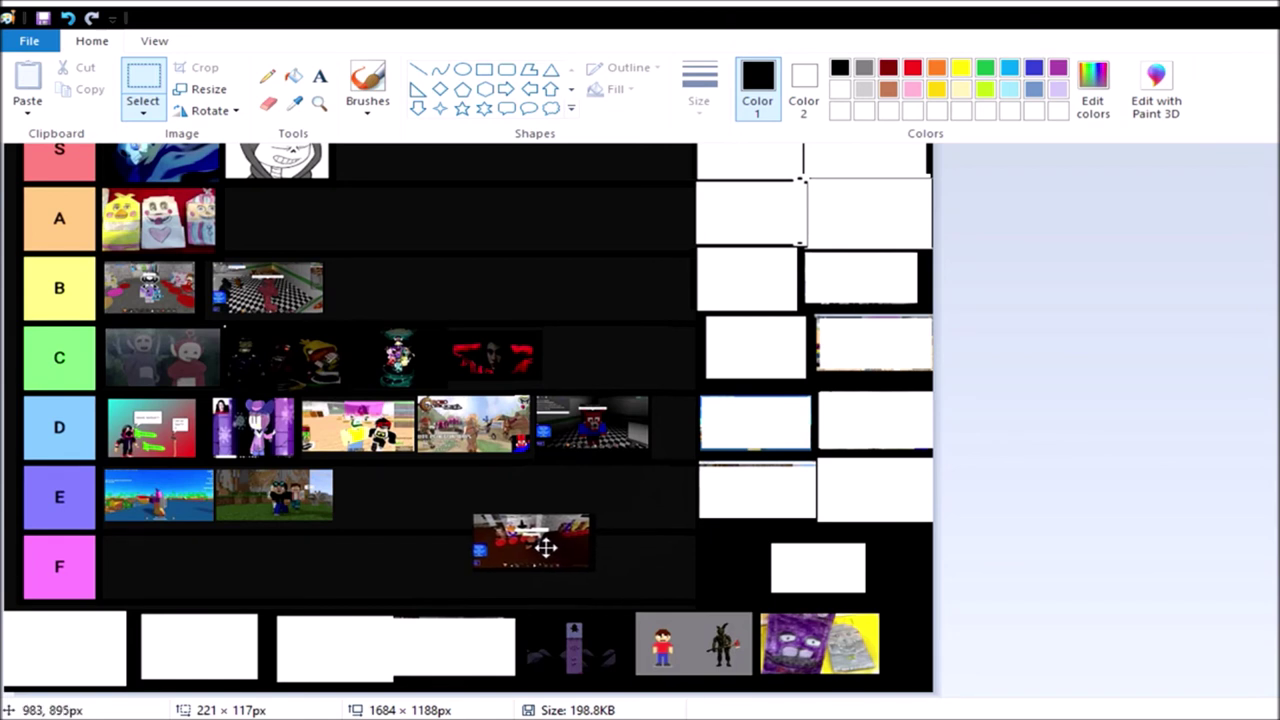
pyautogui.moveTo(547, 546)
pyautogui.mouseDown()
pyautogui.moveTo(543, 333)
pyautogui.moveTo(620, 362)
pyautogui.mouseUp()
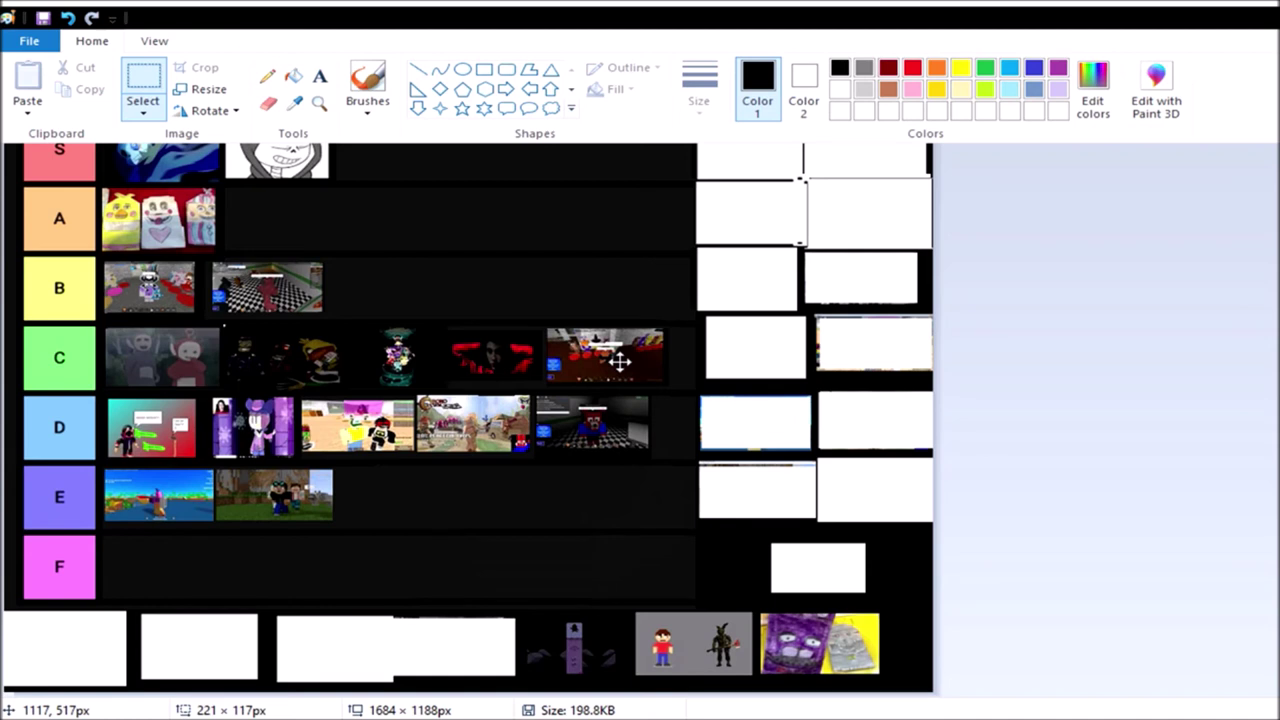
pyautogui.moveTo(620, 362); pyautogui.dragTo(620, 362)
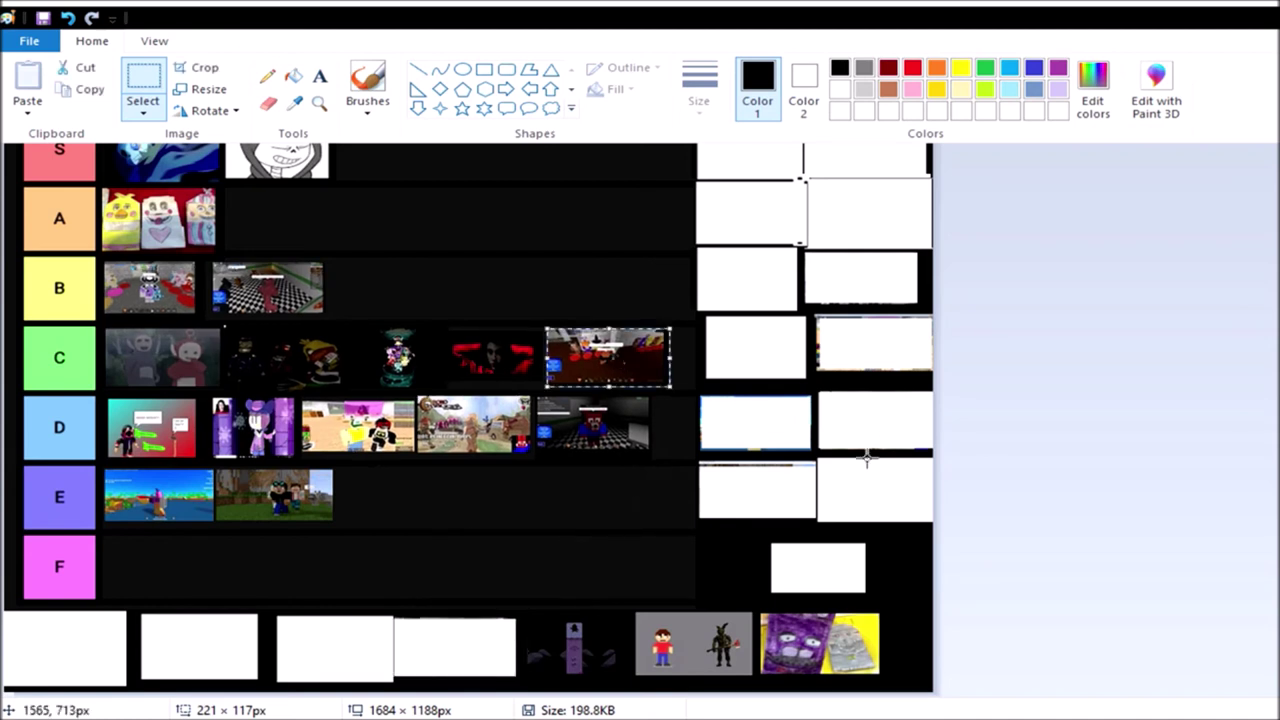
pyautogui.click(727, 566)
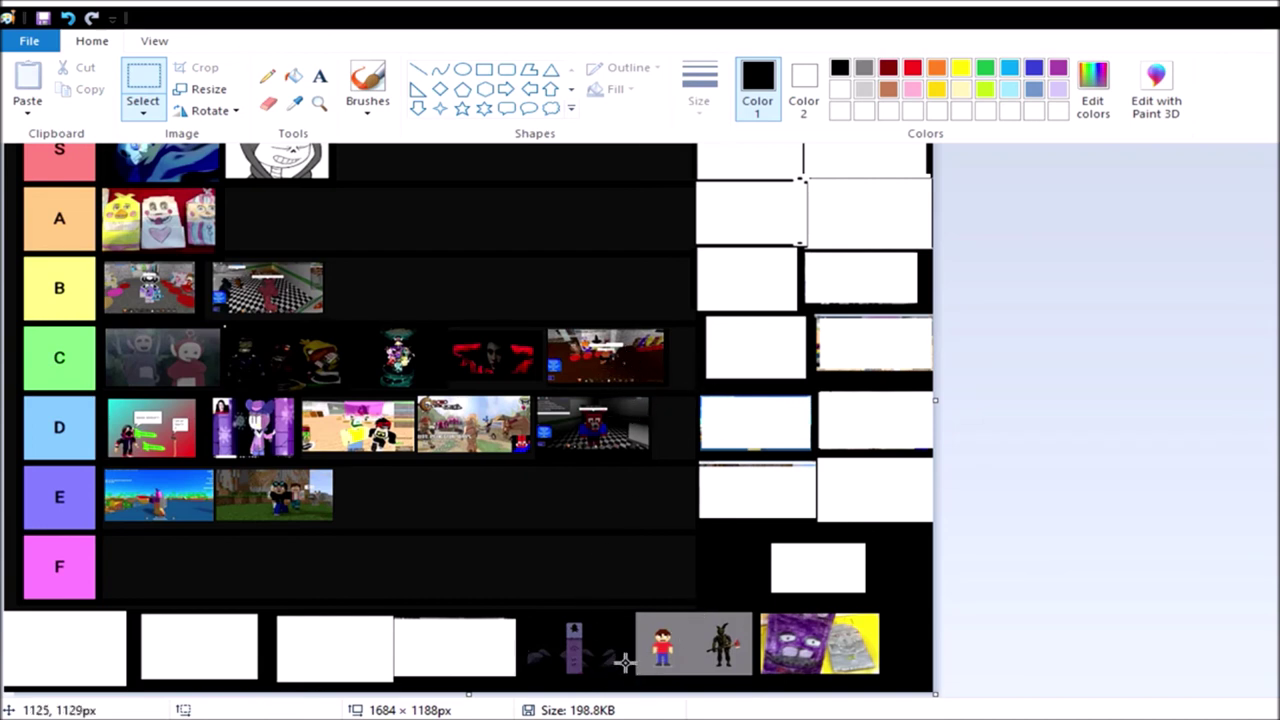
pyautogui.moveTo(620, 683); pyautogui.dragTo(611, 673)
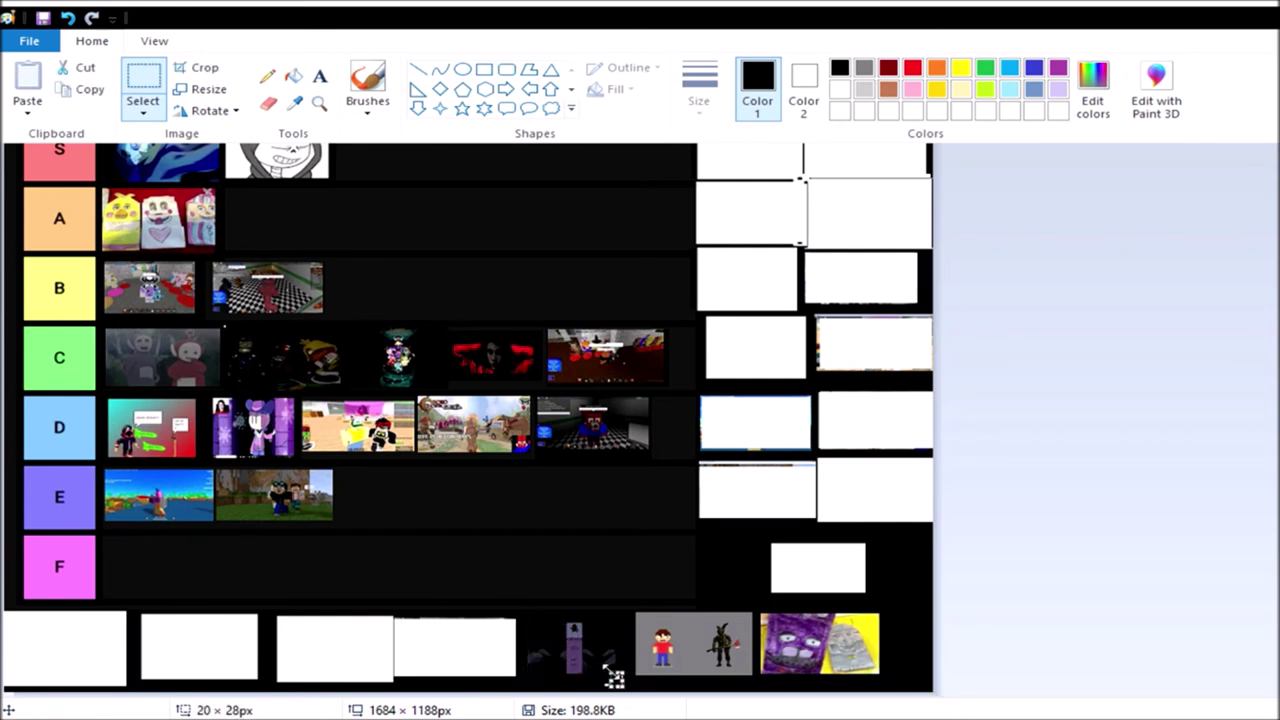
pyautogui.click(895, 632)
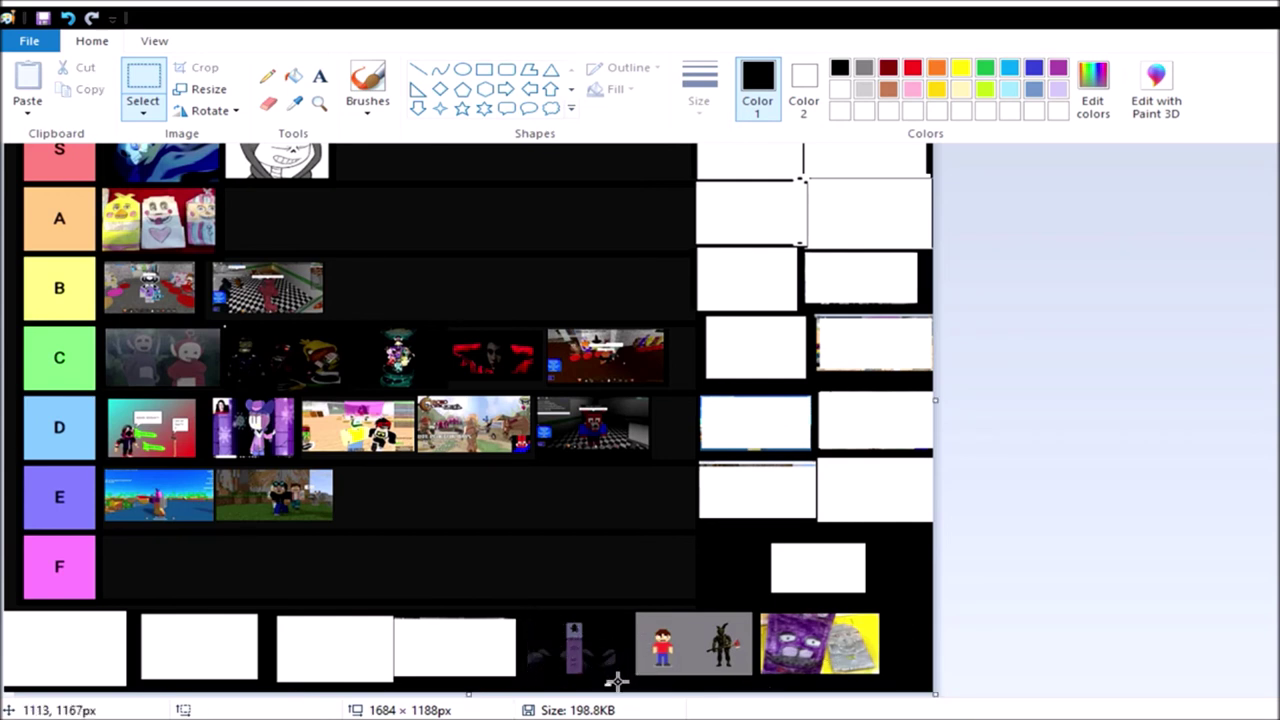
# Select the purple-figure thumbnail, accidentally delete it, and restore it with undo.
pyautogui.moveTo(612, 682)
pyautogui.mouseDown()
pyautogui.moveTo(524, 610)
pyautogui.moveTo(580, 487)
pyautogui.moveTo(585, 497)
pyautogui.mouseUp()
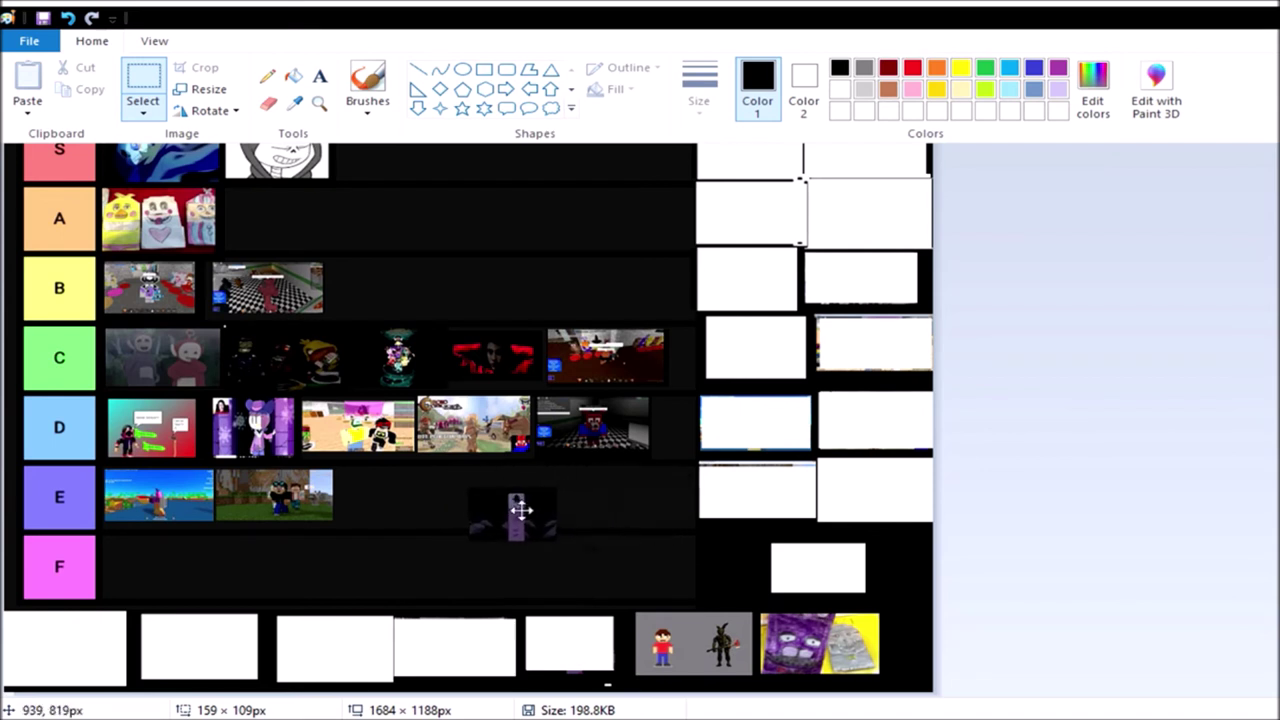
pyautogui.moveTo(582, 495)
pyautogui.mouseDown()
pyautogui.moveTo(570, 645)
pyautogui.moveTo(524, 616)
pyautogui.mouseUp()
pyautogui.click(520, 505)
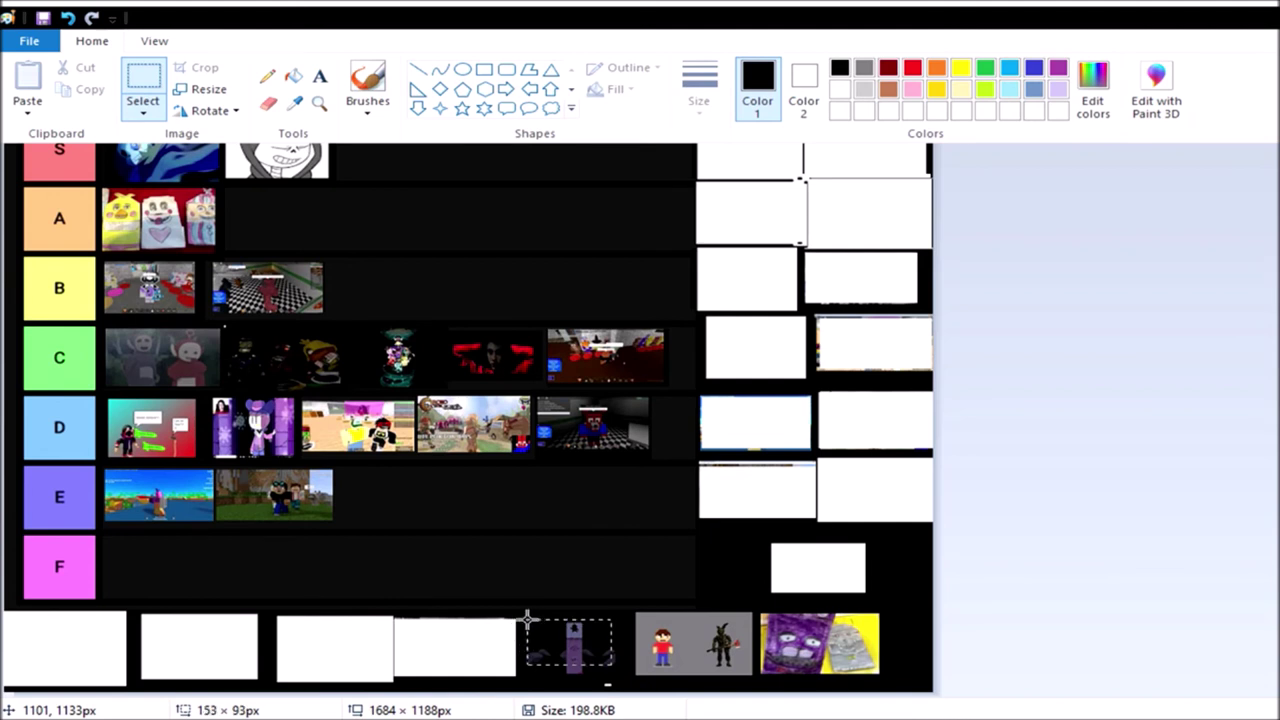
pyautogui.press('Delete')
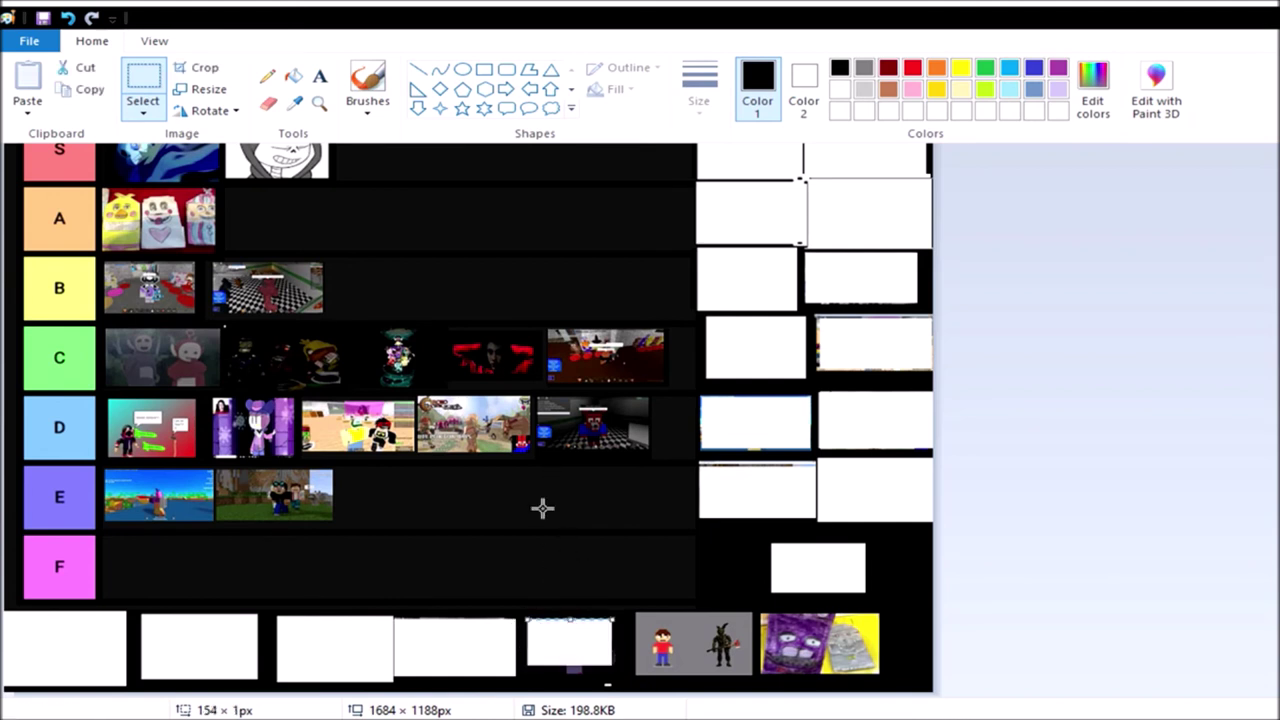
pyautogui.click(68, 18)
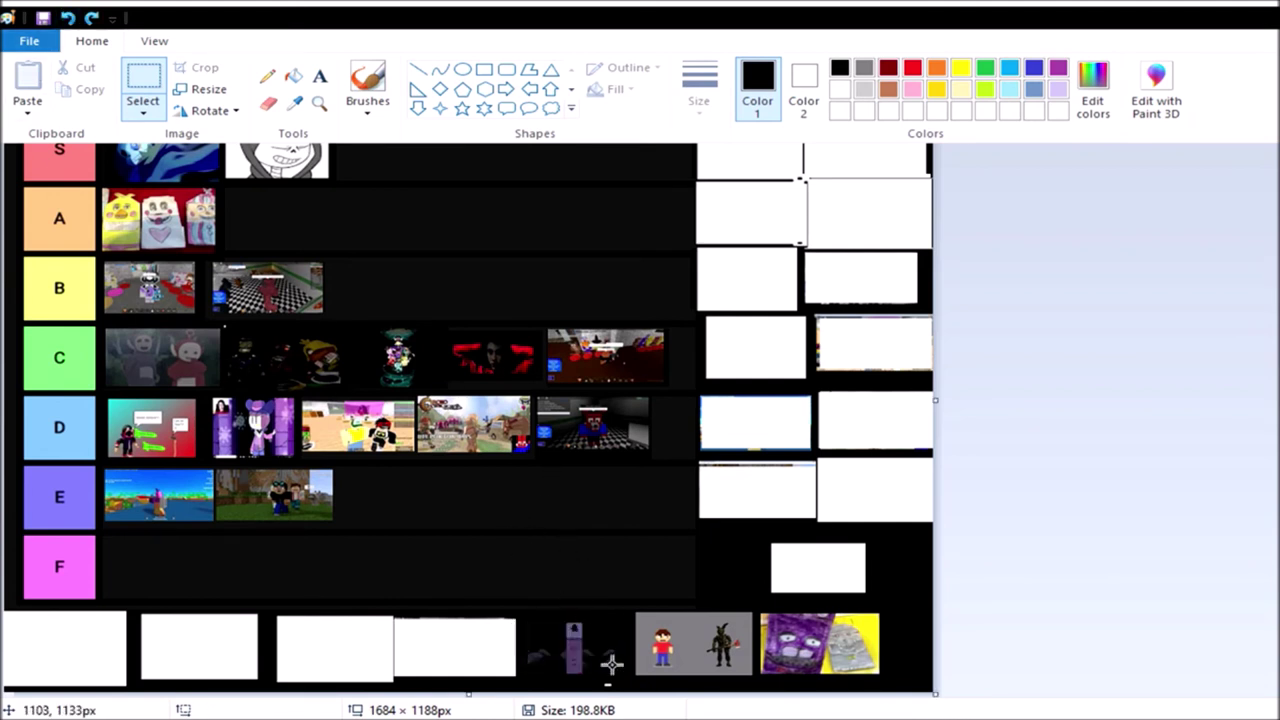
# Move the purple-figure thumbnail into the A row after the three-character image.
pyautogui.moveTo(616, 670); pyautogui.dragTo(524, 612)
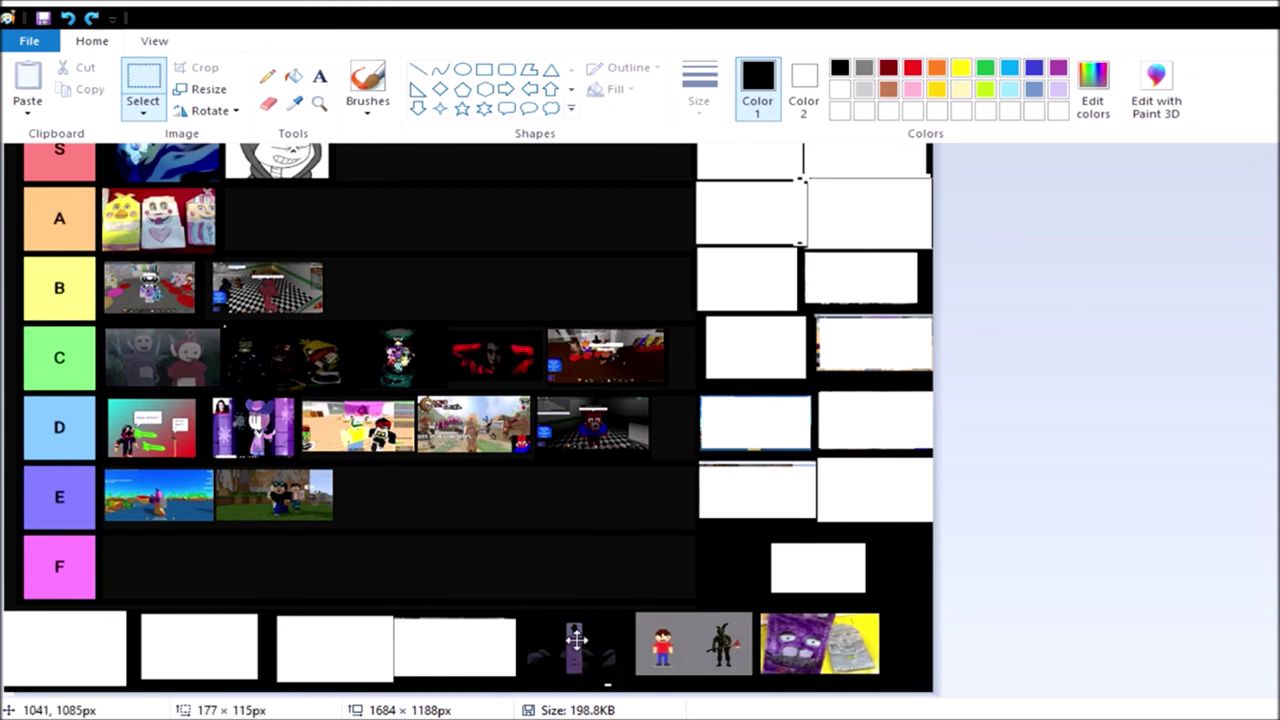
pyautogui.moveTo(574, 645)
pyautogui.mouseDown()
pyautogui.moveTo(500, 462)
pyautogui.moveTo(500, 495)
pyautogui.mouseUp()
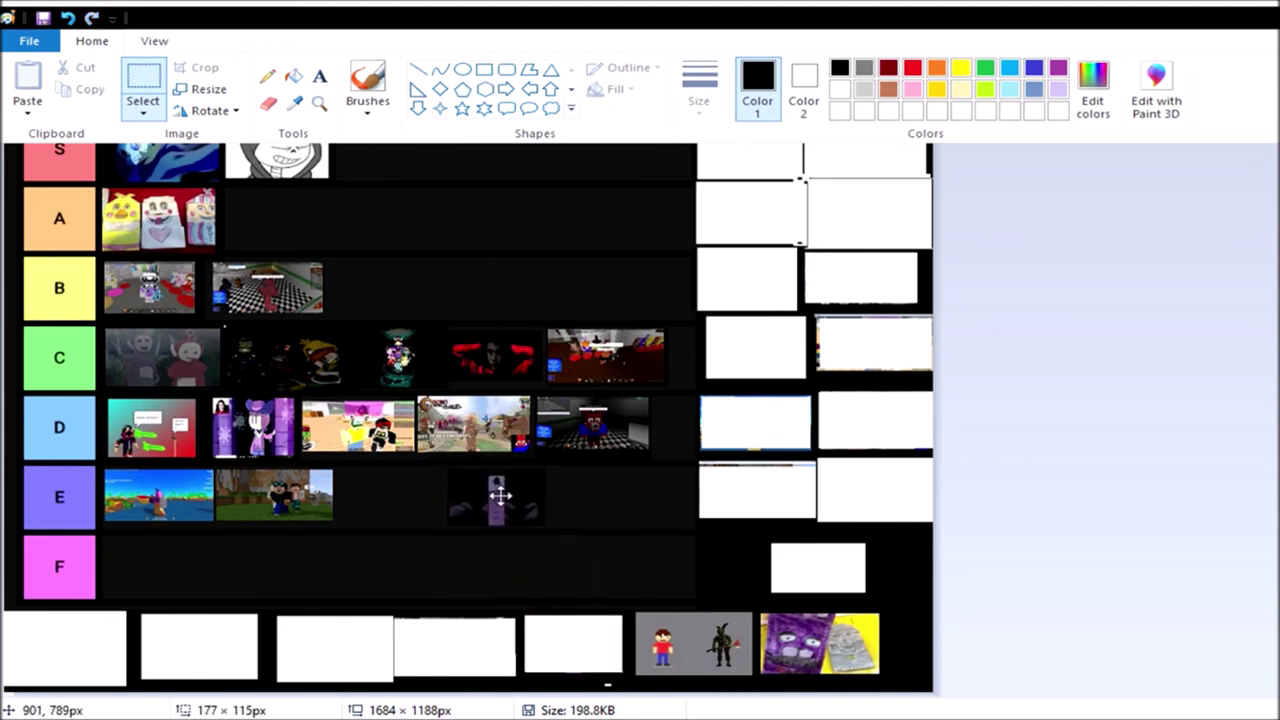
pyautogui.moveTo(500, 495); pyautogui.dragTo(389, 492)
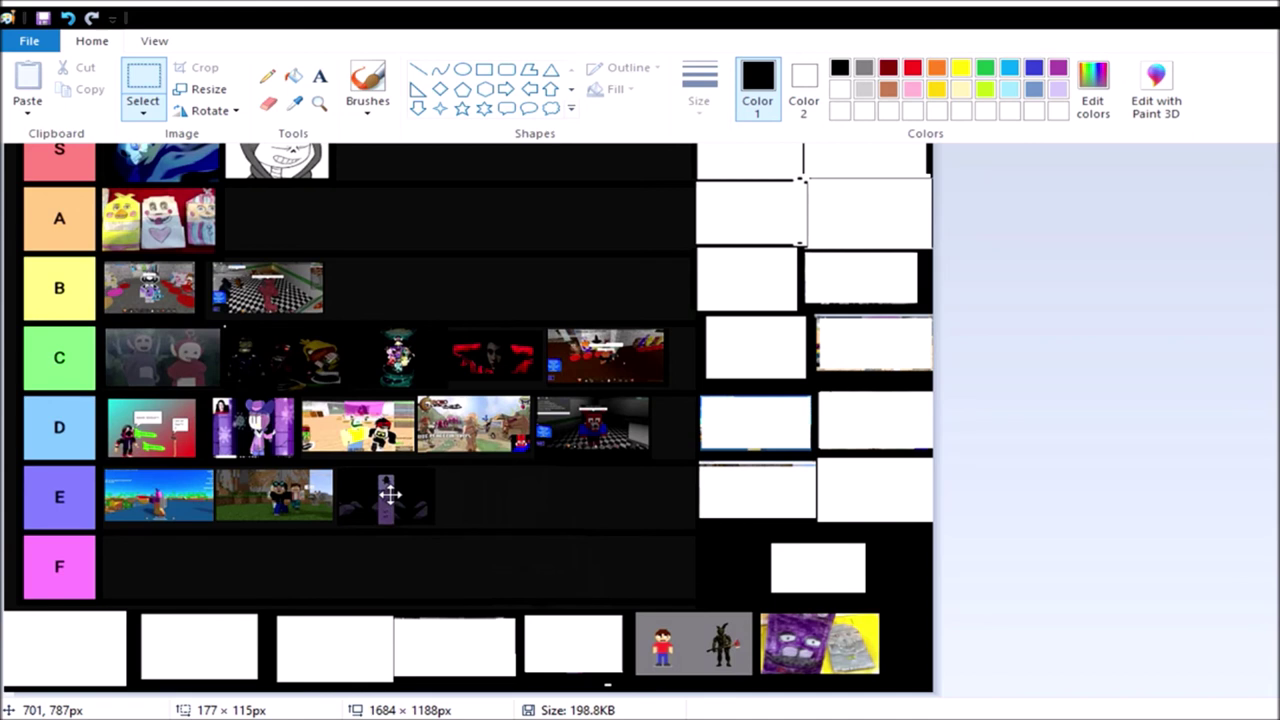
pyautogui.moveTo(389, 492); pyautogui.dragTo(389, 487)
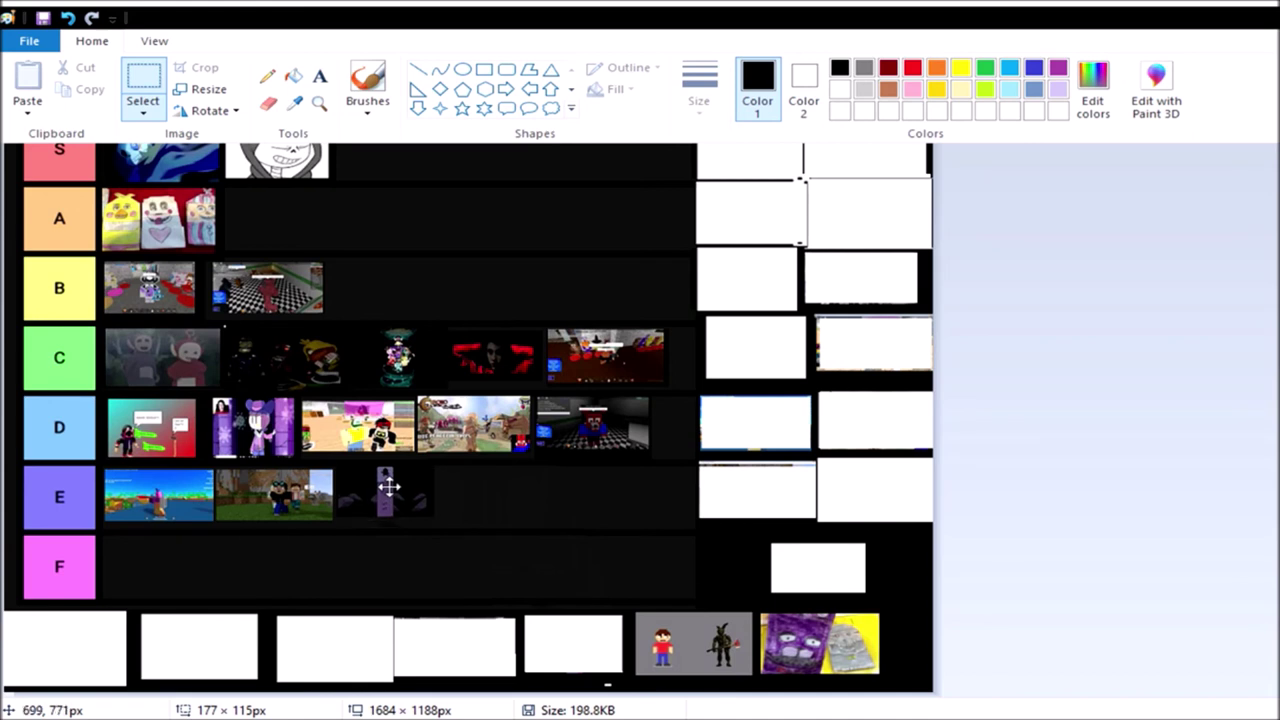
pyautogui.moveTo(389, 487)
pyautogui.mouseDown()
pyautogui.moveTo(477, 238)
pyautogui.moveTo(278, 216)
pyautogui.mouseUp()
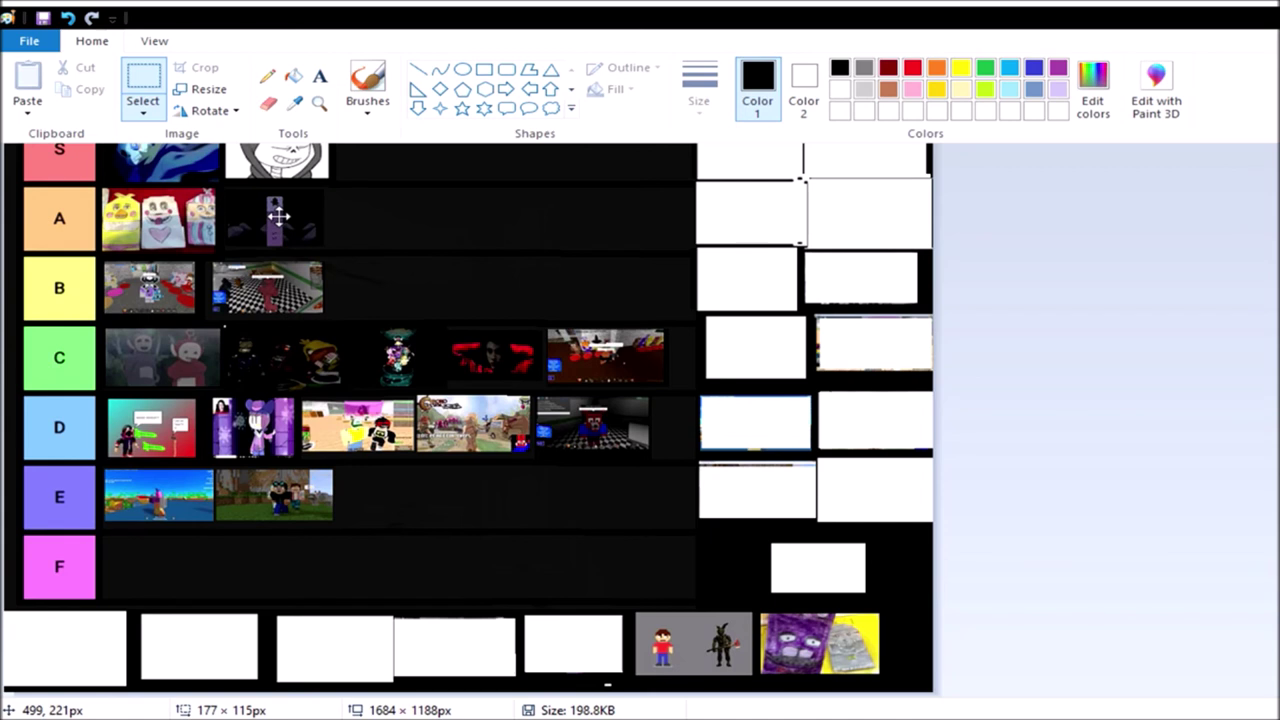
pyautogui.moveTo(278, 216)
pyautogui.mouseDown()
pyautogui.moveTo(268, 230)
pyautogui.moveTo(275, 208)
pyautogui.mouseUp()
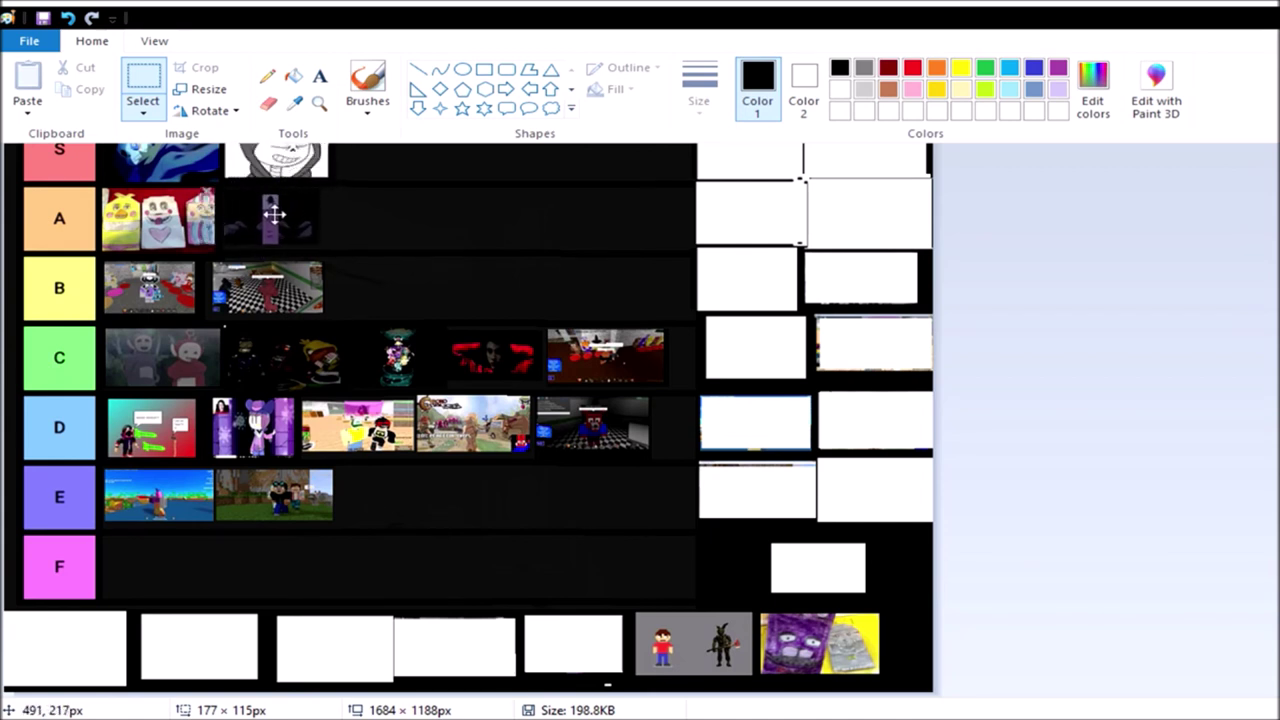
pyautogui.moveTo(274, 213); pyautogui.dragTo(279, 217)
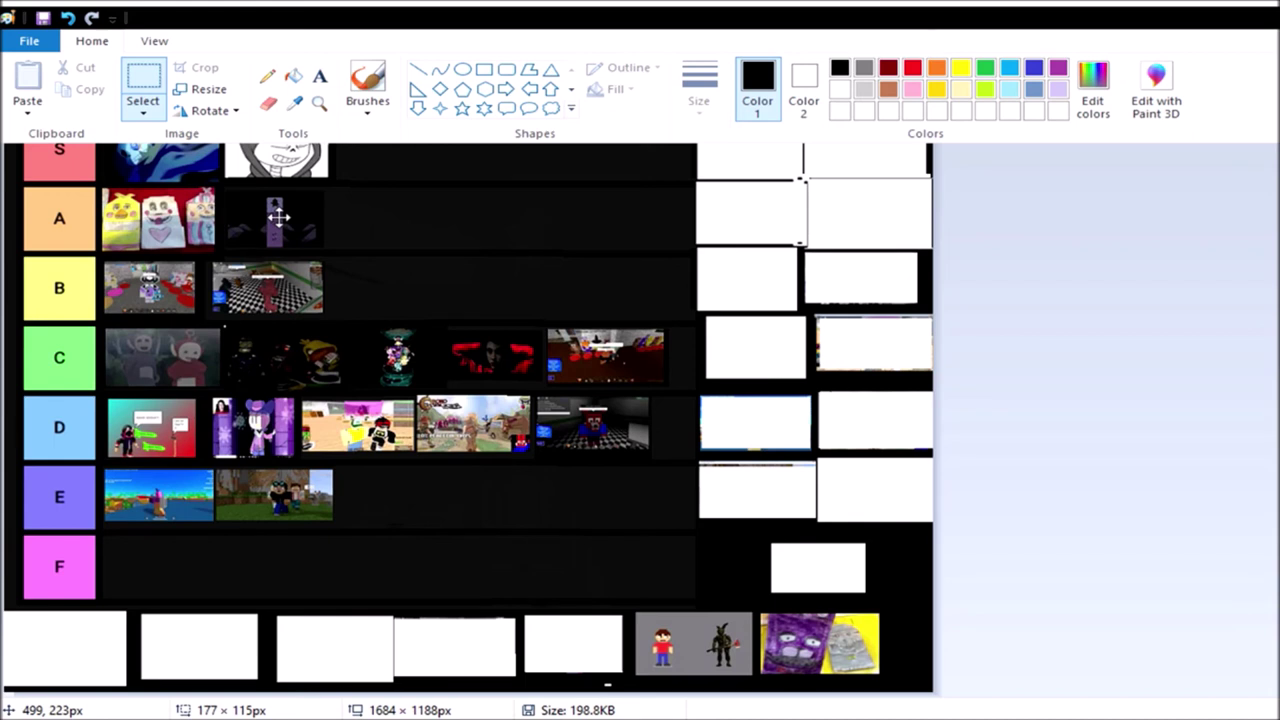
pyautogui.click(736, 580)
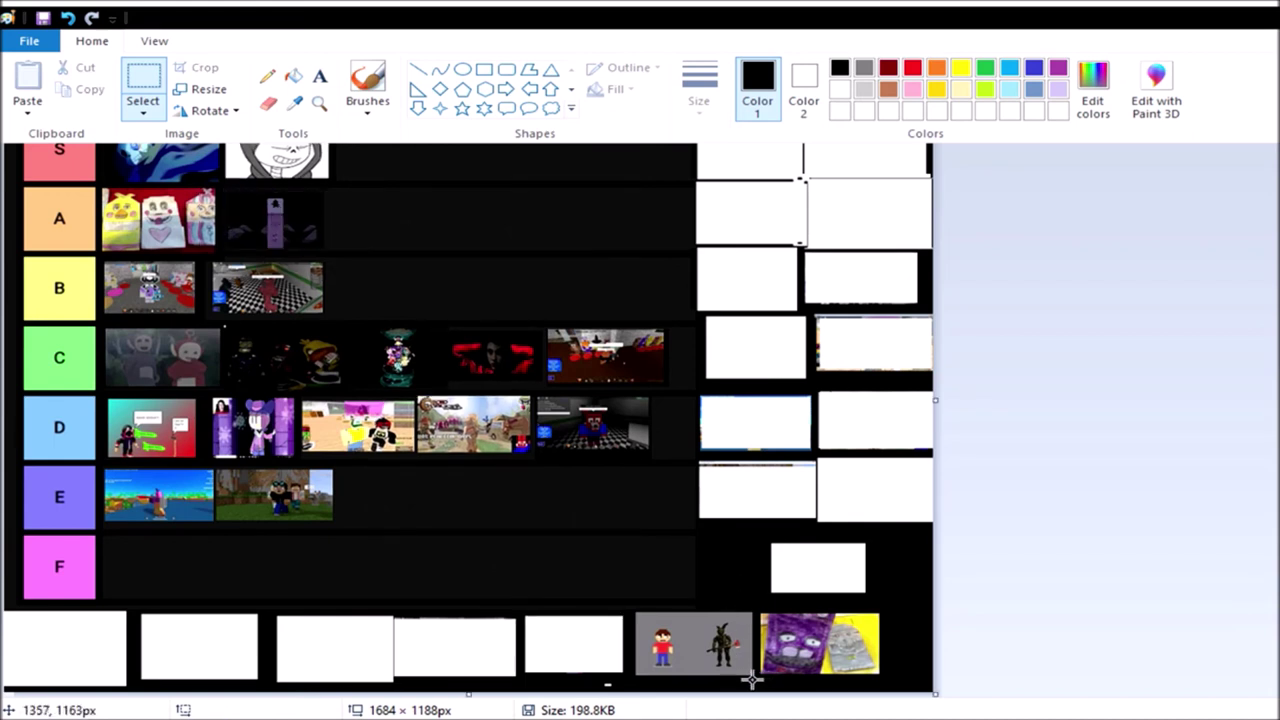
pyautogui.moveTo(754, 686)
pyautogui.mouseDown()
pyautogui.moveTo(624, 612)
pyautogui.moveTo(634, 607)
pyautogui.mouseUp()
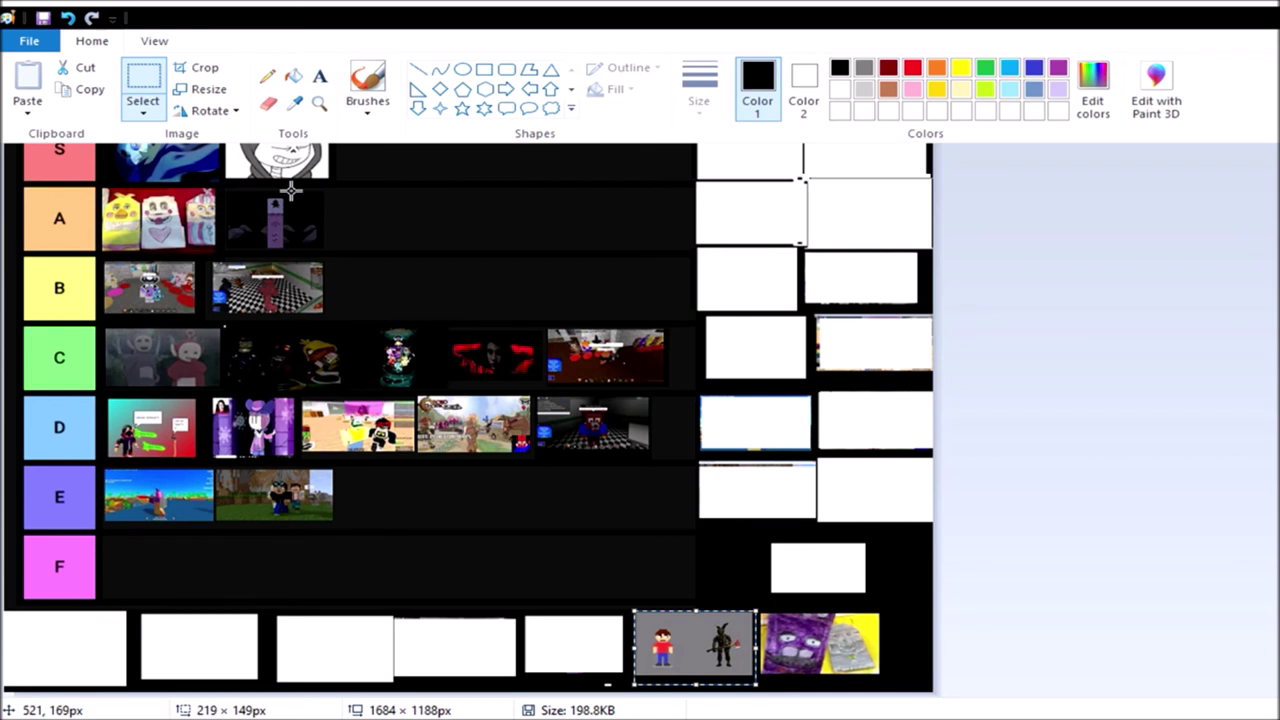
pyautogui.scroll(1, 968, 365)
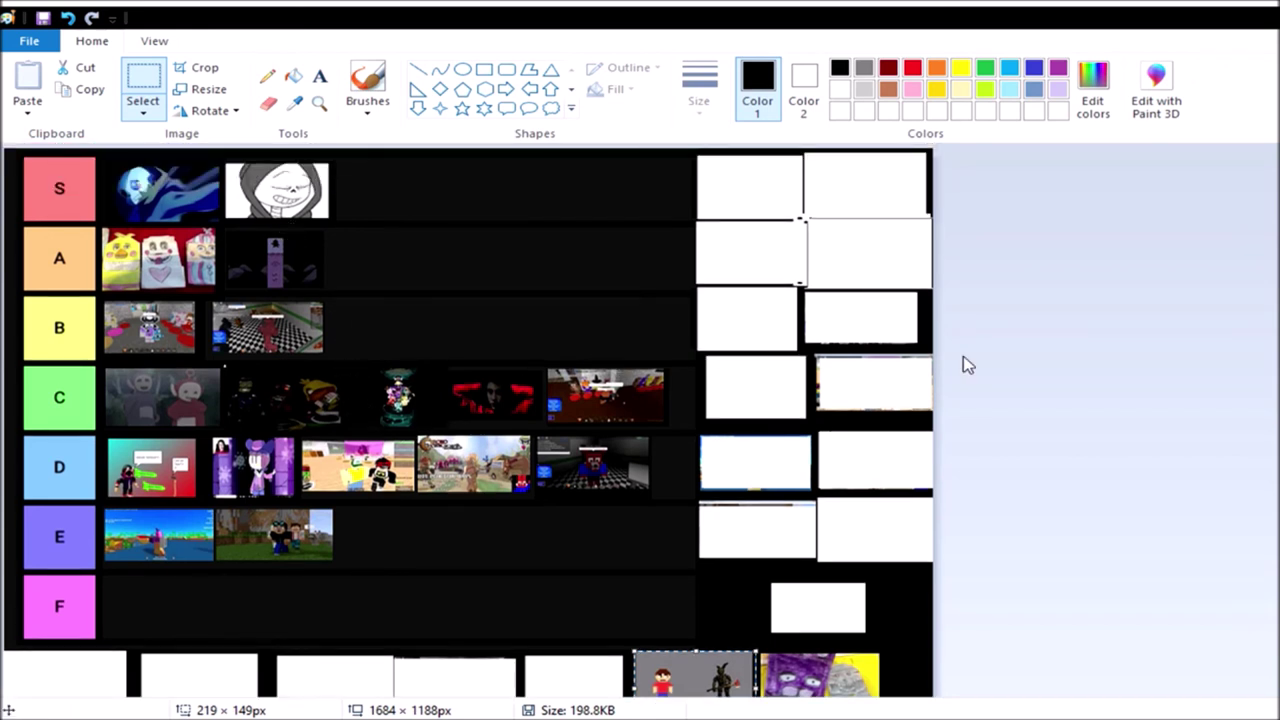
pyautogui.scroll(-1, 1238, 397)
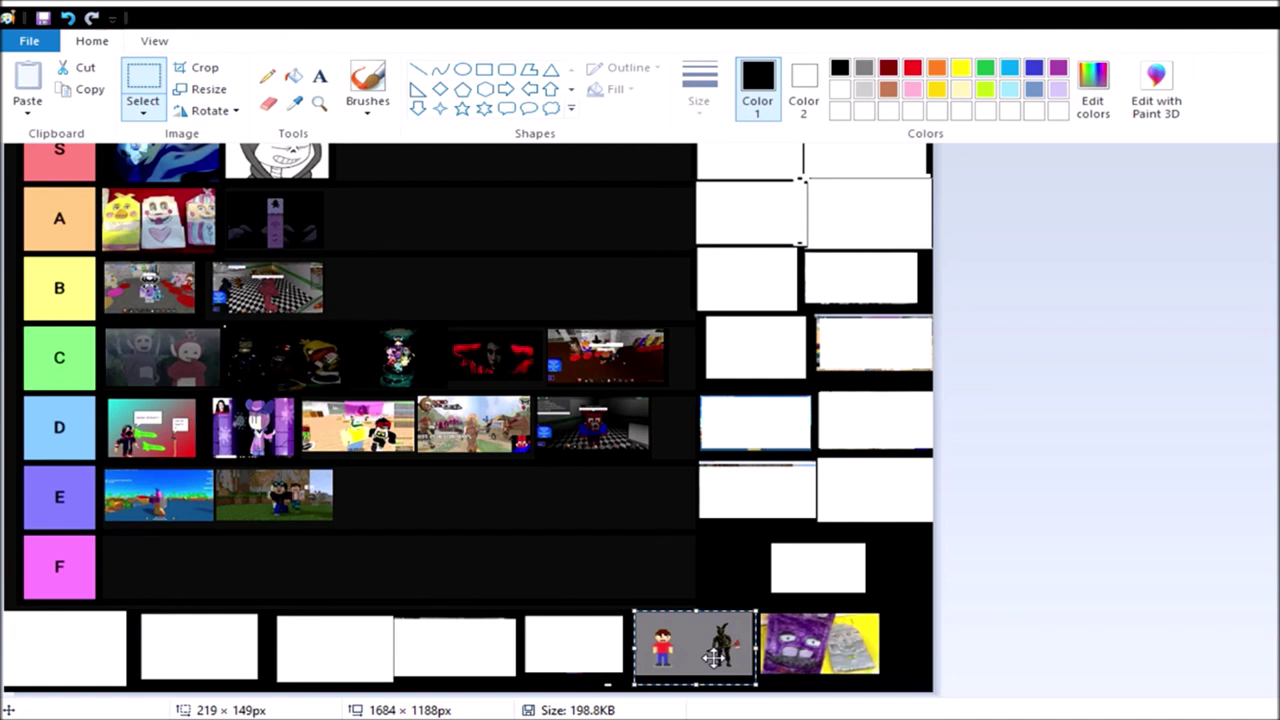
pyautogui.moveTo(713, 655); pyautogui.dragTo(680, 560)
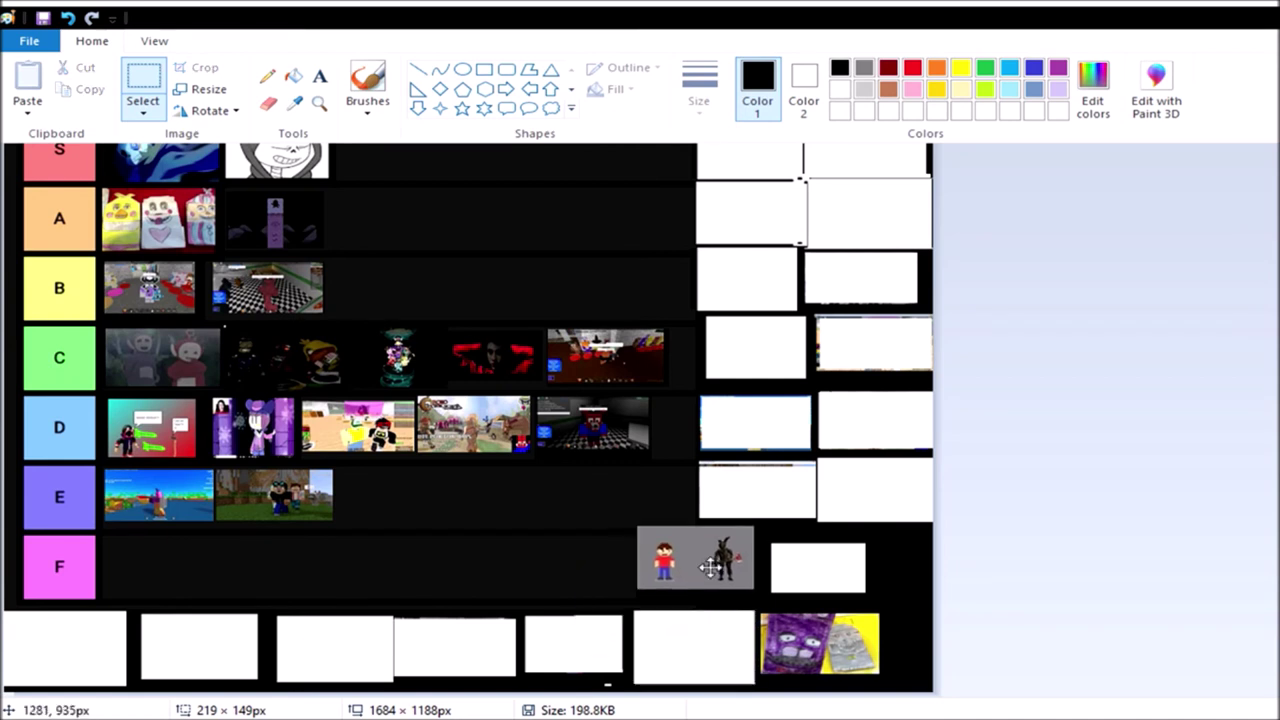
# Settle the grey two-figure thumbnail third in the E row after trying the F and D rows.
pyautogui.moveTo(880, 540)
pyautogui.mouseDown()
pyautogui.moveTo(610, 569)
pyautogui.moveTo(622, 570)
pyautogui.mouseUp()
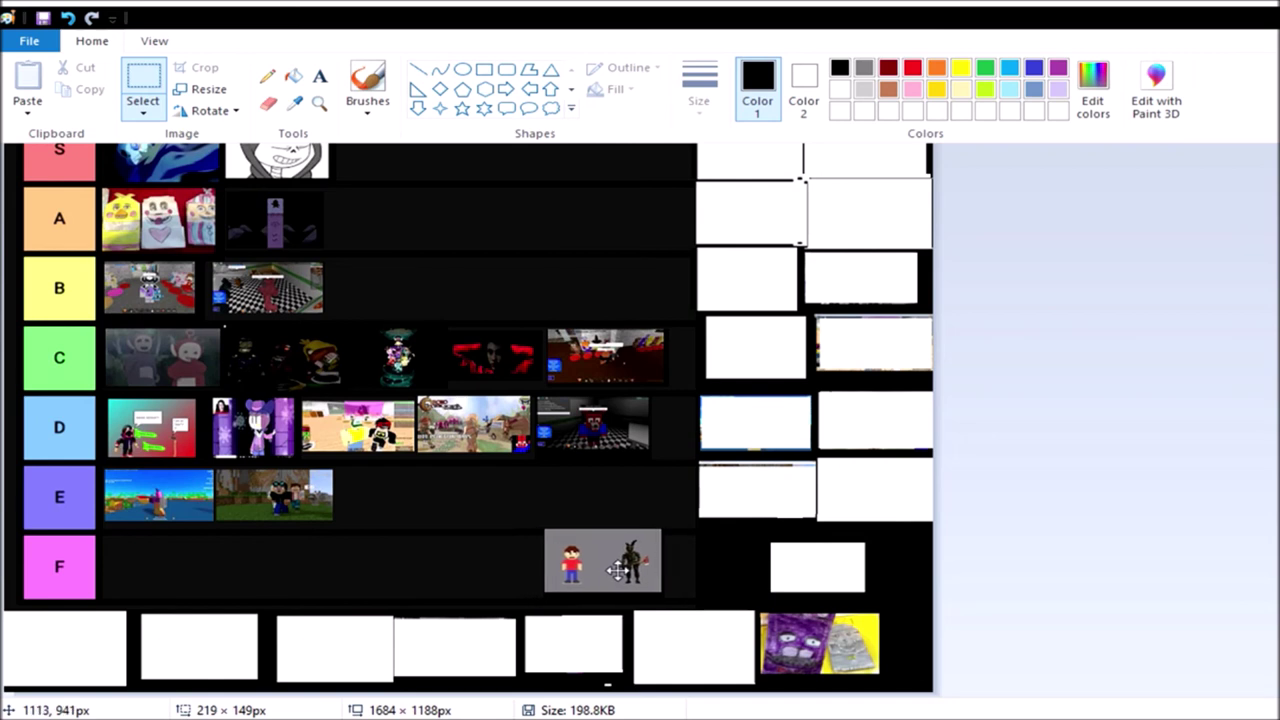
pyautogui.moveTo(622, 570); pyautogui.dragTo(630, 578)
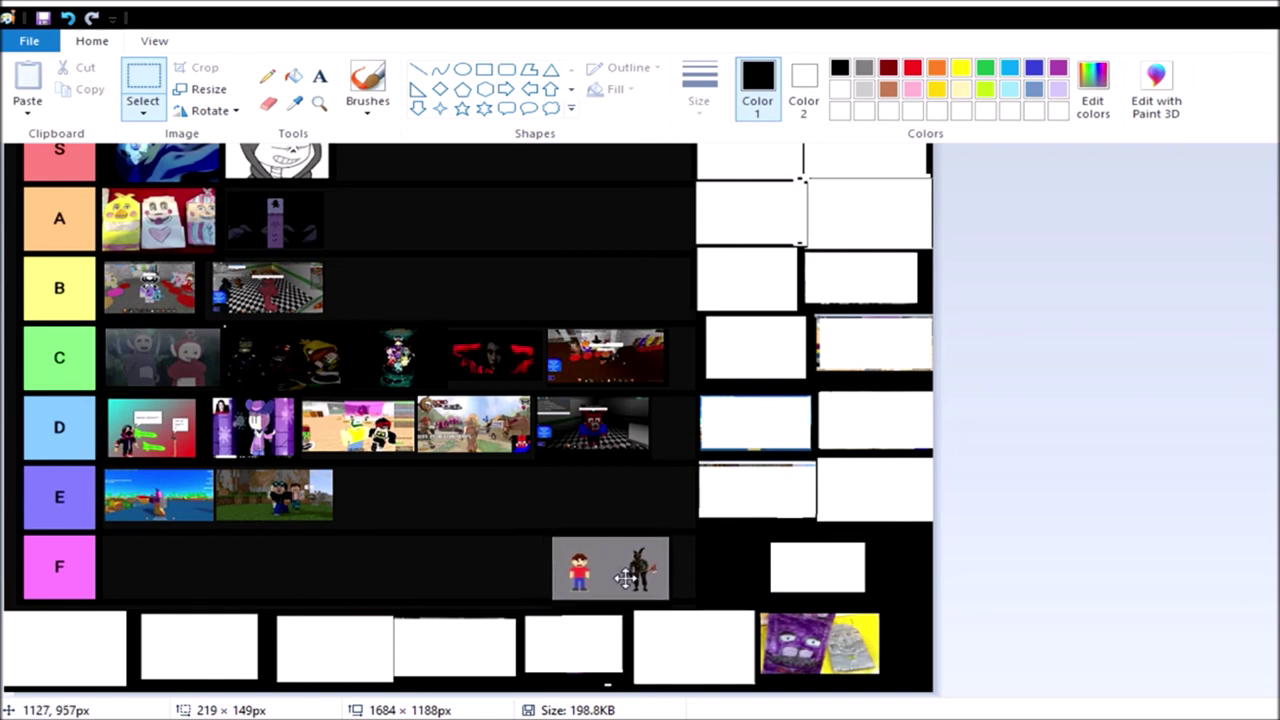
pyautogui.moveTo(630, 578)
pyautogui.mouseDown()
pyautogui.moveTo(524, 512)
pyautogui.moveTo(410, 502)
pyautogui.mouseUp()
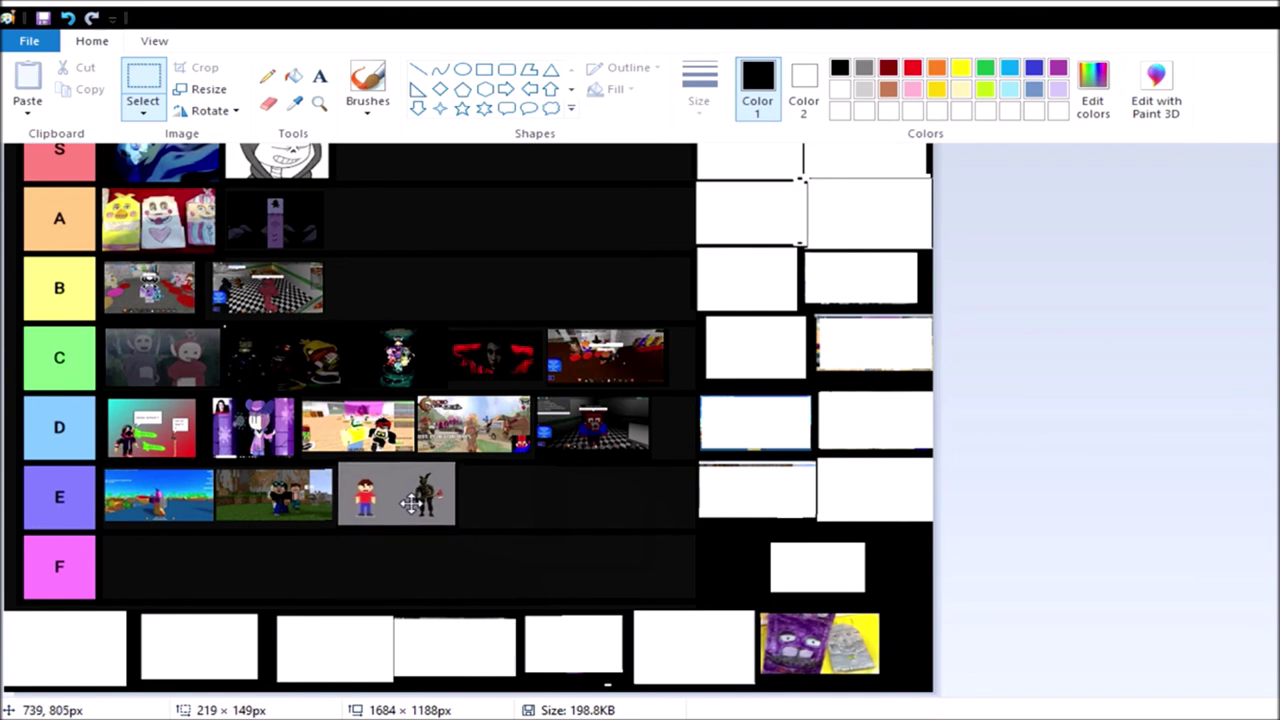
pyautogui.moveTo(410, 502)
pyautogui.mouseDown()
pyautogui.moveTo(432, 498)
pyautogui.moveTo(440, 520)
pyautogui.moveTo(420, 500)
pyautogui.mouseUp()
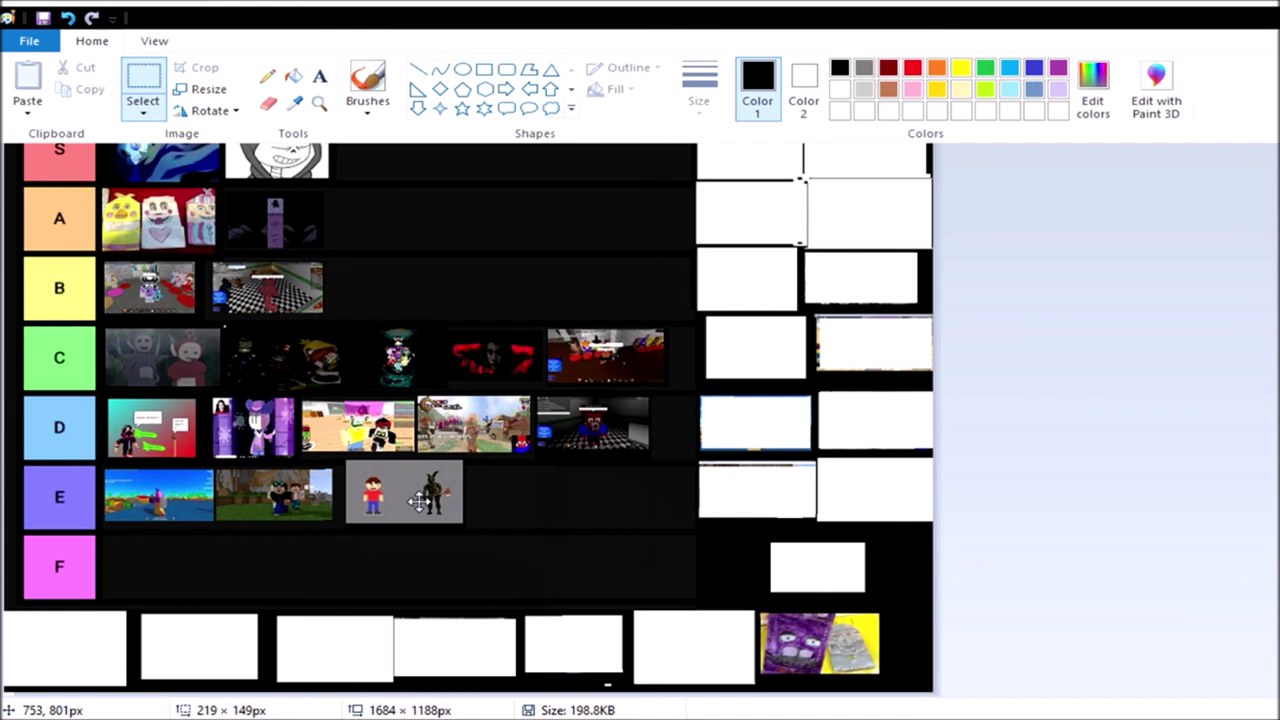
pyautogui.moveTo(418, 500)
pyautogui.mouseDown()
pyautogui.moveTo(598, 470)
pyautogui.moveTo(606, 496)
pyautogui.mouseUp()
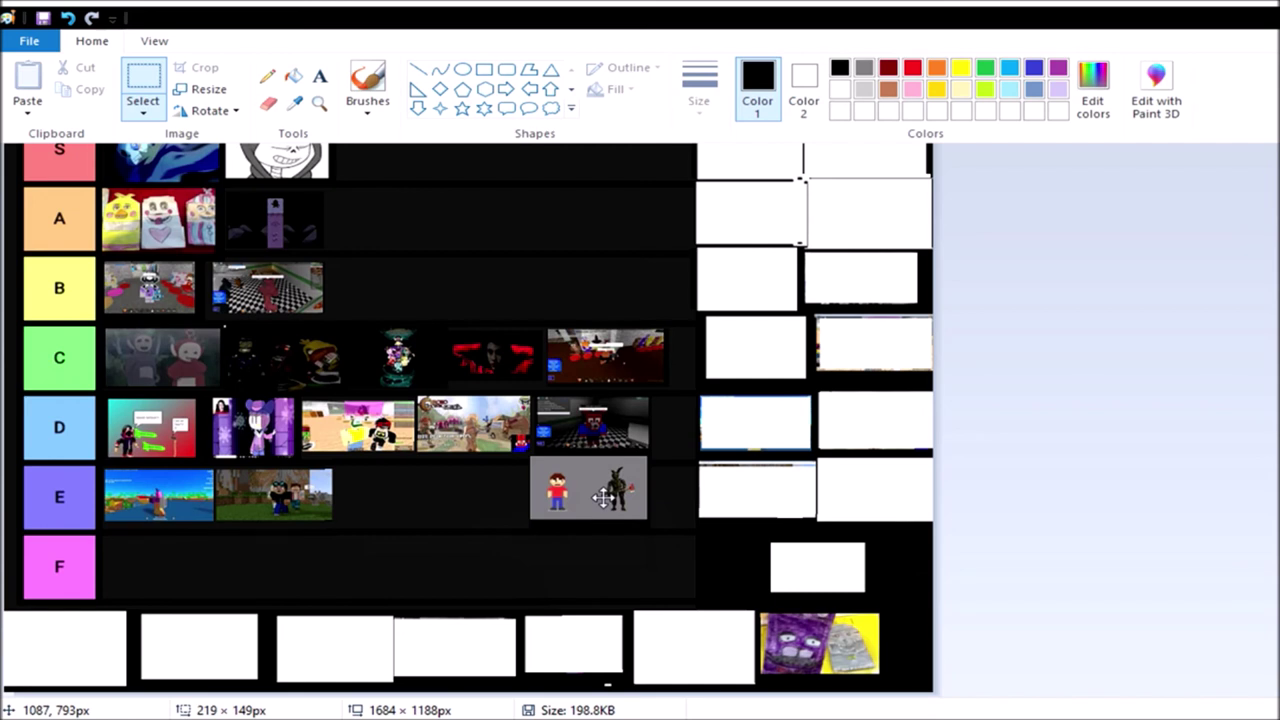
pyautogui.moveTo(604, 496); pyautogui.dragTo(428, 505)
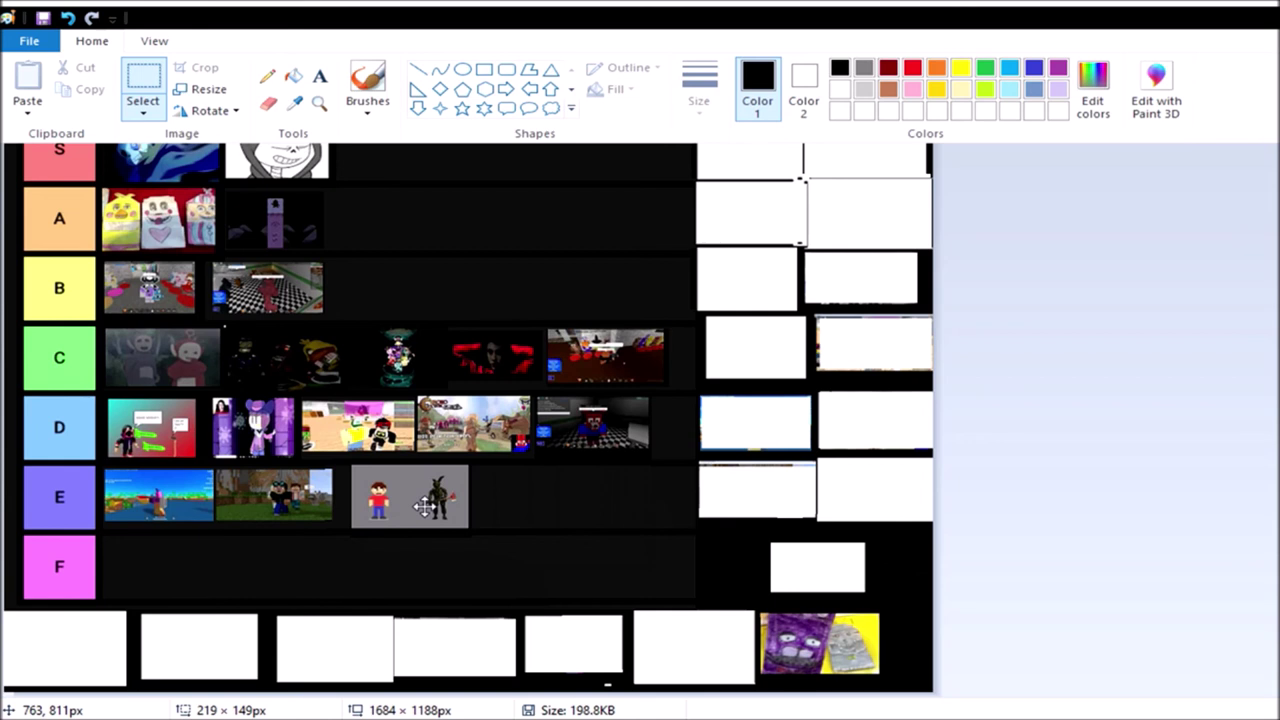
pyautogui.moveTo(428, 505); pyautogui.dragTo(428, 510)
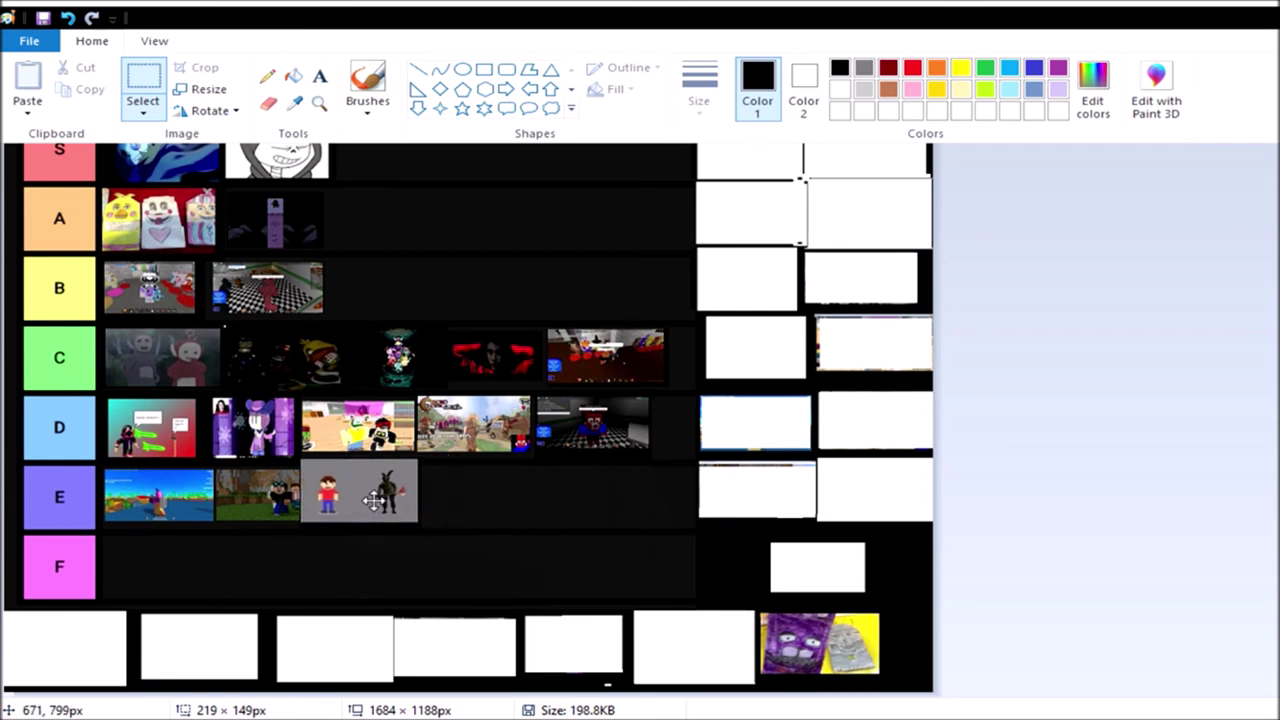
pyautogui.moveTo(428, 510)
pyautogui.mouseDown()
pyautogui.moveTo(420, 447)
pyautogui.moveTo(452, 456)
pyautogui.mouseUp()
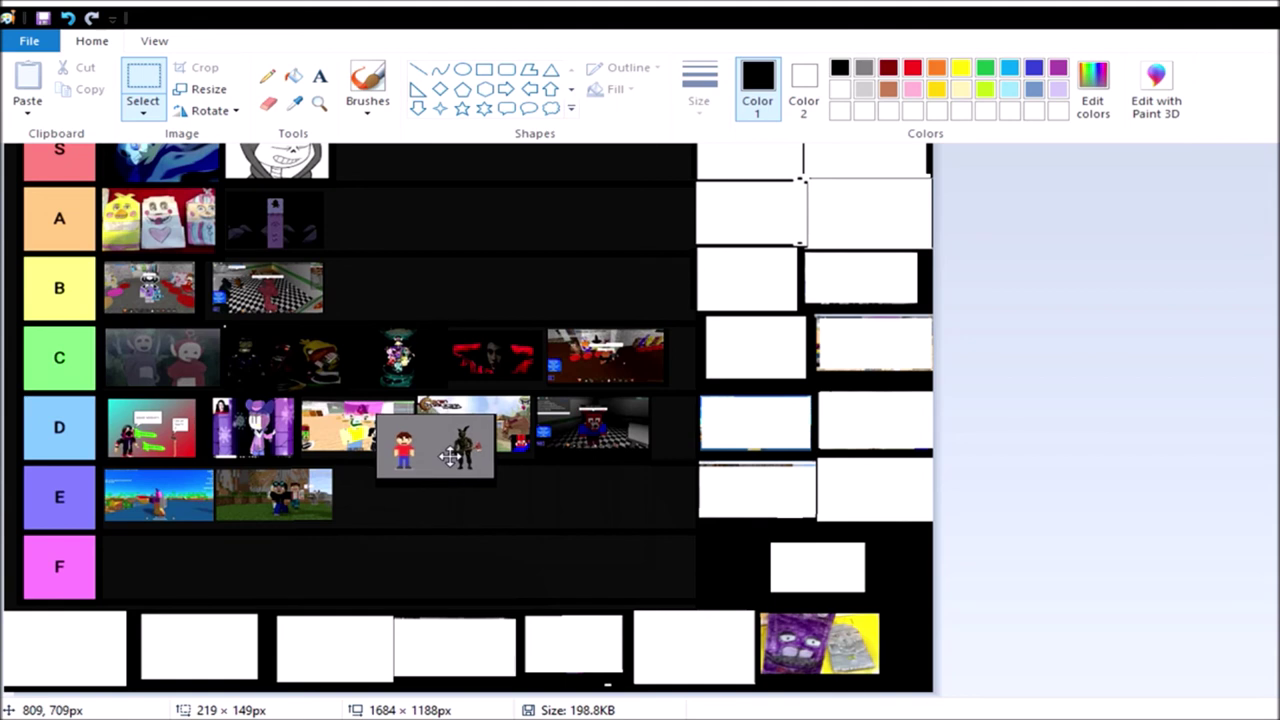
pyautogui.moveTo(452, 456)
pyautogui.mouseDown()
pyautogui.moveTo(465, 377)
pyautogui.moveTo(425, 495)
pyautogui.moveTo(400, 495)
pyautogui.mouseUp()
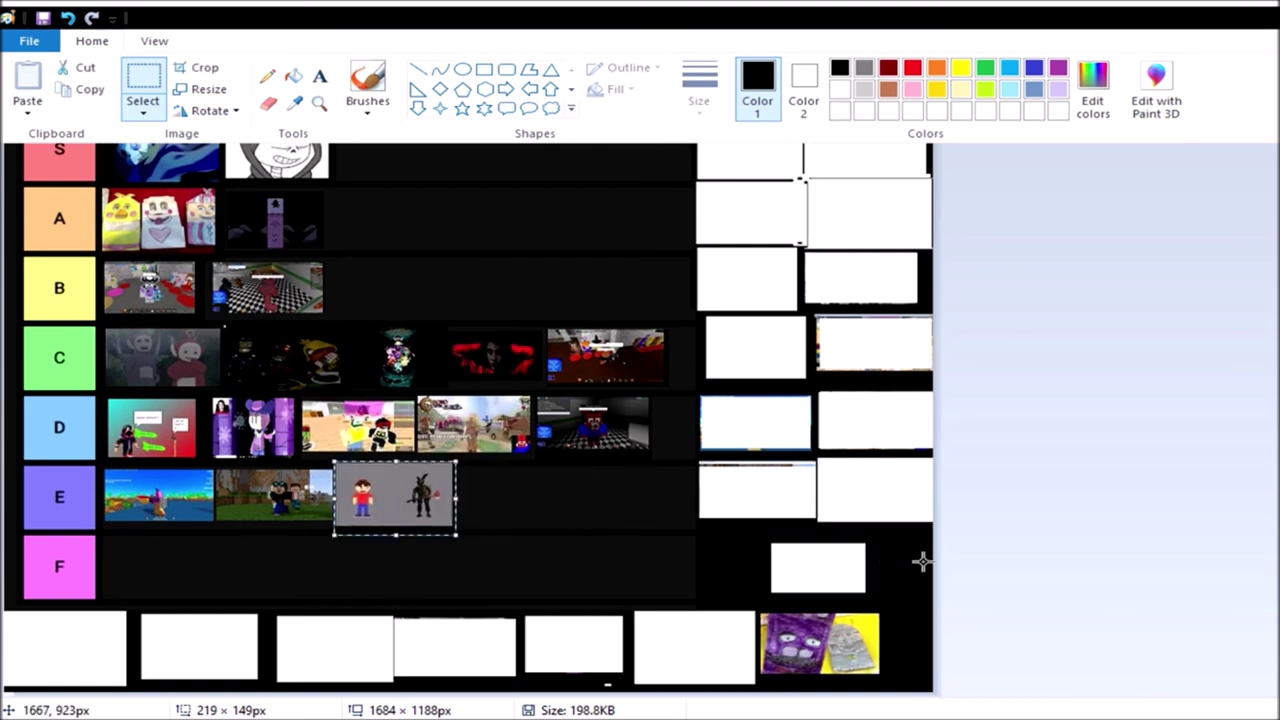
pyautogui.click(878, 566)
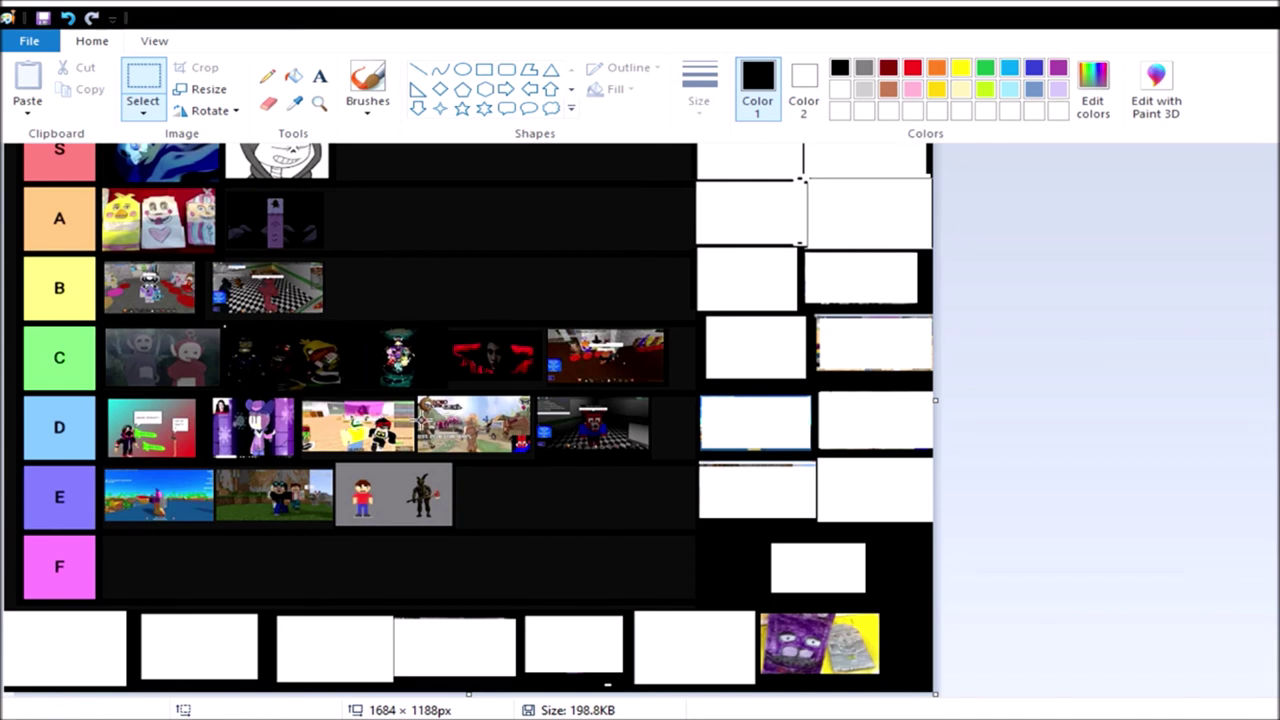
pyautogui.scroll(1, 370, 361)
pyautogui.scroll(-1, 690, 385)
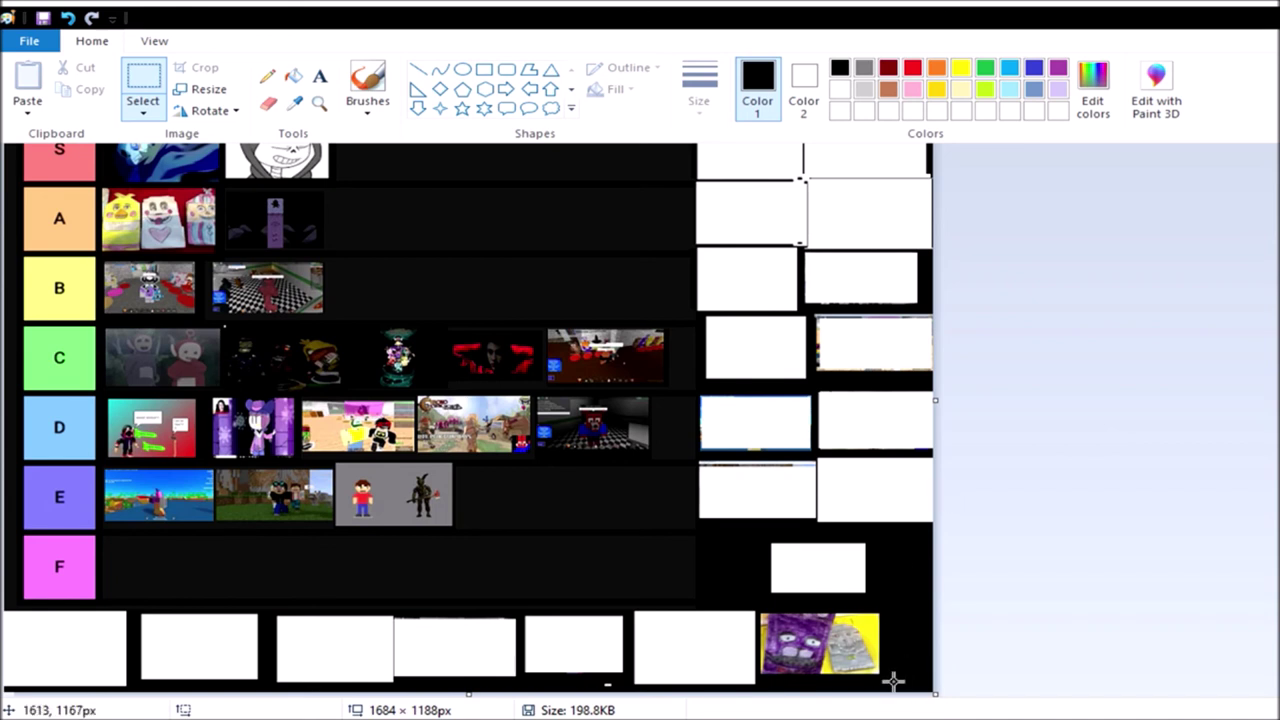
pyautogui.moveTo(880, 678); pyautogui.dragTo(762, 608)
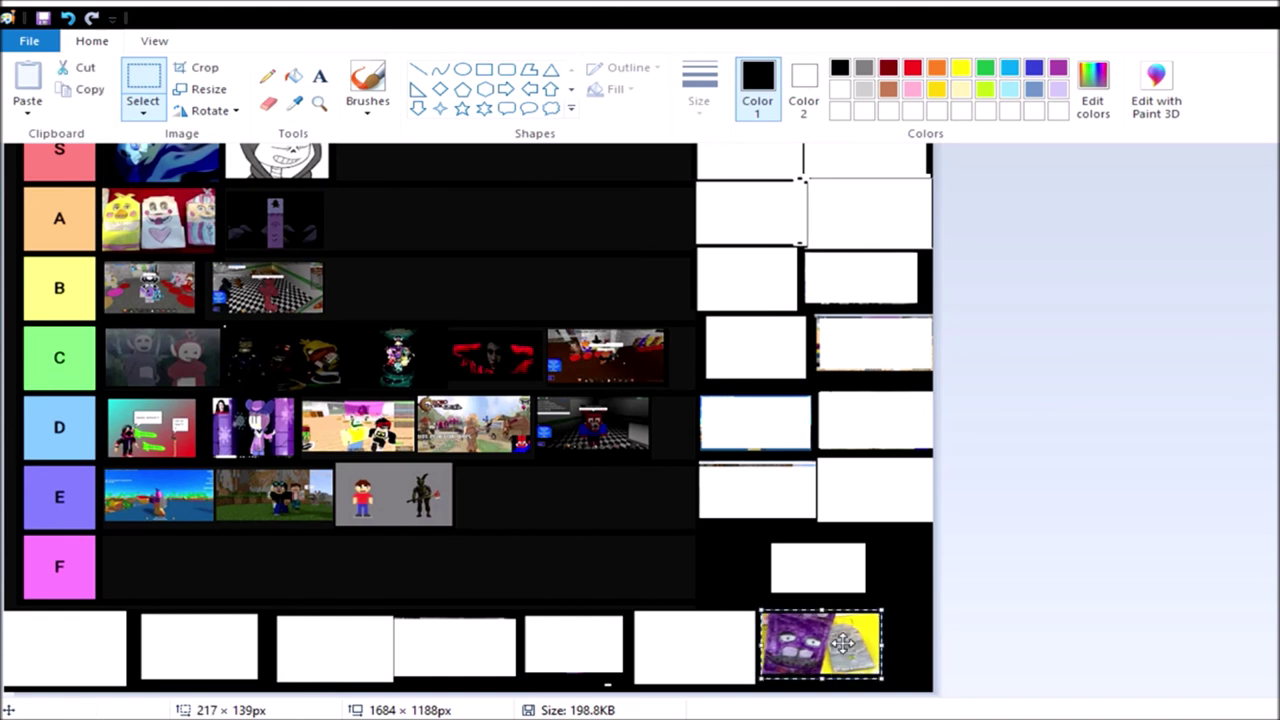
# Carry the purple thumbnail up from the bottom row and try positions in the B row.
pyautogui.moveTo(820, 645)
pyautogui.mouseDown()
pyautogui.moveTo(638, 510)
pyautogui.moveTo(516, 343)
pyautogui.mouseUp()
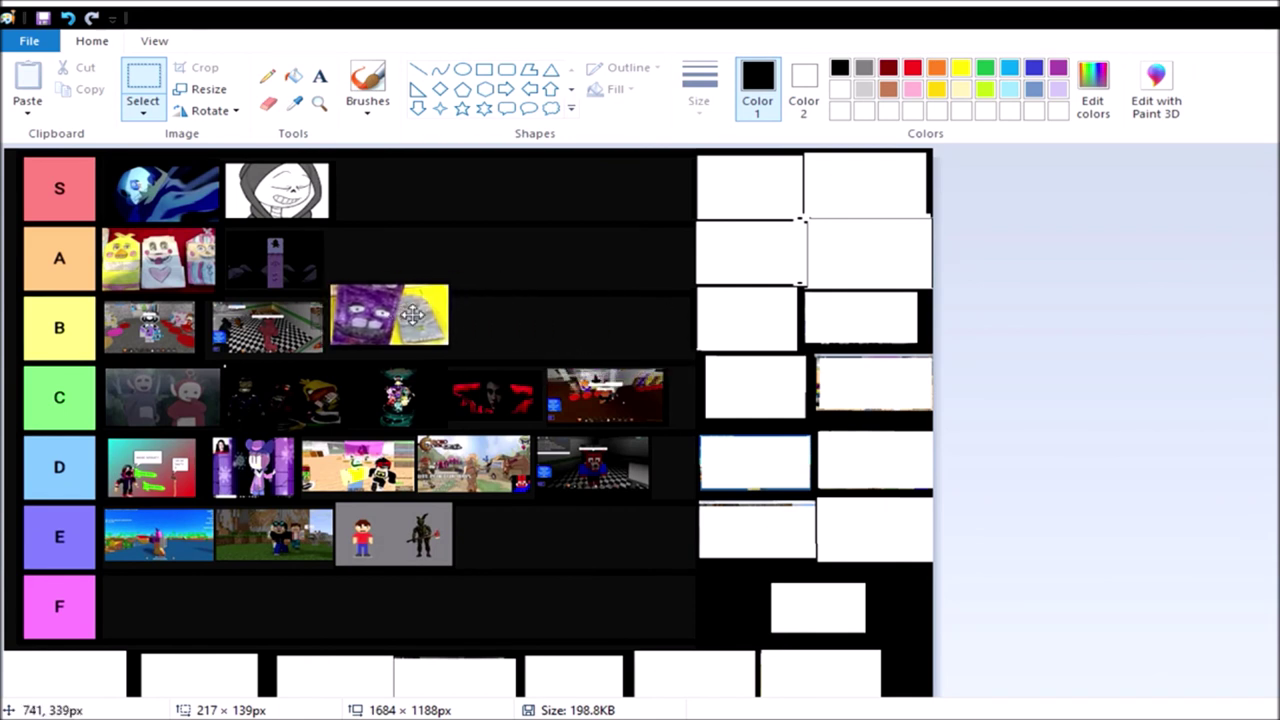
pyautogui.moveTo(516, 343)
pyautogui.mouseDown()
pyautogui.moveTo(432, 274)
pyautogui.moveTo(445, 294)
pyautogui.mouseUp()
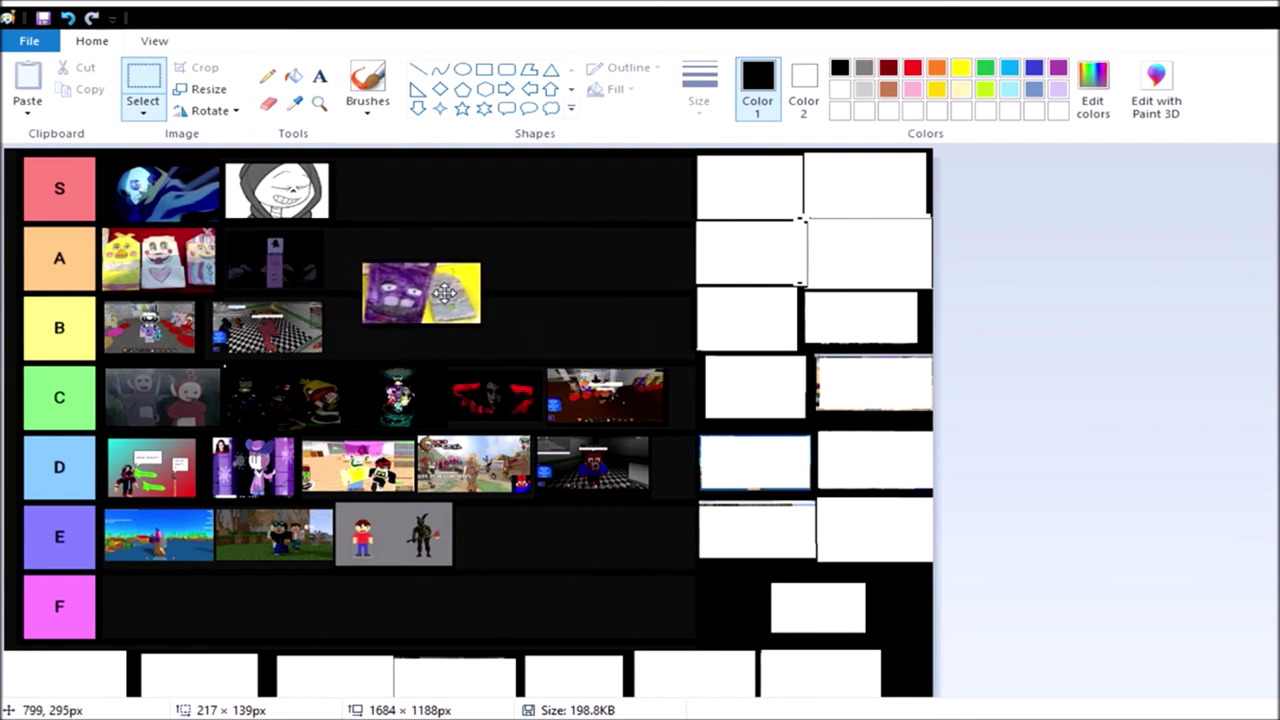
pyautogui.moveTo(445, 293); pyautogui.dragTo(450, 309)
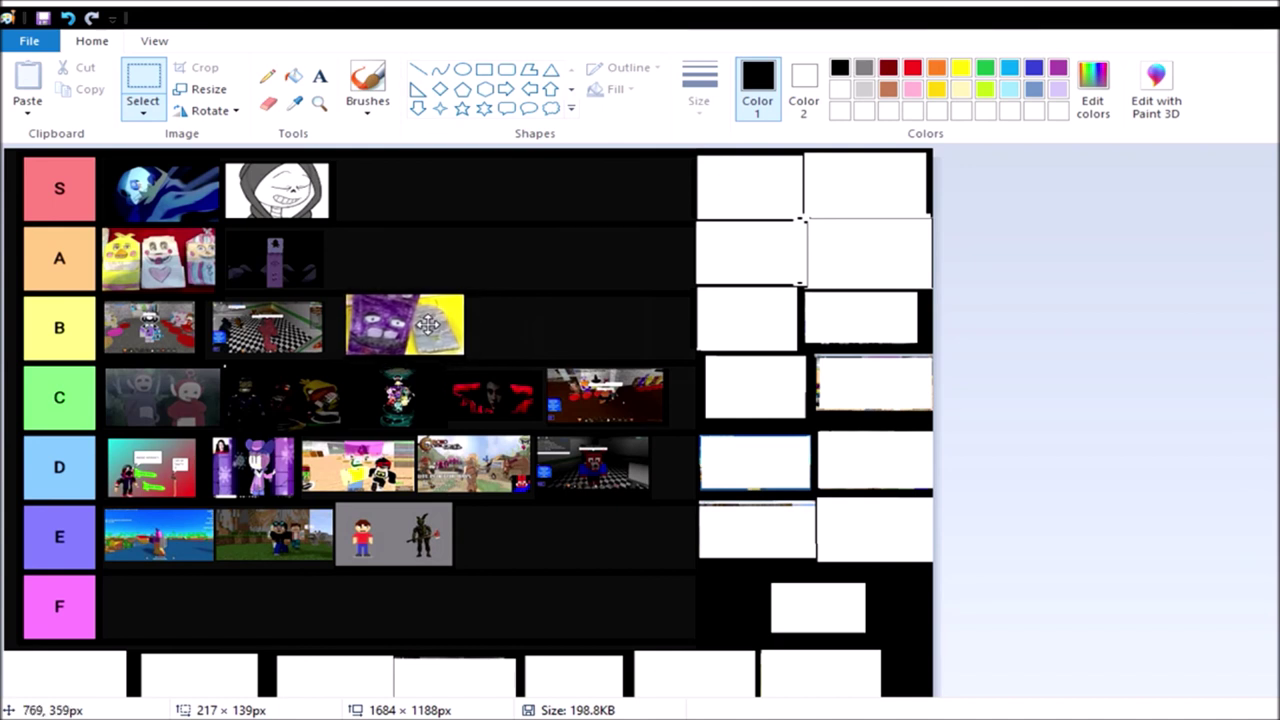
pyautogui.moveTo(450, 309)
pyautogui.mouseDown()
pyautogui.moveTo(792, 590)
pyautogui.moveTo(617, 487)
pyautogui.mouseUp()
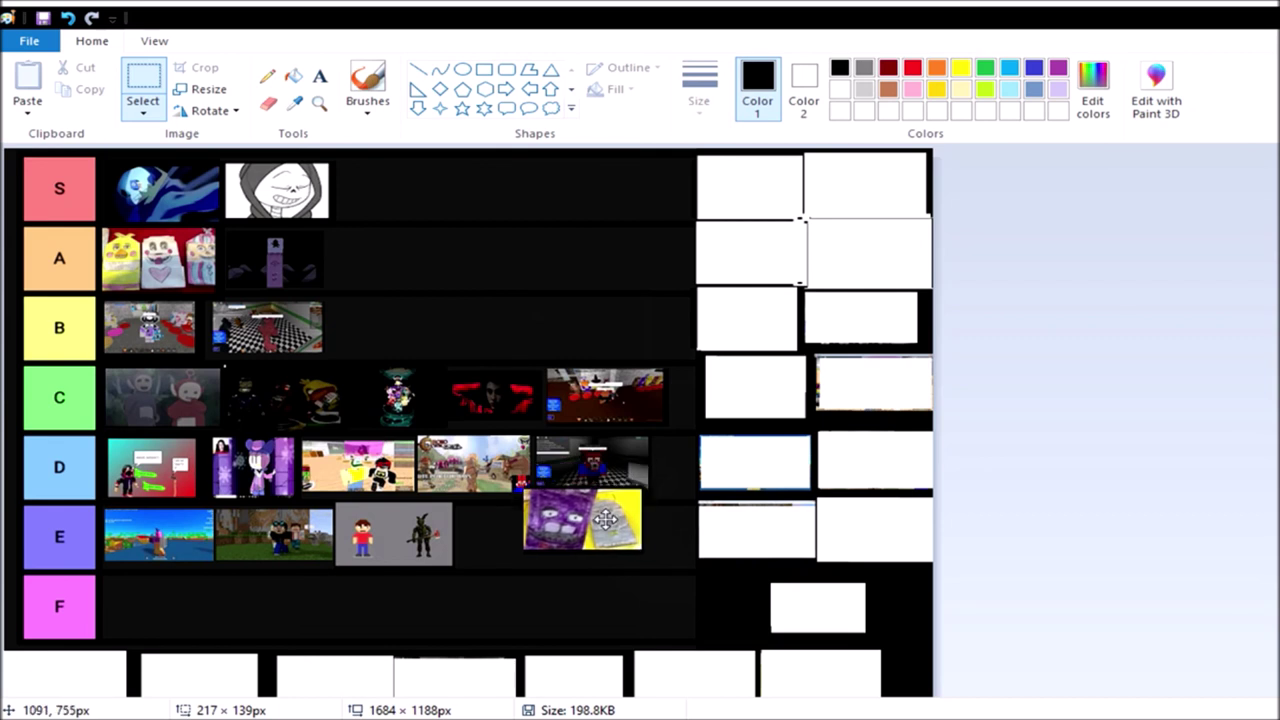
pyautogui.moveTo(617, 487)
pyautogui.mouseDown()
pyautogui.moveTo(450, 337)
pyautogui.moveTo(417, 327)
pyautogui.mouseUp()
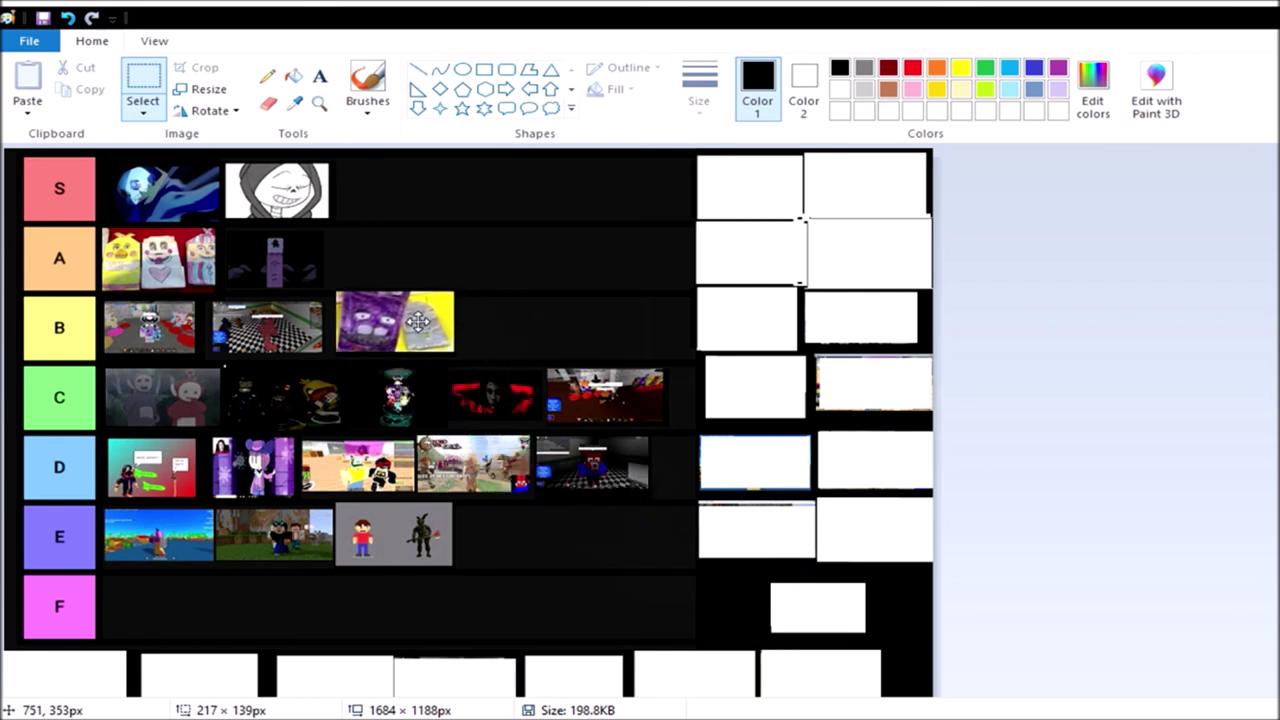
pyautogui.moveTo(417, 327)
pyautogui.mouseDown()
pyautogui.moveTo(422, 340)
pyautogui.moveTo(417, 327)
pyautogui.mouseUp()
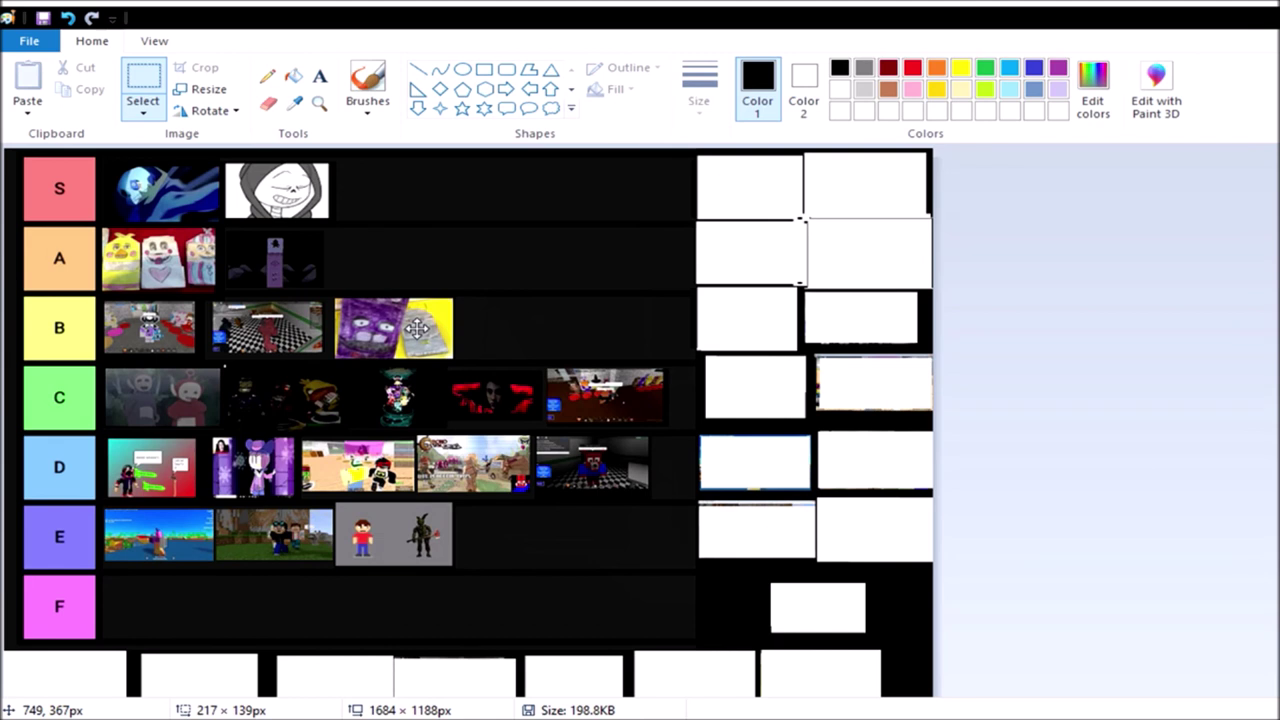
pyautogui.moveTo(417, 328); pyautogui.dragTo(412, 325)
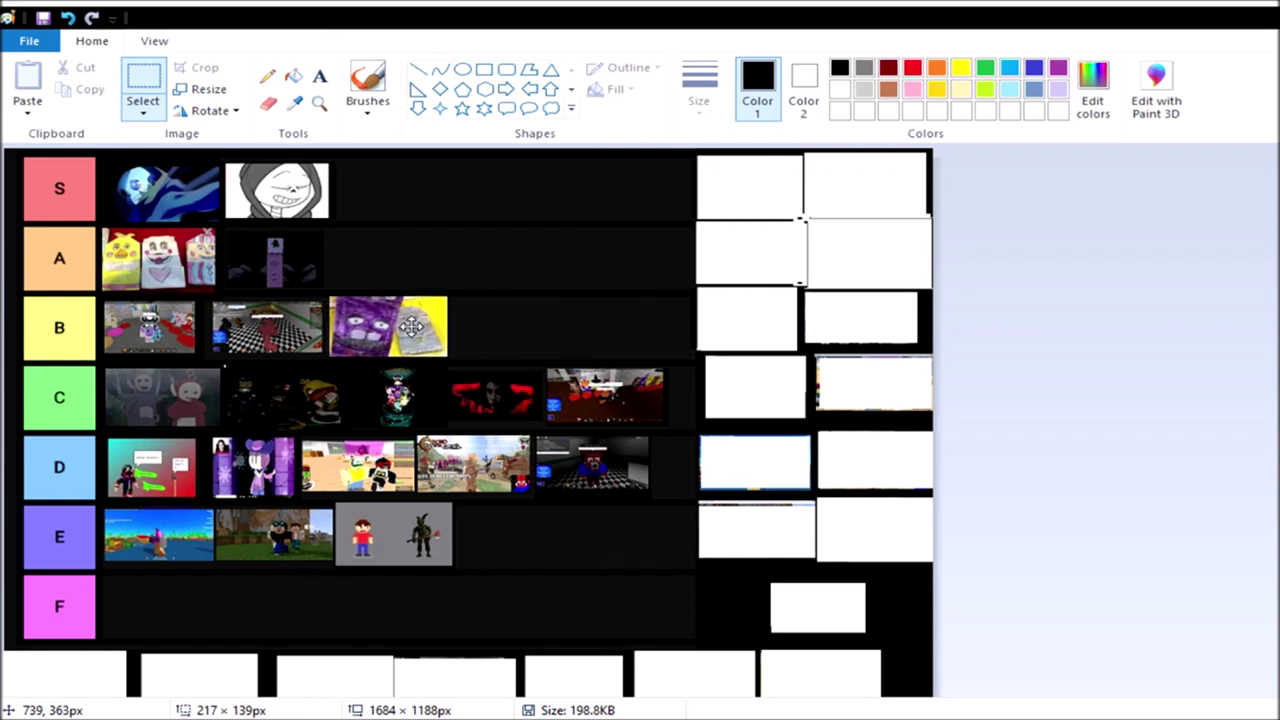
pyautogui.moveTo(412, 325); pyautogui.dragTo(420, 333)
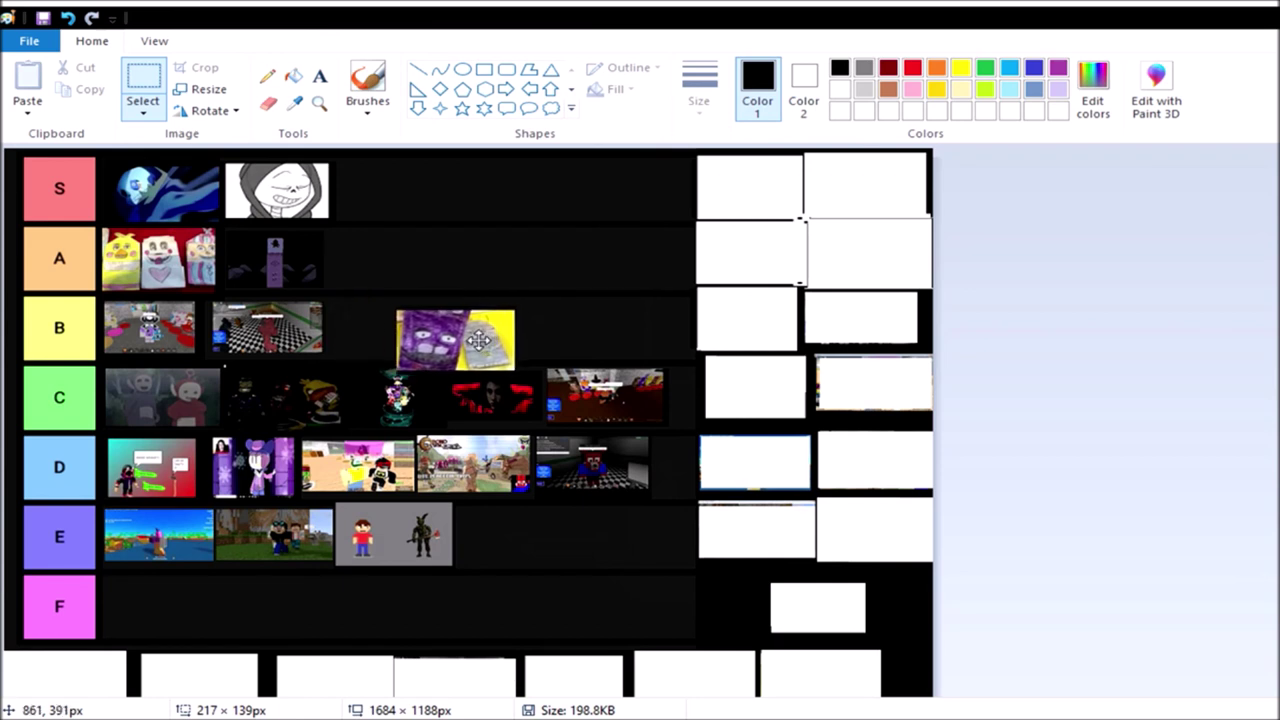
pyautogui.moveTo(420, 333); pyautogui.dragTo(408, 325)
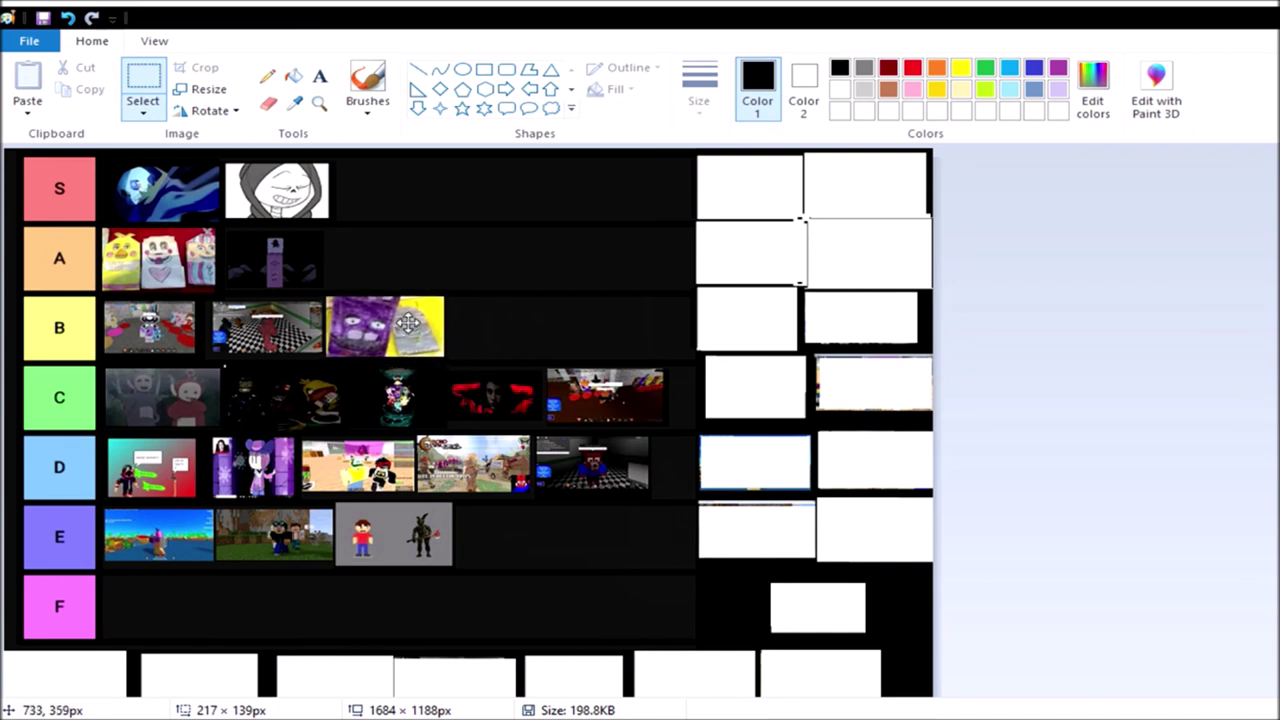
pyautogui.moveTo(408, 325)
pyautogui.mouseDown()
pyautogui.moveTo(463, 257)
pyautogui.moveTo(423, 281)
pyautogui.moveTo(410, 329)
pyautogui.mouseUp()
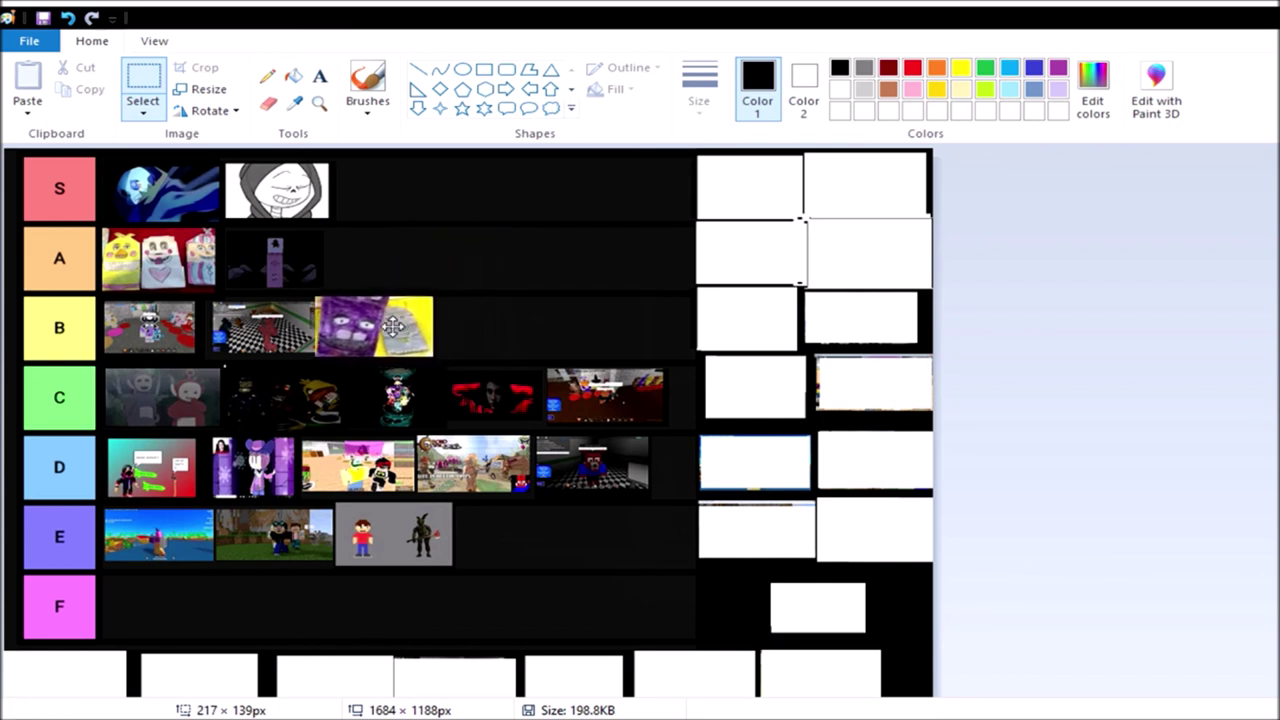
# Delete and re-paste the purple thumbnail, placing it third in row B.
pyautogui.press('Delete')
pyautogui.hotkey('ctrl', 'v')
pyautogui.moveTo(355, 245)
pyautogui.mouseDown()
pyautogui.moveTo(420, 320)
pyautogui.moveTo(130, 265)
pyautogui.moveTo(432, 345)
pyautogui.moveTo(145, 258)
pyautogui.moveTo(412, 322)
pyautogui.mouseUp()
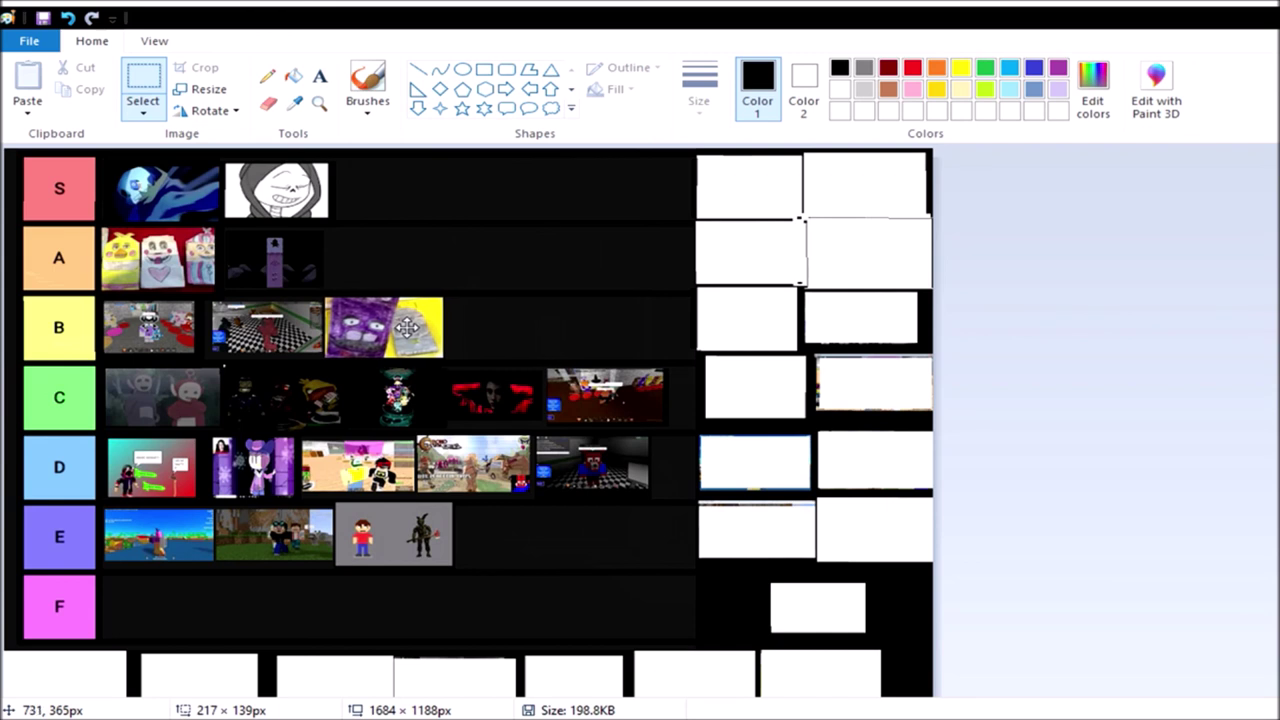
pyautogui.moveTo(412, 325); pyautogui.dragTo(410, 322)
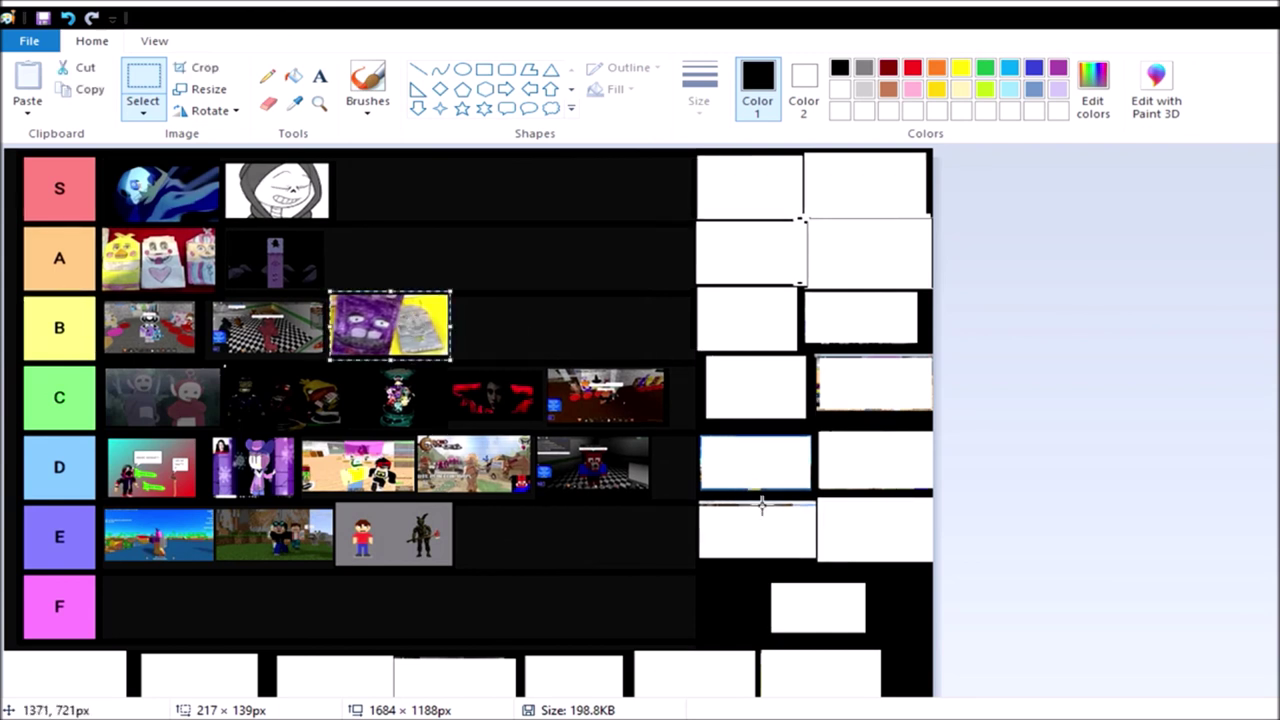
pyautogui.scroll(-1, 755, 500)
pyautogui.scroll(1, 900, 588)
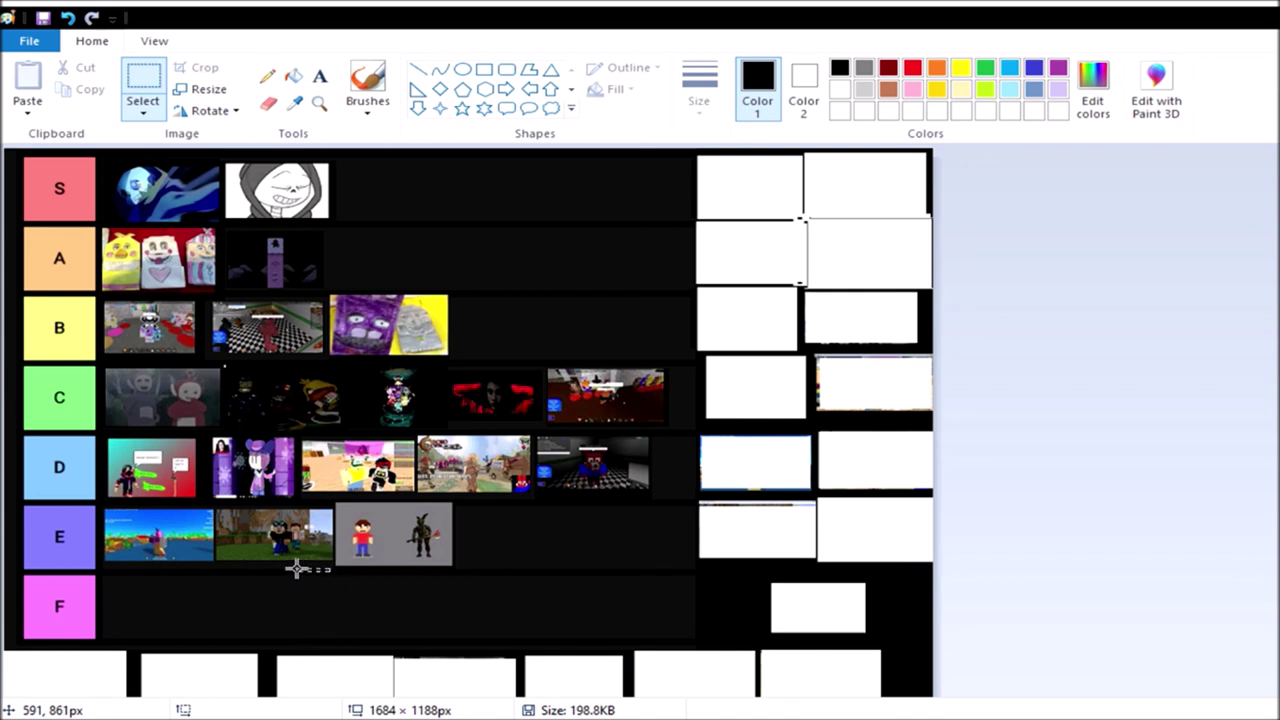
# Drag the blocky Minecraft-style thumbnail from row E down into row F.
pyautogui.moveTo(330, 568)
pyautogui.mouseDown()
pyautogui.moveTo(213, 501)
pyautogui.moveTo(162, 614)
pyautogui.mouseUp()
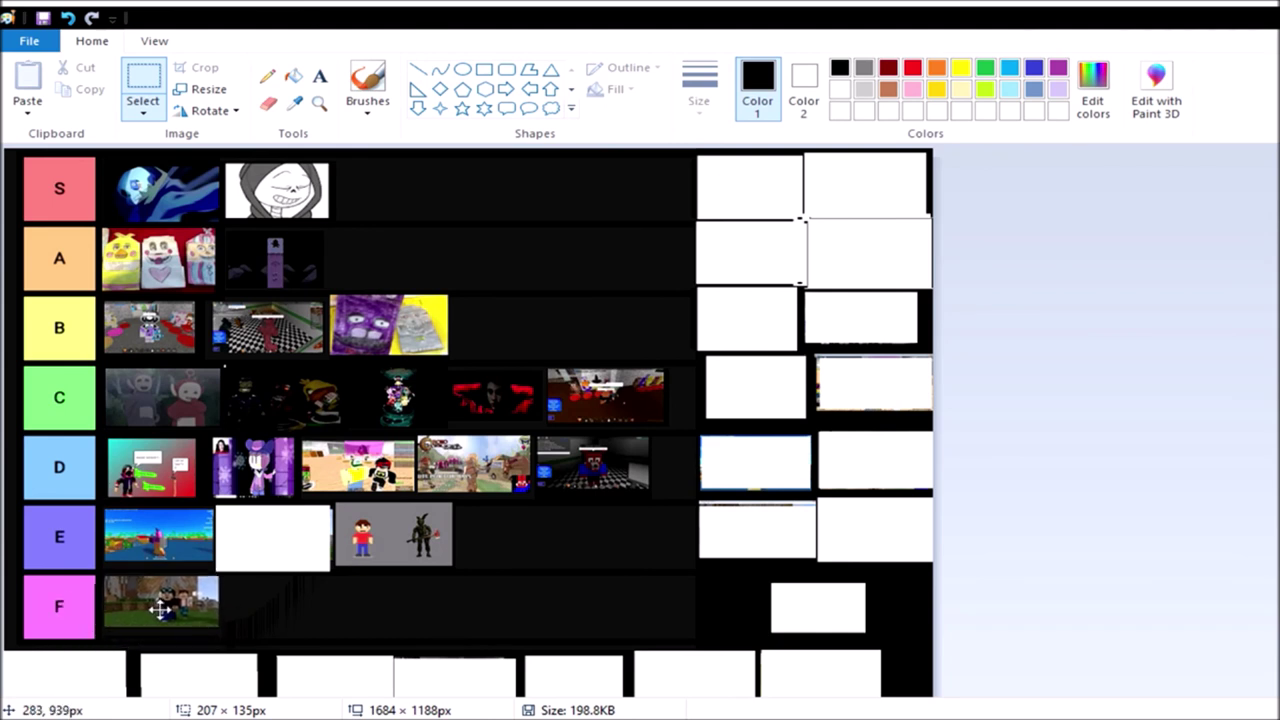
pyautogui.moveTo(160, 607); pyautogui.dragTo(160, 611)
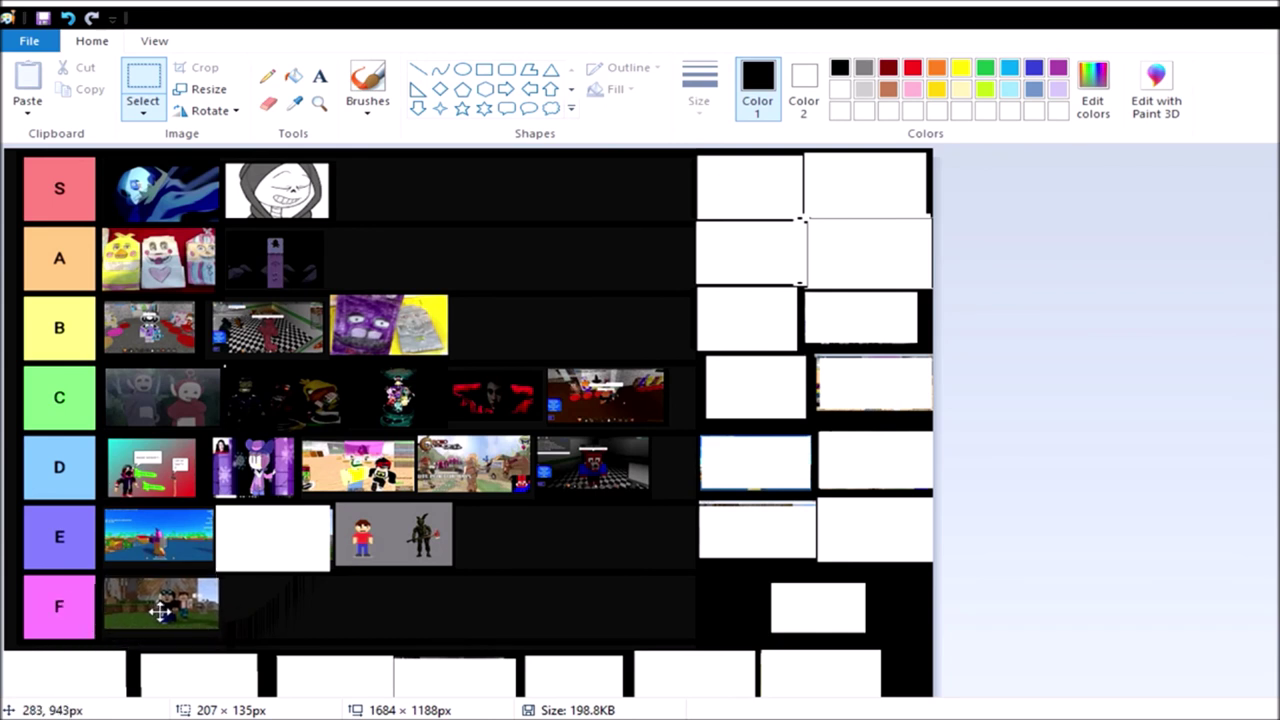
pyautogui.click(500, 640)
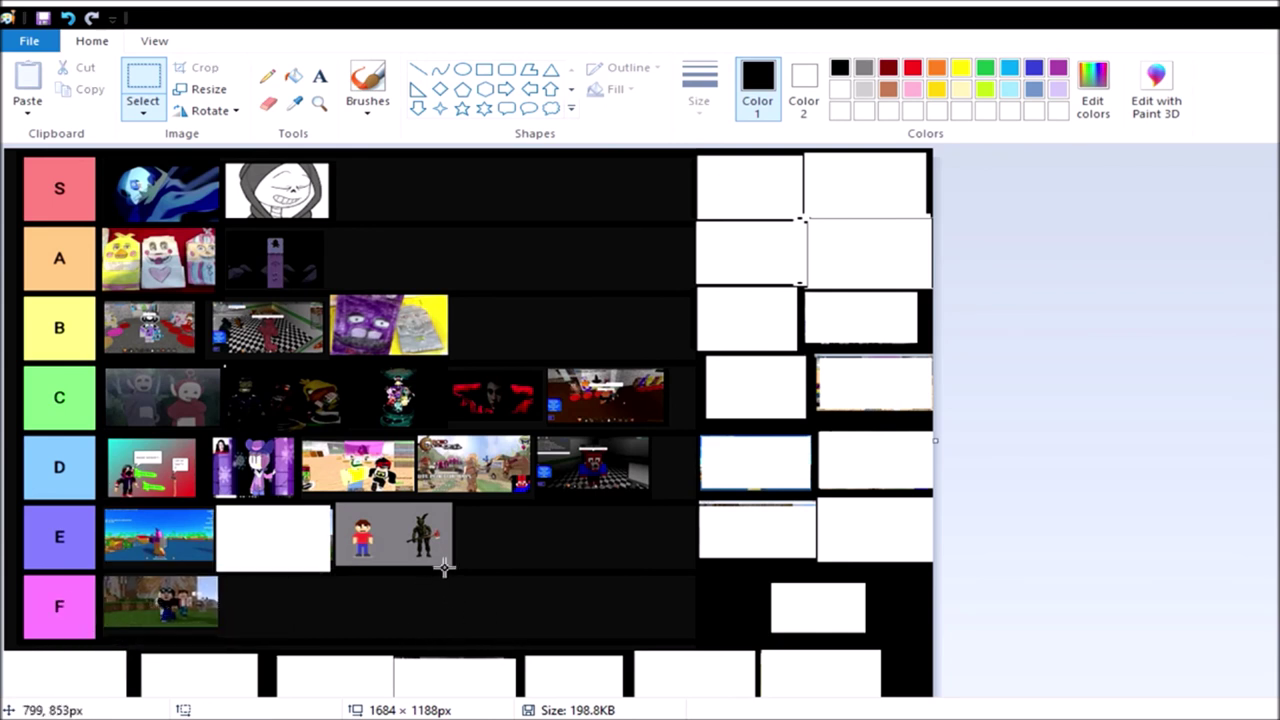
# Reselect the two-character thumbnail and slide it left into the empty row E slot.
pyautogui.moveTo(455, 568); pyautogui.dragTo(333, 503)
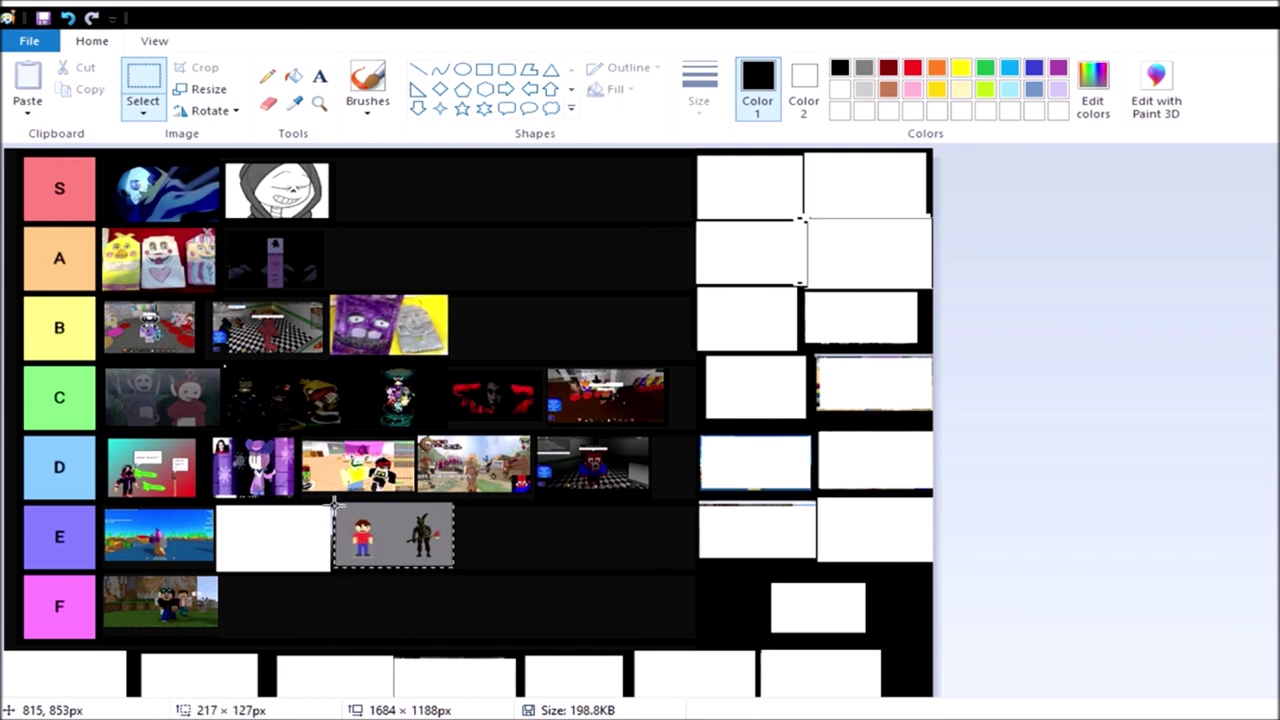
pyautogui.moveTo(333, 503); pyautogui.dragTo(333, 515)
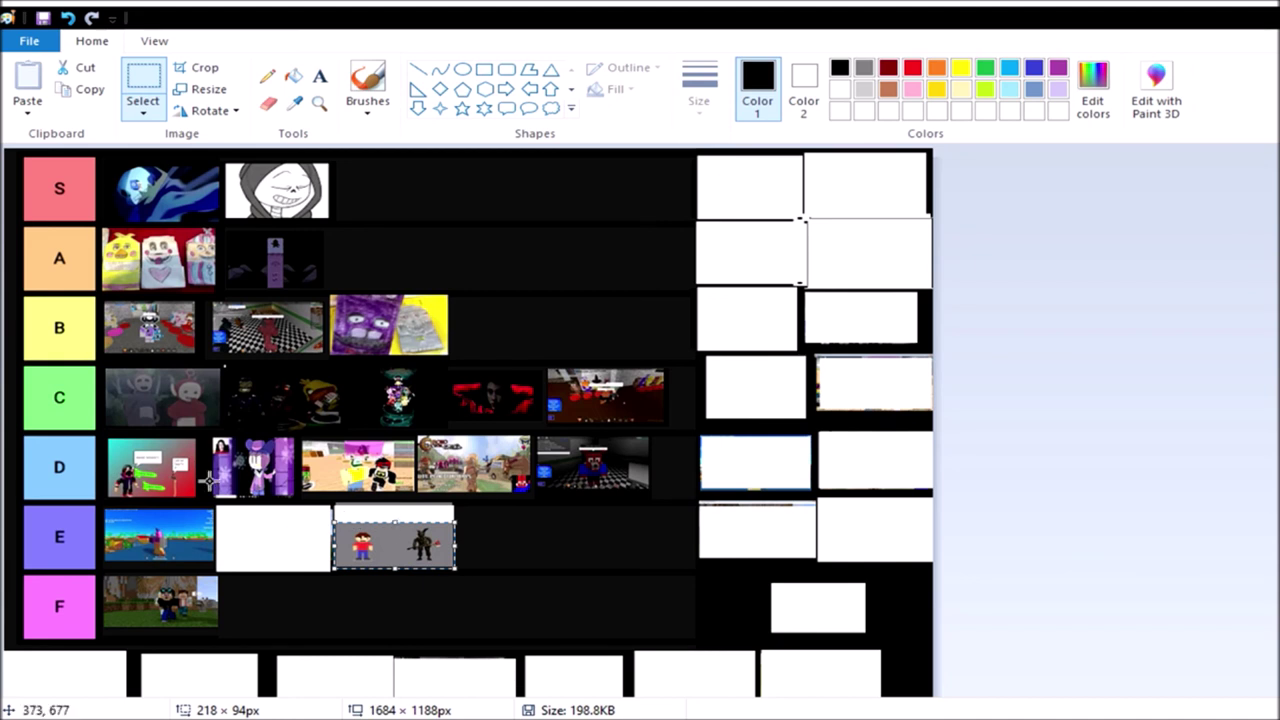
pyautogui.press('Up')
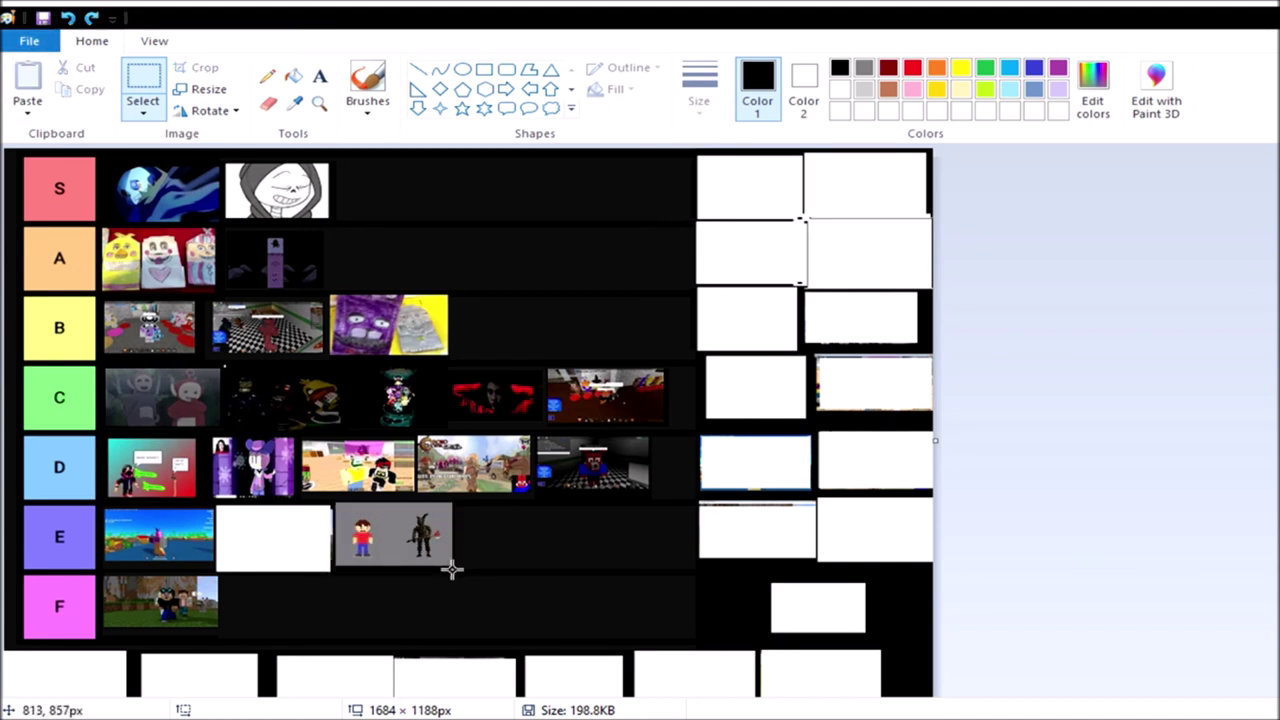
pyautogui.moveTo(338, 510); pyautogui.dragTo(452, 572)
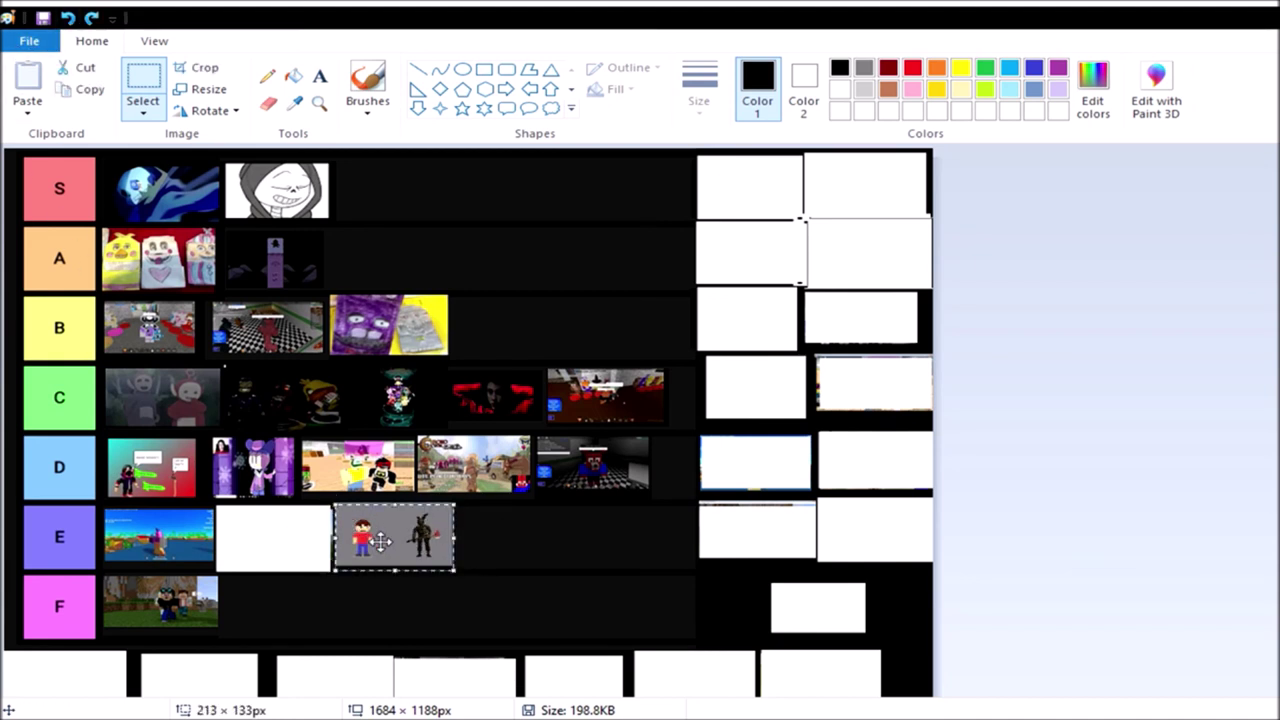
pyautogui.moveTo(385, 540); pyautogui.dragTo(270, 545)
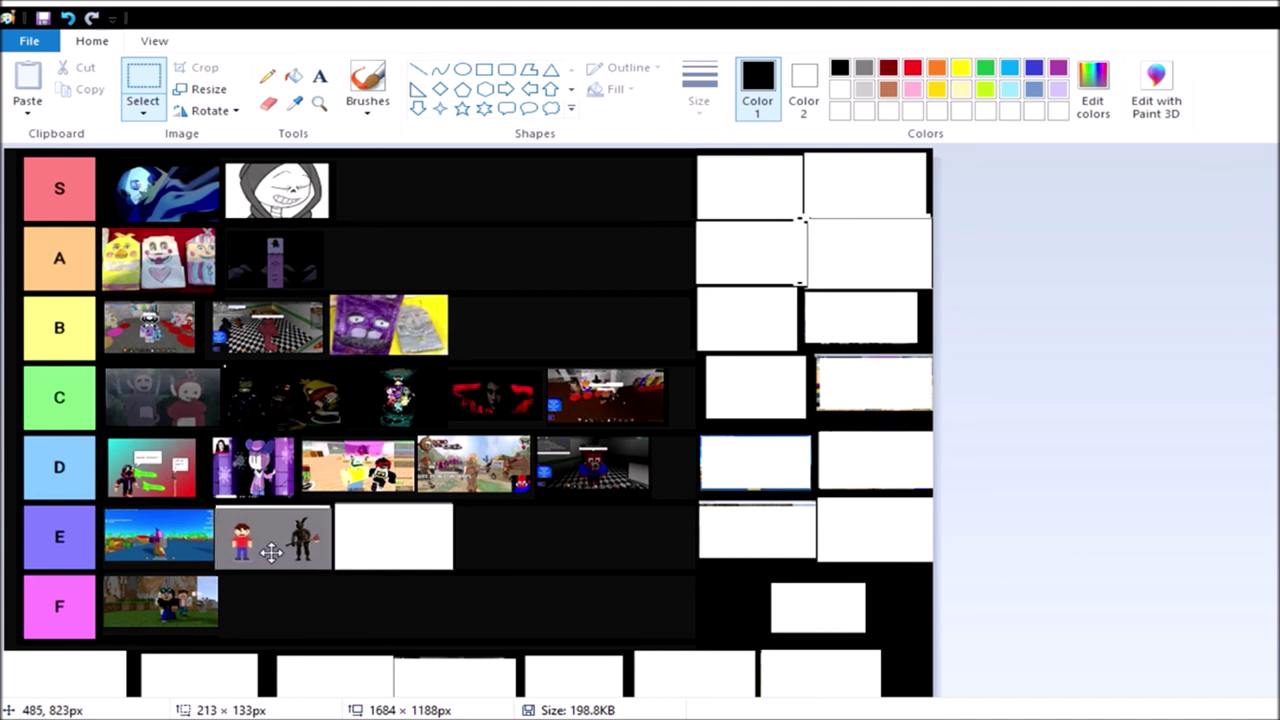
pyautogui.click(549, 565)
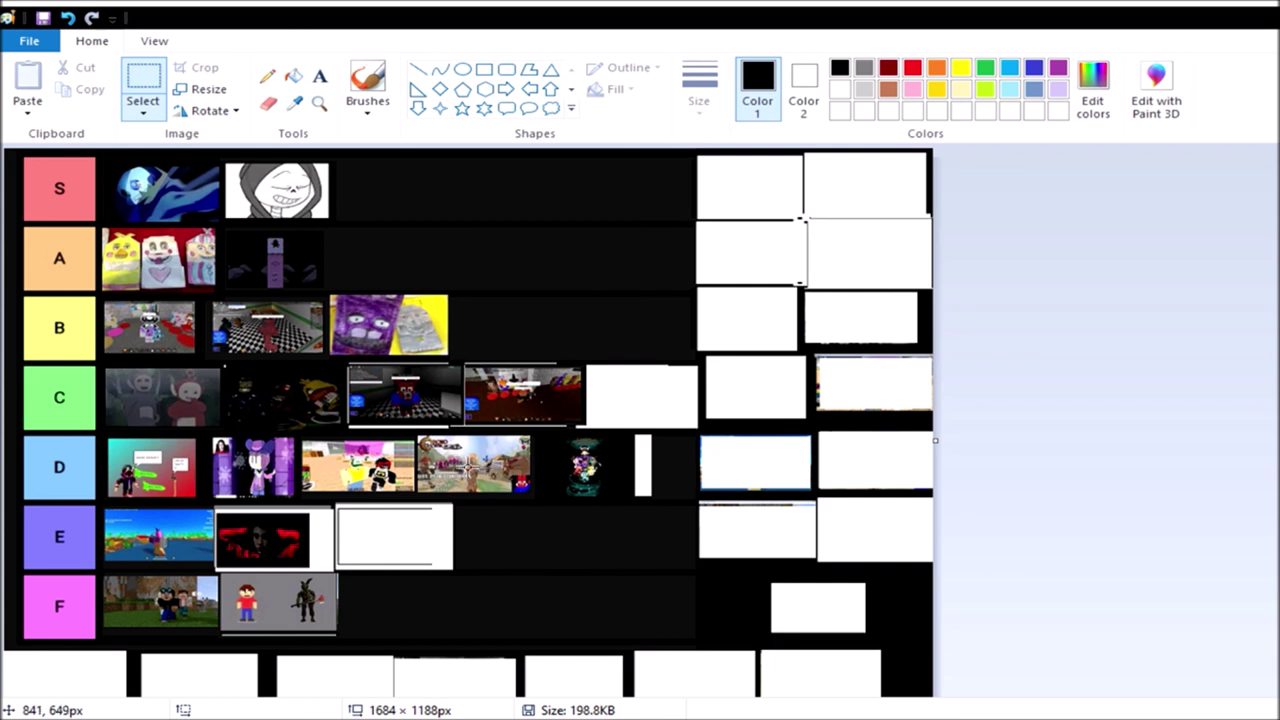
pyautogui.scroll(-1, 305, 398)
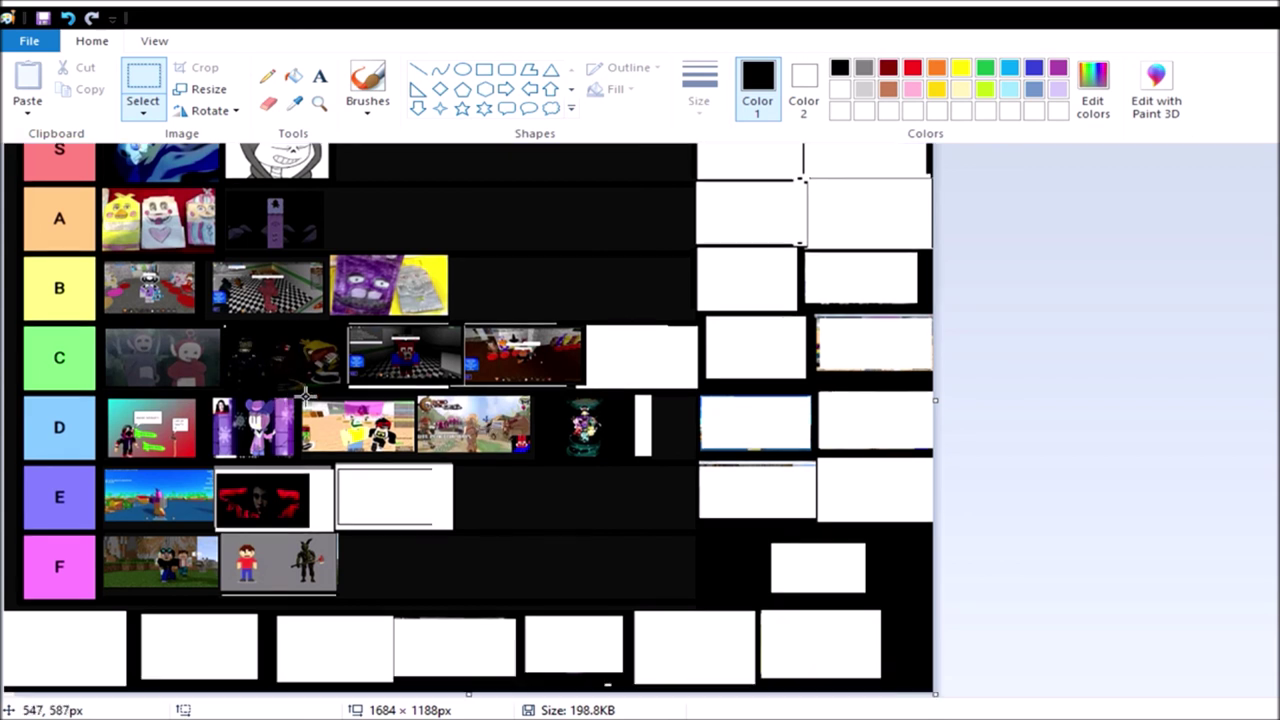
pyautogui.scroll(1, 305, 398)
pyautogui.scroll(-1, 305, 400)
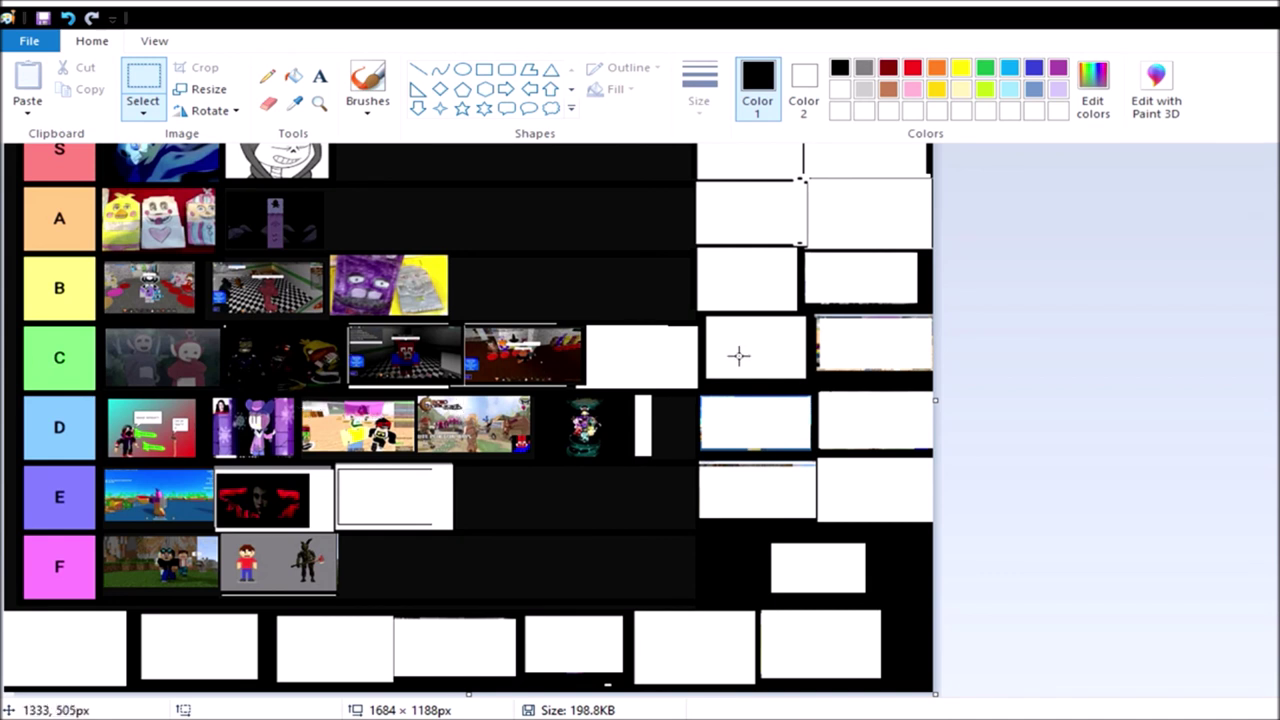
pyautogui.scroll(1, 540, 348)
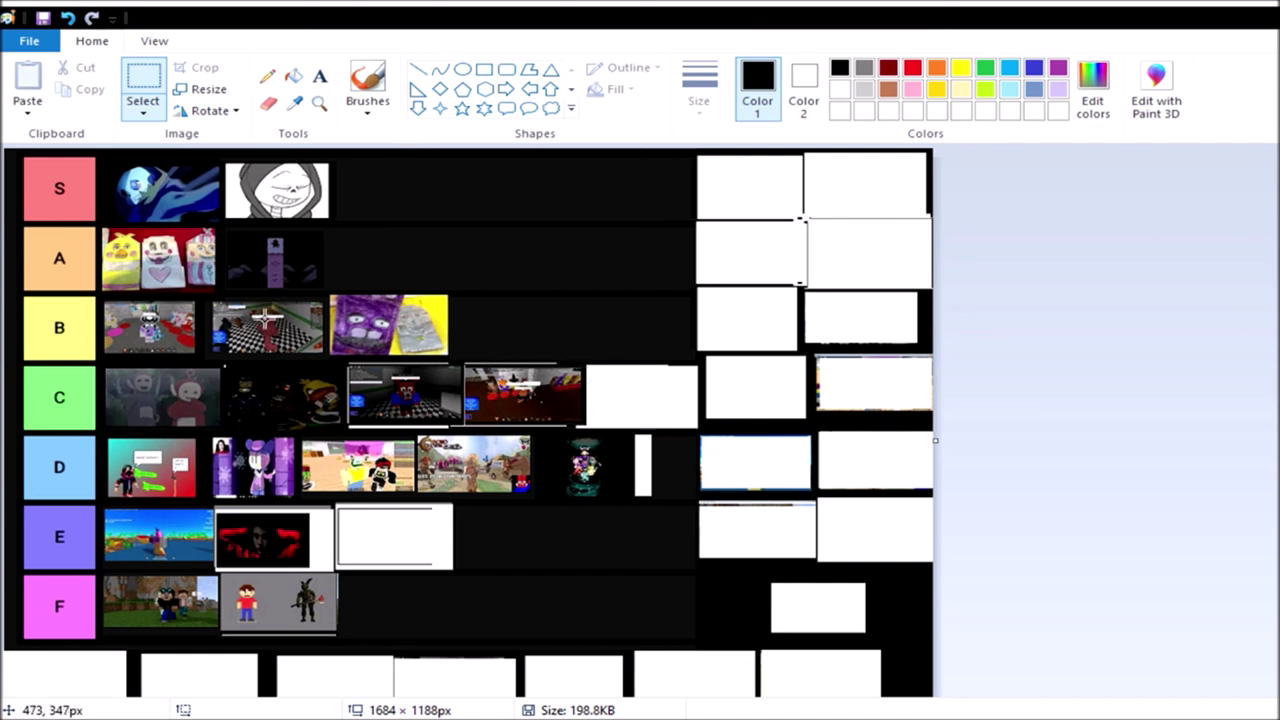
pyautogui.scroll(-1, 600, 450)
pyautogui.scroll(1, 660, 460)
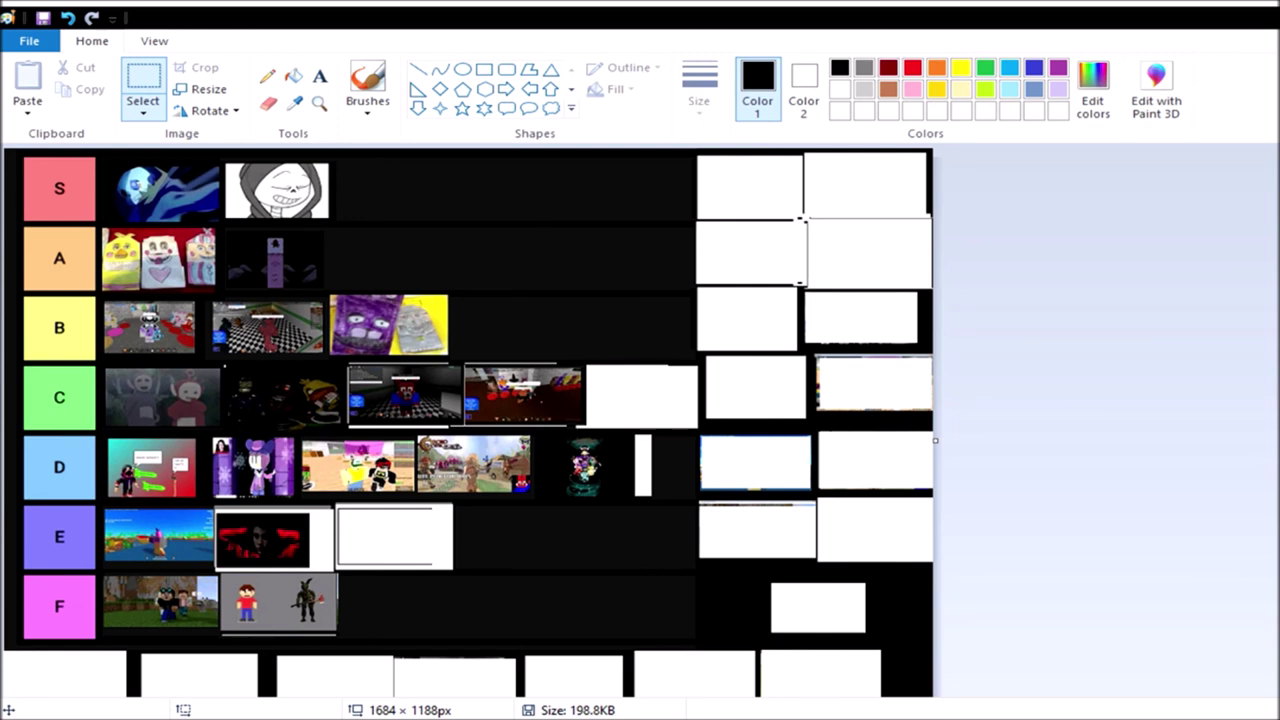